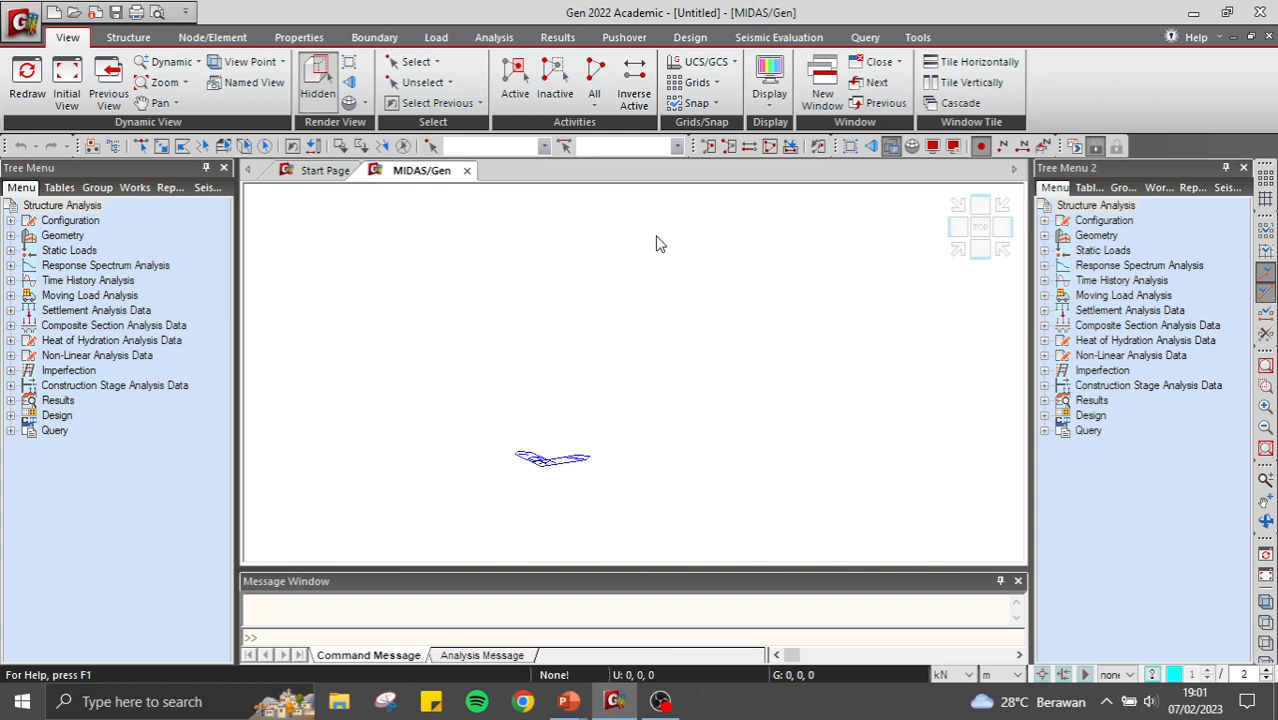
Review the steel, concrete and SRC design codes in the preferences and accept them.
{"action": "left_click", "coordinate": [917, 38]}
{"action": "left_click", "coordinate": [80, 88]}
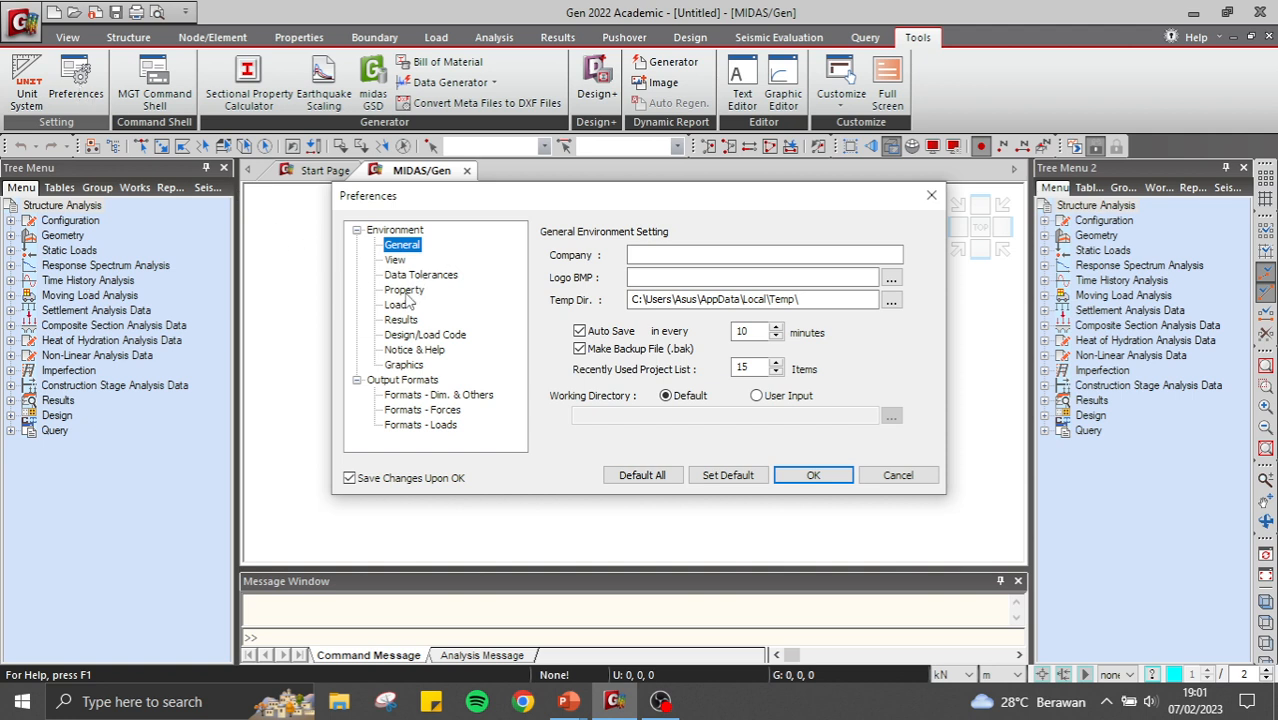
{"action": "left_click", "coordinate": [432, 335]}
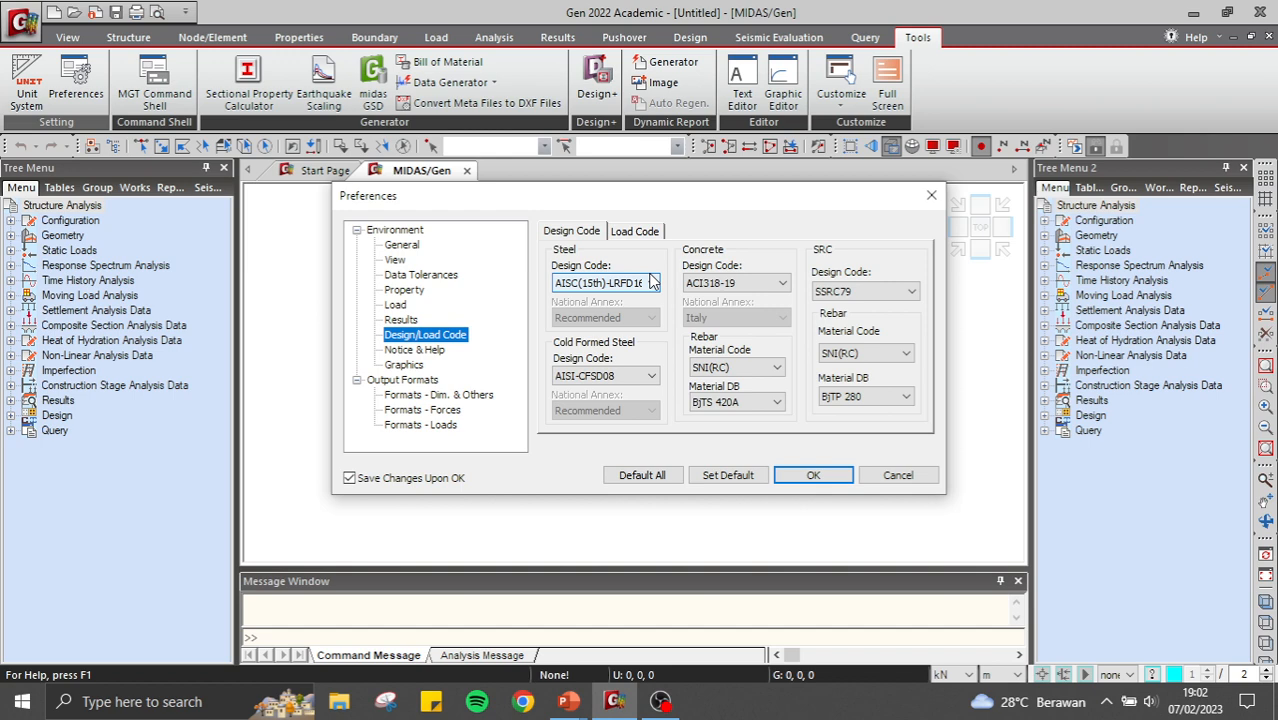
{"action": "left_click", "coordinate": [818, 477]}
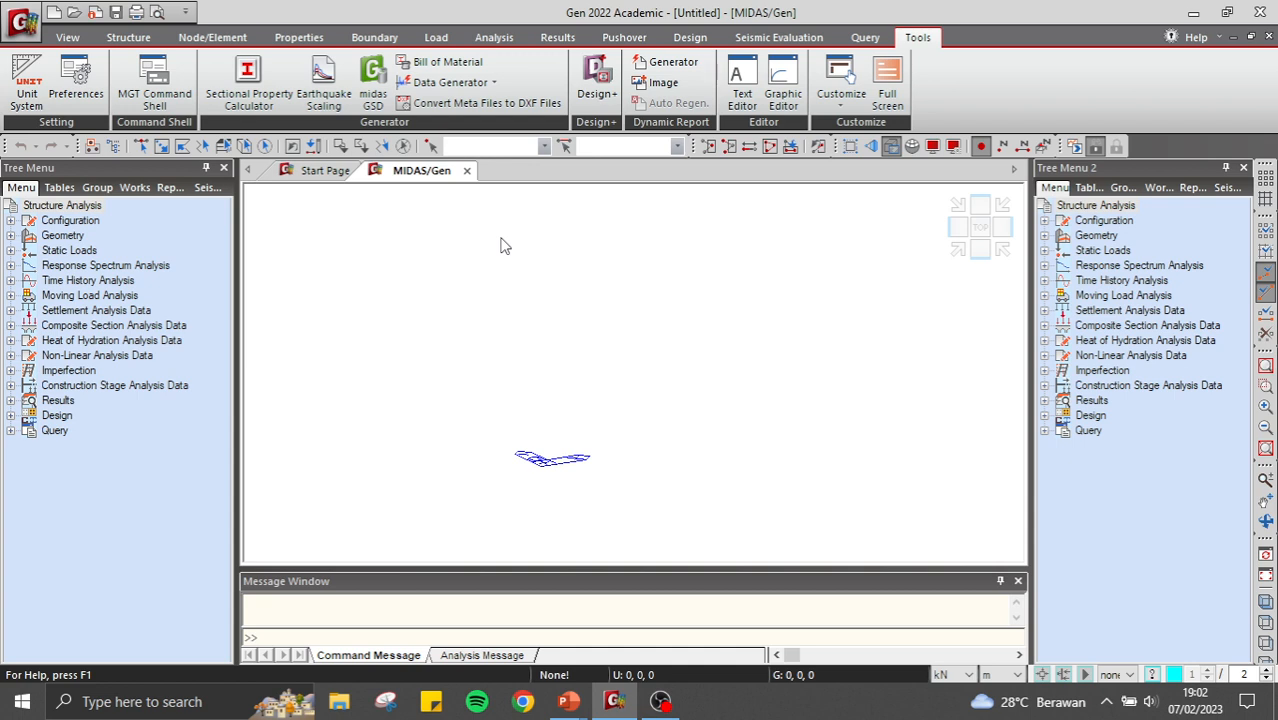
Start a new material in the material properties and set its type of design to Concrete.
{"action": "left_click", "coordinate": [322, 37]}
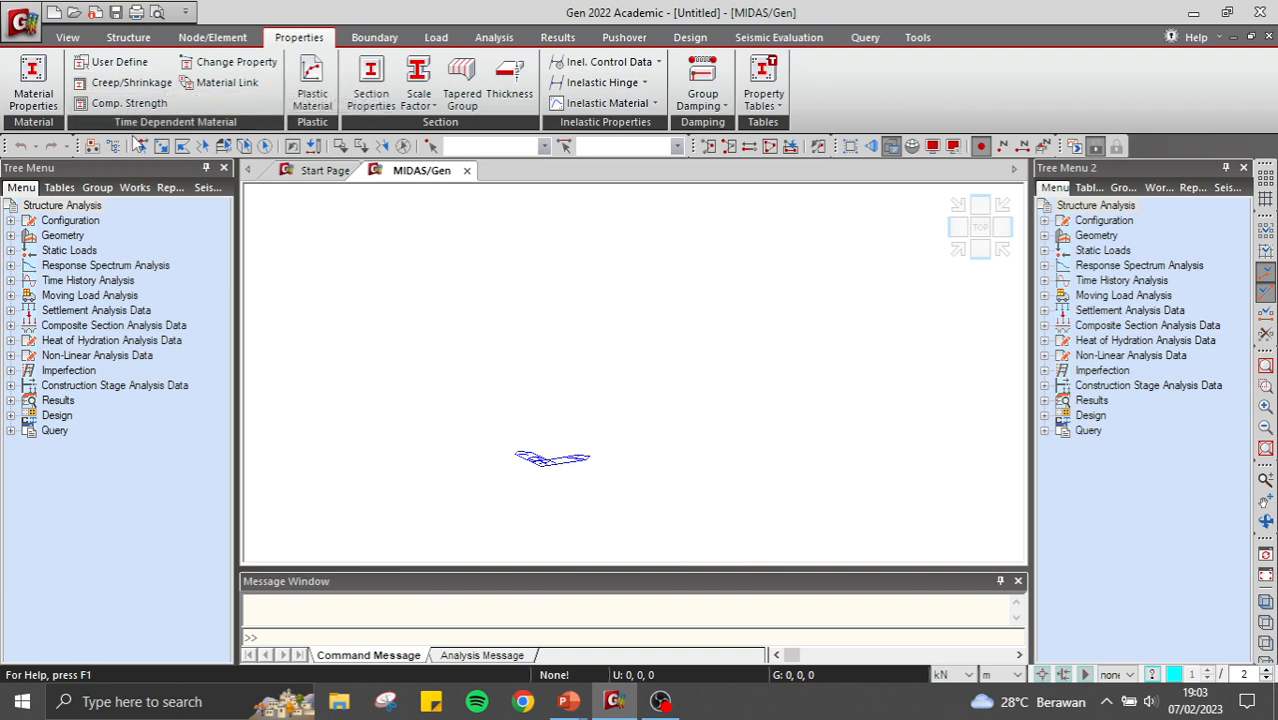
{"action": "left_click", "coordinate": [33, 78]}
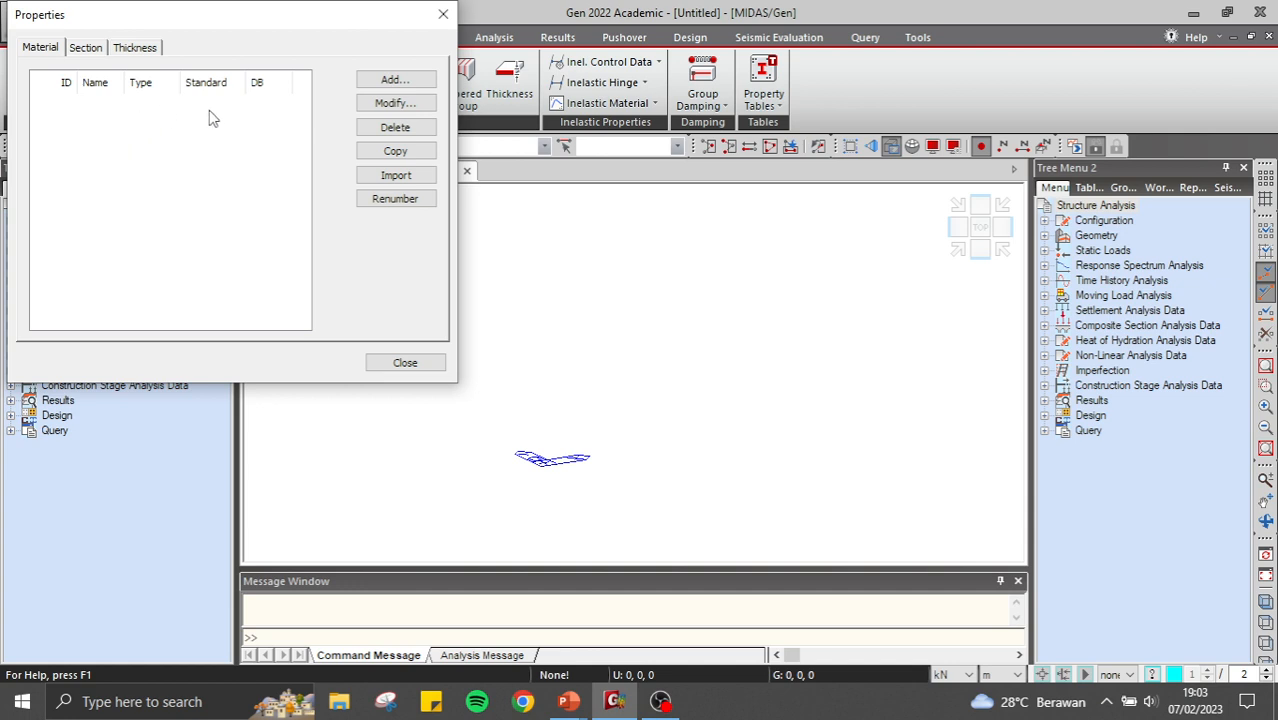
{"action": "left_click", "coordinate": [403, 87]}
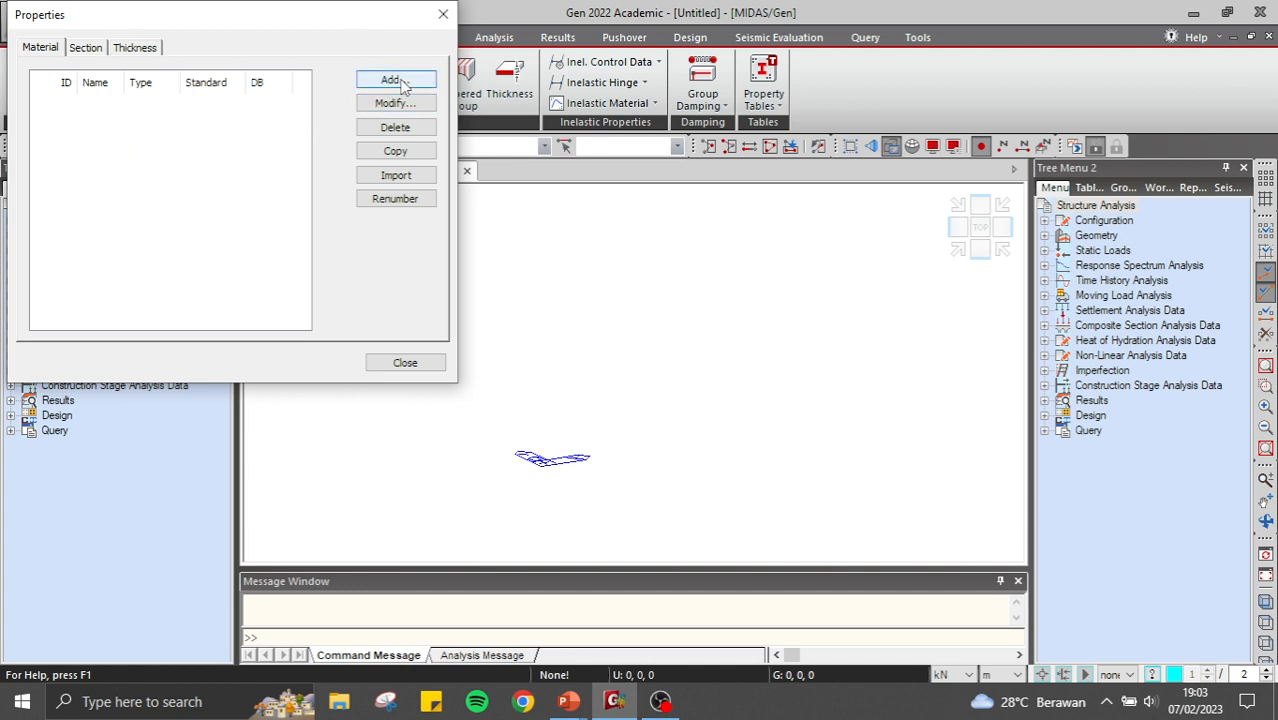
{"action": "left_click", "coordinate": [396, 80]}
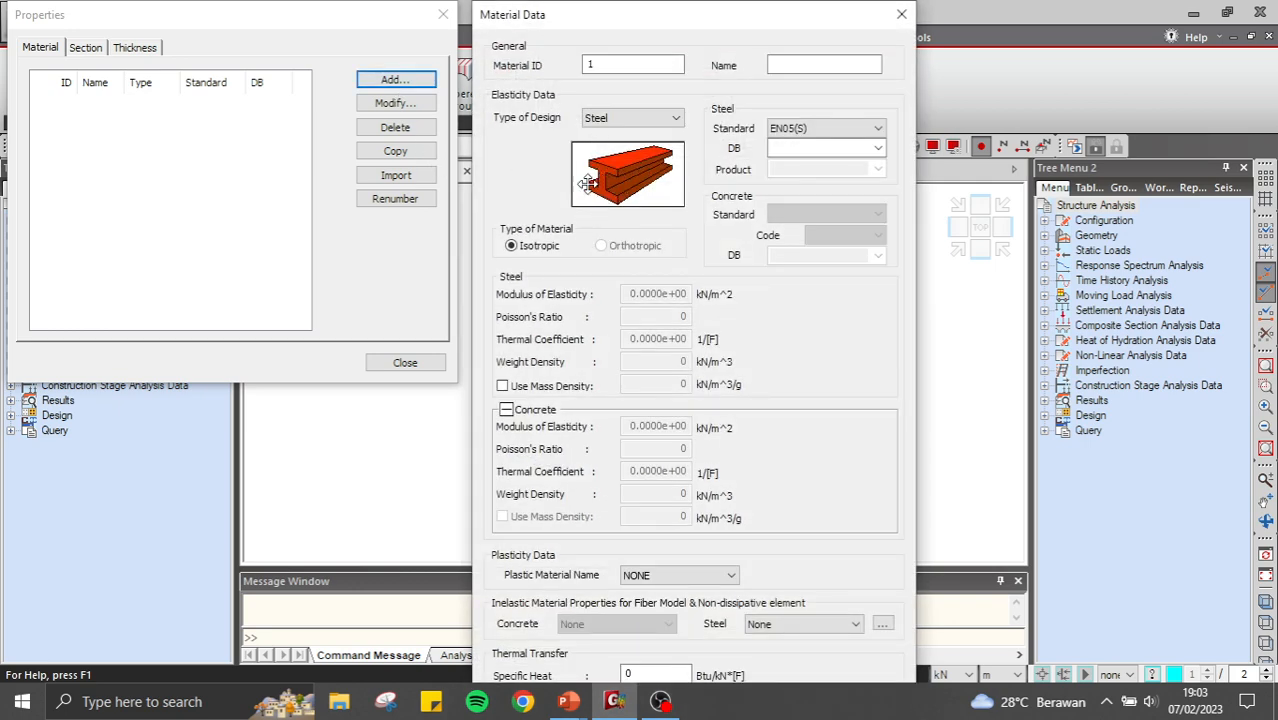
{"action": "left_click", "coordinate": [662, 118]}
{"action": "left_click", "coordinate": [658, 148]}
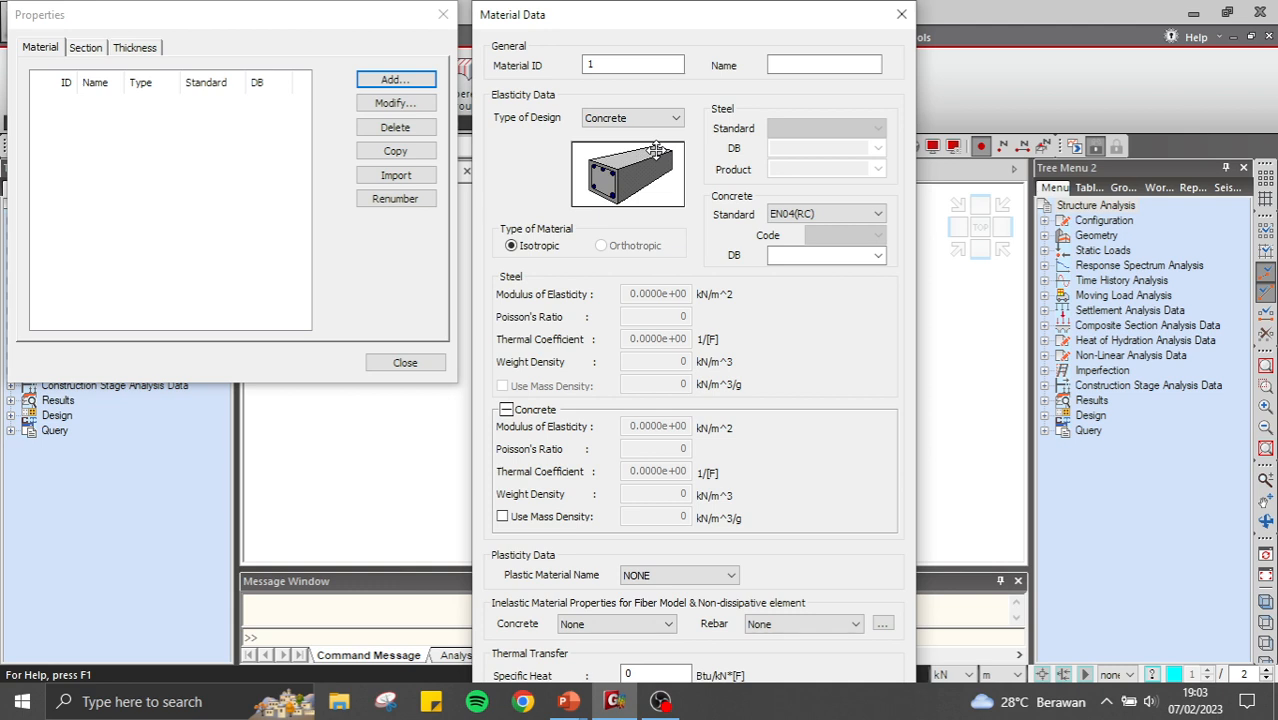
Set the material's concrete standard to SNI(RC) and its database grade to fc30.
{"action": "left_click", "coordinate": [807, 217]}
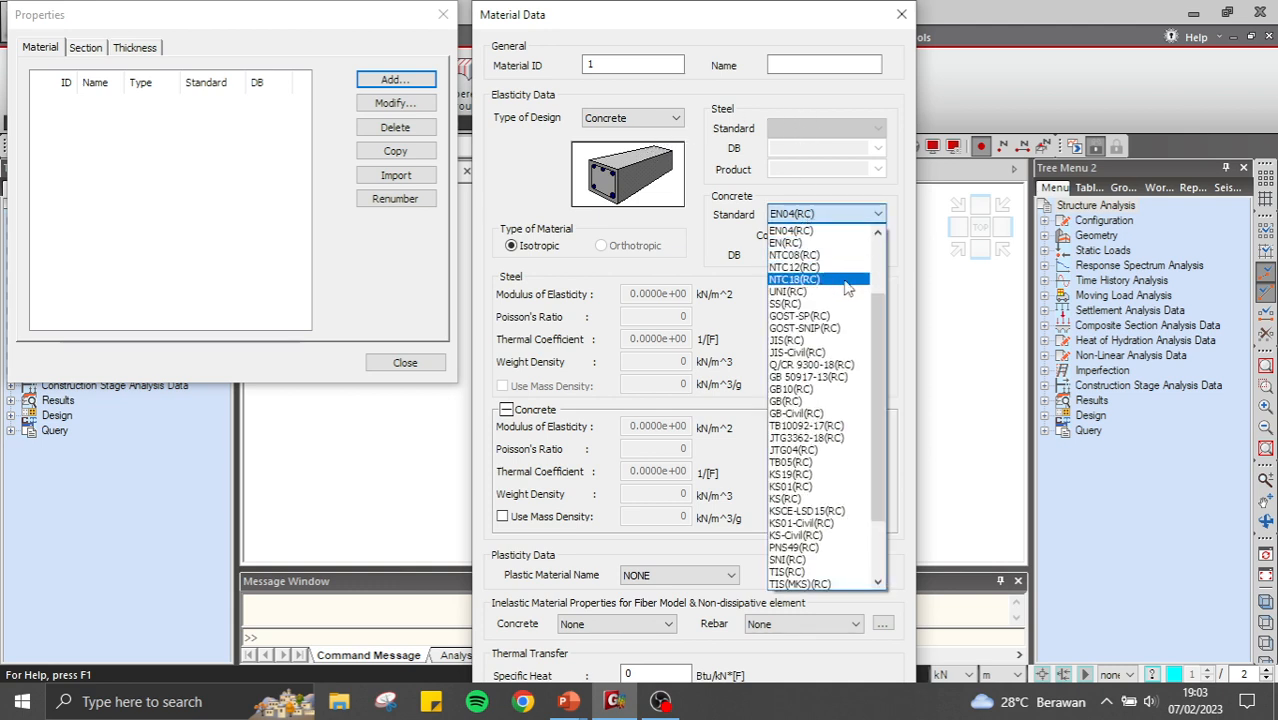
{"action": "left_click_drag", "start_coordinate": [876, 325], "coordinate": [855, 398]}
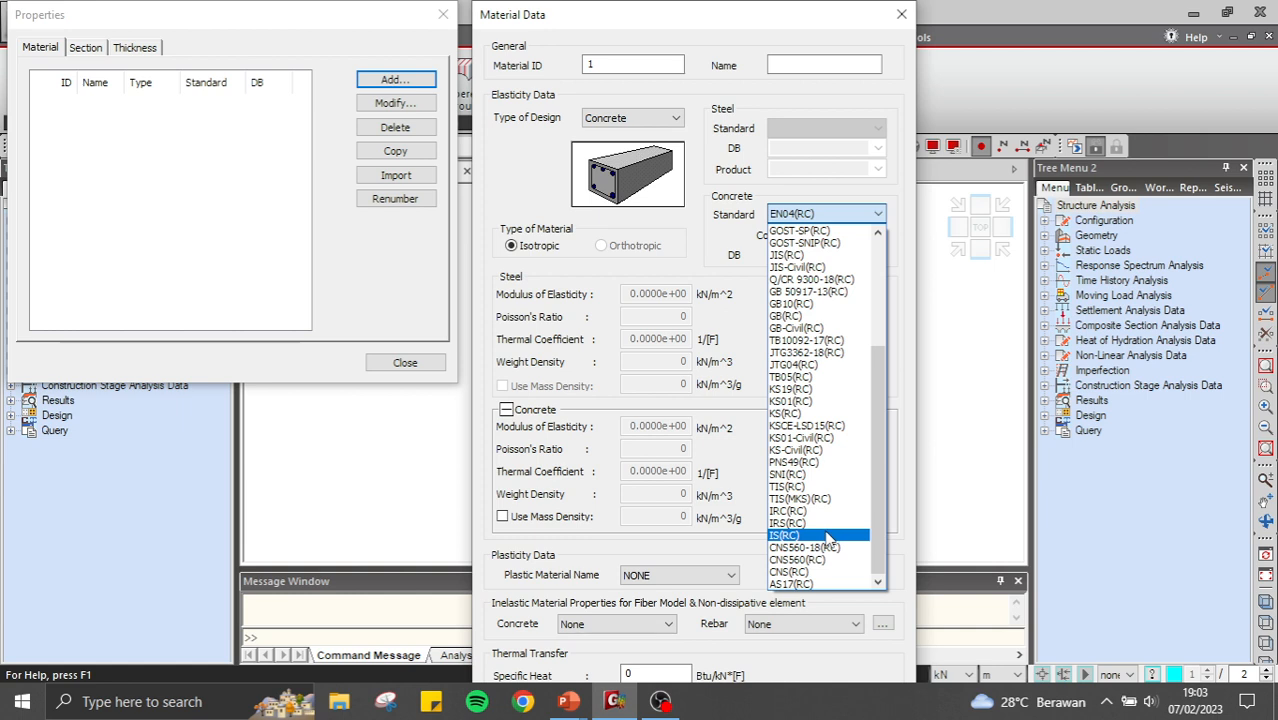
{"action": "left_click", "coordinate": [808, 474]}
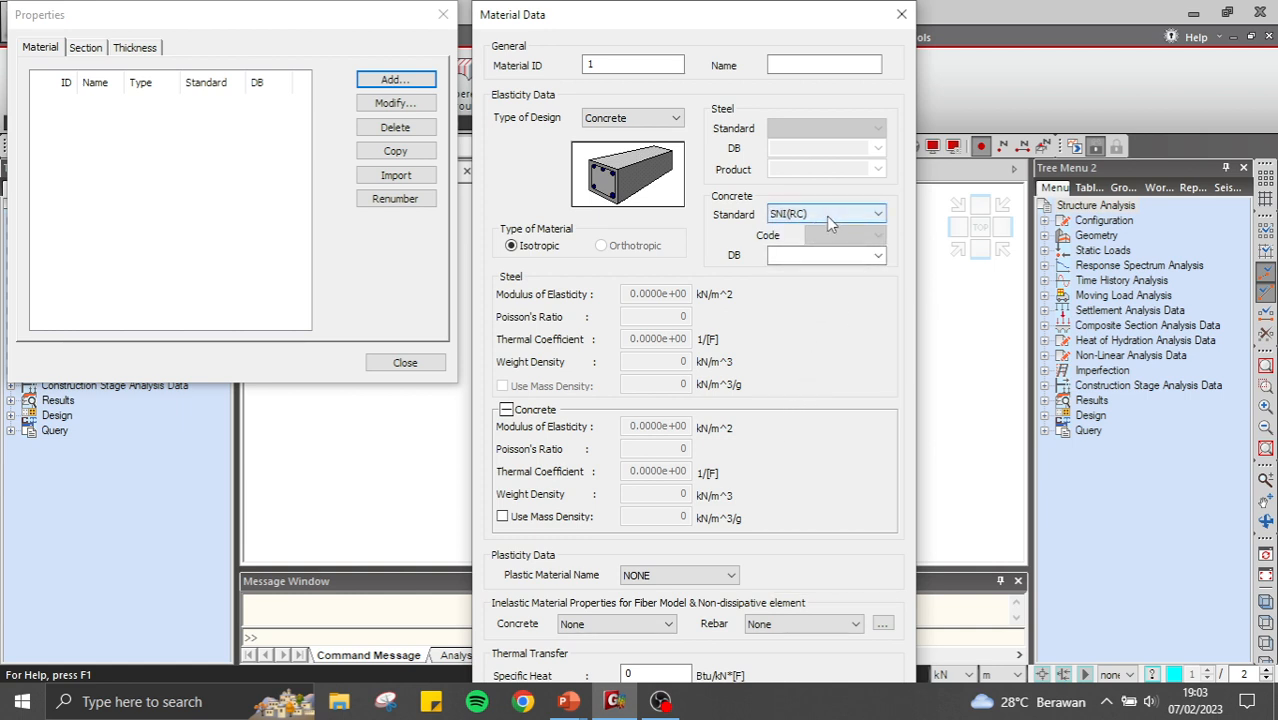
{"action": "left_click", "coordinate": [877, 255]}
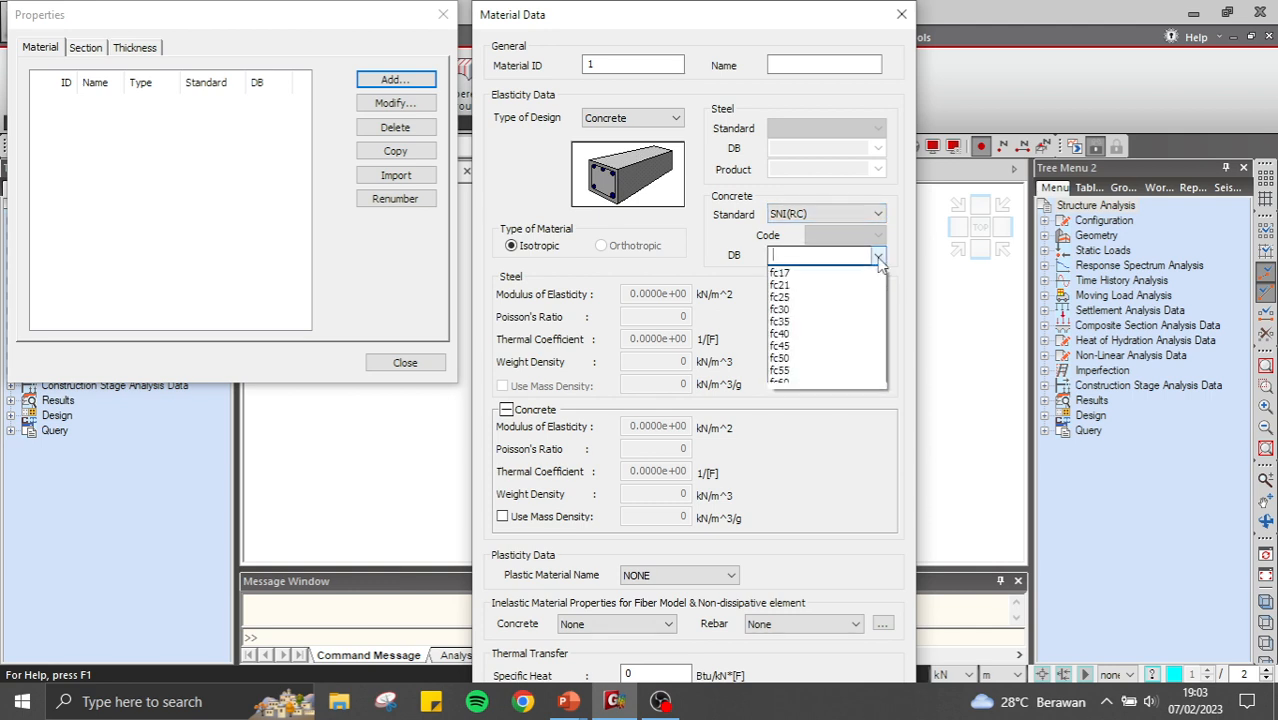
{"action": "left_click", "coordinate": [822, 311]}
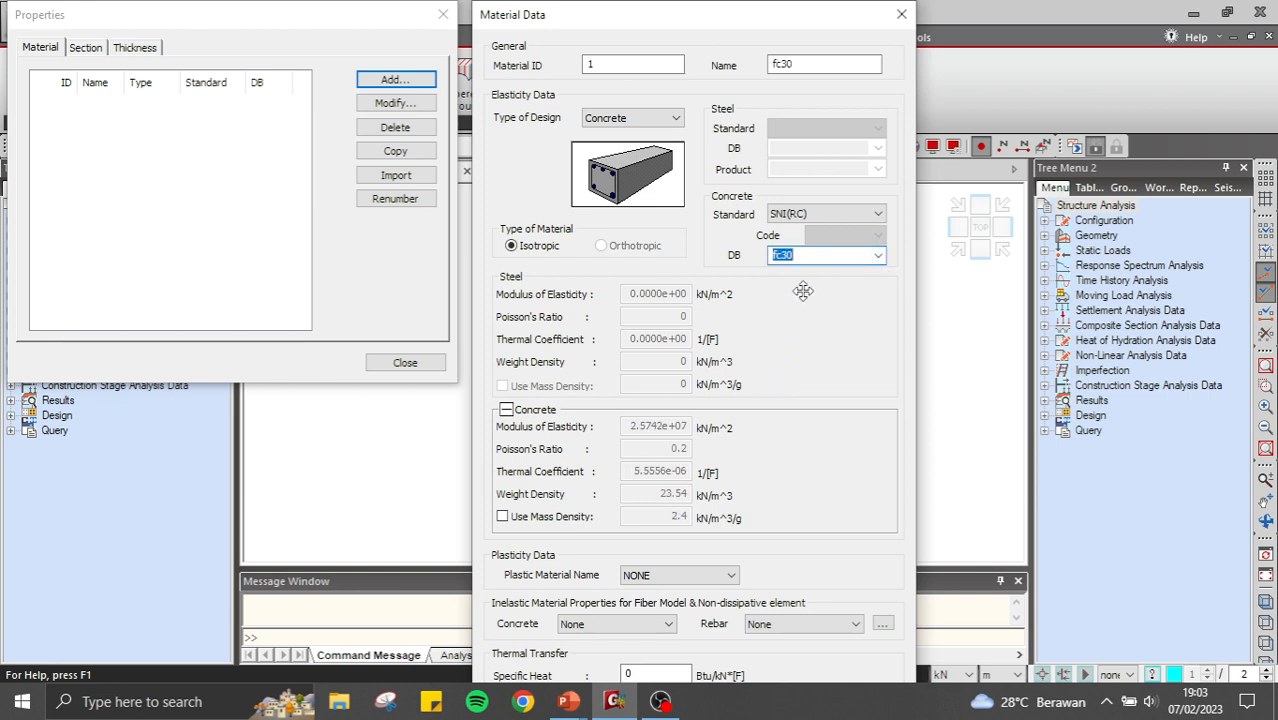
Name the material "Beton fc30 MPa" and add it to the material list.
{"action": "mouse_move", "coordinate": [806, 61]}
{"action": "left_mouse_down"}
{"action": "mouse_move", "coordinate": [782, 69]}
{"action": "mouse_move", "coordinate": [795, 68]}
{"action": "left_mouse_up"}
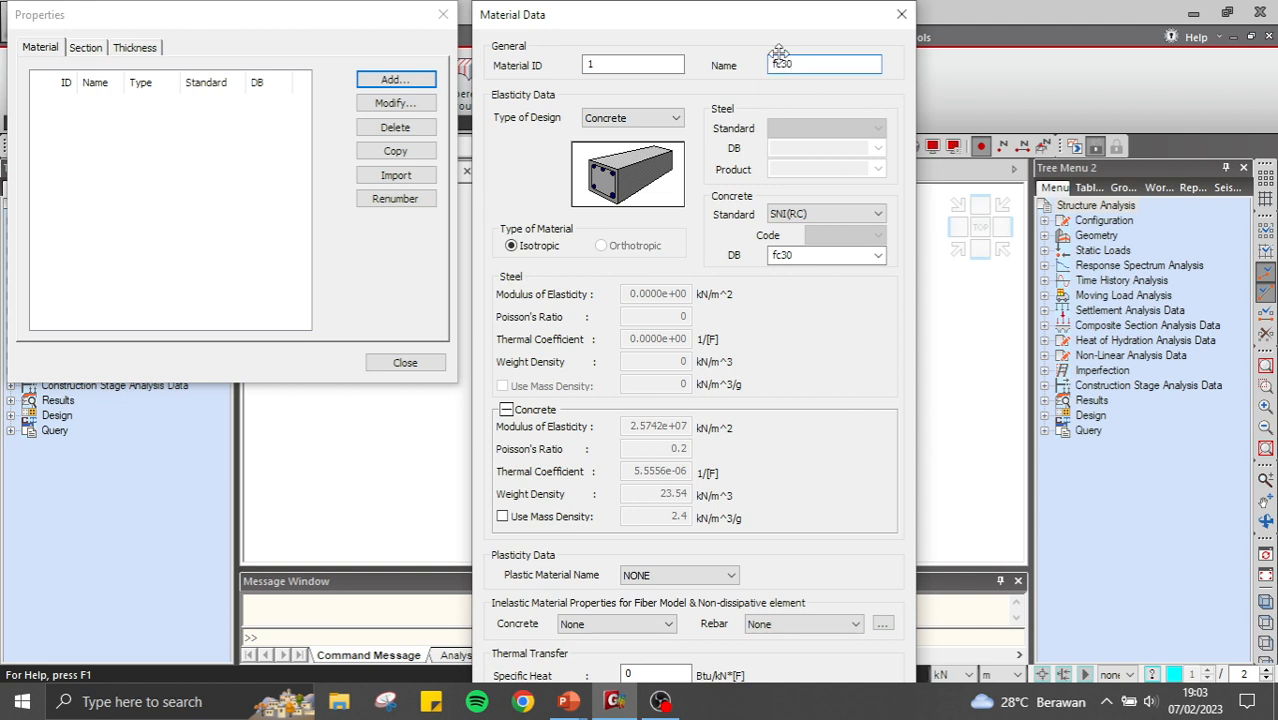
{"action": "left_click", "coordinate": [776, 63]}
{"action": "type", "text": "Beton"}
{"action": "left_click", "coordinate": [812, 63]}
{"action": "key", "text": "End"}
{"action": "type", "text": "MPa"}
{"action": "key", "text": "Return"}
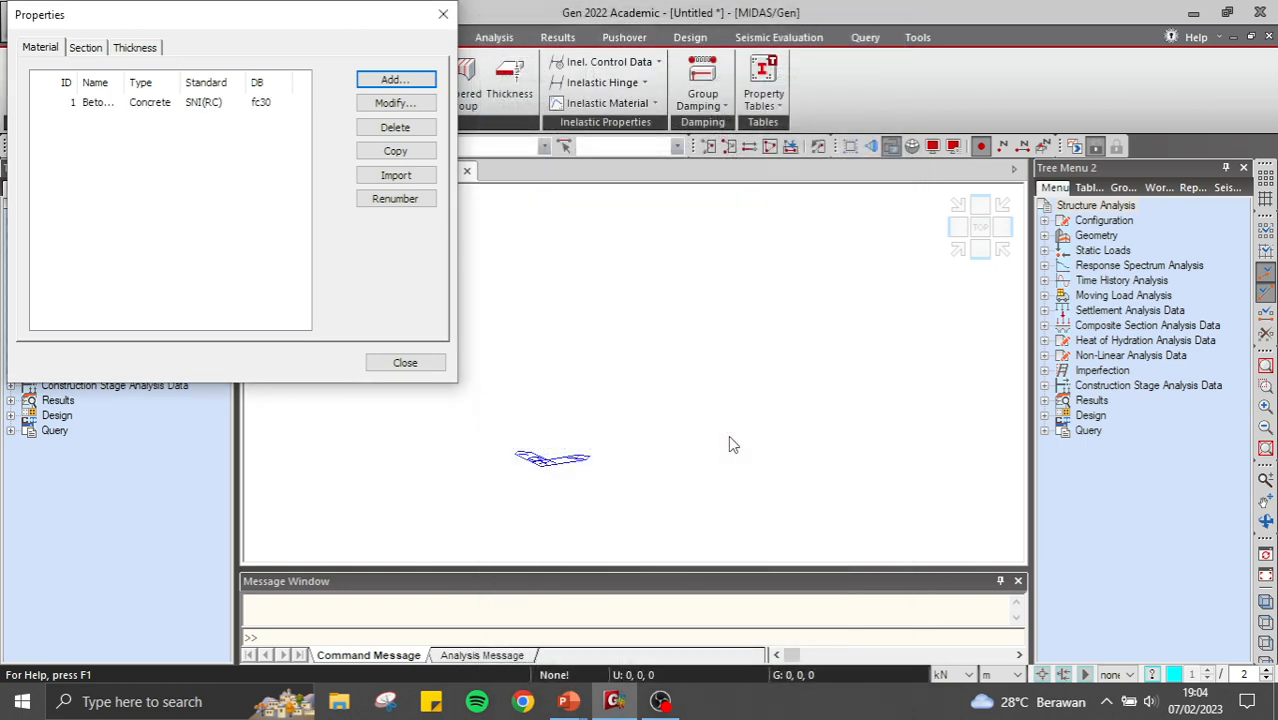
Open the section list and check the column and beam sizes on the PowerPoint slide, returning to midas Gen.
{"action": "left_click", "coordinate": [92, 49]}
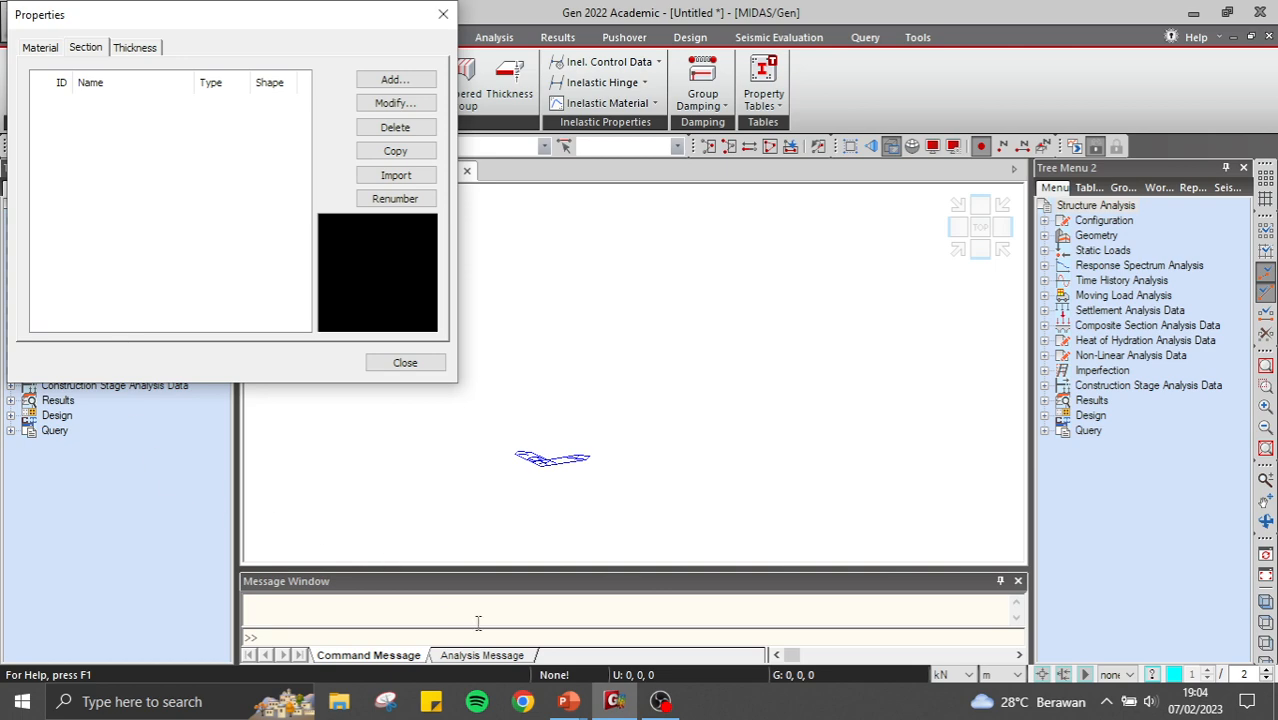
{"action": "left_click", "coordinate": [568, 701]}
{"action": "left_click", "coordinate": [643, 629]}
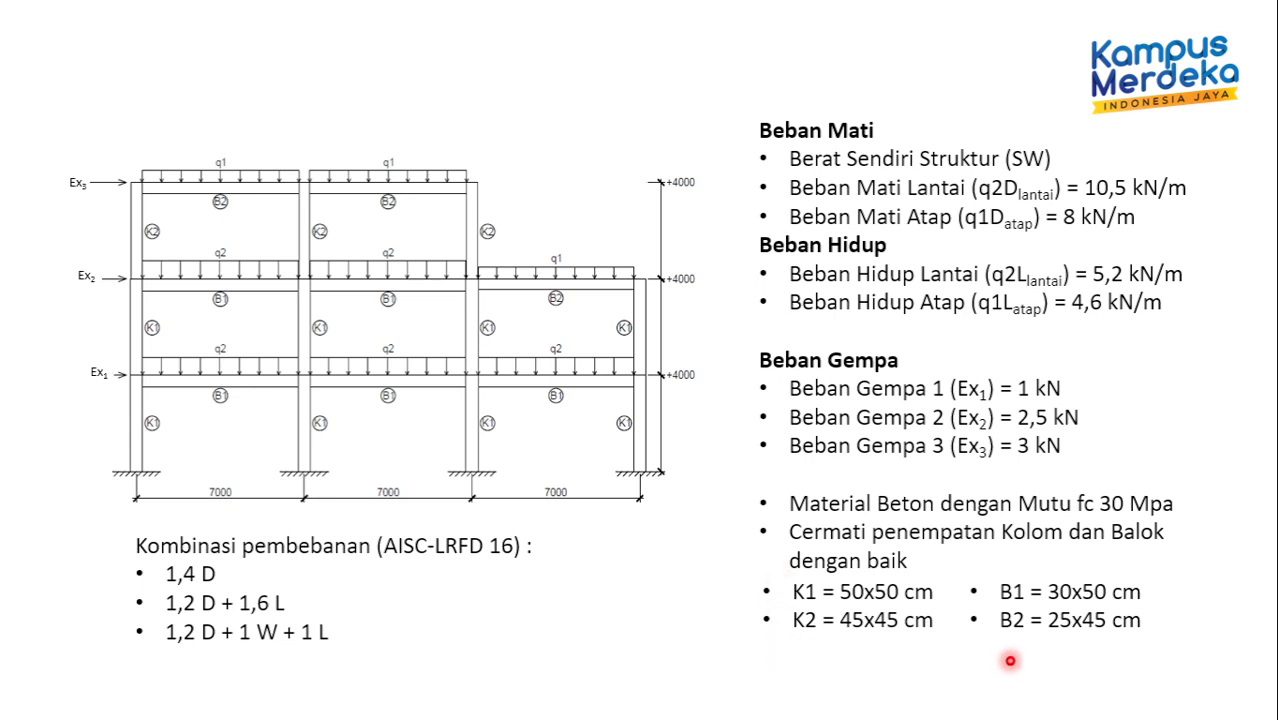
{"action": "key", "text": "alt+Tab"}
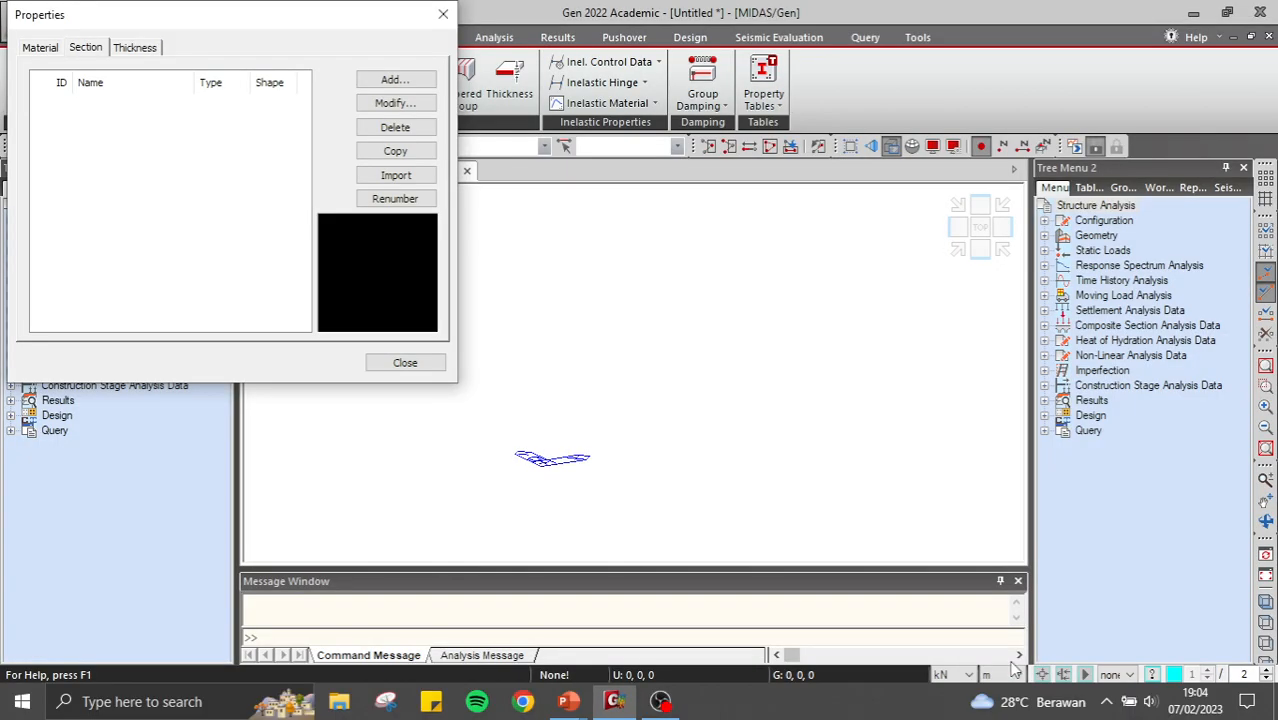
Start a new section with the Solid Rectangle shape and user-defined dimensions.
{"action": "left_click", "coordinate": [418, 82]}
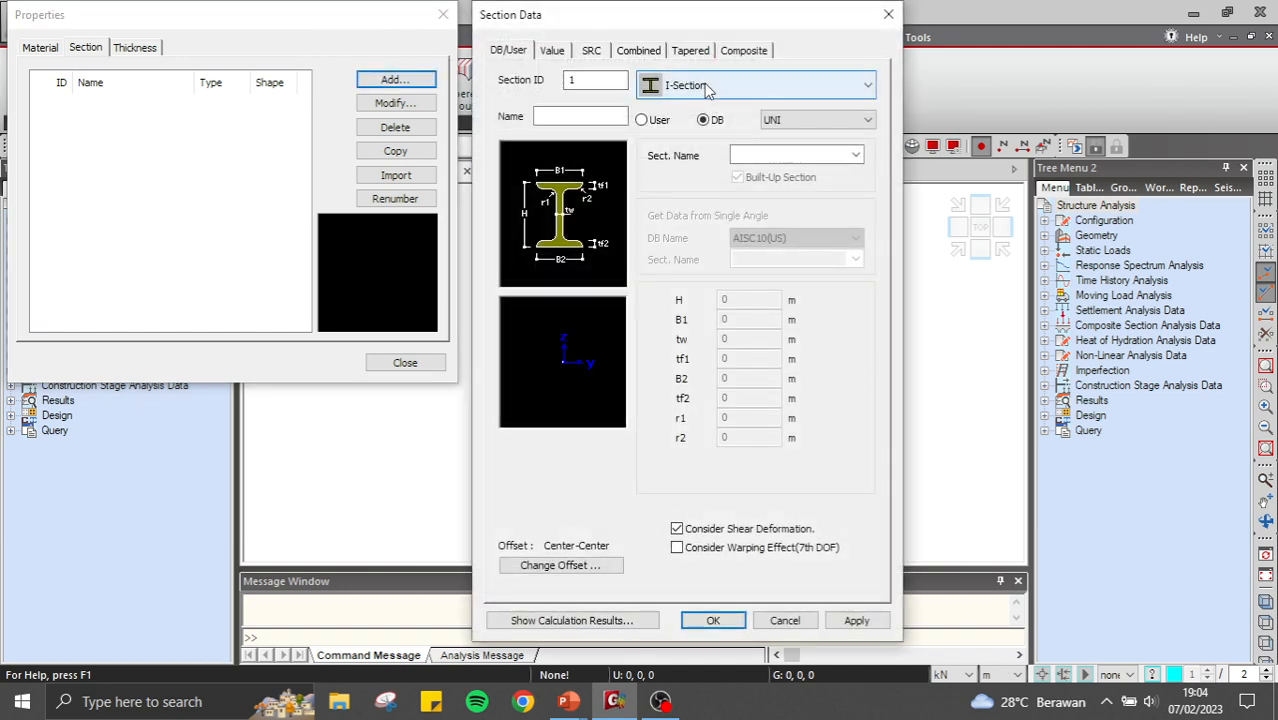
{"action": "left_click", "coordinate": [673, 90]}
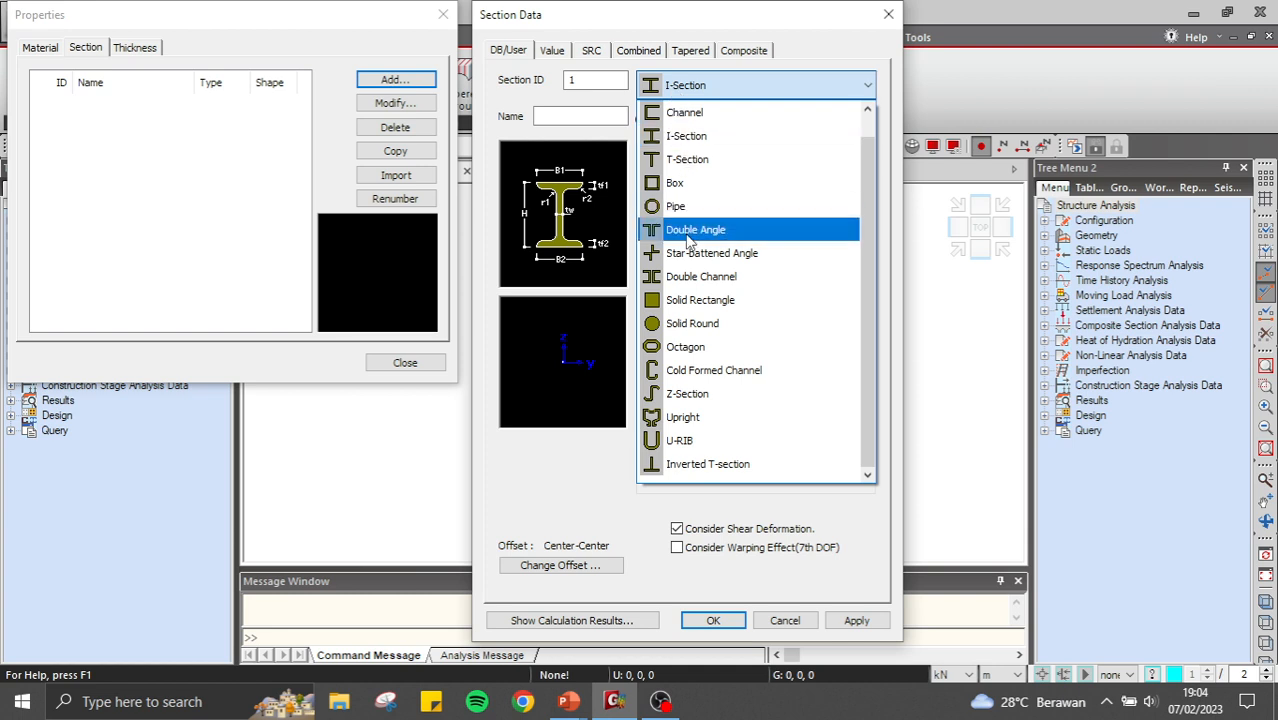
{"action": "left_click", "coordinate": [705, 300]}
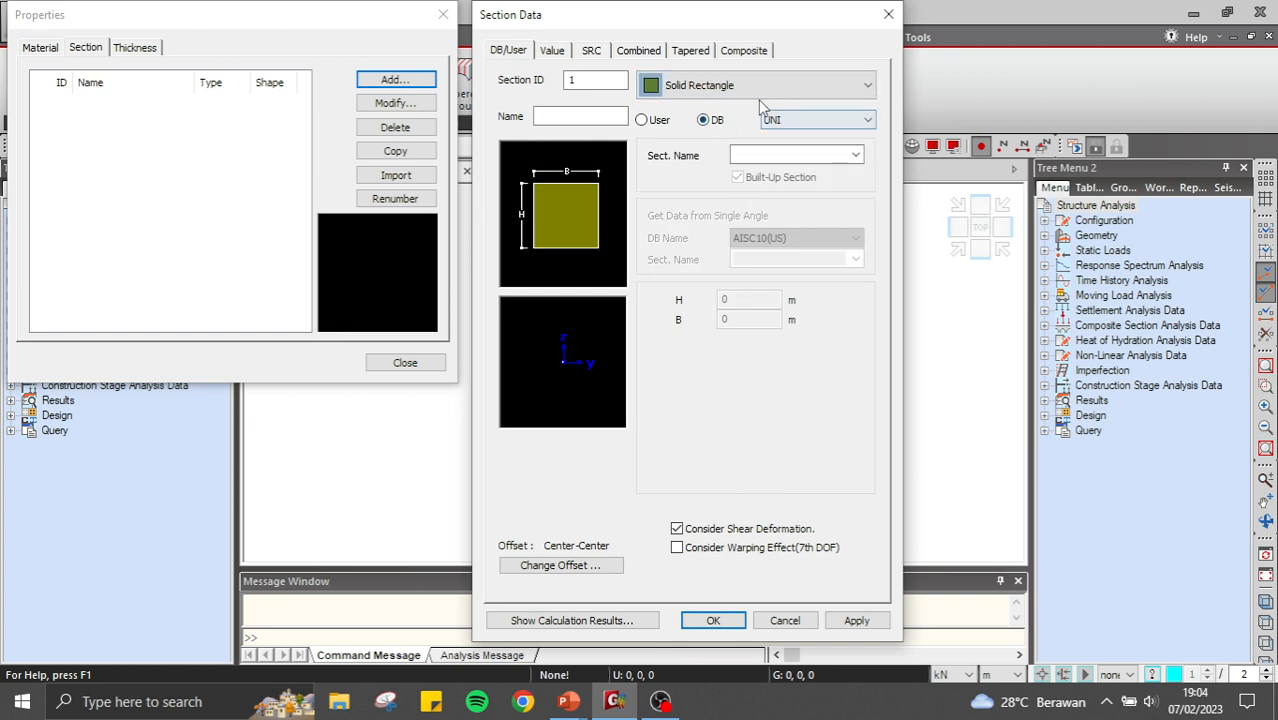
{"action": "left_click", "coordinate": [612, 117]}
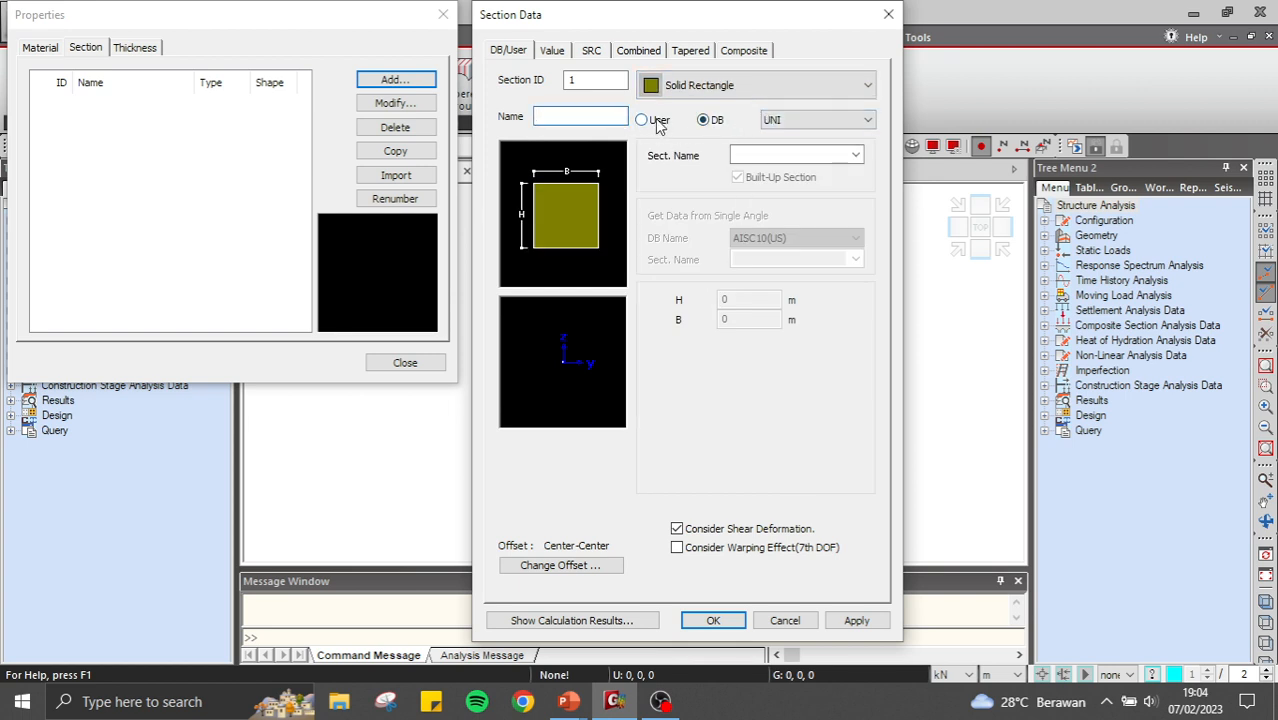
{"action": "left_click", "coordinate": [641, 119]}
Name the section "K1 (50x50)", set H and B to 0.5 m, and add it to the section list.
{"action": "left_click", "coordinate": [592, 115]}
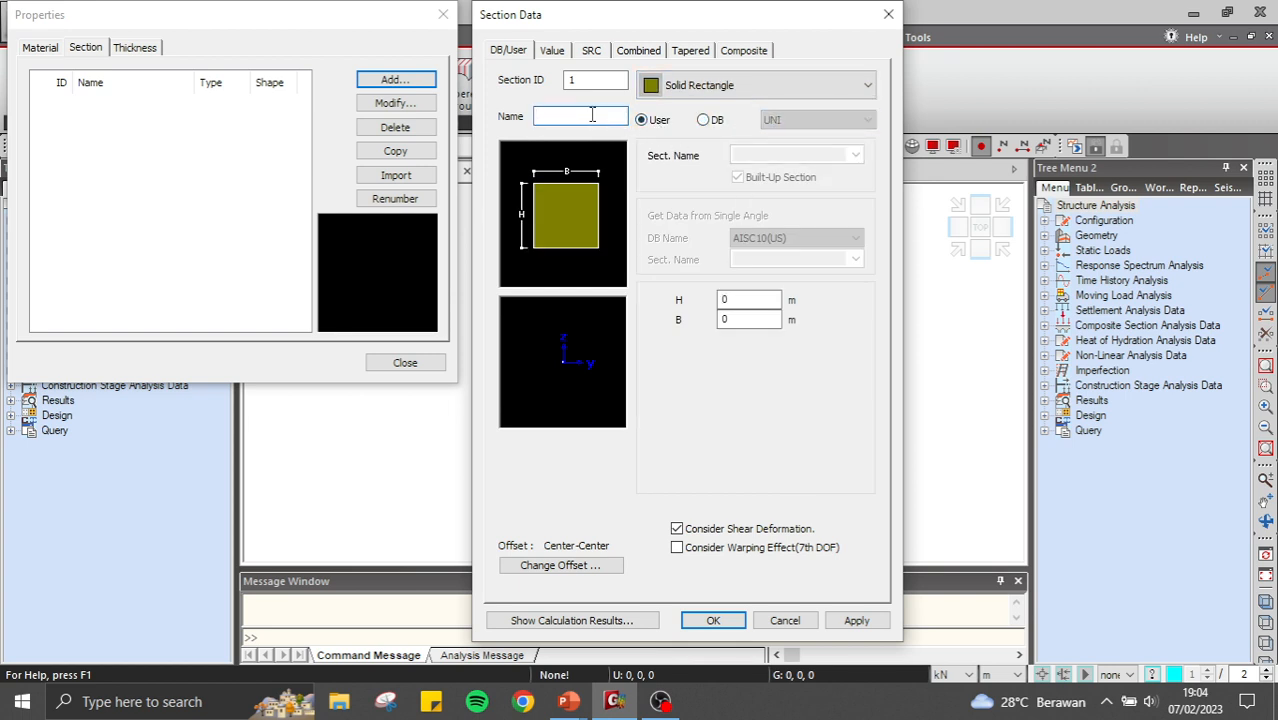
{"action": "type", "text": "K1 ("}
{"action": "type", "text": "50x"}
{"action": "type", "text": "50)"}
{"action": "left_click", "coordinate": [770, 297]}
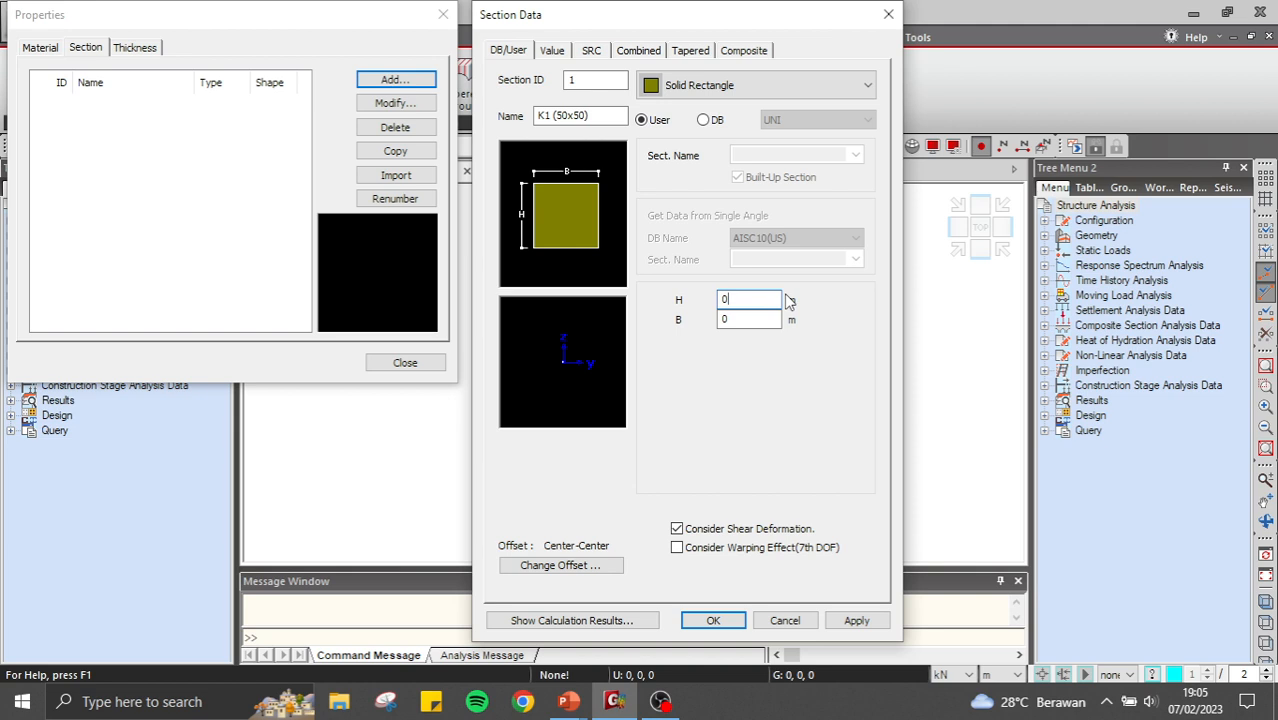
{"action": "key", "text": "BackSpace"}
{"action": "type", "text": "0.5"}
{"action": "left_click", "coordinate": [762, 319]}
{"action": "type", "text": ".5"}
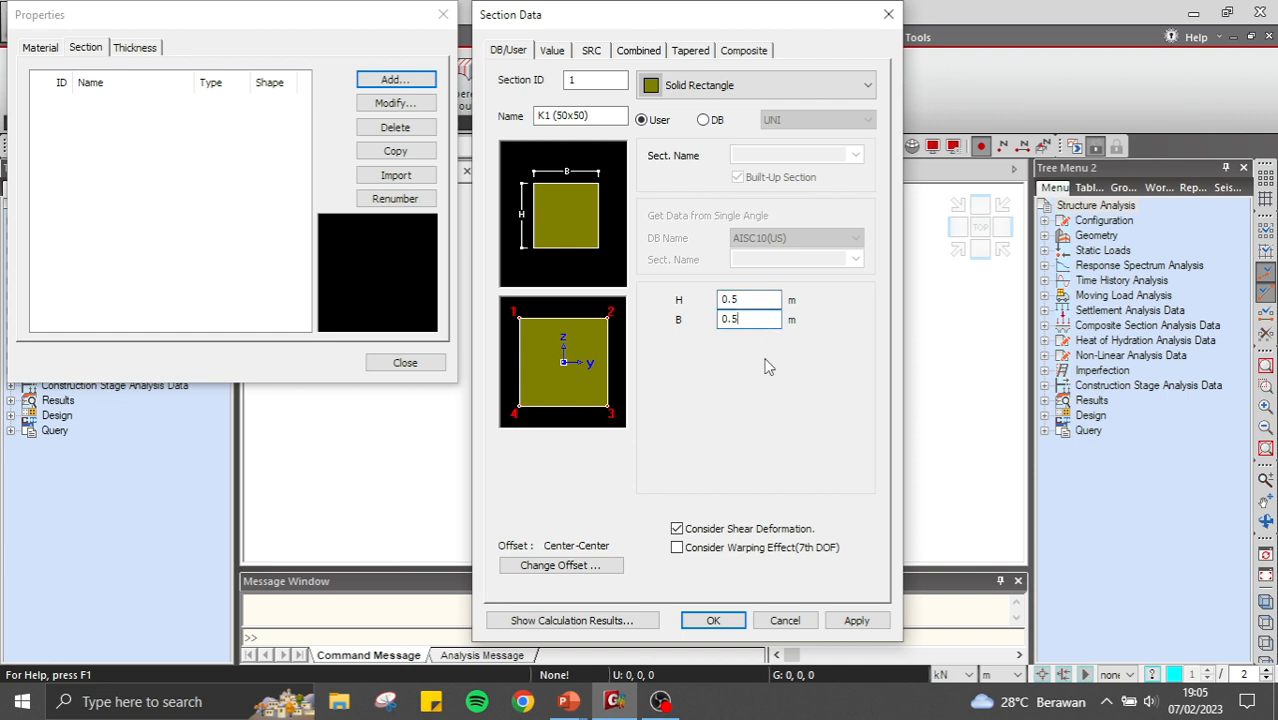
{"action": "left_click", "coordinate": [856, 620]}
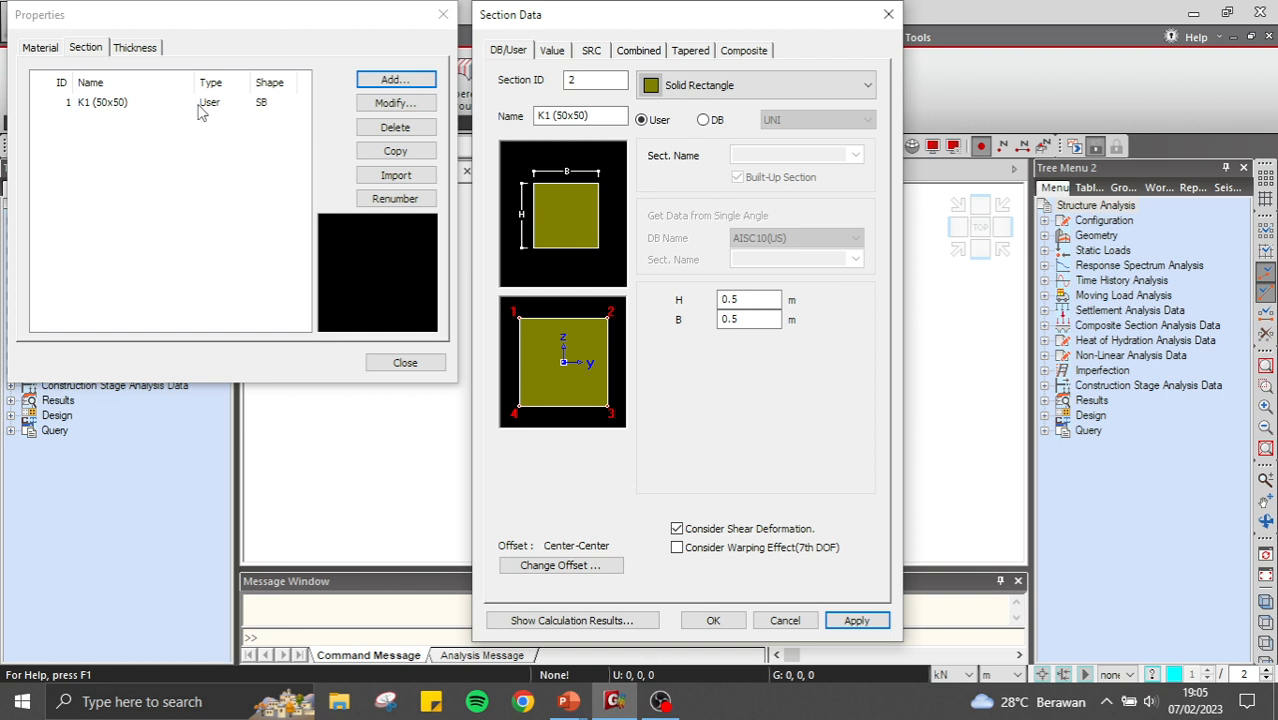
Name the second section "K2 (45x45)".
{"action": "triple_click", "coordinate": [606, 117]}
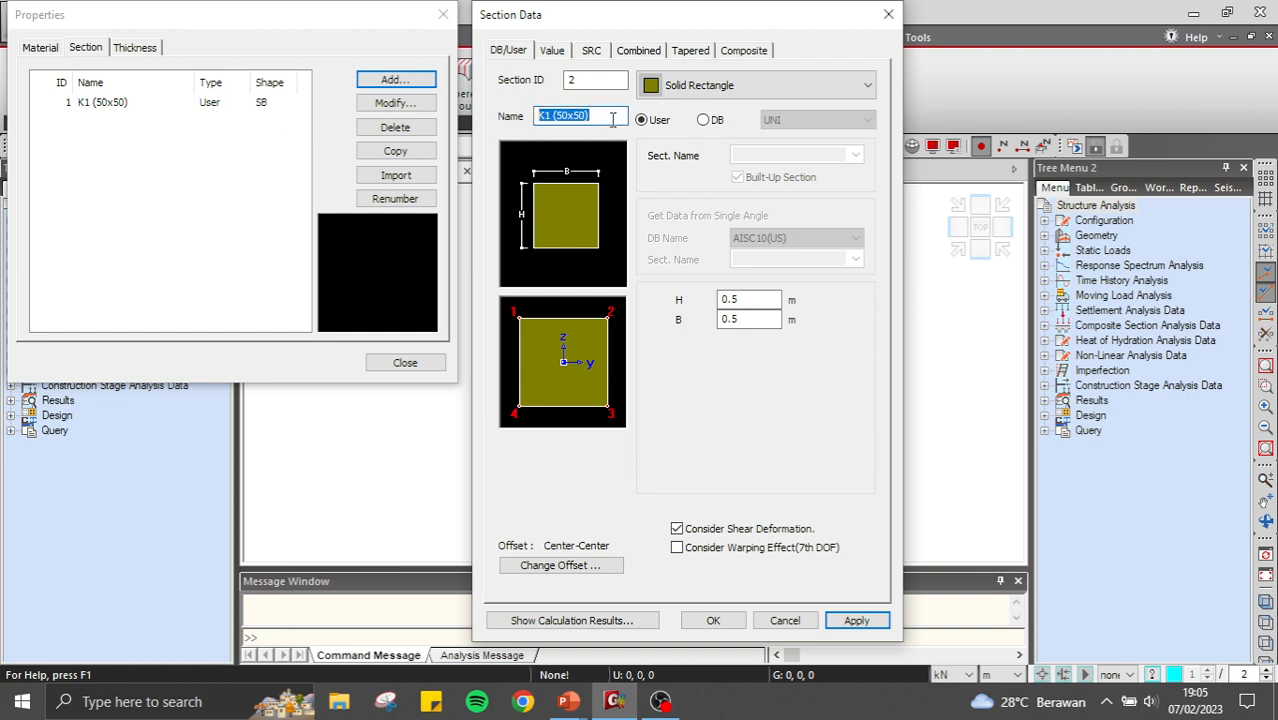
{"action": "key", "text": "Left"}
{"action": "key", "text": "Right"}
{"action": "key", "text": "End"}
{"action": "triple_click", "coordinate": [612, 117]}
{"action": "type", "text": "K2 (45x45)"}
Set H and B of the K2 section to 0.45 m and add it to the section list.
{"action": "left_click", "coordinate": [757, 302]}
{"action": "key", "text": "BackSpace"}
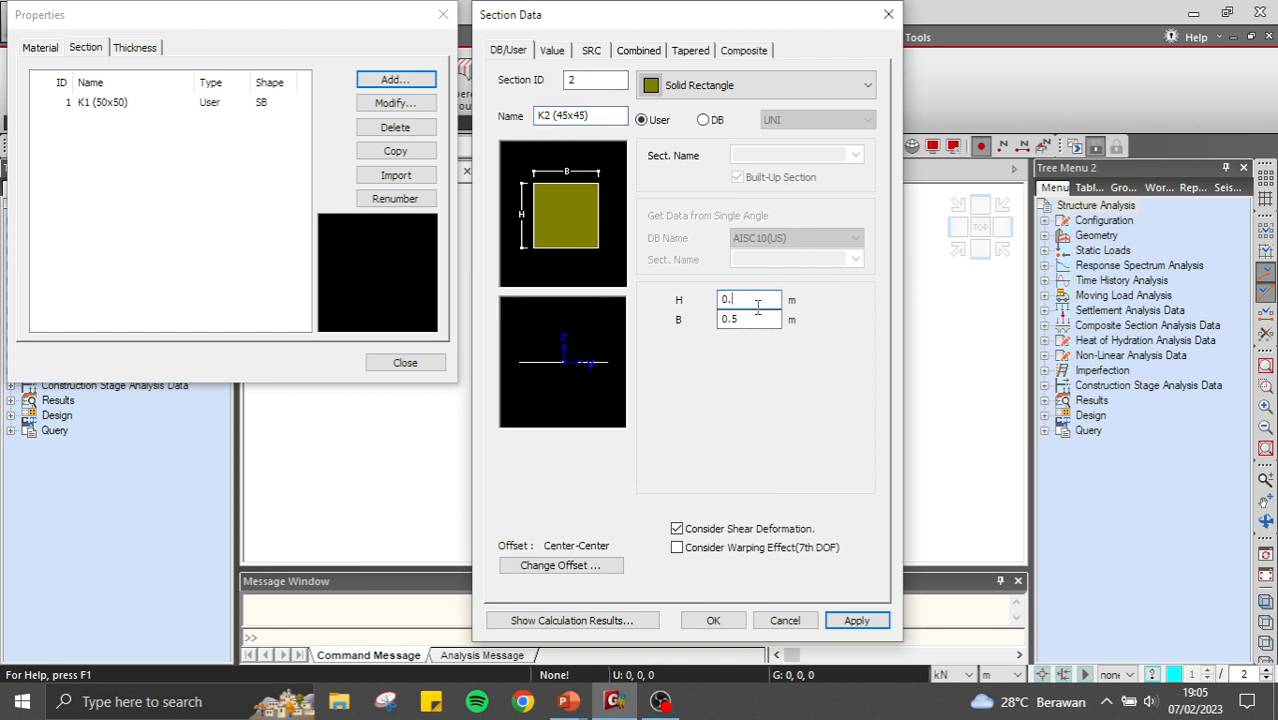
{"action": "type", "text": "45"}
{"action": "left_click", "coordinate": [766, 319]}
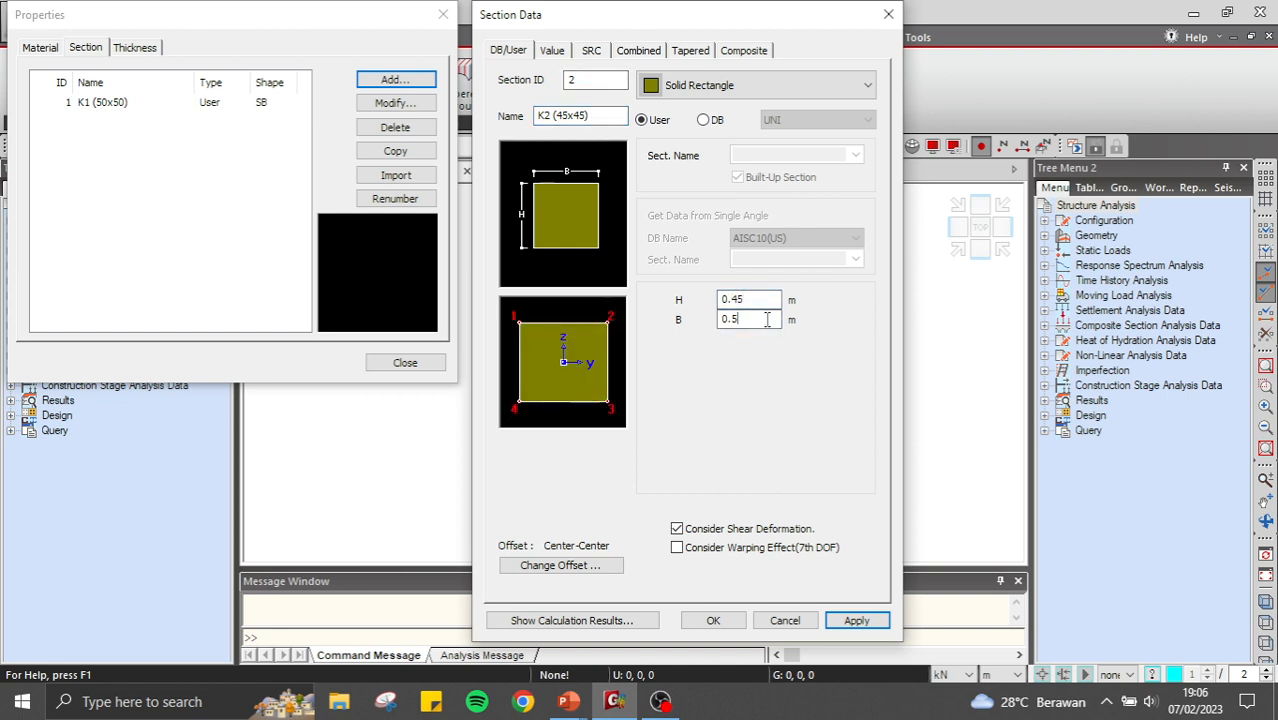
{"action": "key", "text": "BackSpace"}
{"action": "type", "text": "45"}
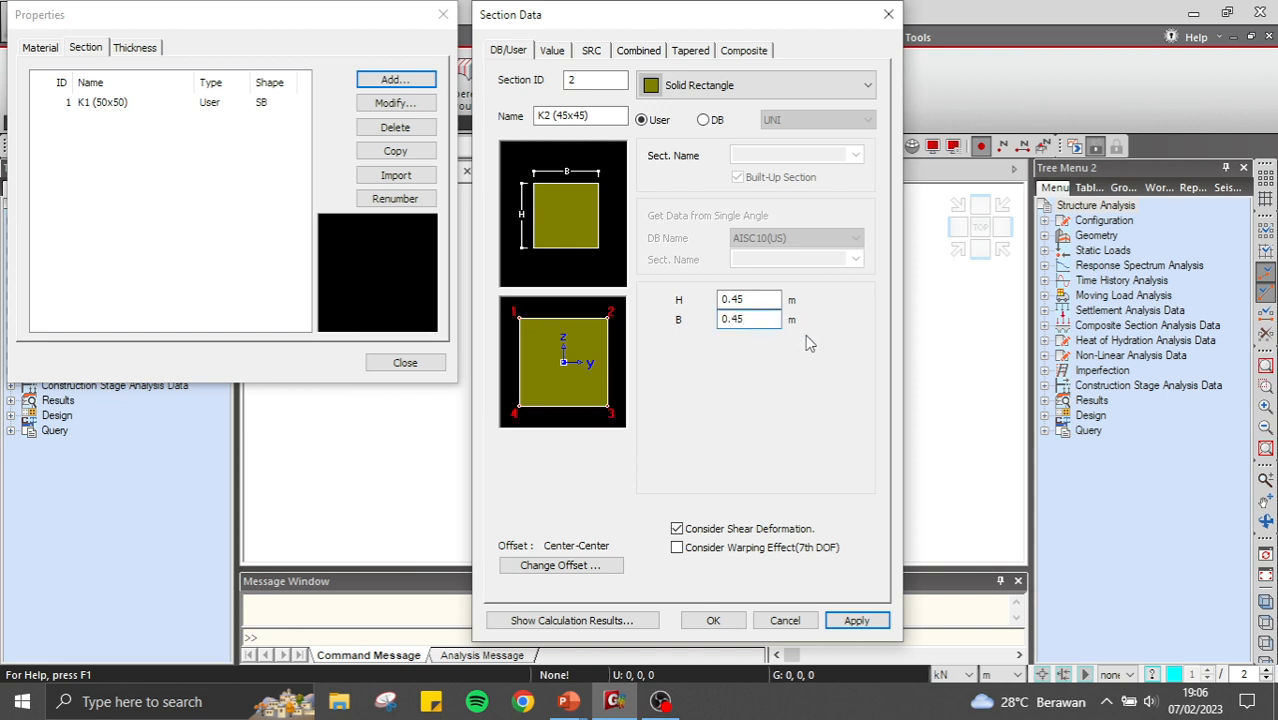
{"action": "left_click", "coordinate": [855, 622]}
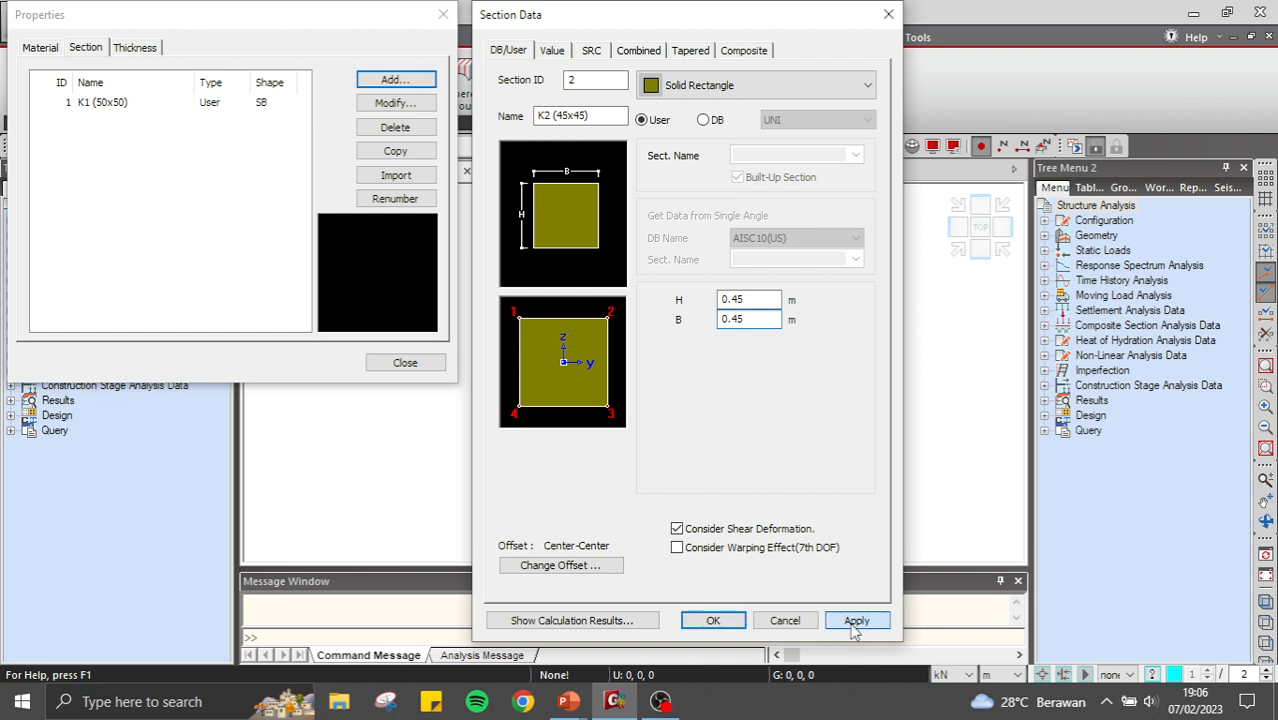
Name the third section "B1 (30x50)".
{"action": "left_click_drag", "start_coordinate": [598, 112], "coordinate": [534, 114]}
{"action": "left_click", "coordinate": [594, 115]}
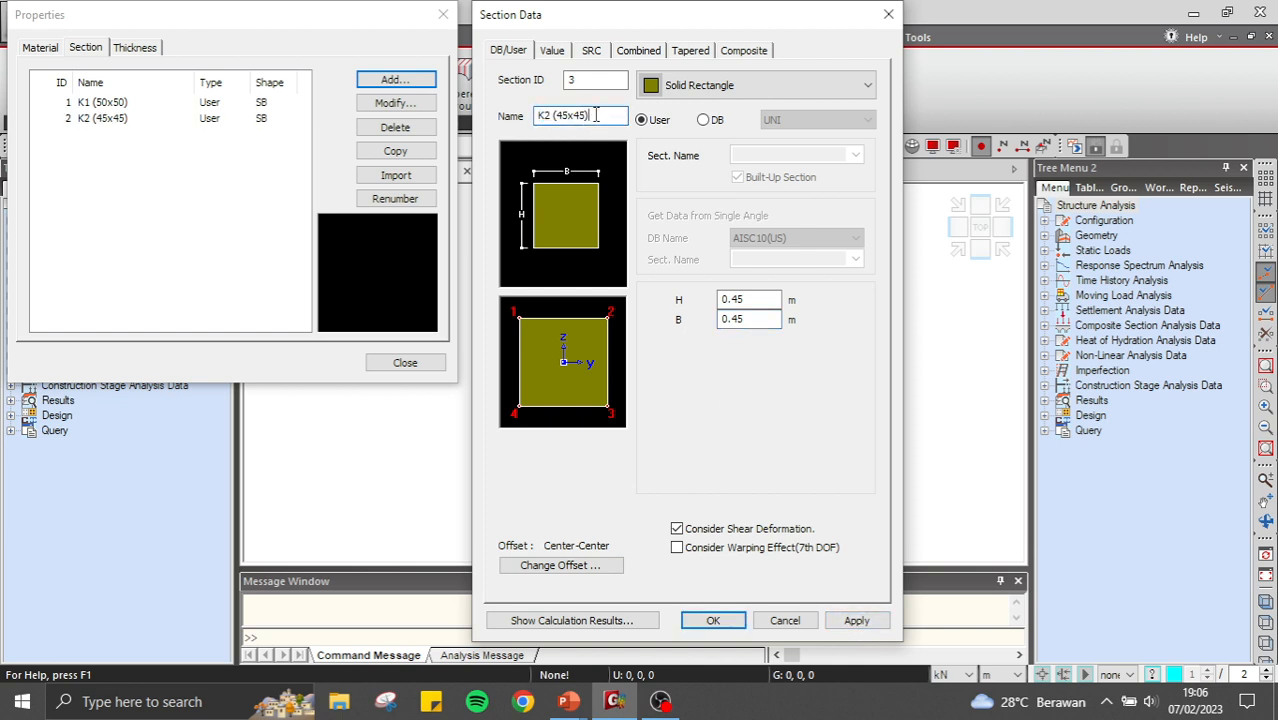
{"action": "double_click", "coordinate": [574, 110]}
{"action": "key", "text": "BackSpace"}
{"action": "key", "text": "BackSpace"}
{"action": "key", "text": "BackSpace"}
{"action": "key", "text": "BackSpace"}
{"action": "type", "text": "B1 (30x50)"}
Set the B1 section's H to 0.5 m and B to 0.3 m.
{"action": "left_click", "coordinate": [759, 297]}
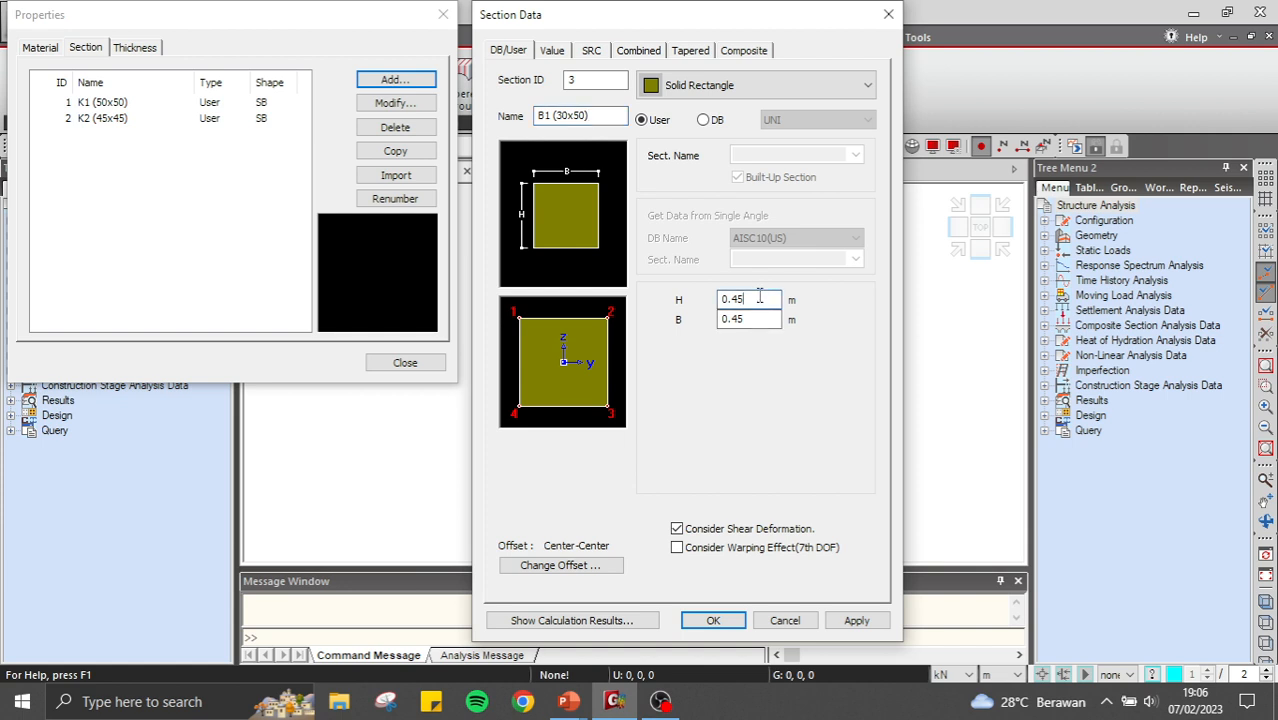
{"action": "key", "text": "BackSpace"}
{"action": "key", "text": "BackSpace"}
{"action": "key", "text": "BackSpace"}
{"action": "key", "text": "BackSpace"}
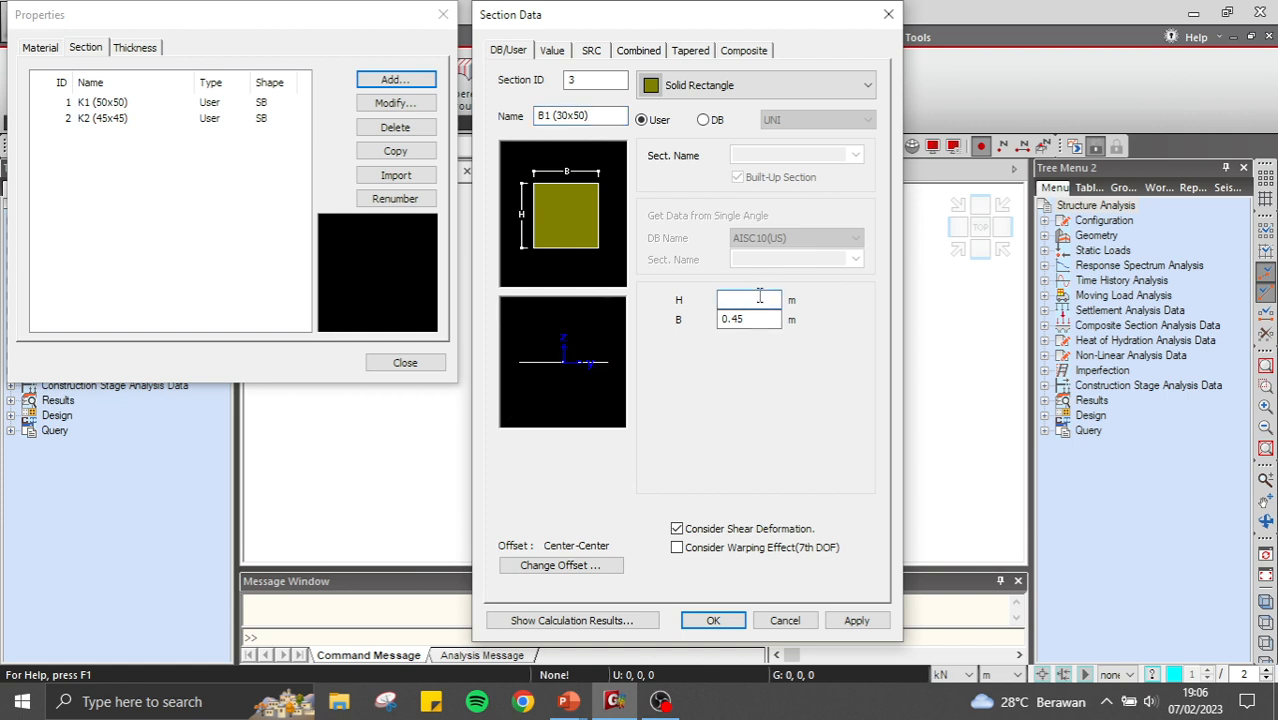
{"action": "type", "text": "0.5"}
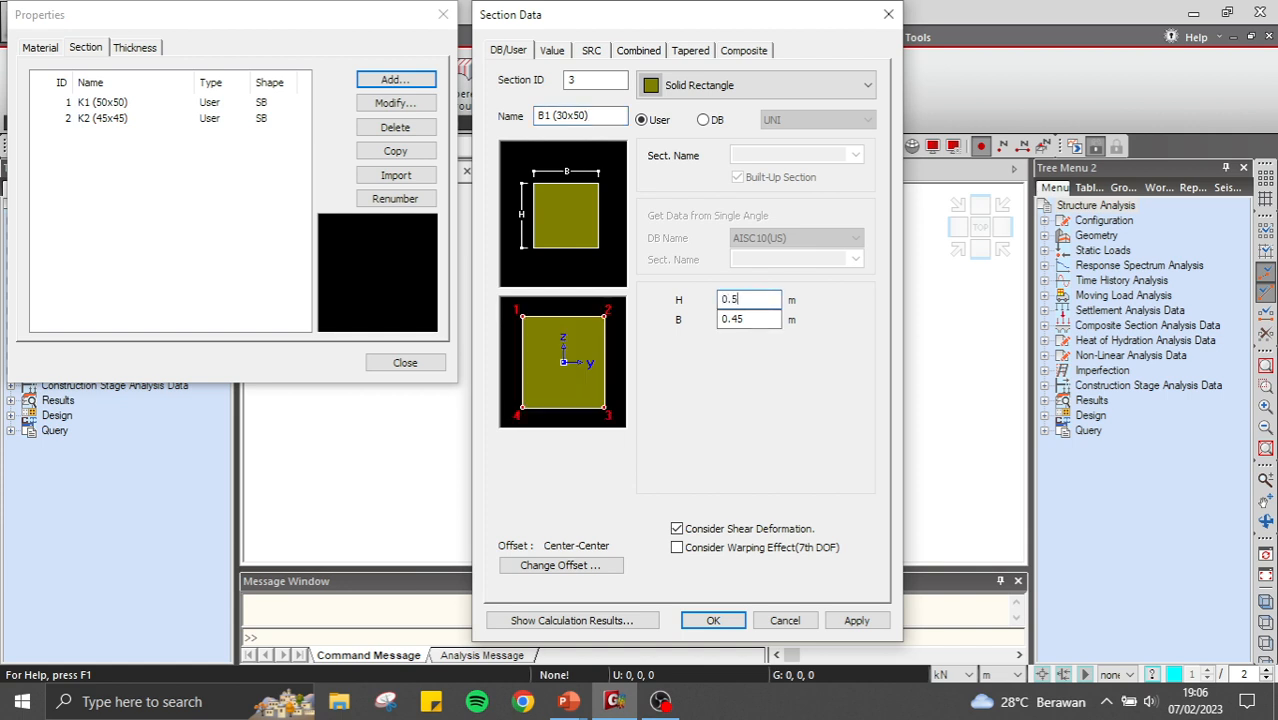
{"action": "left_click", "coordinate": [755, 319]}
{"action": "key", "text": "BackSpace"}
{"action": "key", "text": "BackSpace"}
{"action": "key", "text": "BackSpace"}
{"action": "key", "text": "BackSpace"}
{"action": "type", "text": "0.30"}
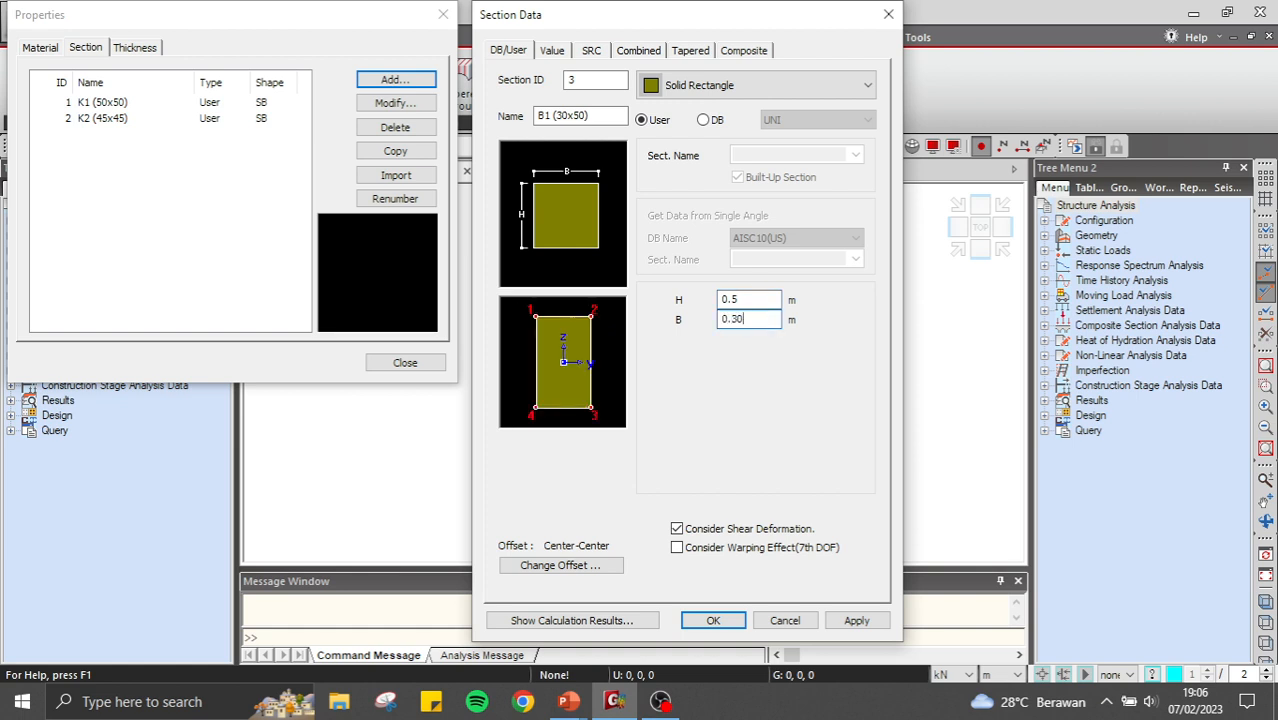
{"action": "key", "text": "BackSpace"}
Change the B1 section's offset to Center-Top and add the section to the list.
{"action": "left_click", "coordinate": [561, 565]}
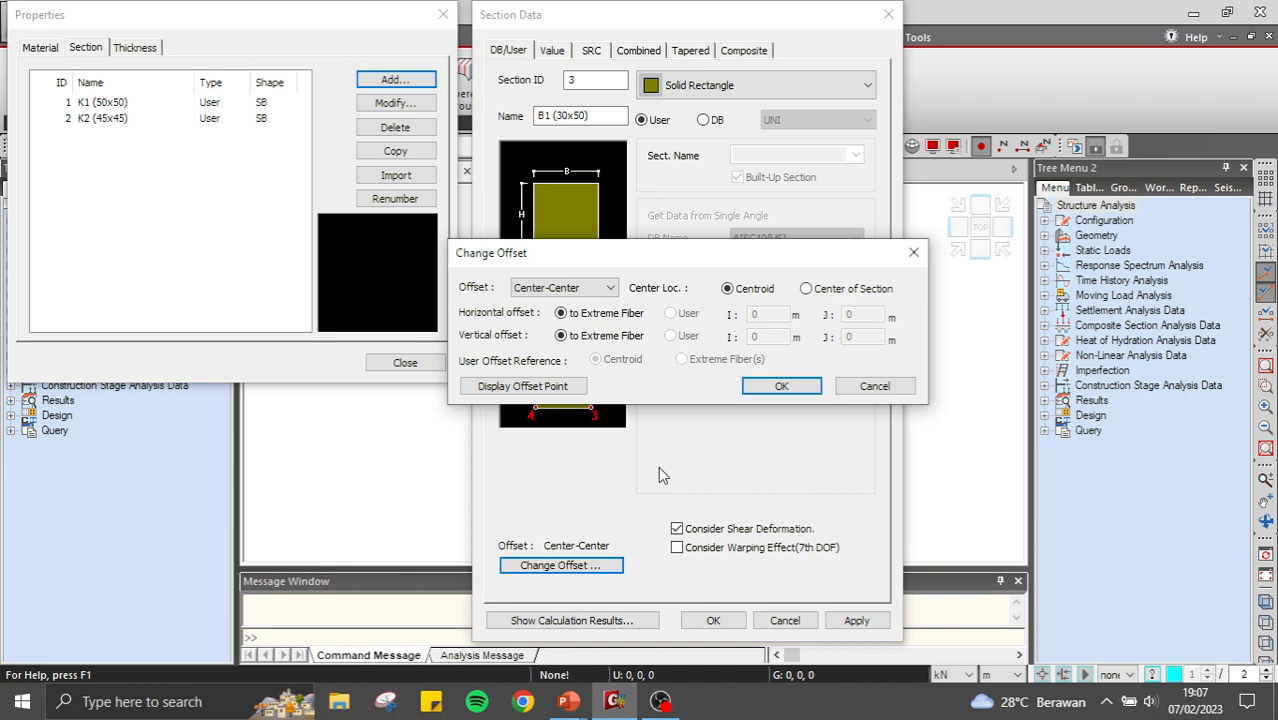
{"action": "left_click", "coordinate": [588, 289]}
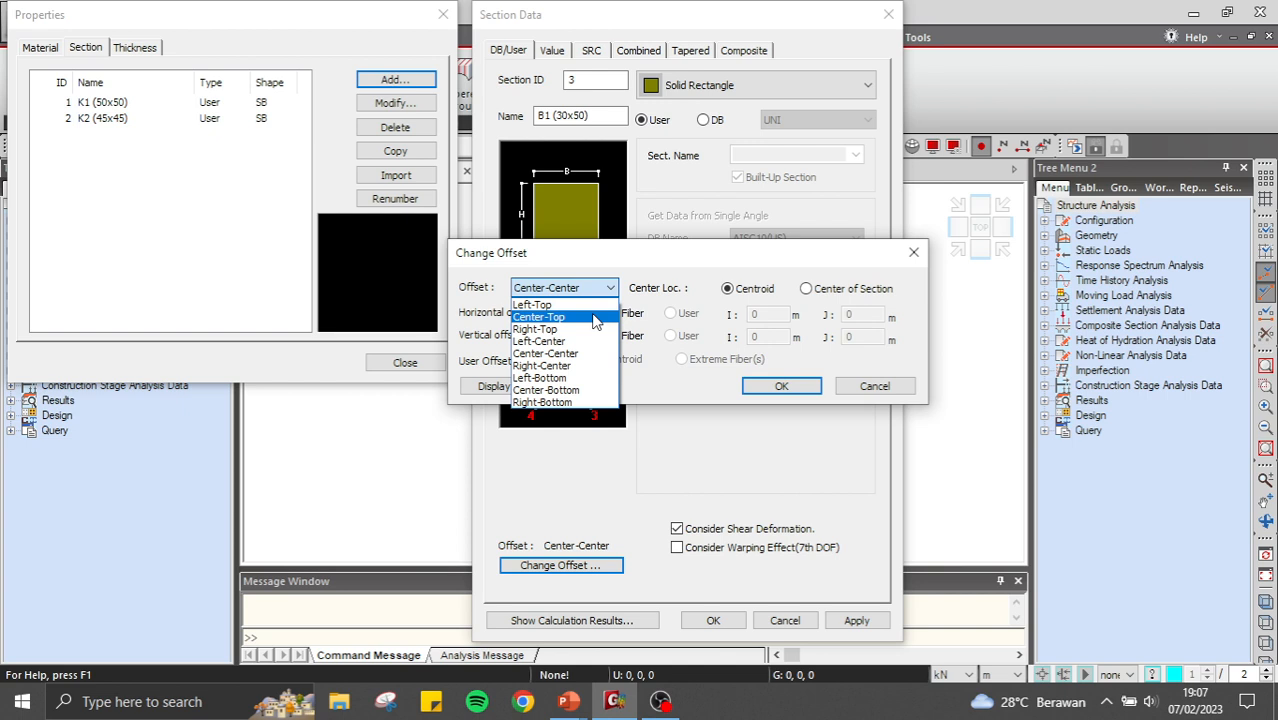
{"action": "left_click", "coordinate": [595, 317]}
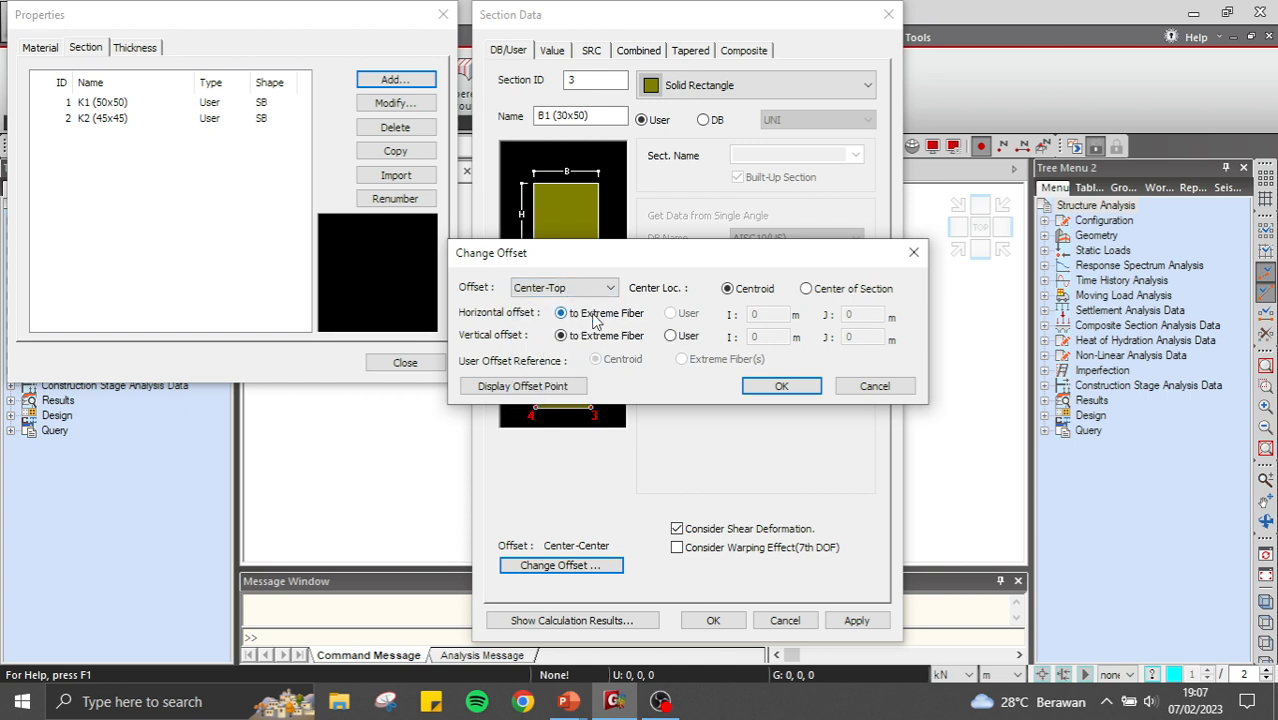
{"action": "left_click", "coordinate": [752, 387]}
{"action": "left_click", "coordinate": [856, 620]}
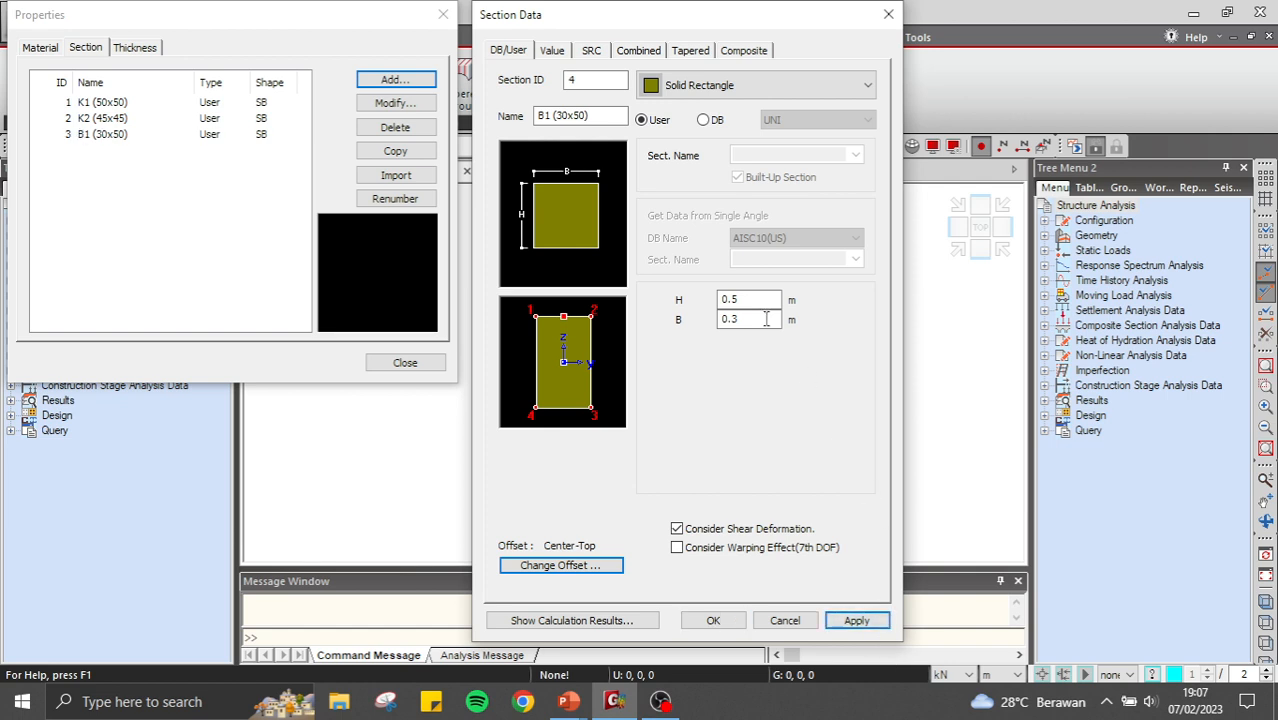
Name the fourth section "B2 (25x45)".
{"action": "left_click_drag", "start_coordinate": [538, 115], "coordinate": [590, 115]}
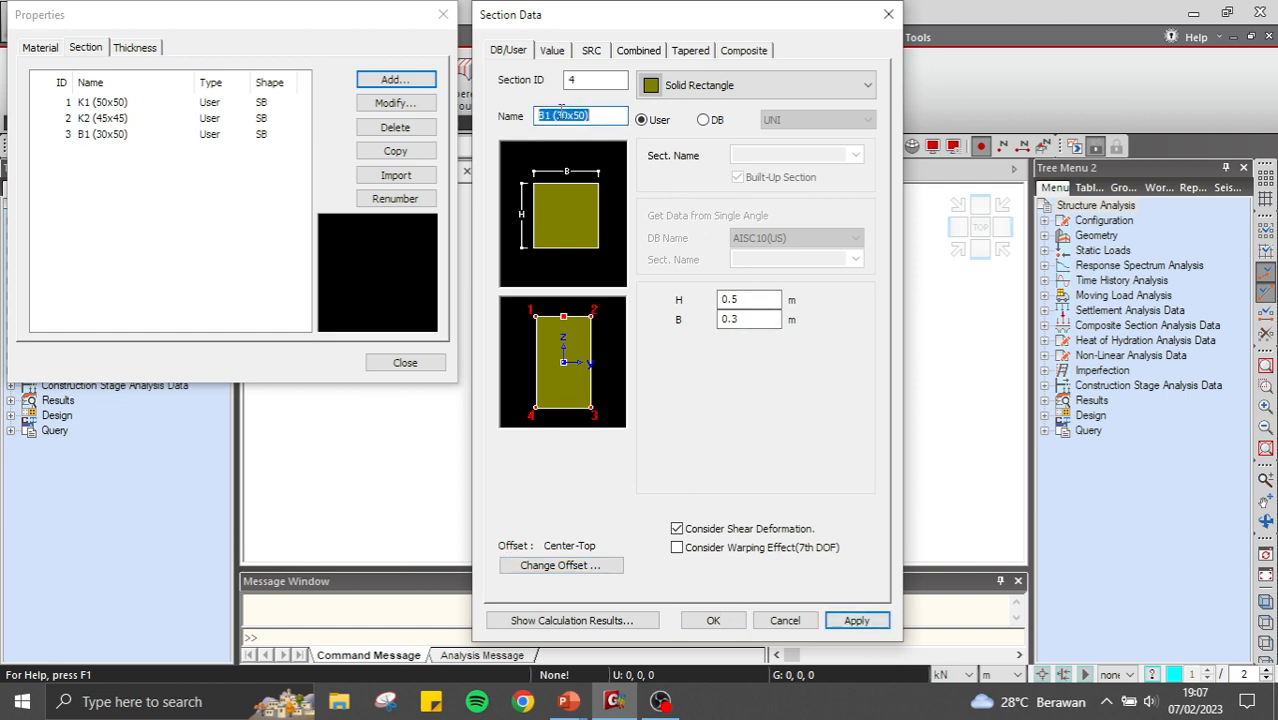
{"action": "key", "text": "BackSpace"}
{"action": "type", "text": "B2 (25x45)"}
Set the B2 section's H to 0.45 m and B to 0.25 m, and finish adding sections.
{"action": "left_click", "coordinate": [758, 299]}
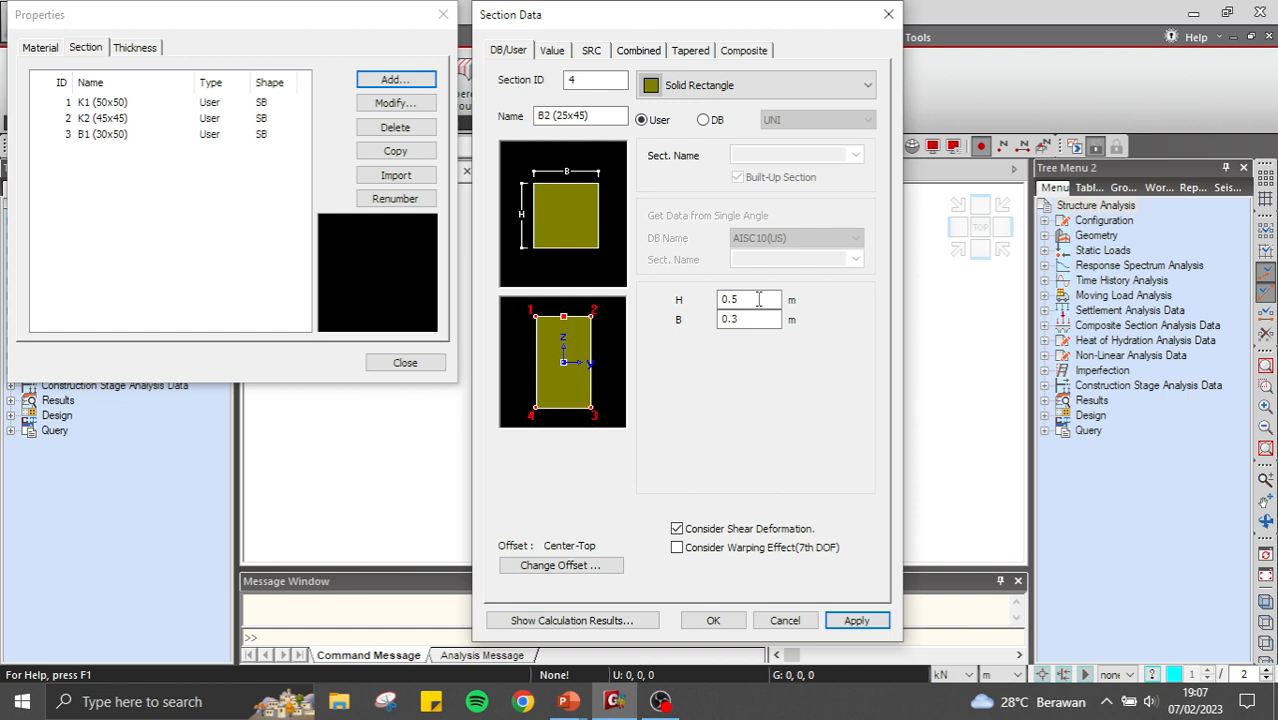
{"action": "key", "text": "BackSpace"}
{"action": "type", "text": "45"}
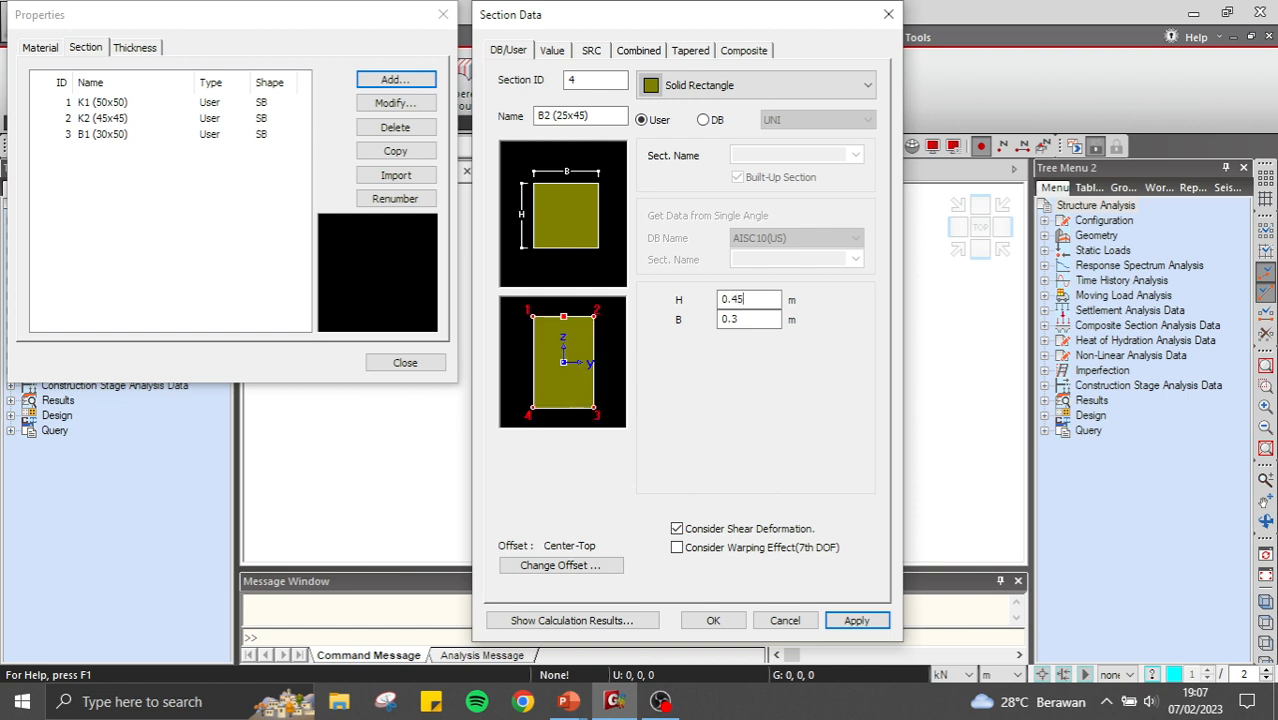
{"action": "left_click", "coordinate": [760, 320]}
{"action": "key", "text": "BackSpace"}
{"action": "type", "text": "25"}
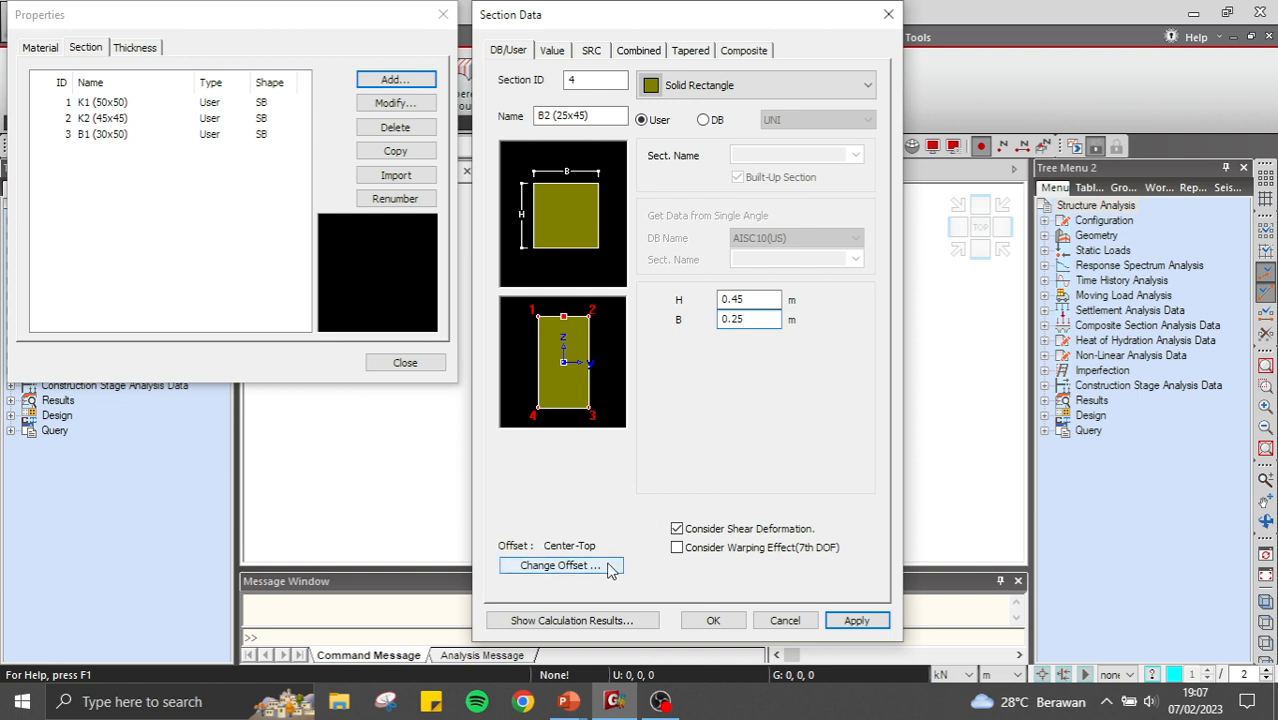
{"action": "left_click", "coordinate": [713, 620]}
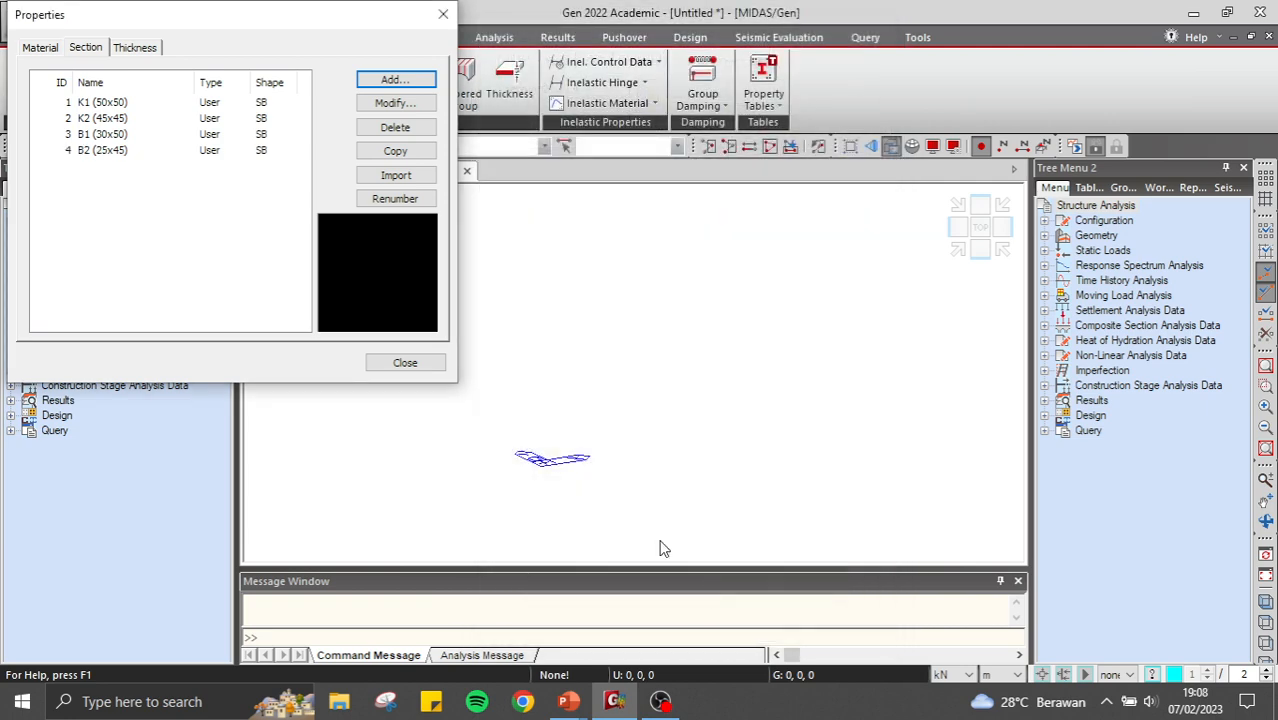
Check the shape and dimensions of each of the four defined sections, and close the section properties.
{"action": "left_click", "coordinate": [225, 104]}
{"action": "left_click", "coordinate": [231, 118]}
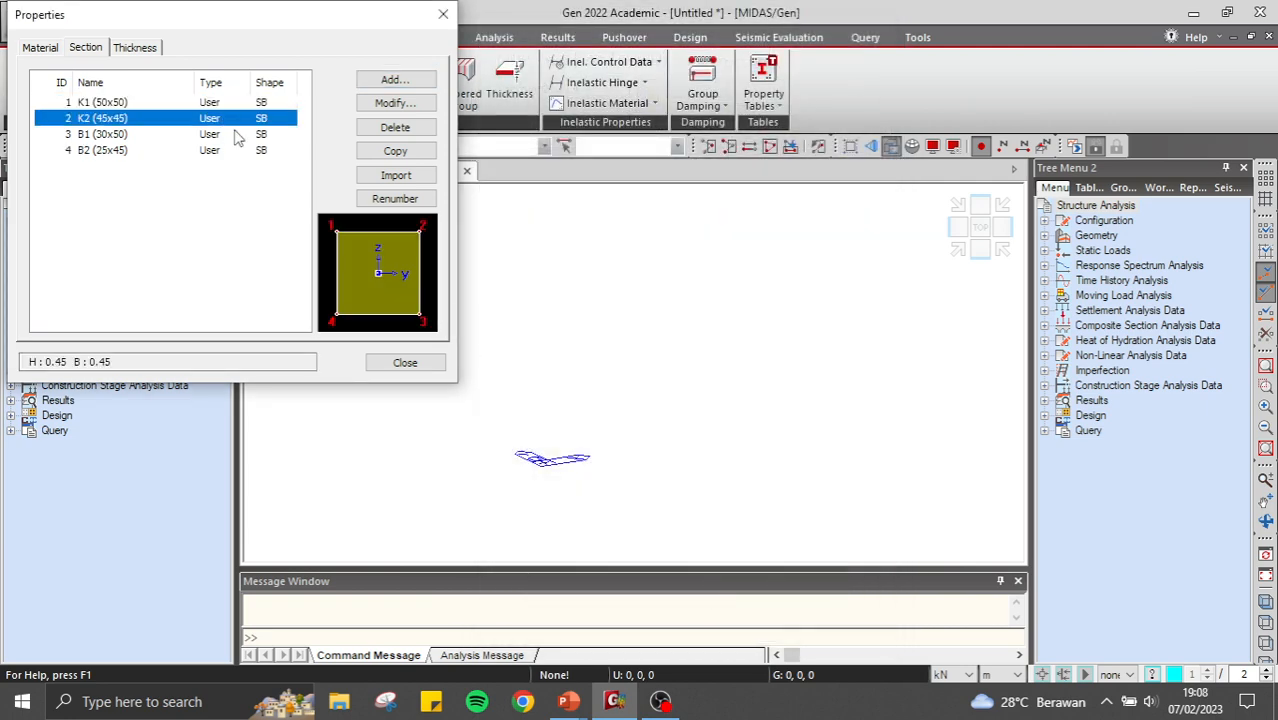
{"action": "left_click", "coordinate": [234, 134]}
{"action": "left_click", "coordinate": [239, 150]}
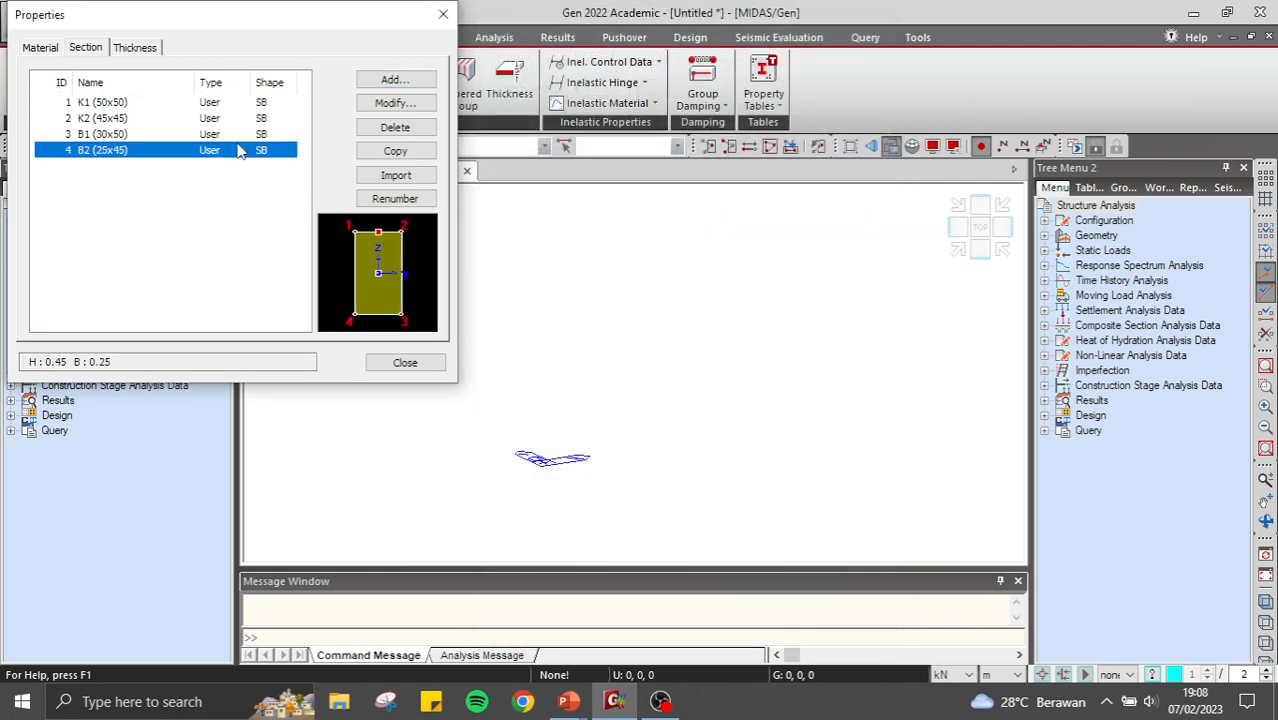
{"action": "left_click", "coordinate": [122, 103]}
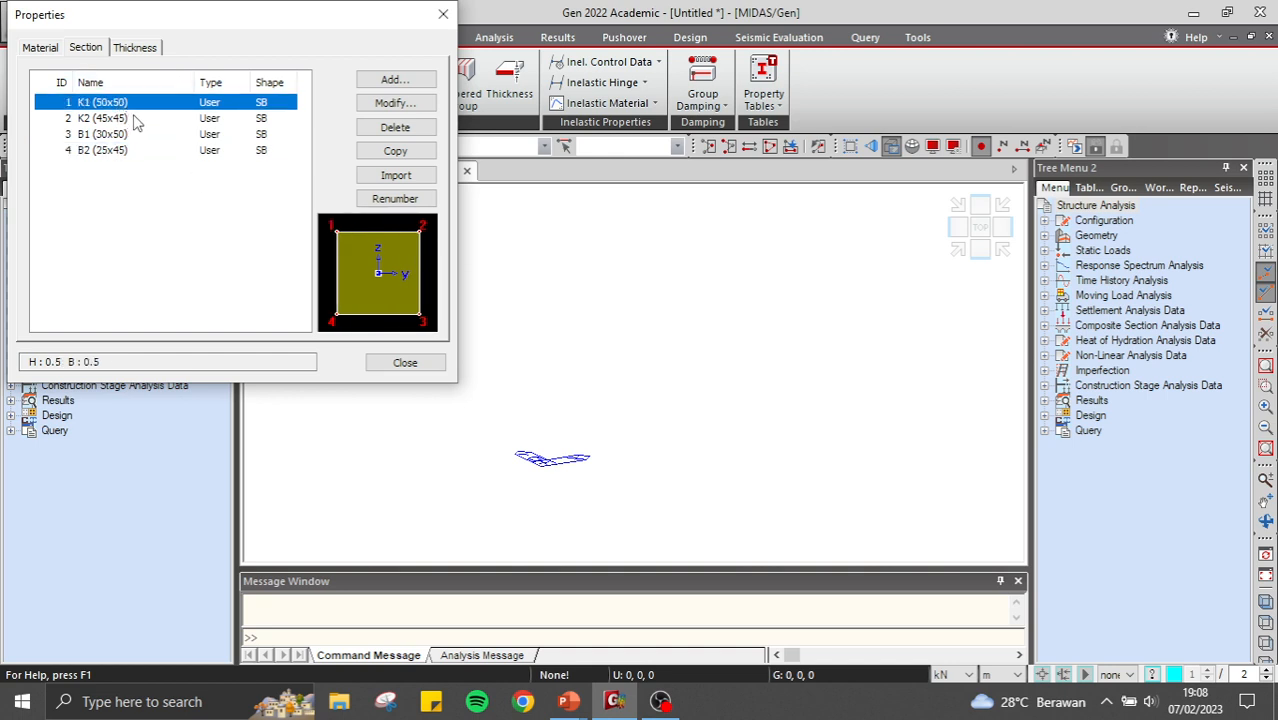
{"action": "left_click", "coordinate": [137, 120]}
{"action": "left_click", "coordinate": [153, 136]}
{"action": "left_click", "coordinate": [166, 150]}
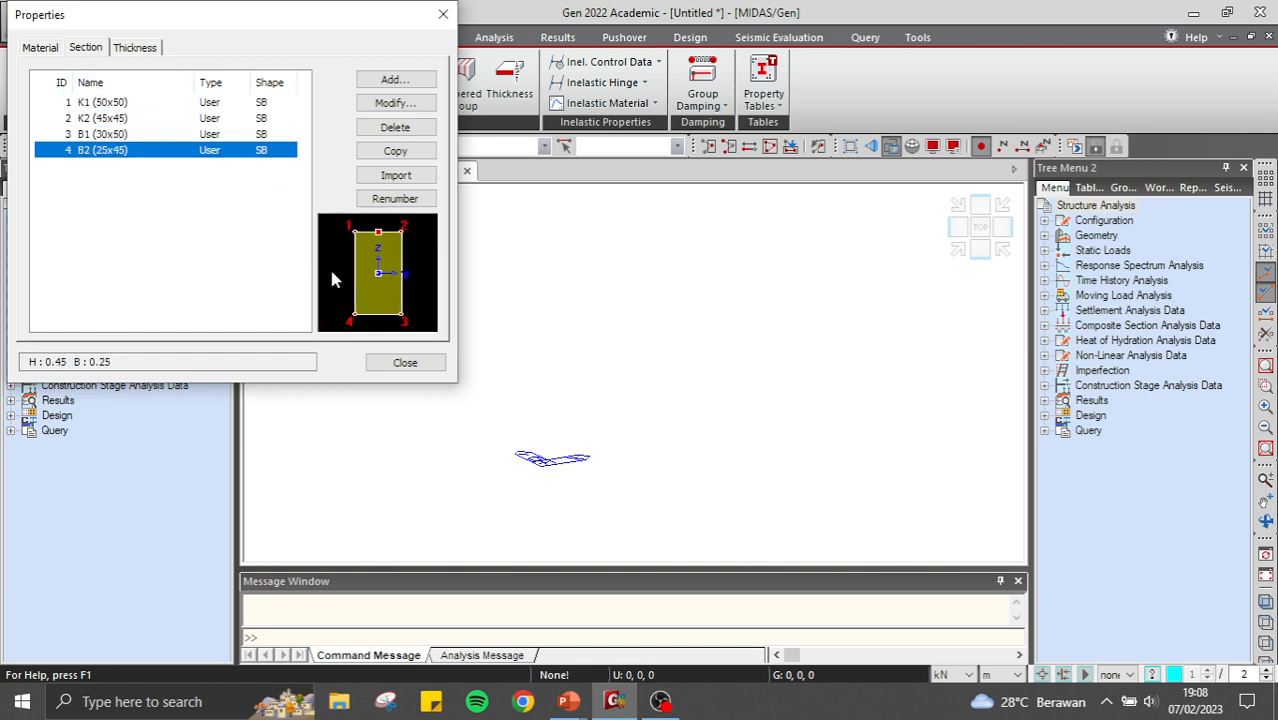
{"action": "left_click", "coordinate": [420, 363]}
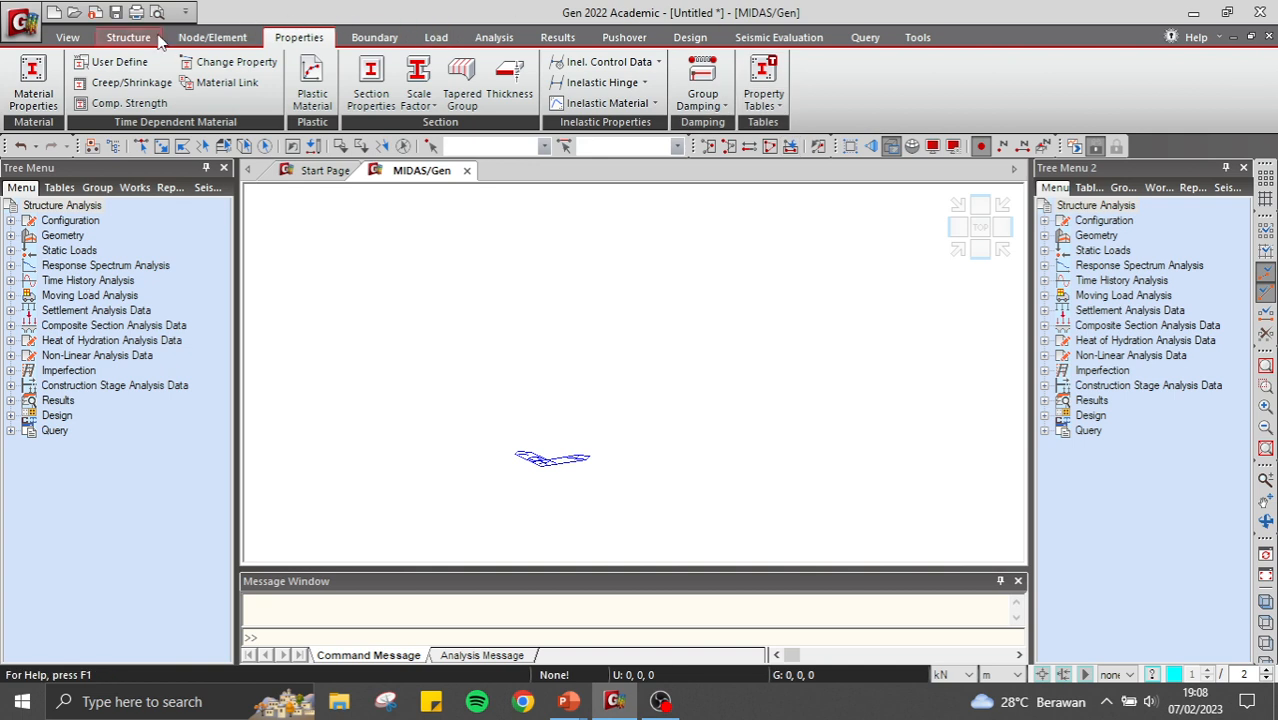
Open the Frame wizard for base structures, move its window over the model view, and clear the X distance.
{"action": "left_click", "coordinate": [158, 40]}
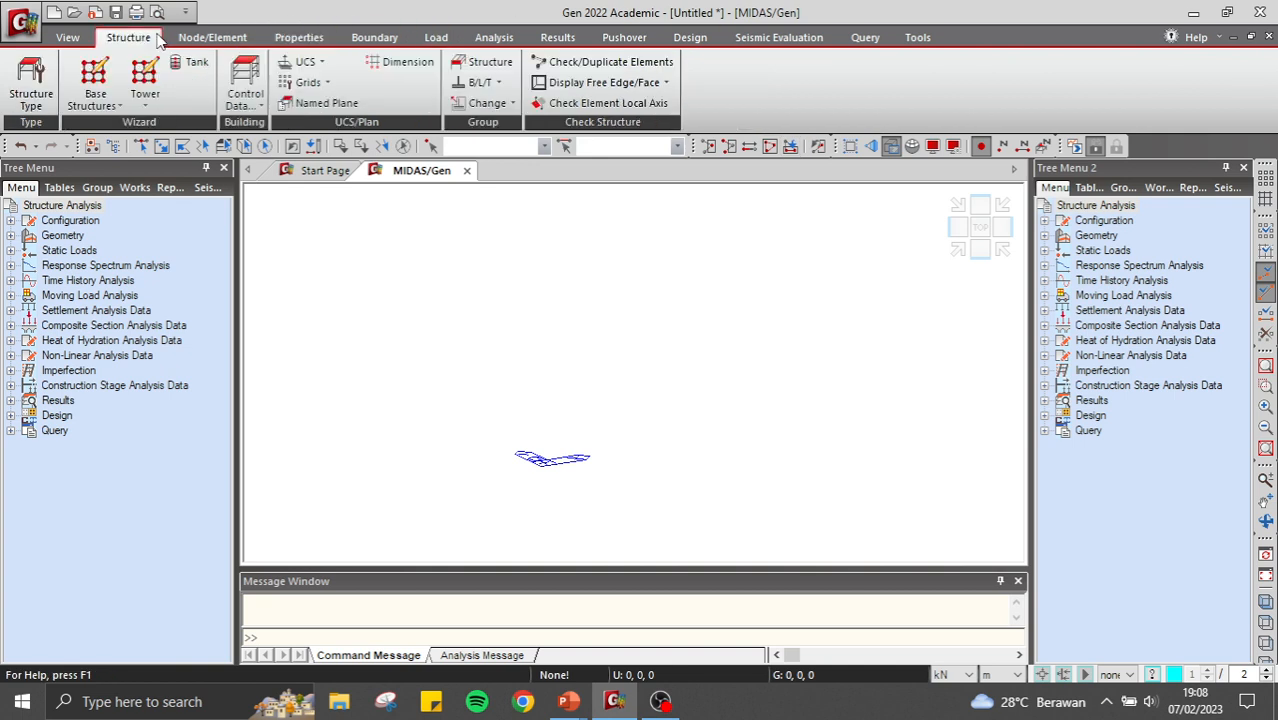
{"action": "left_click", "coordinate": [93, 76]}
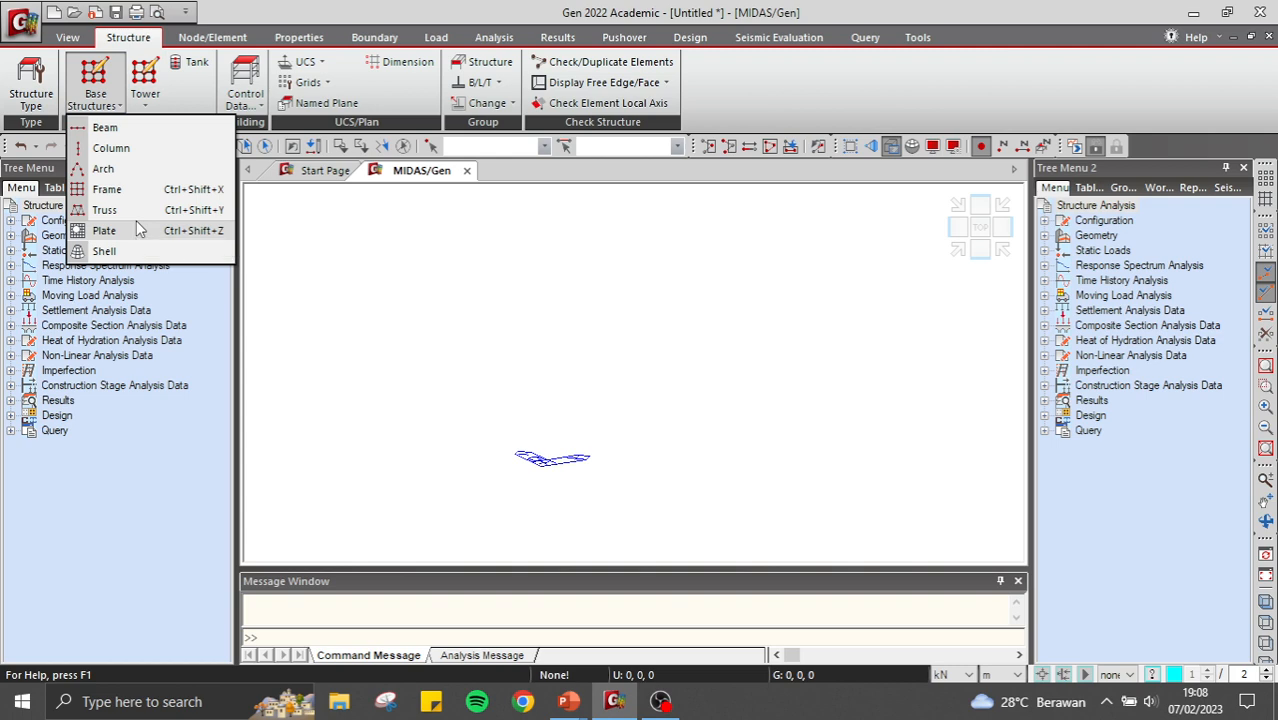
{"action": "left_click", "coordinate": [150, 190]}
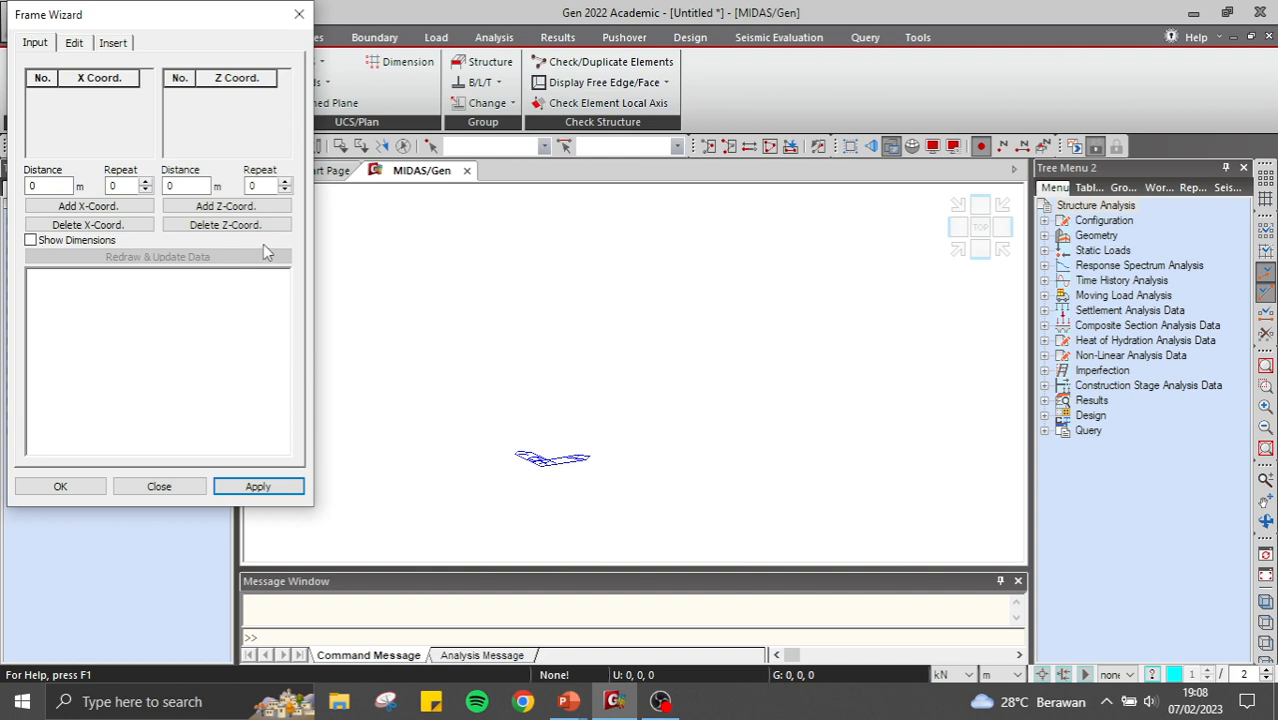
{"action": "left_click_drag", "start_coordinate": [109, 17], "coordinate": [468, 59]}
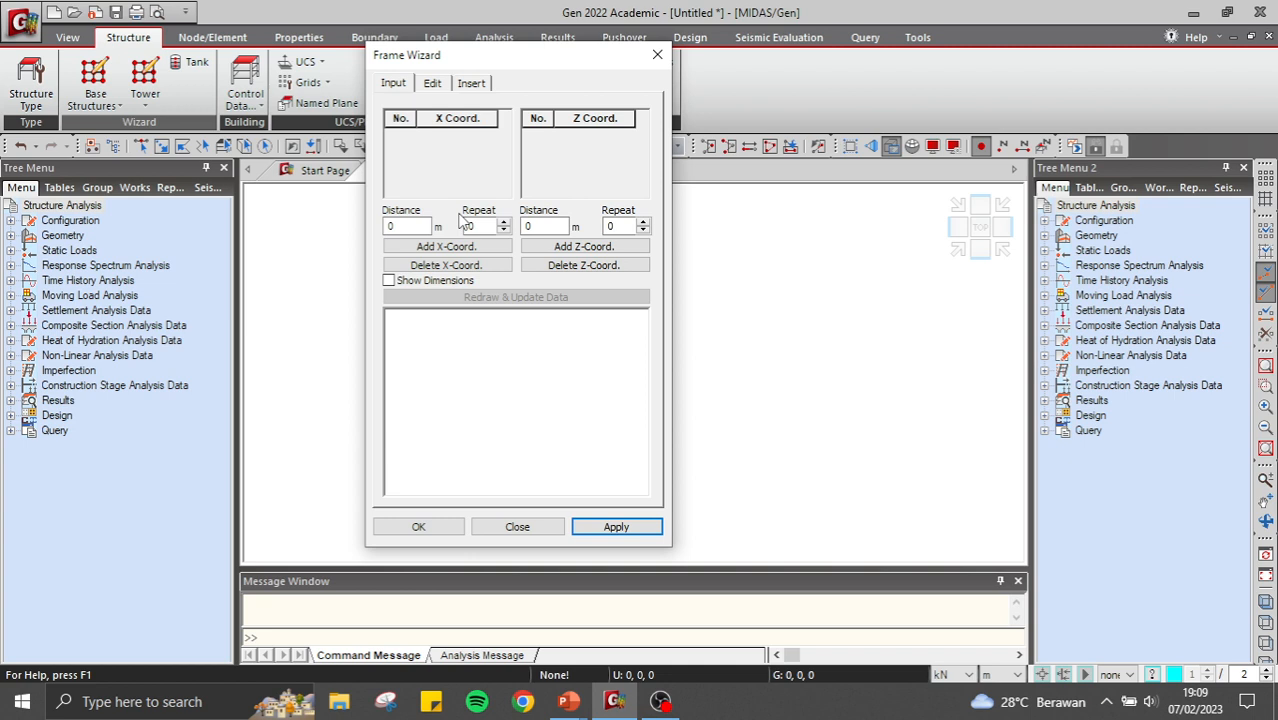
{"action": "left_click", "coordinate": [395, 227]}
{"action": "key", "text": "BackSpace"}
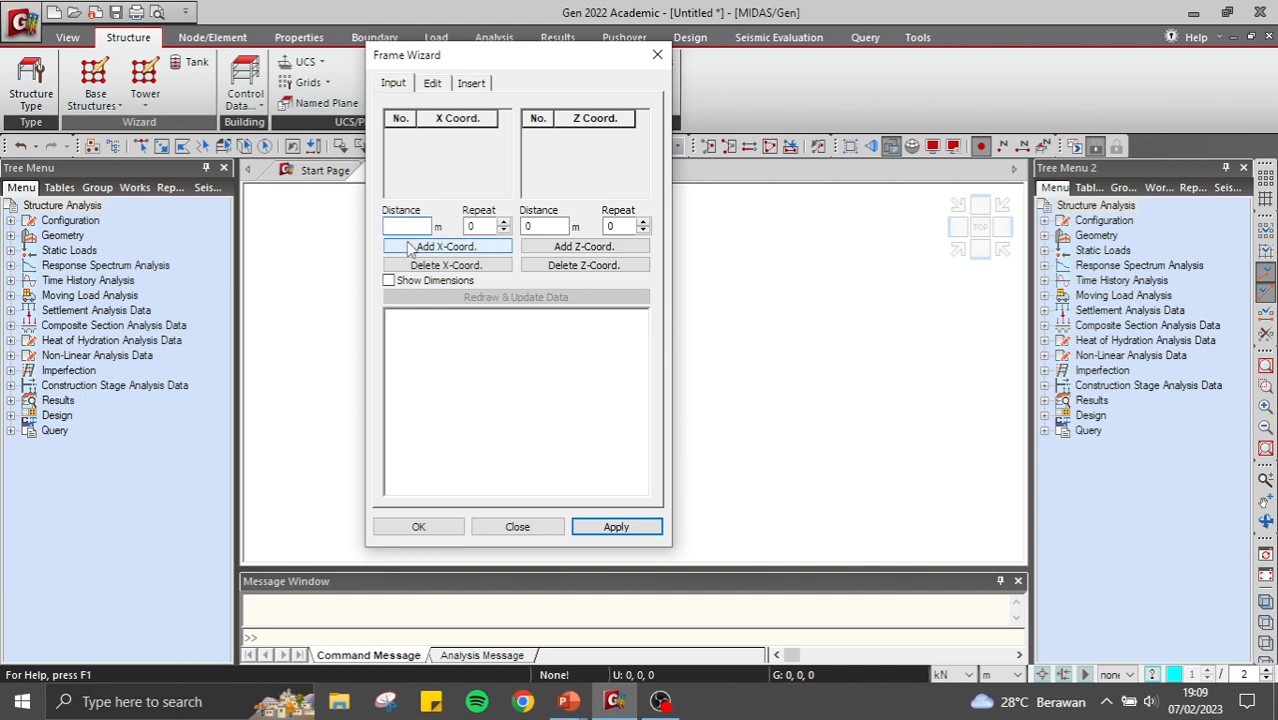
In the PowerPoint slide show, draw a pen arrow along the X direction and number the three 7000 mm bays 1, 2 and 3.
{"action": "mouse_move", "coordinate": [568, 701]}
{"action": "left_click", "coordinate": [630, 600]}
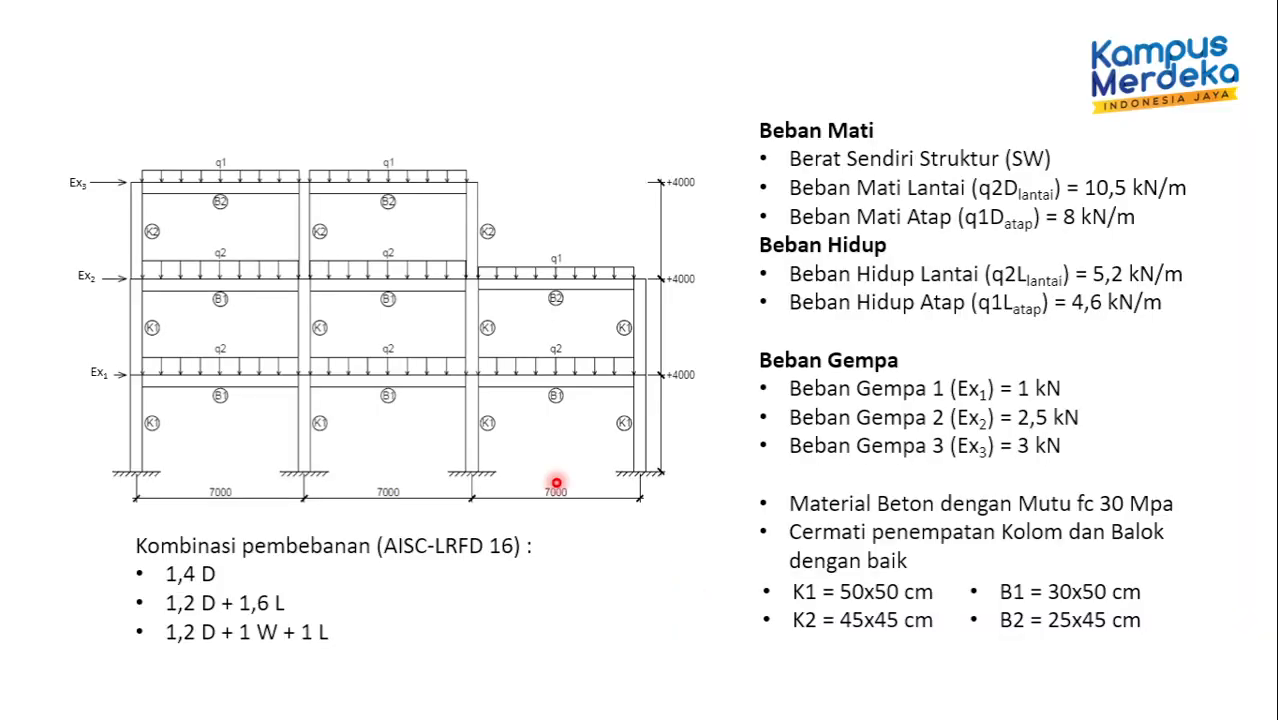
{"action": "mouse_move", "coordinate": [160, 707]}
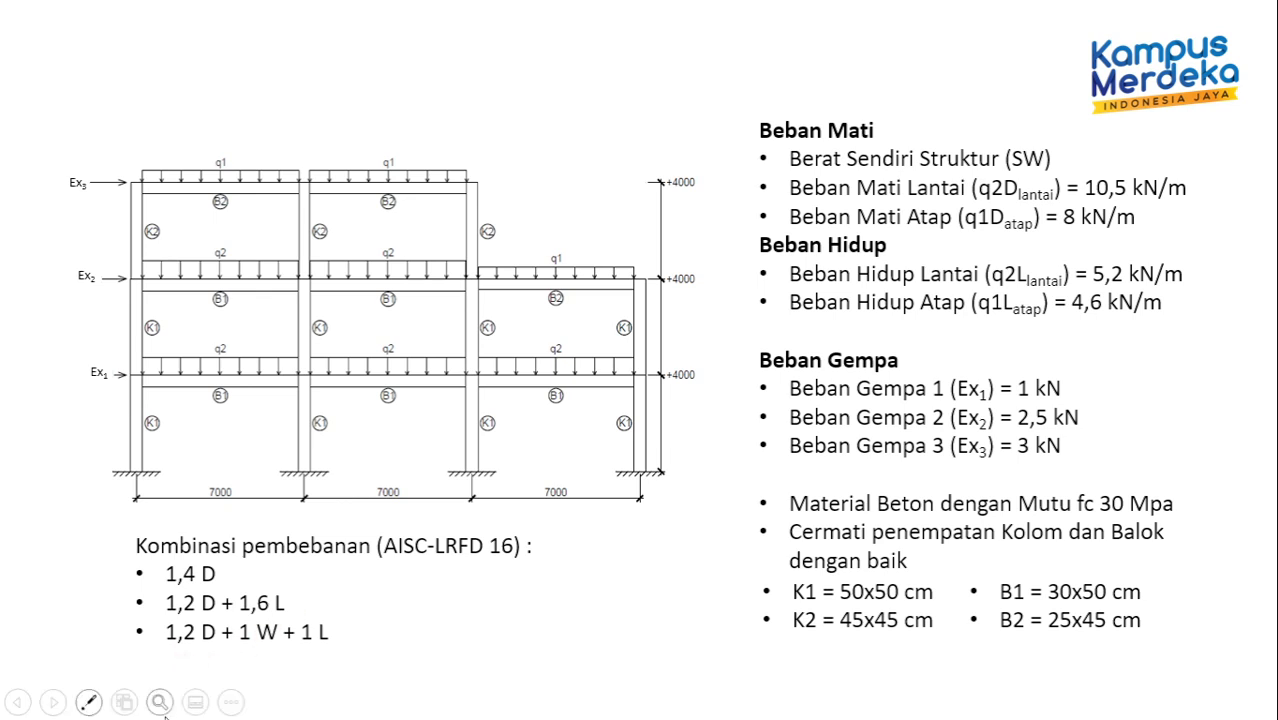
{"action": "left_click", "coordinate": [91, 701]}
{"action": "left_click", "coordinate": [116, 550]}
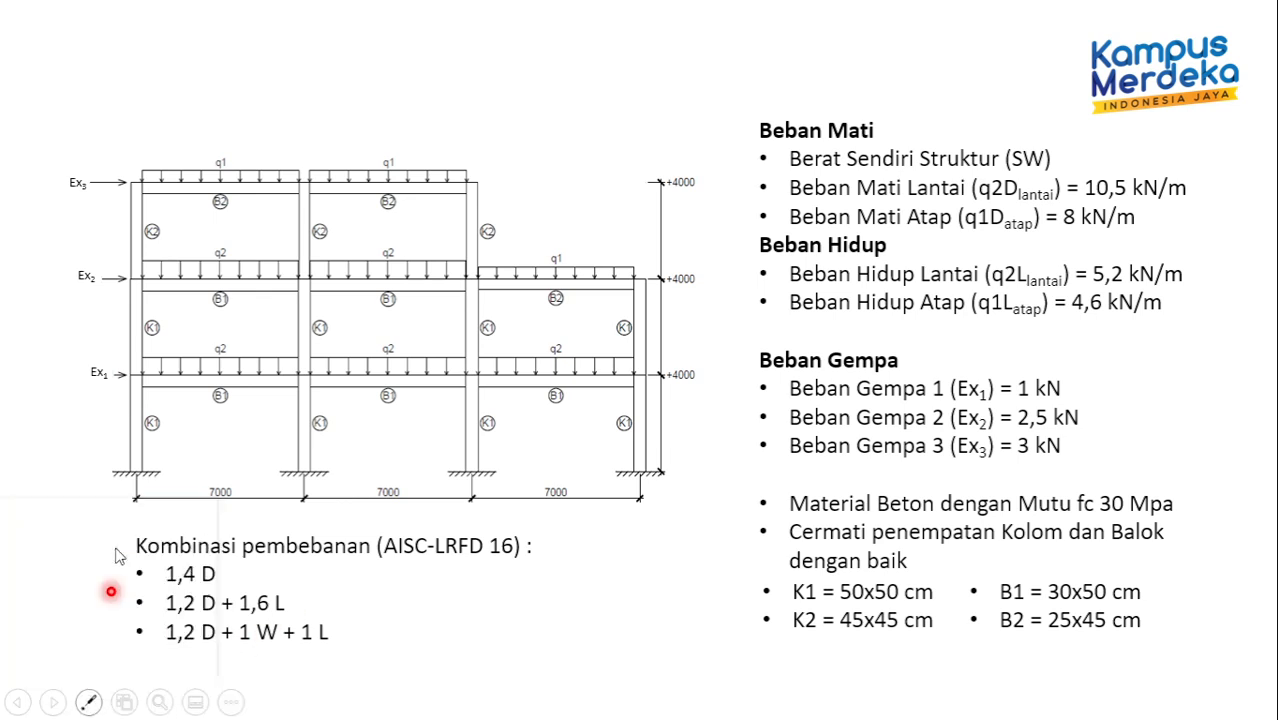
{"action": "mouse_move", "coordinate": [160, 519]}
{"action": "left_mouse_down"}
{"action": "mouse_move", "coordinate": [207, 512]}
{"action": "mouse_move", "coordinate": [205, 528]}
{"action": "left_mouse_up"}
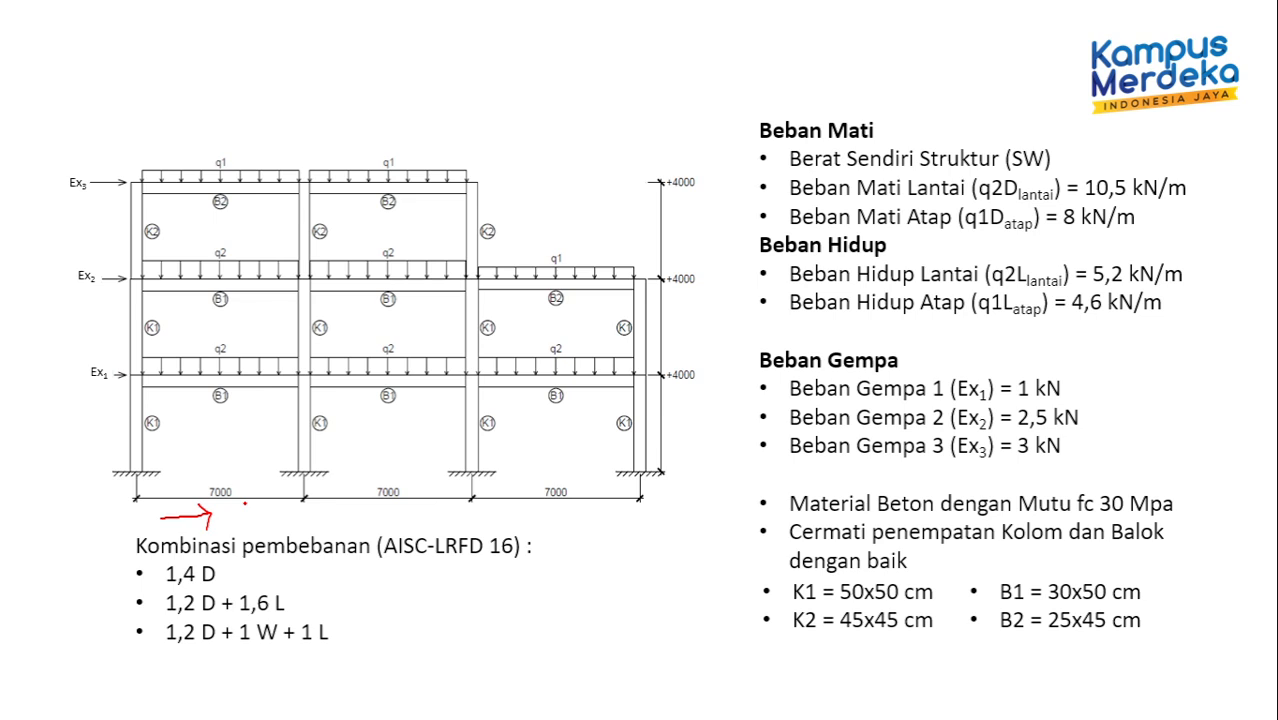
{"action": "left_click_drag", "start_coordinate": [240, 461], "coordinate": [248, 474]}
{"action": "mouse_move", "coordinate": [397, 459]}
{"action": "left_mouse_down"}
{"action": "mouse_move", "coordinate": [404, 476]}
{"action": "mouse_move", "coordinate": [425, 472]}
{"action": "left_mouse_up"}
{"action": "left_click_drag", "start_coordinate": [536, 456], "coordinate": [538, 483]}
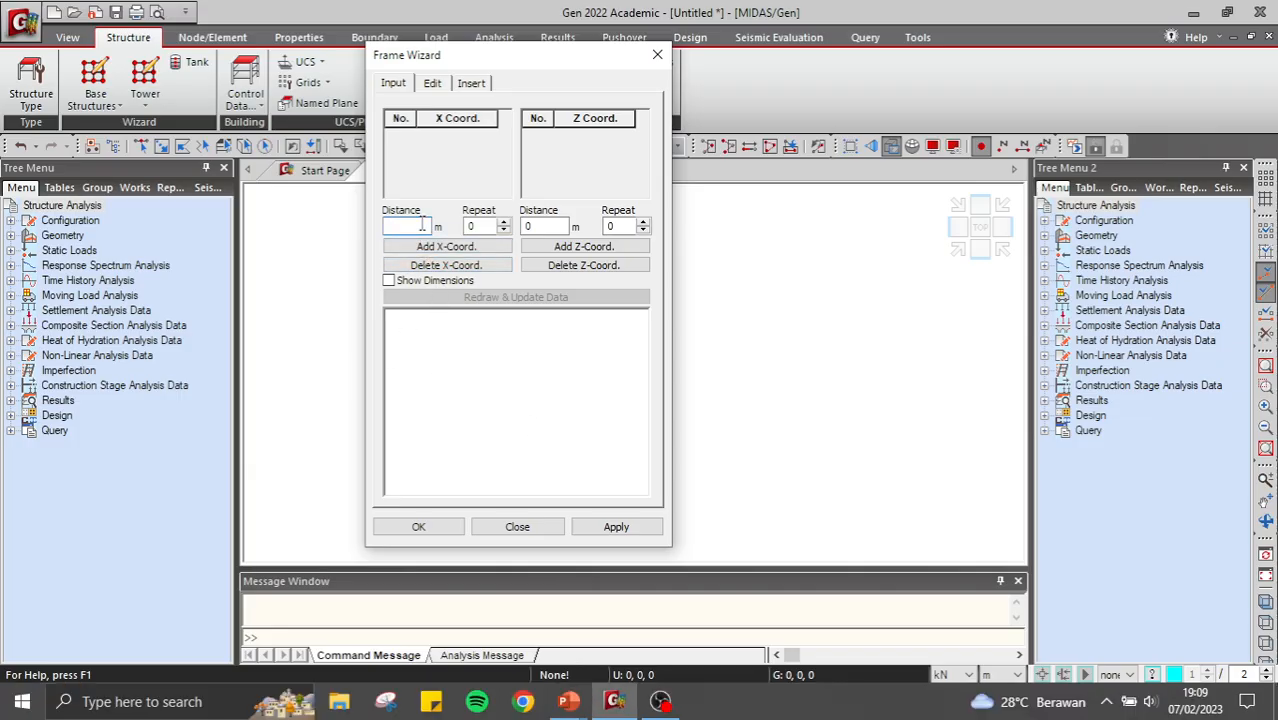
Back in midas Gen's Frame Wizard, add X coordinates with a distance of 7 m repeated 3 times.
{"action": "left_click", "coordinate": [422, 224]}
{"action": "type", "text": "7"}
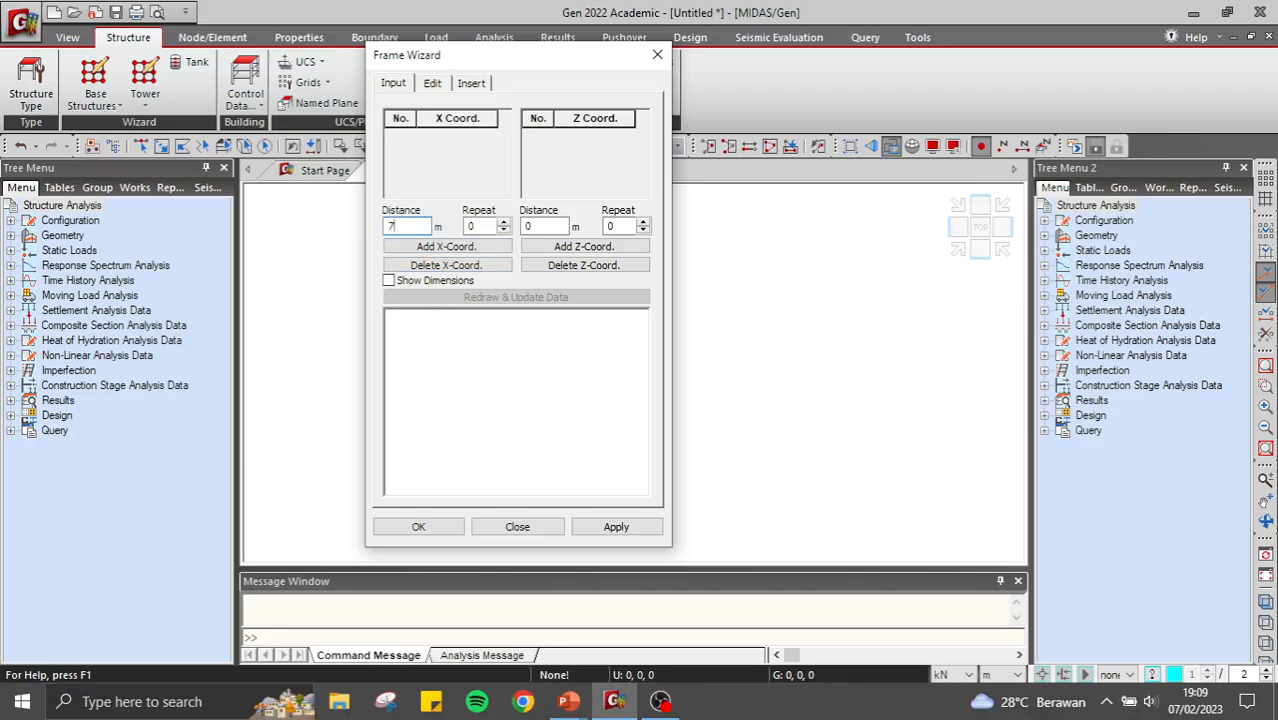
{"action": "left_click", "coordinate": [480, 226]}
{"action": "key", "text": "BackSpace"}
{"action": "type", "text": "3"}
{"action": "left_click", "coordinate": [478, 250]}
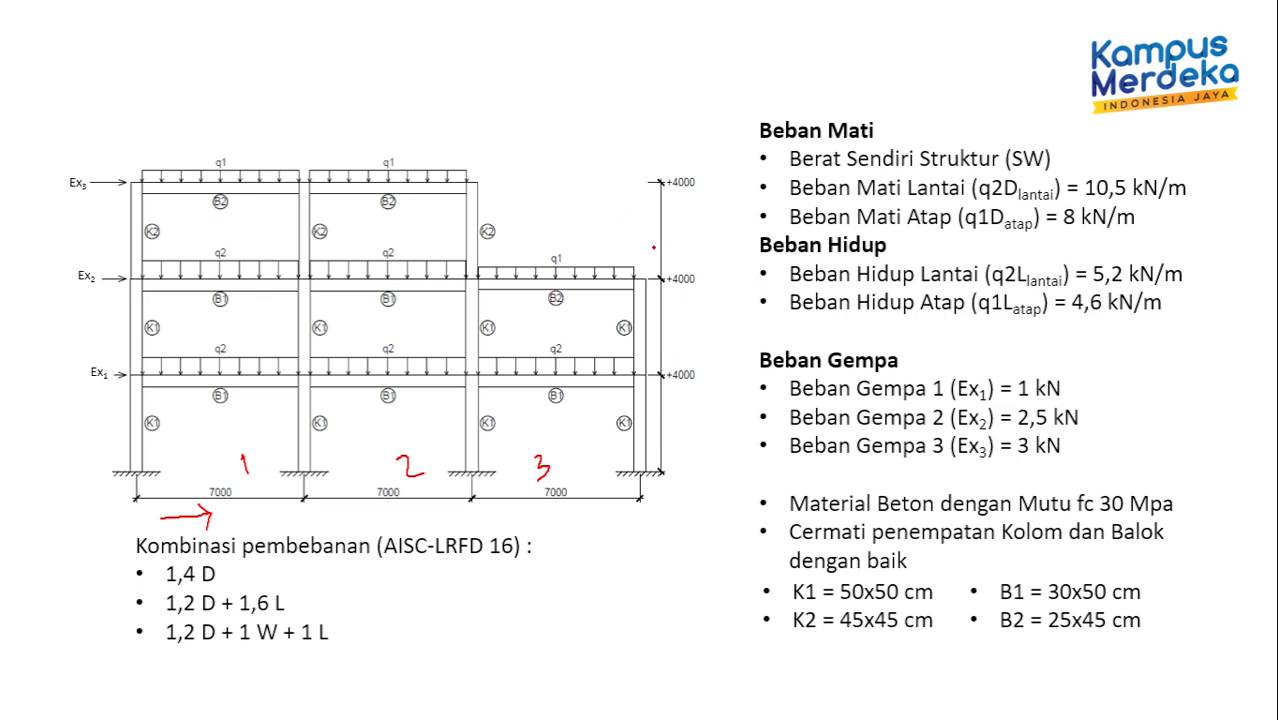
In the PowerPoint slide show, circle the uppermost +4000 level, number the storeys from the bottom up, and return to midas Gen.
{"action": "mouse_move", "coordinate": [698, 161]}
{"action": "left_mouse_down"}
{"action": "mouse_move", "coordinate": [655, 199]}
{"action": "mouse_move", "coordinate": [705, 199]}
{"action": "mouse_move", "coordinate": [699, 160]}
{"action": "left_mouse_up"}
{"action": "mouse_move", "coordinate": [680, 426]}
{"action": "left_mouse_down"}
{"action": "mouse_move", "coordinate": [690, 423]}
{"action": "mouse_move", "coordinate": [688, 442]}
{"action": "left_mouse_up"}
{"action": "left_click_drag", "start_coordinate": [684, 322], "coordinate": [704, 341]}
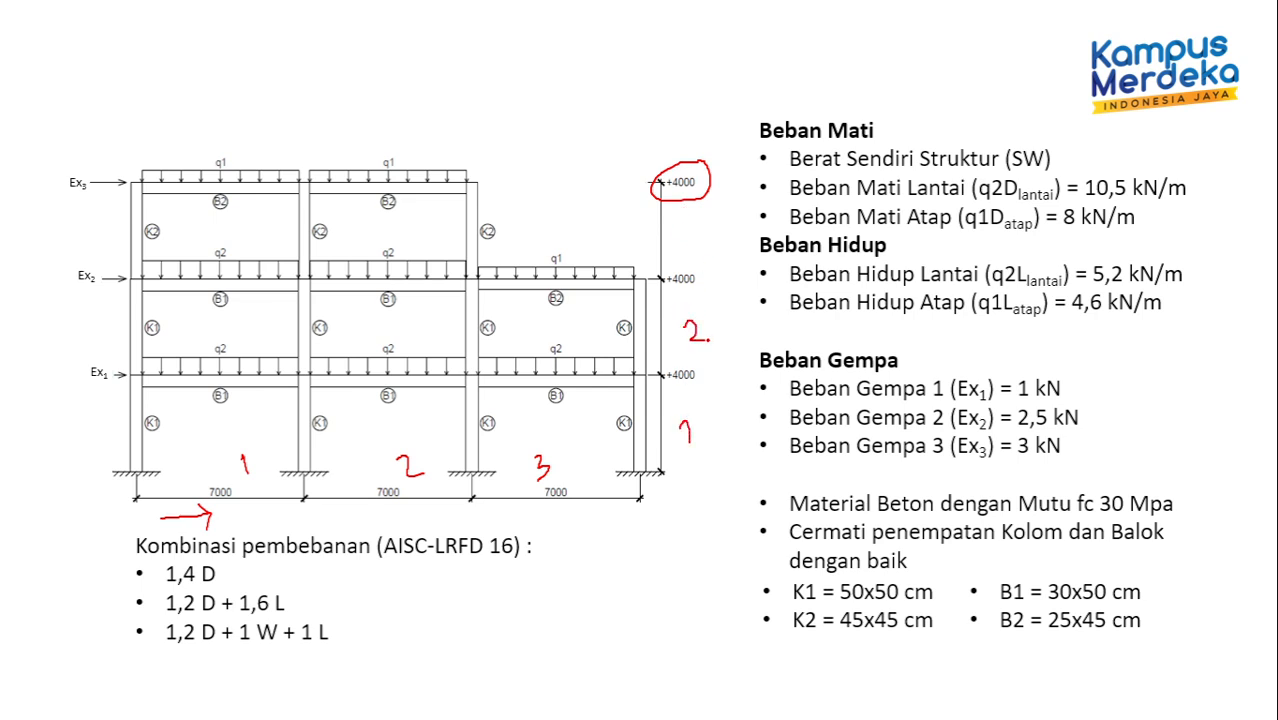
{"action": "left_click_drag", "start_coordinate": [678, 222], "coordinate": [678, 245]}
{"action": "key", "text": "alt+Tab"}
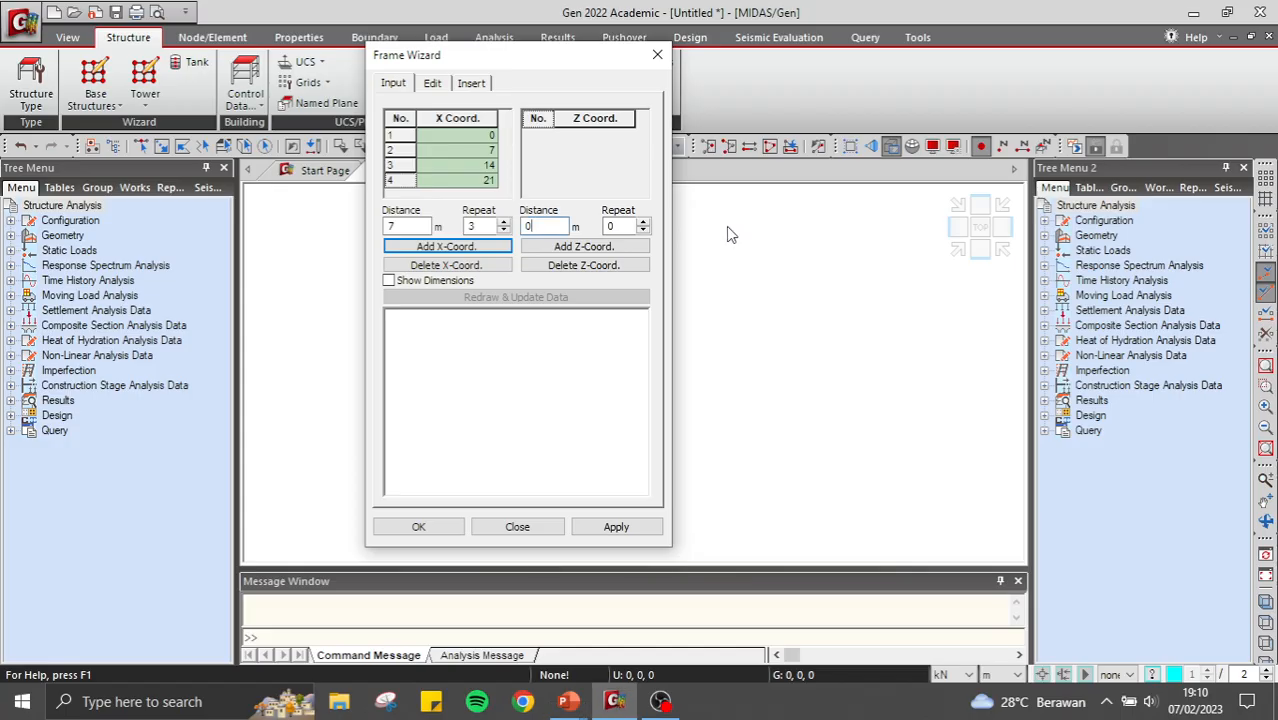
Add Z coordinates with a distance of 4 m repeated 3 times, and show the dimensions in the wizard preview.
{"action": "key", "text": "BackSpace"}
{"action": "type", "text": "4"}
{"action": "left_click", "coordinate": [612, 226]}
{"action": "key", "text": "BackSpace"}
{"action": "type", "text": "3"}
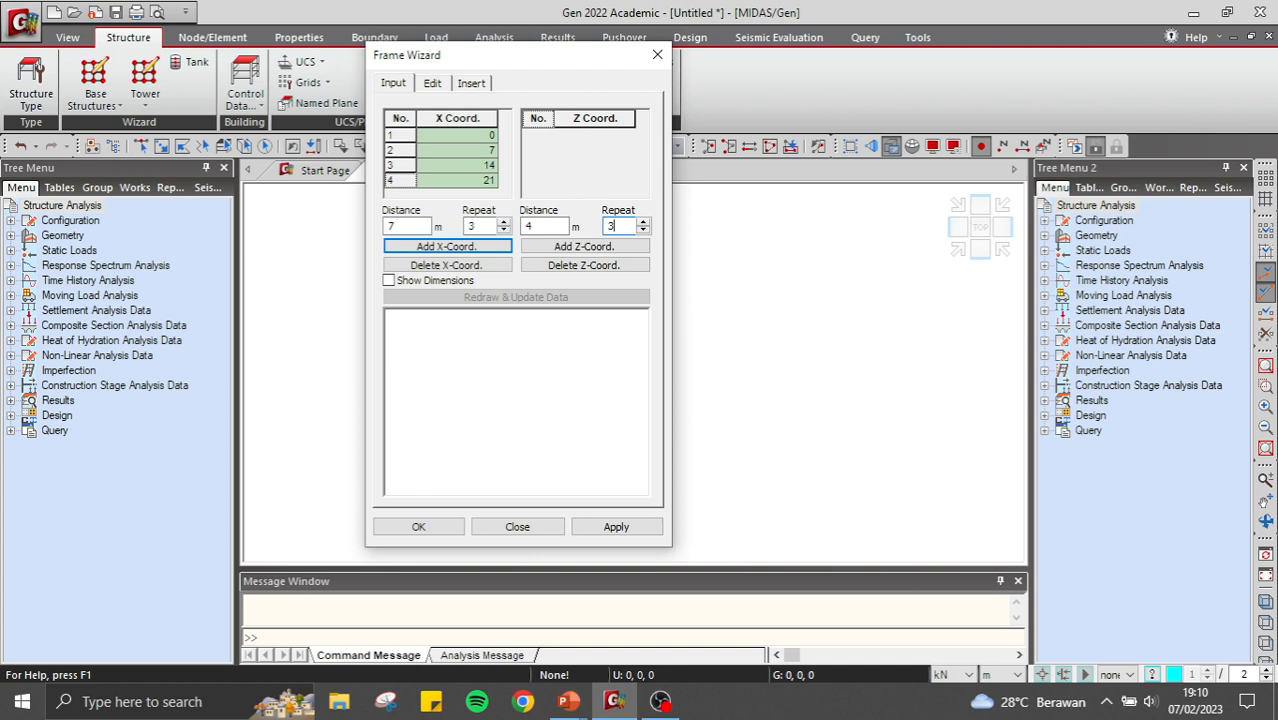
{"action": "left_click", "coordinate": [610, 248]}
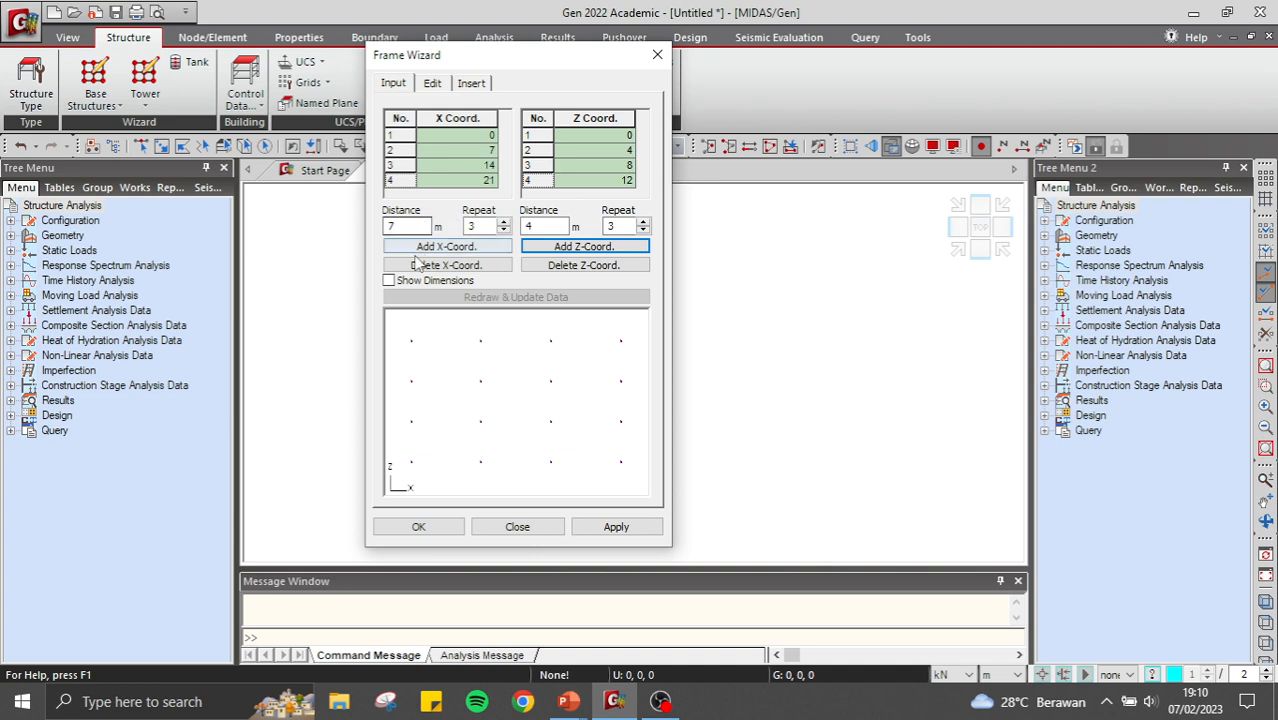
{"action": "left_click", "coordinate": [459, 280]}
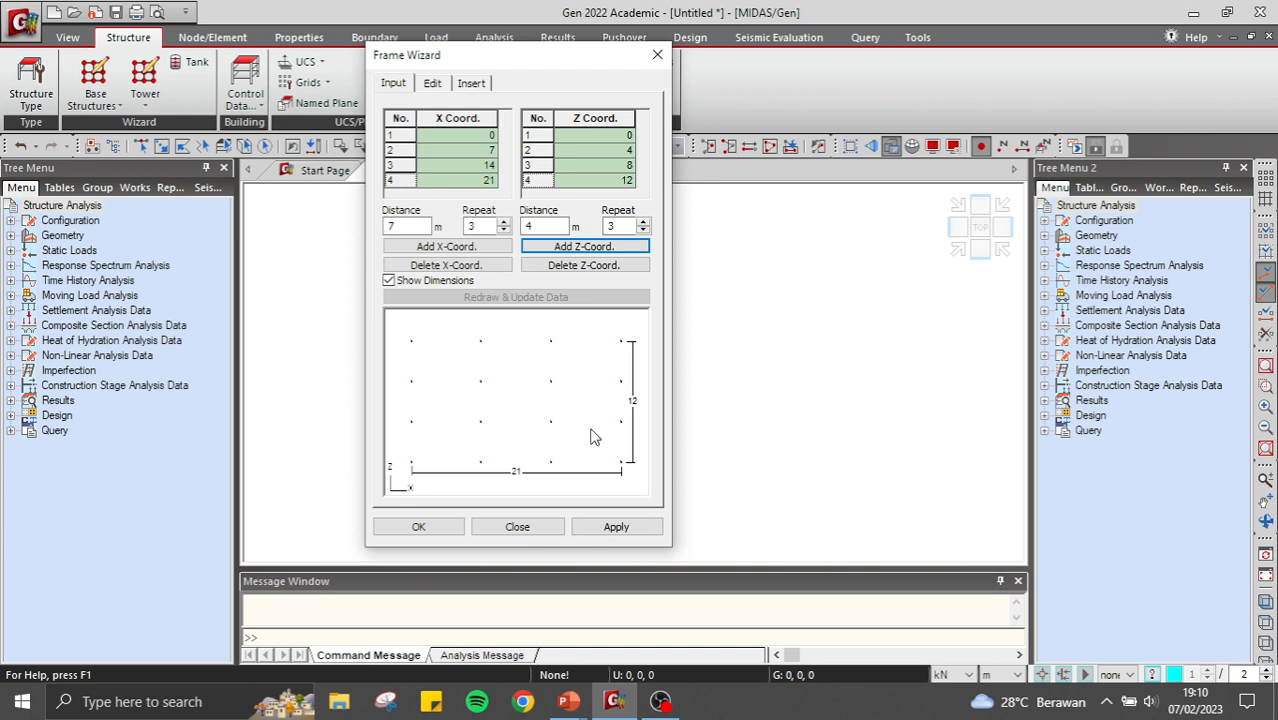
Generate the frame elements across the whole grid, preview their element numbers briefly, and accept the wizard with element numbers hidden.
{"action": "left_click", "coordinate": [434, 85]}
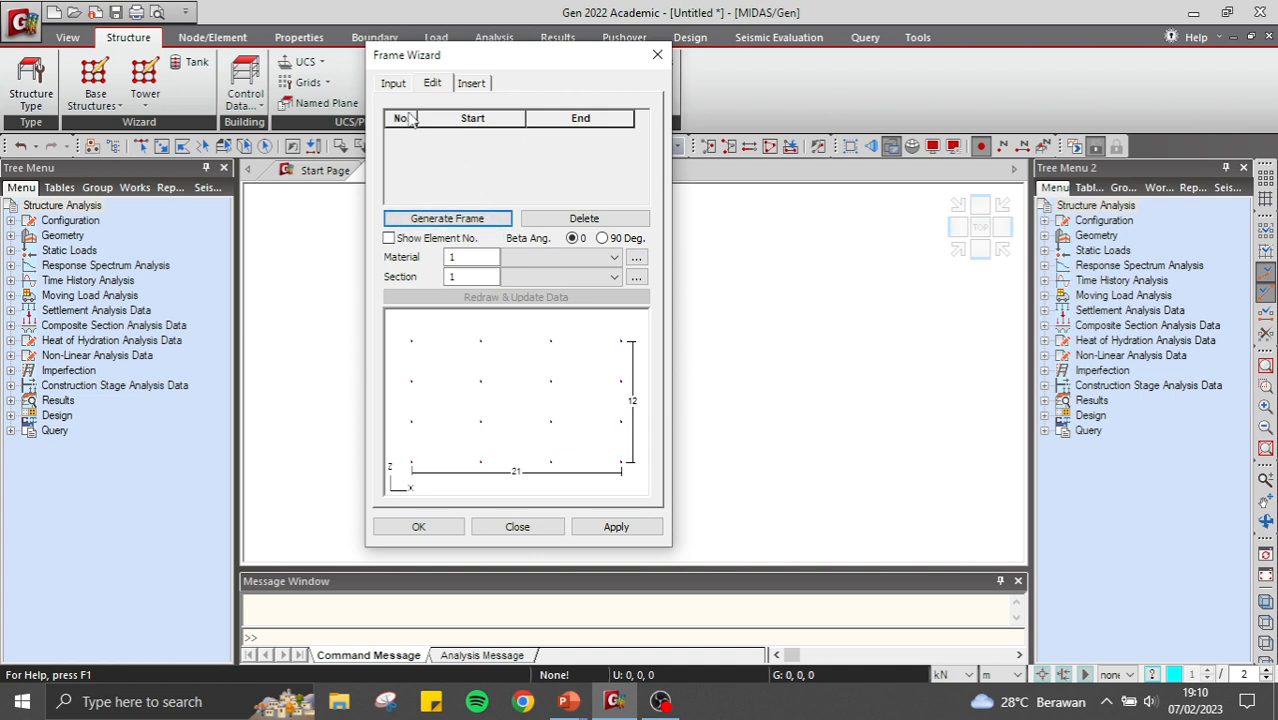
{"action": "left_click", "coordinate": [461, 227]}
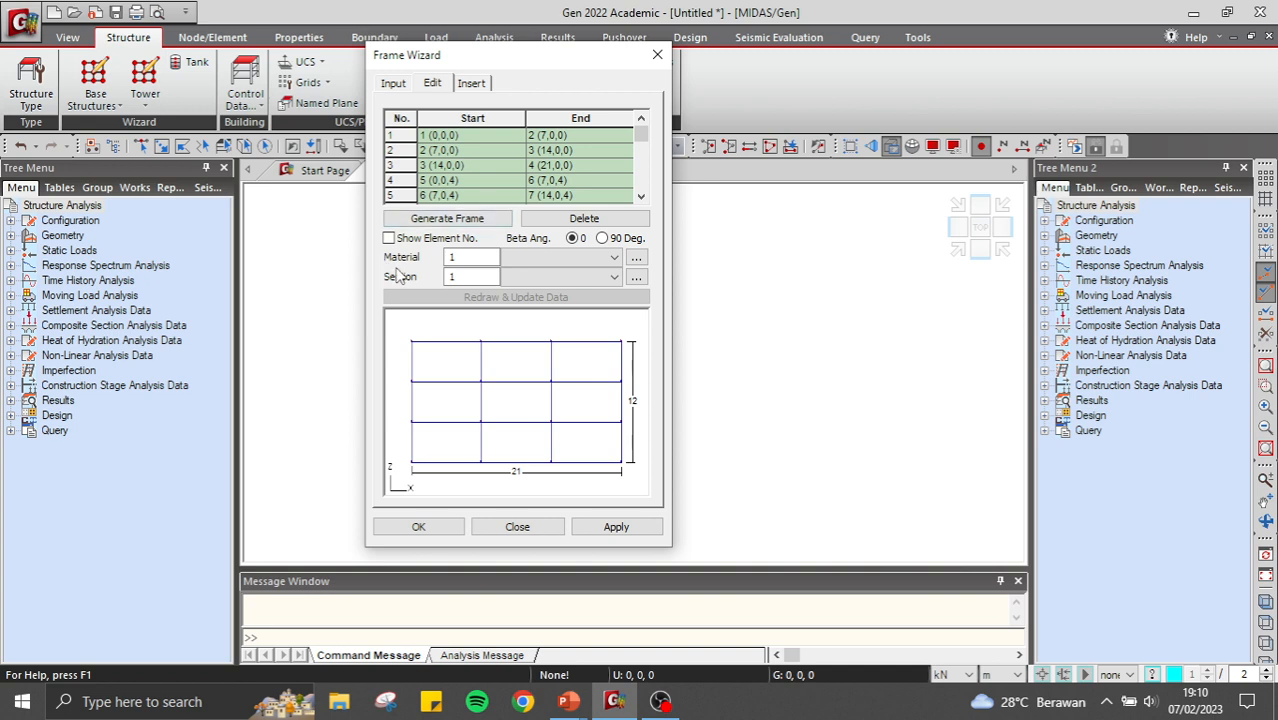
{"action": "left_click", "coordinate": [388, 239]}
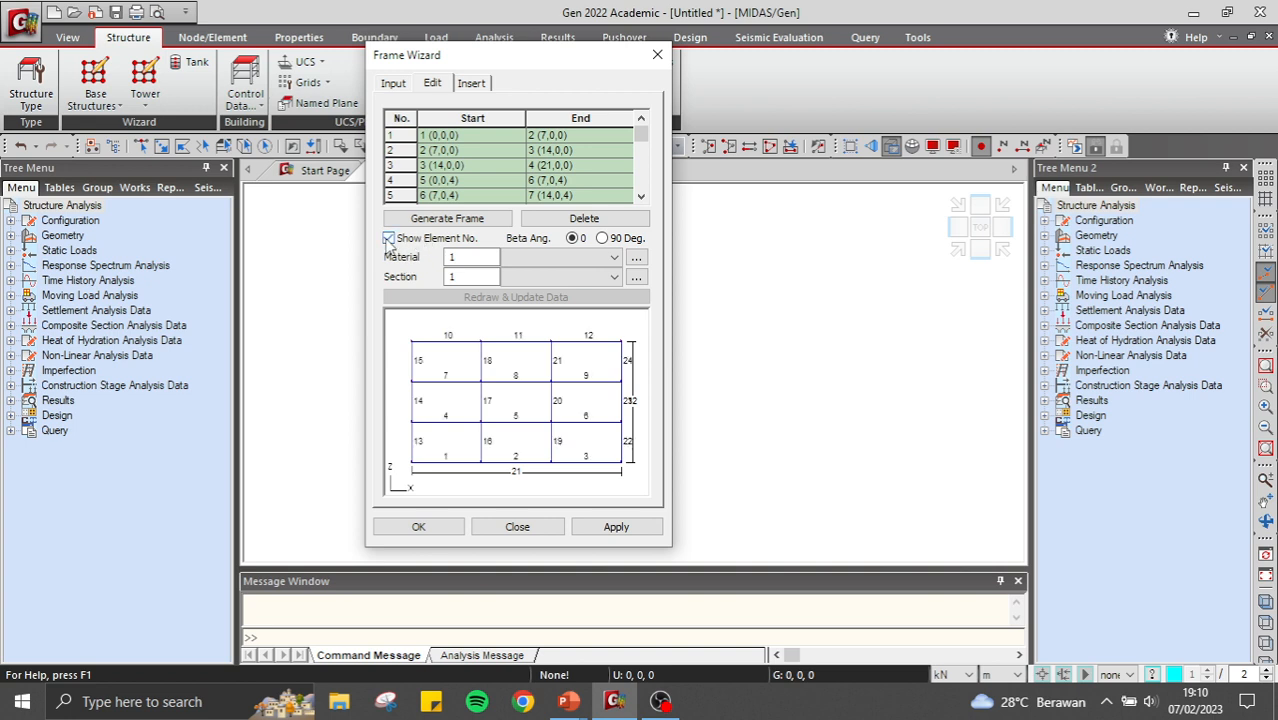
{"action": "left_click", "coordinate": [389, 240]}
{"action": "left_click", "coordinate": [438, 529]}
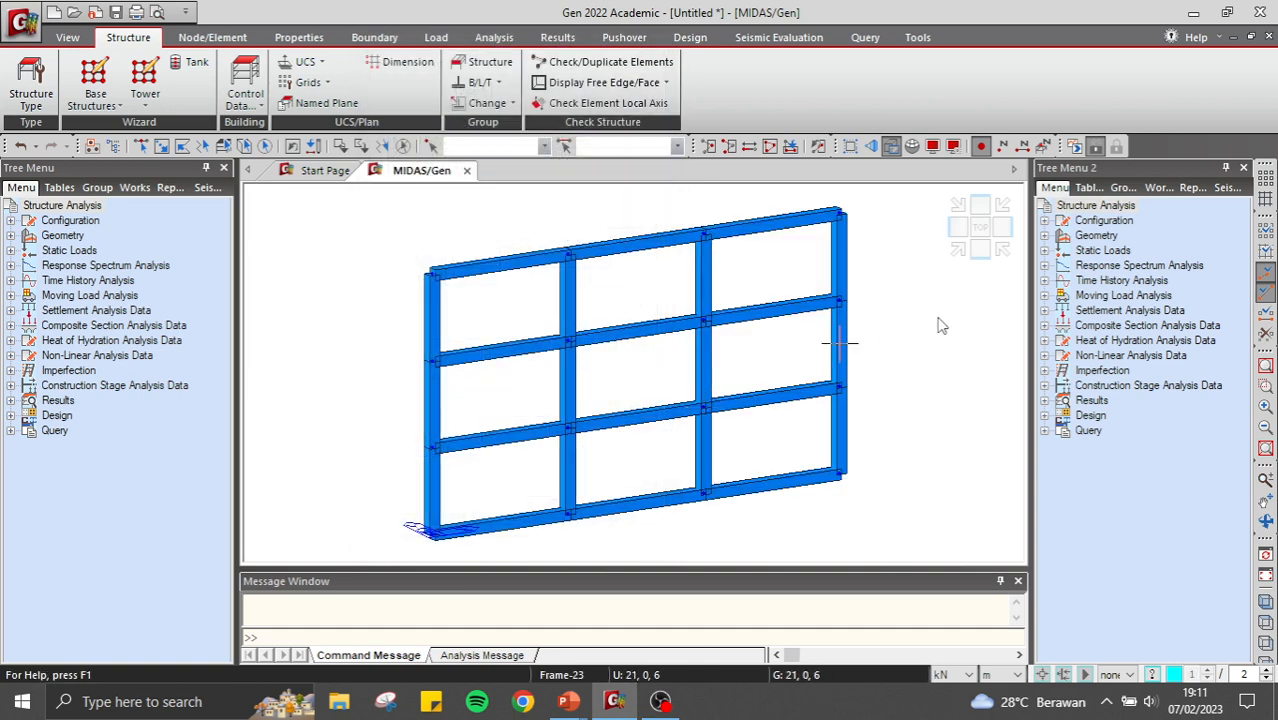
Inspect the frame's nodes, view the frame from the front, and compare it with the drawing in the PowerPoint slide show.
{"action": "mouse_move", "coordinate": [840, 343]}
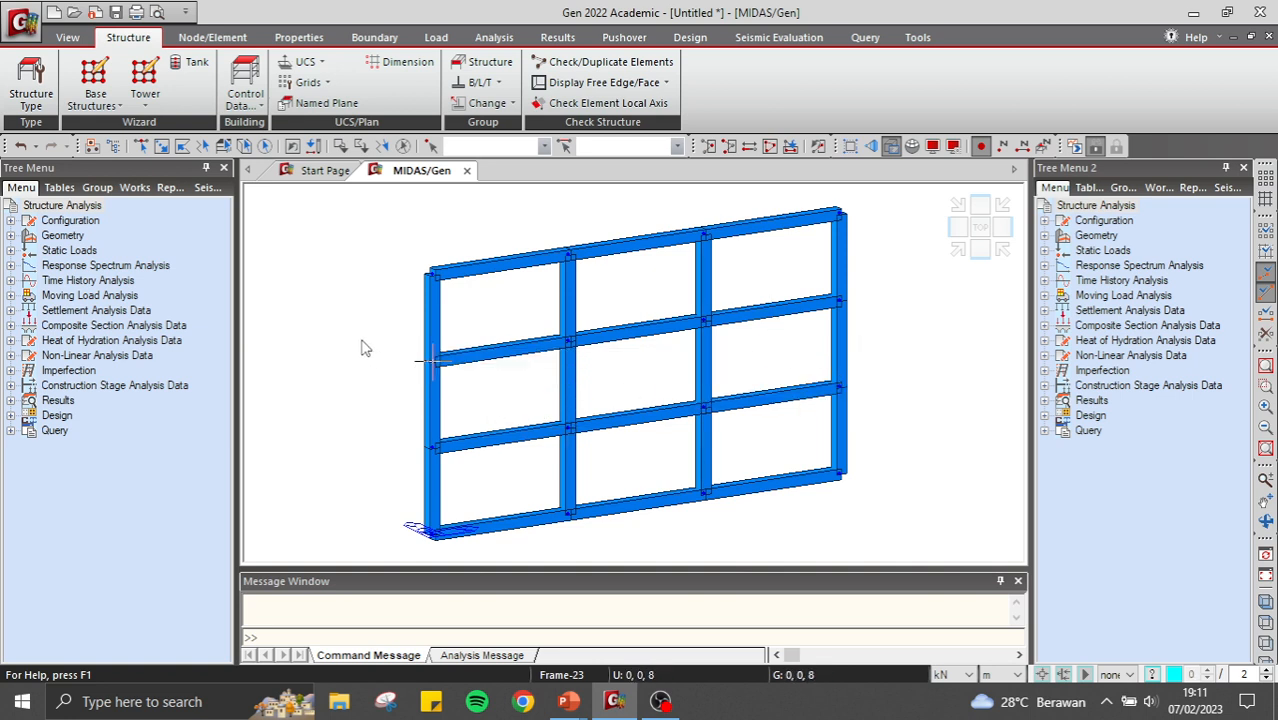
{"action": "mouse_move", "coordinate": [433, 360]}
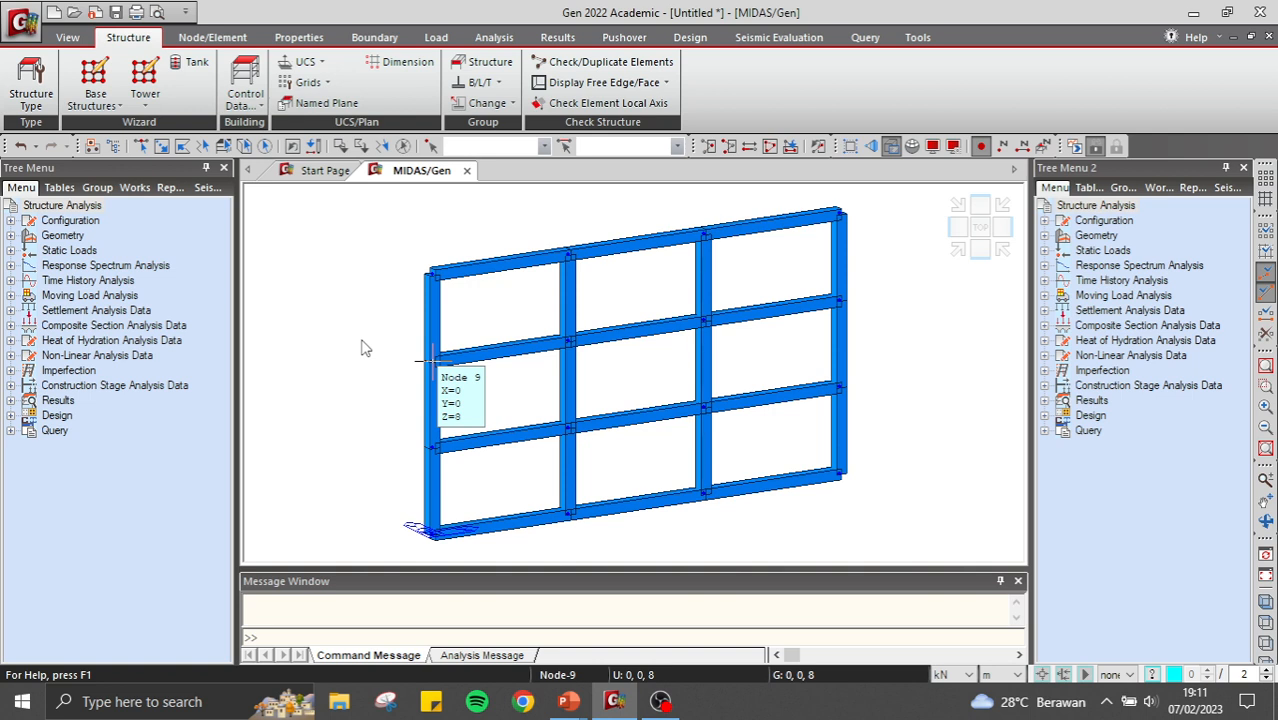
{"action": "left_click", "coordinate": [965, 250]}
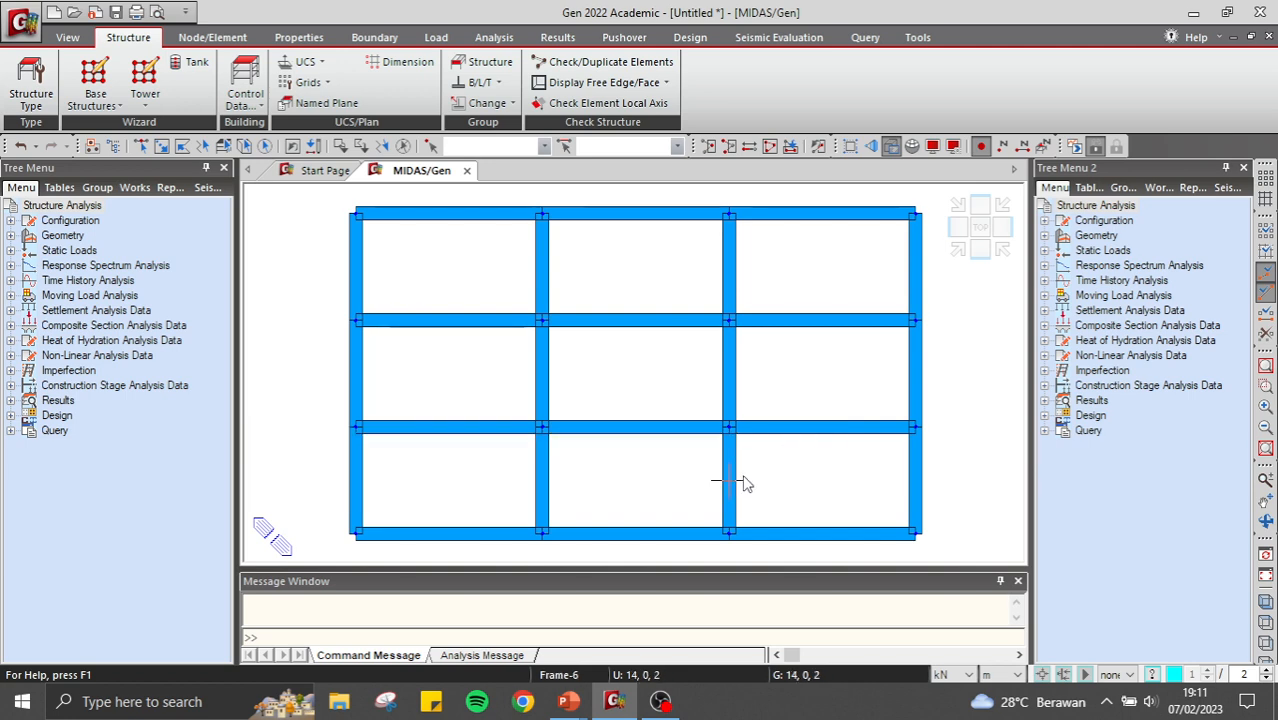
{"action": "mouse_move", "coordinate": [568, 701]}
{"action": "left_click", "coordinate": [676, 636]}
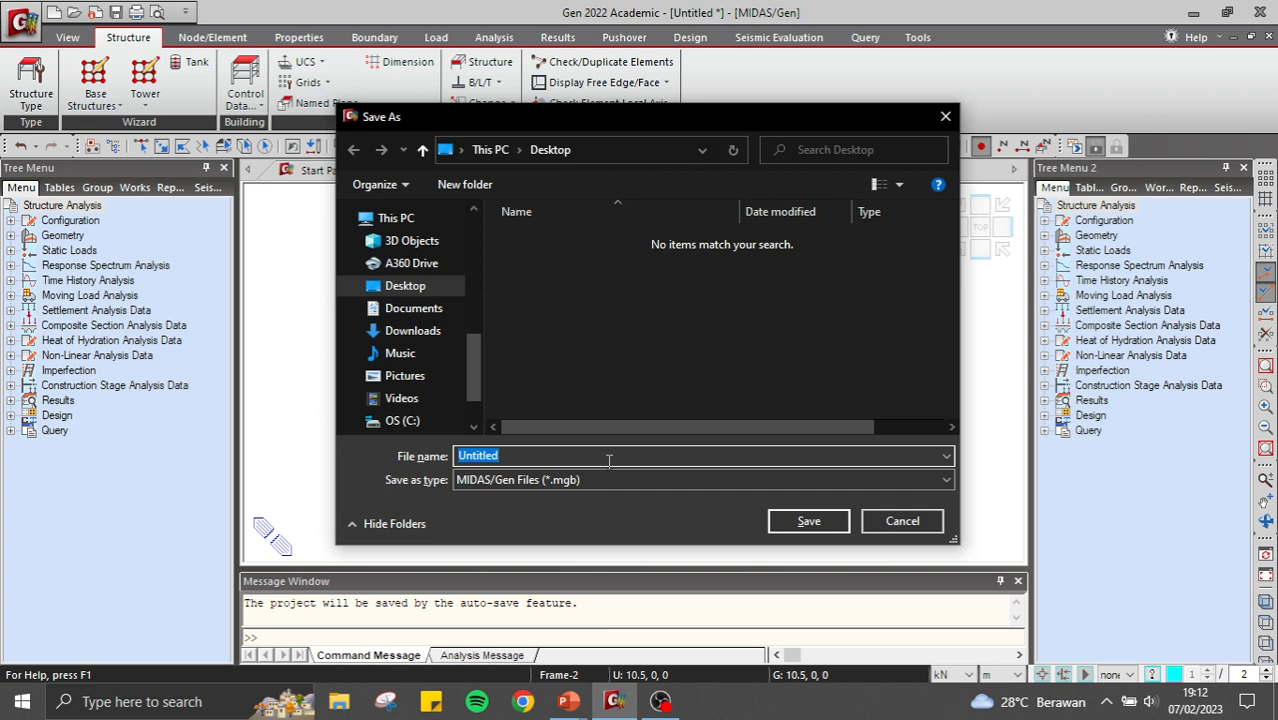
Save the midas Gen project on the Desktop under the file name Contoh Latihan.
{"action": "type", "text": "La"}
{"action": "key", "text": "BackSpace"}
{"action": "key", "text": "BackSpace"}
{"action": "type", "text": "Contoh Latihan"}
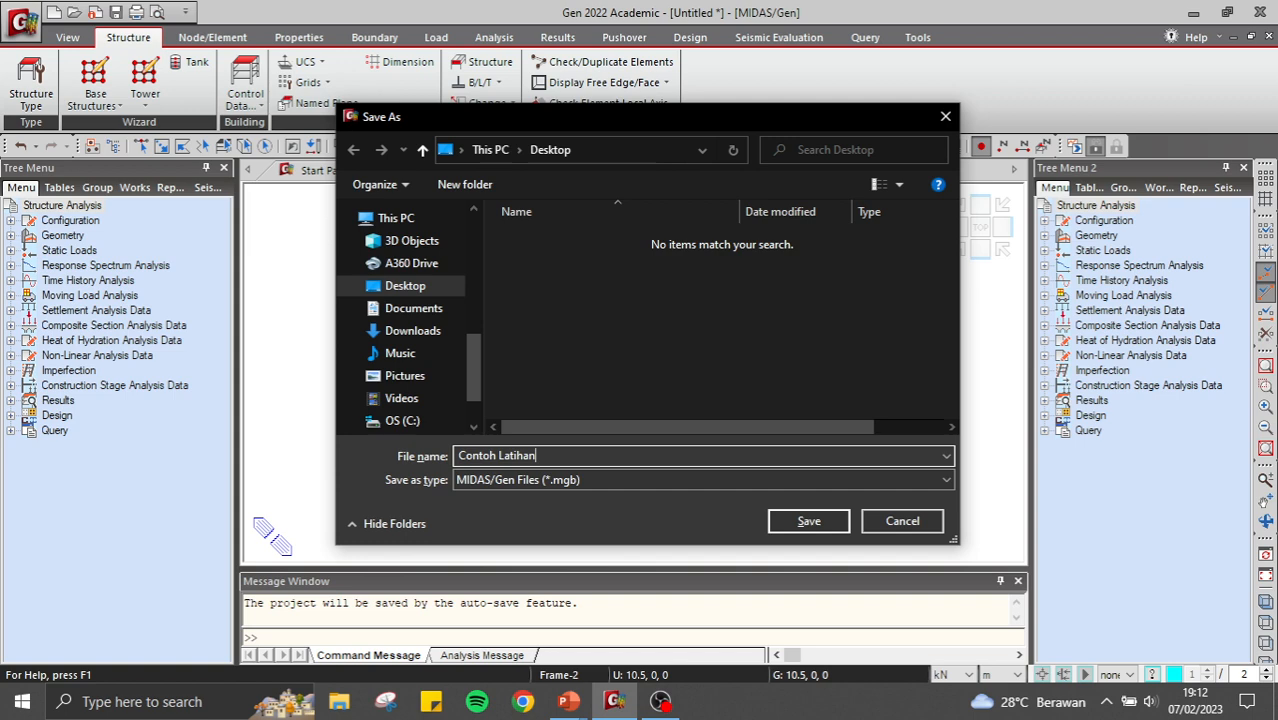
{"action": "left_click", "coordinate": [810, 521]}
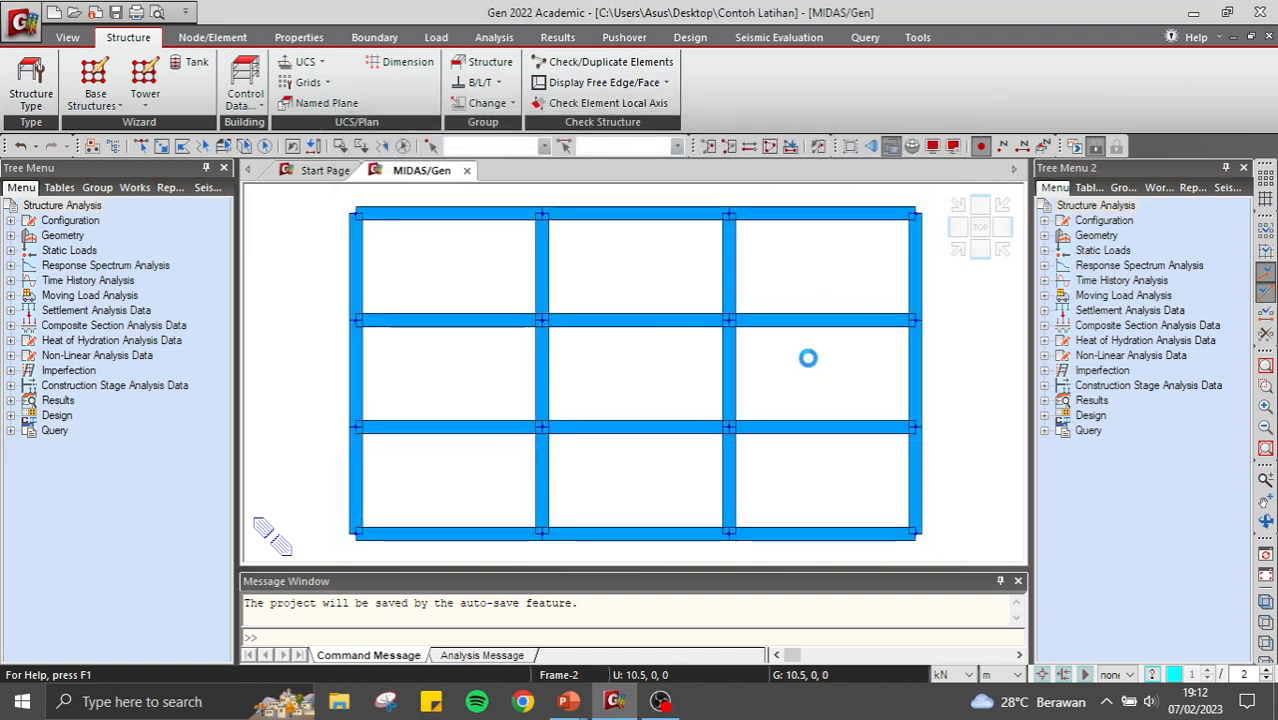
{"action": "mouse_move", "coordinate": [812, 366]}
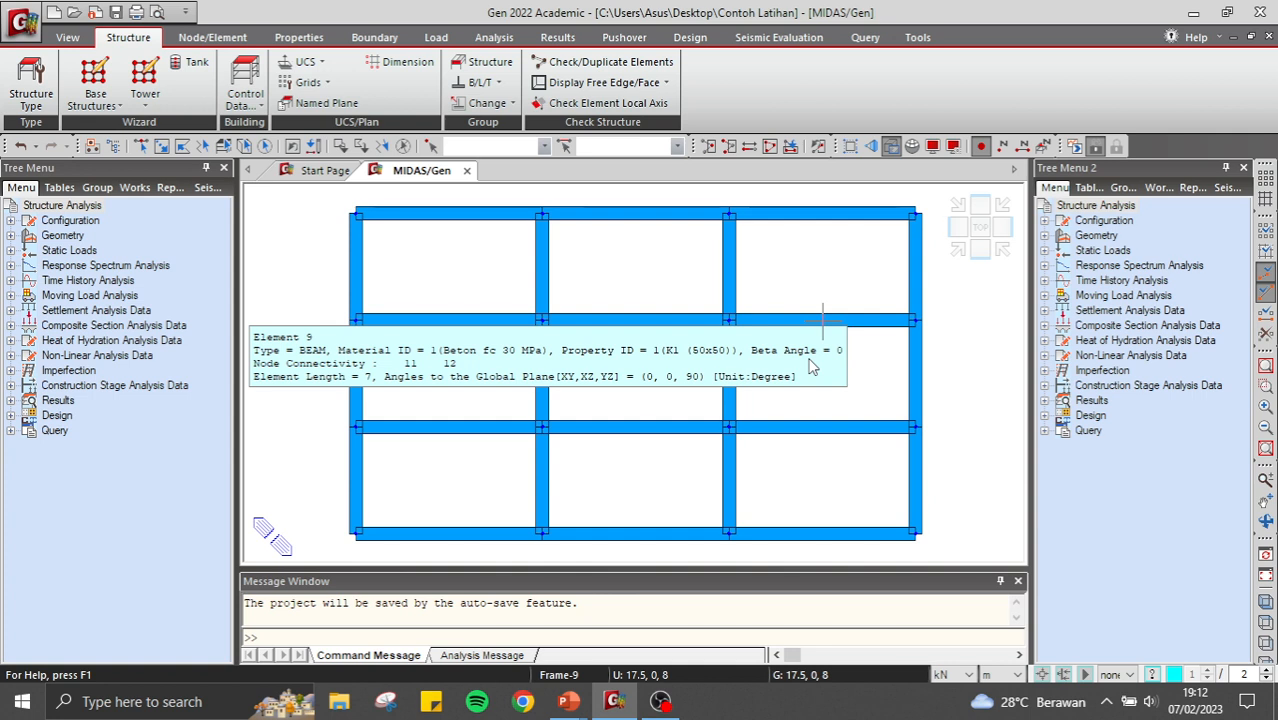
Try to delete the three ground-level beams by window selection, undoing each deletion.
{"action": "left_click", "coordinate": [163, 146]}
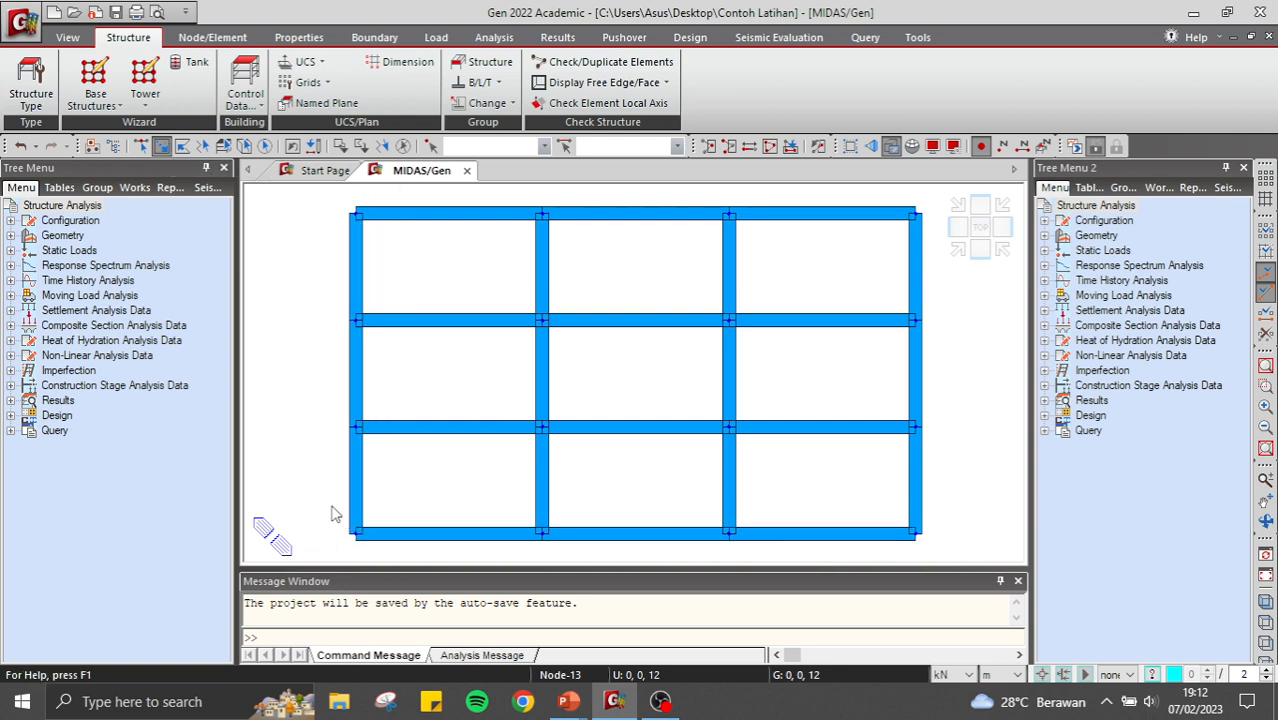
{"action": "left_click_drag", "start_coordinate": [334, 504], "coordinate": [943, 558]}
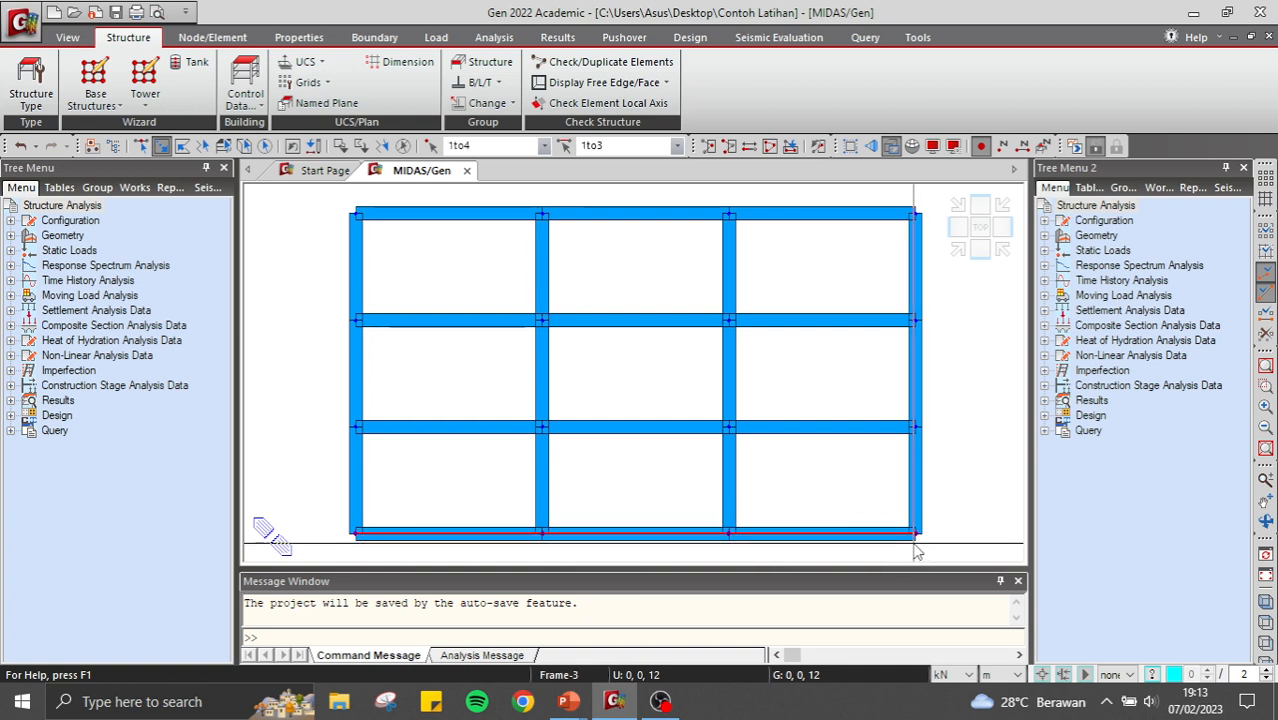
{"action": "key", "text": "Delete"}
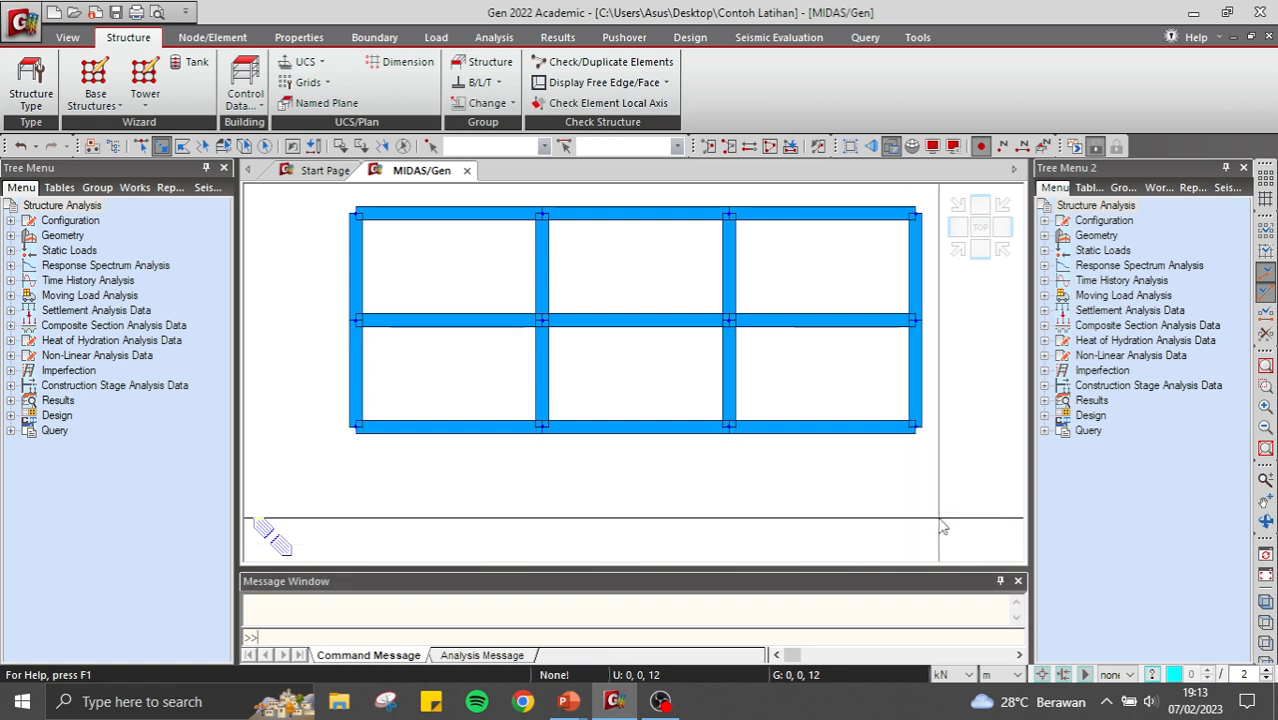
{"action": "key", "text": "ctrl+z"}
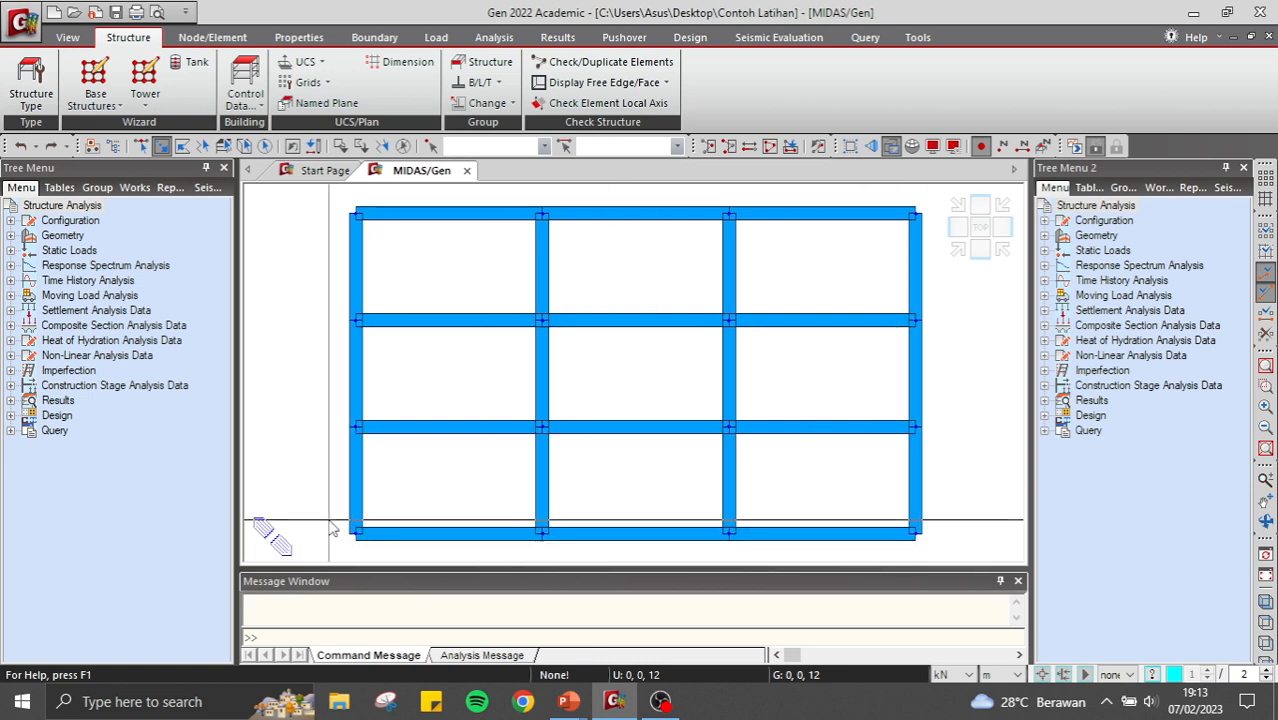
{"action": "left_click_drag", "start_coordinate": [333, 528], "coordinate": [932, 544]}
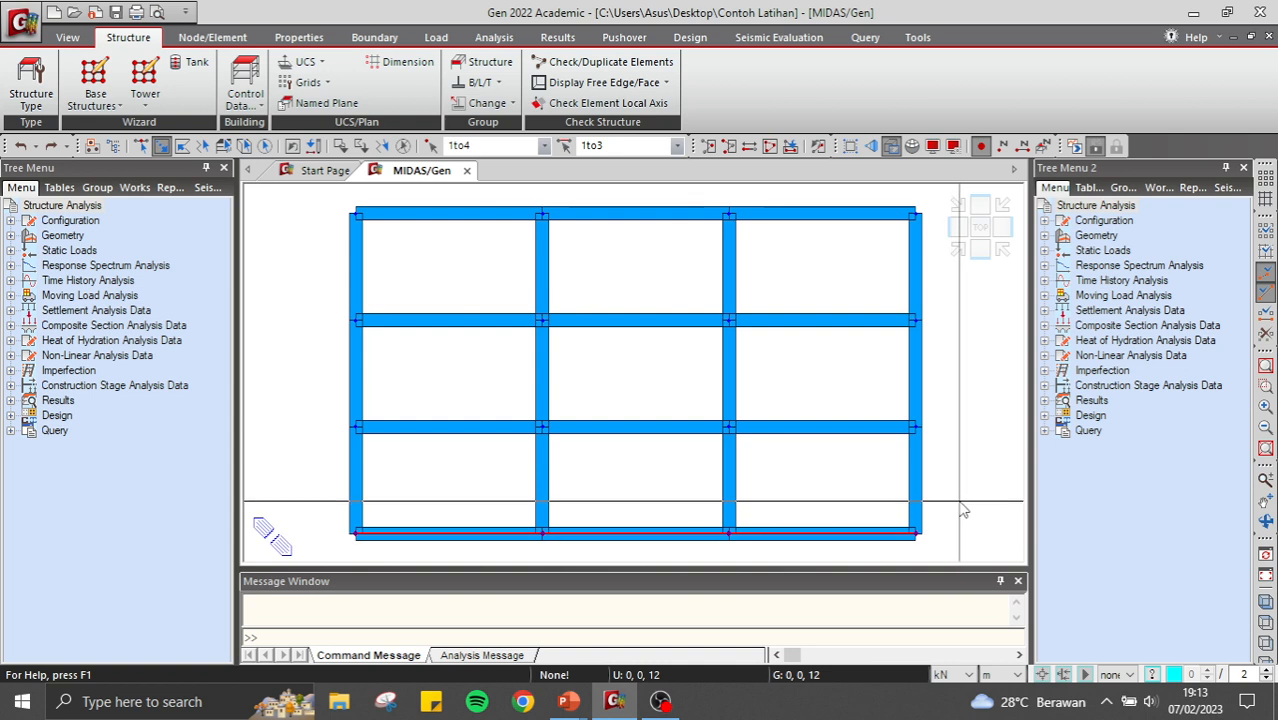
{"action": "key", "text": "Delete"}
{"action": "key", "text": "ctrl+z"}
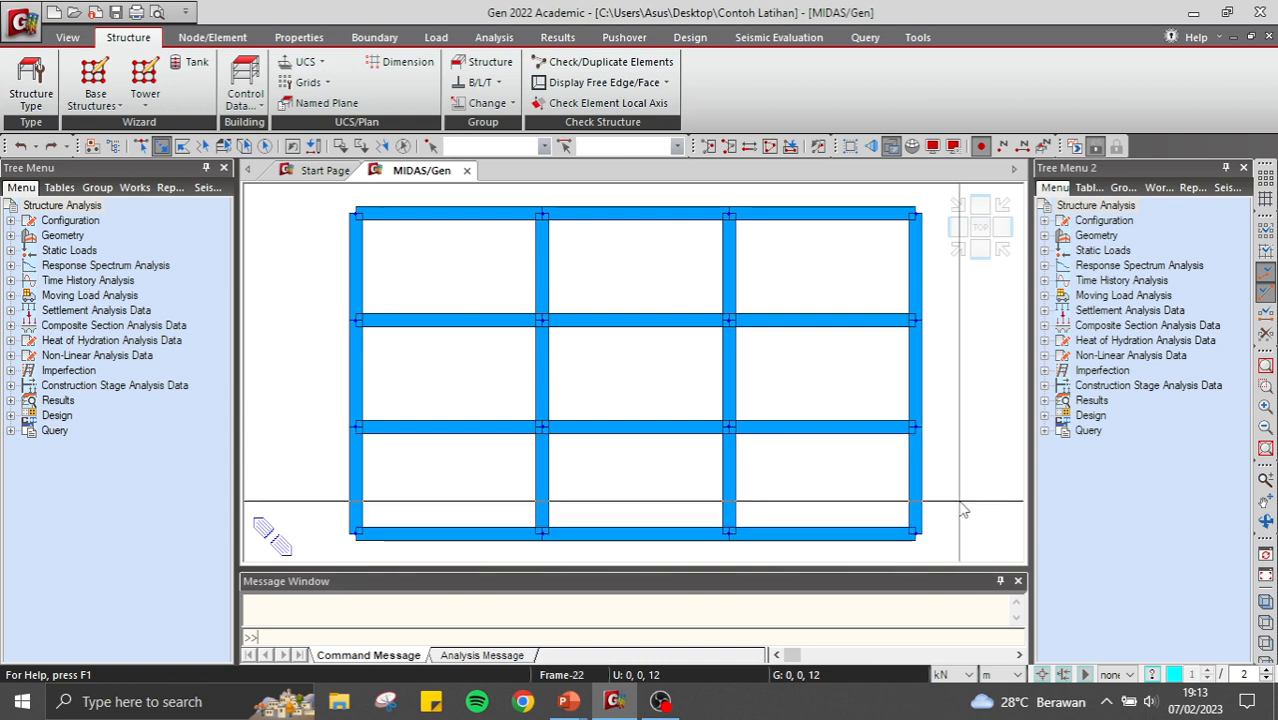
Select the three ground-level beams one by one, without their nodes, and delete them.
{"action": "left_click", "coordinate": [440, 538]}
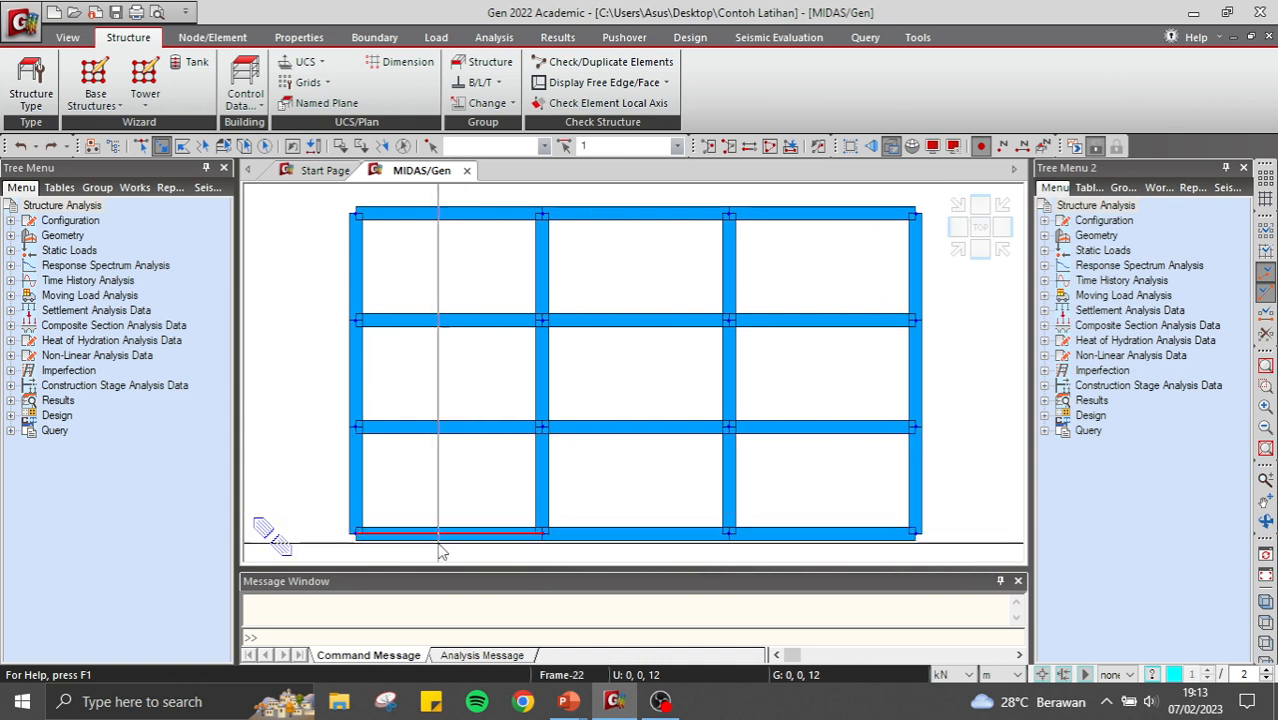
{"action": "left_click", "coordinate": [638, 537]}
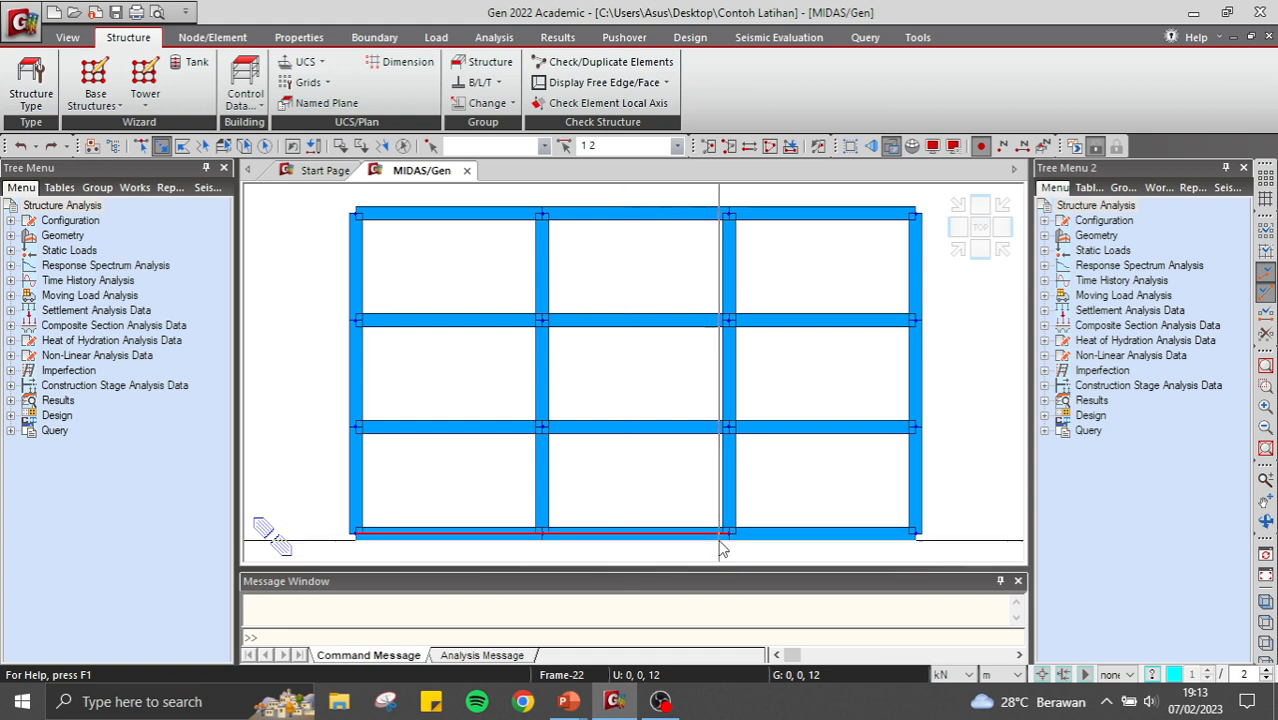
{"action": "left_click", "coordinate": [815, 537]}
{"action": "key", "text": "Delete"}
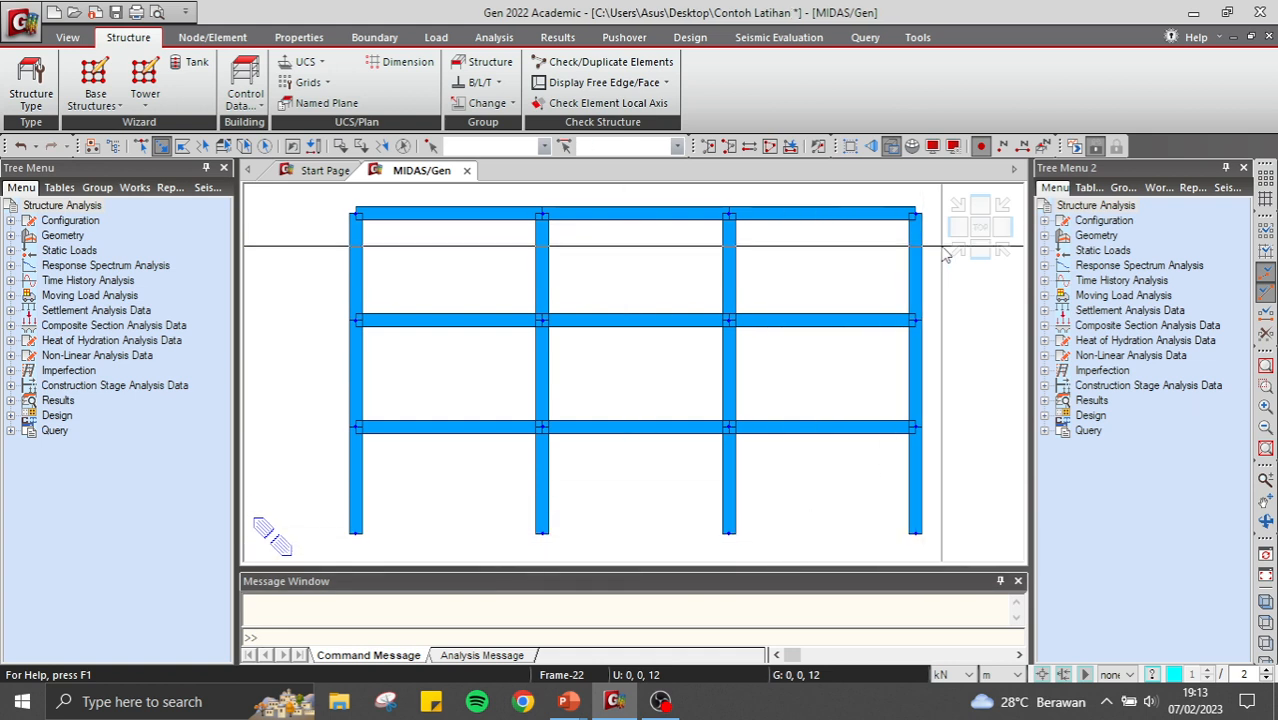
Delete the third bay's top-storey beam and outer column, and check the frame against the PowerPoint slide.
{"action": "left_click_drag", "start_coordinate": [873, 193], "coordinate": [921, 288]}
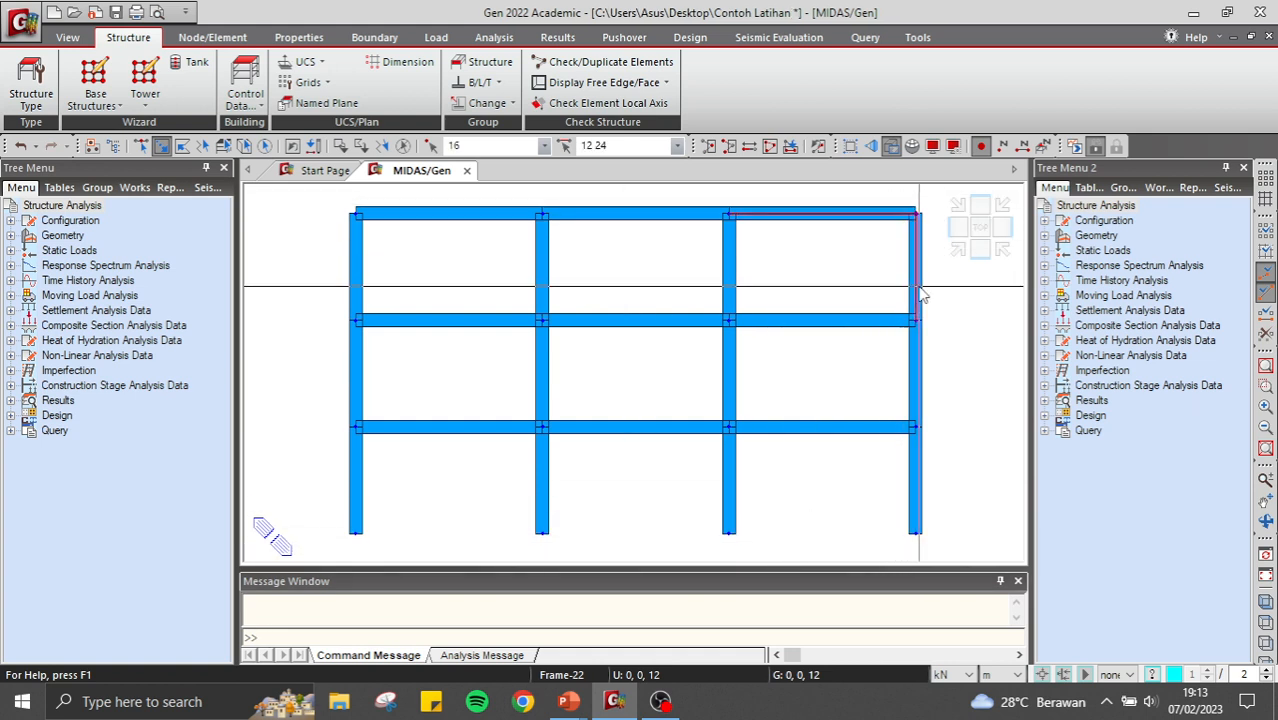
{"action": "key", "text": "Delete"}
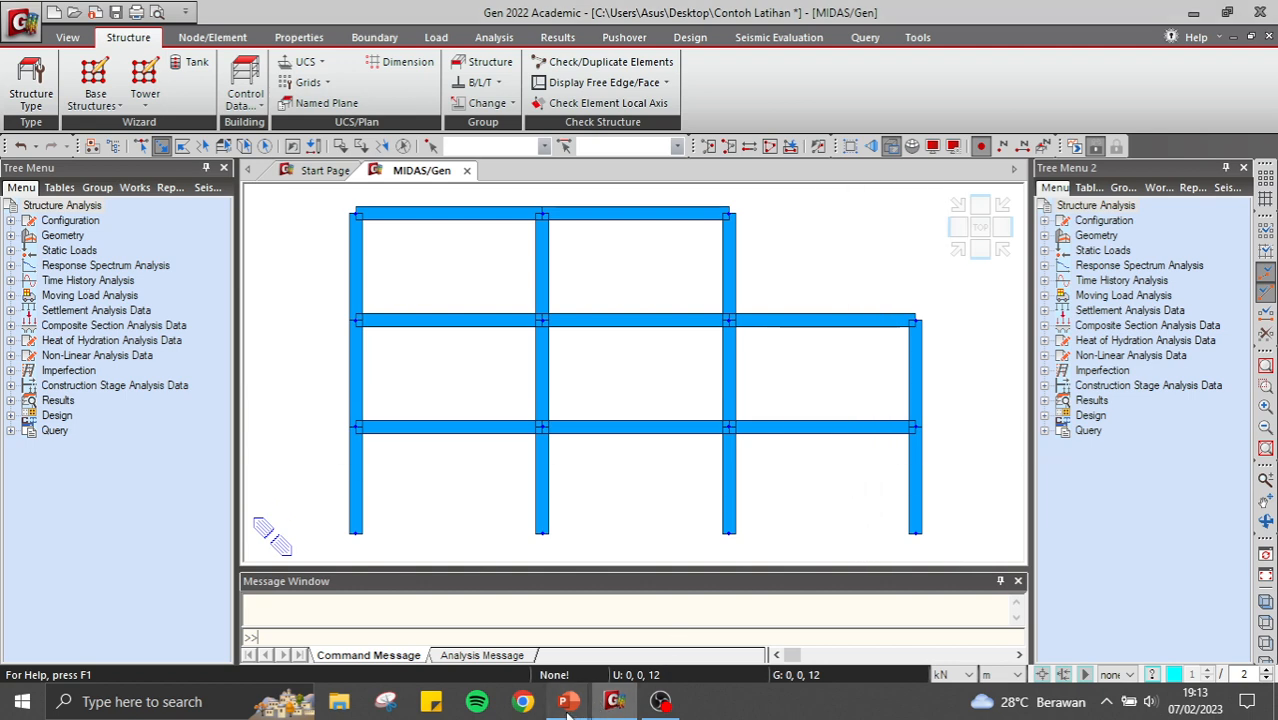
{"action": "mouse_move", "coordinate": [568, 702]}
{"action": "left_click", "coordinate": [660, 645]}
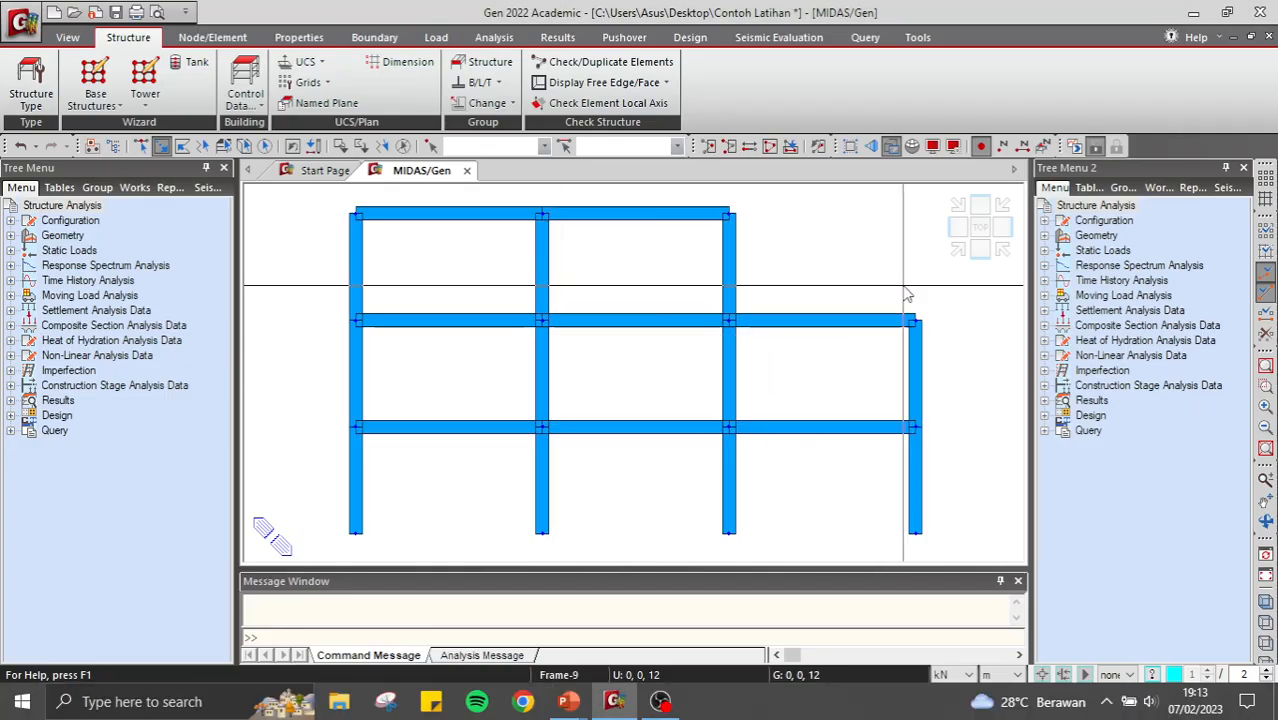
In midas Gen, set the display options to show each element's Property Name on the model.
{"action": "left_click", "coordinate": [932, 147]}
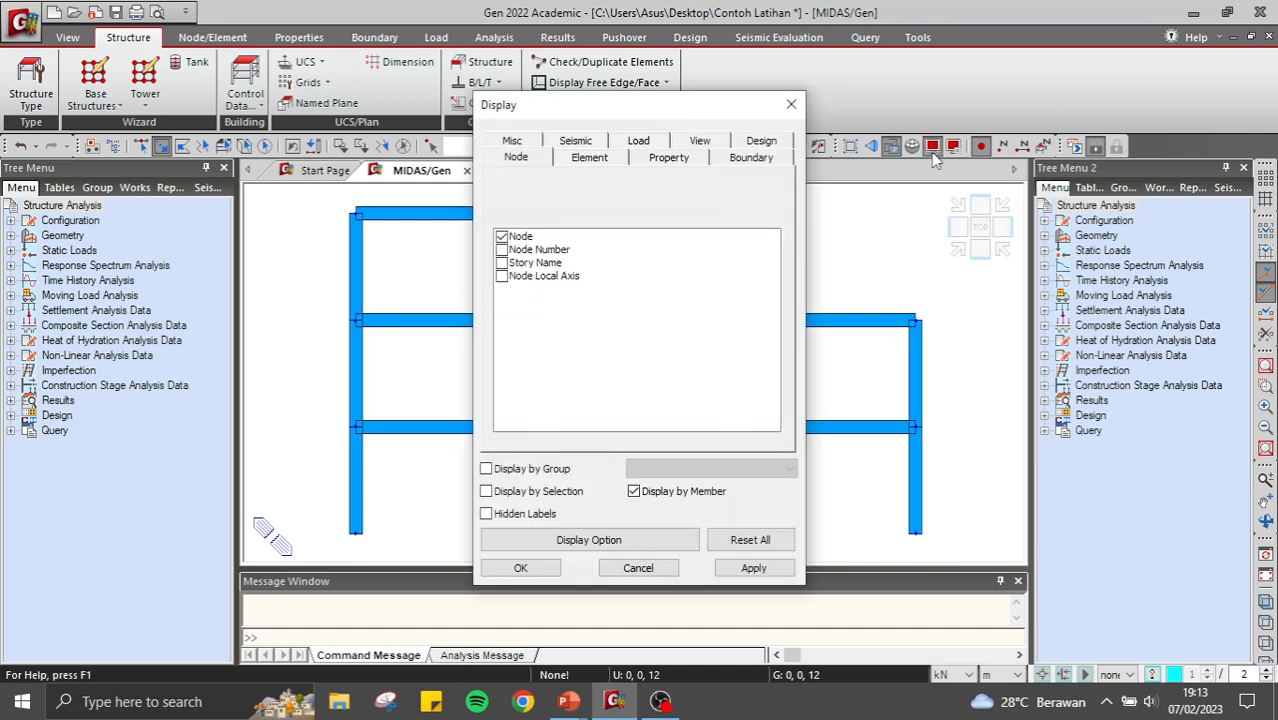
{"action": "left_click", "coordinate": [612, 162]}
{"action": "left_click", "coordinate": [667, 161]}
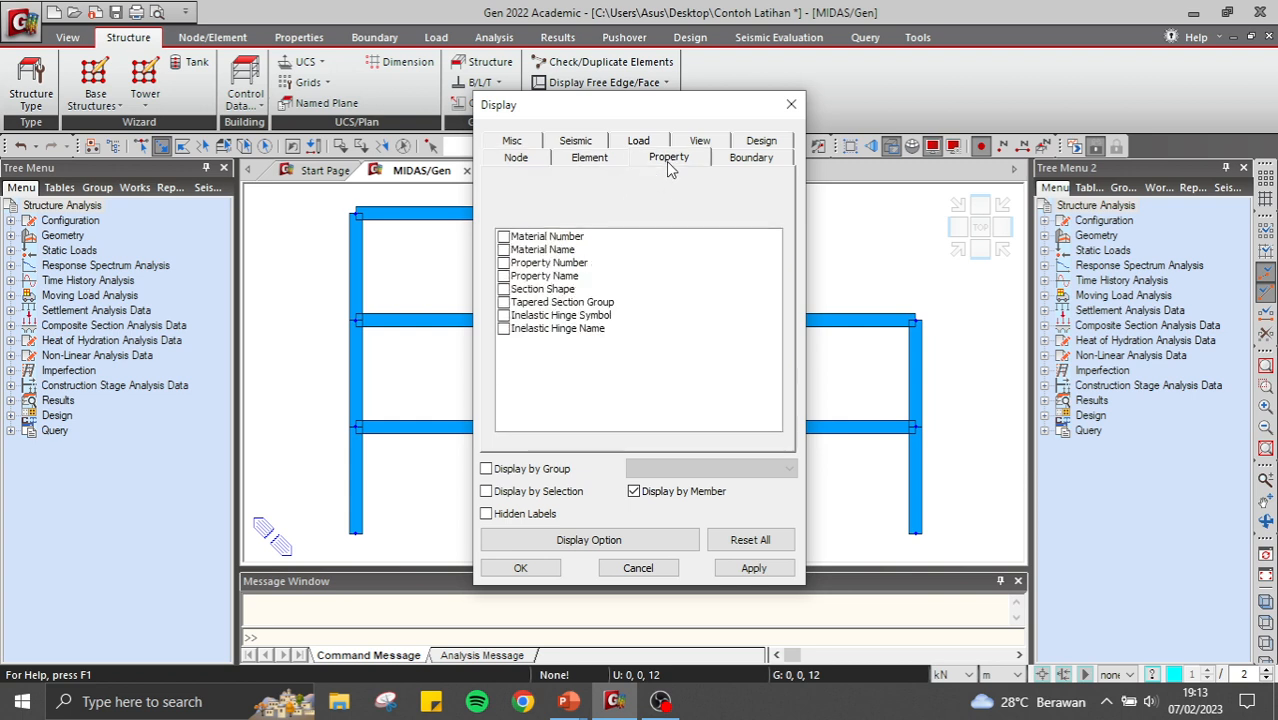
{"action": "left_click", "coordinate": [506, 277]}
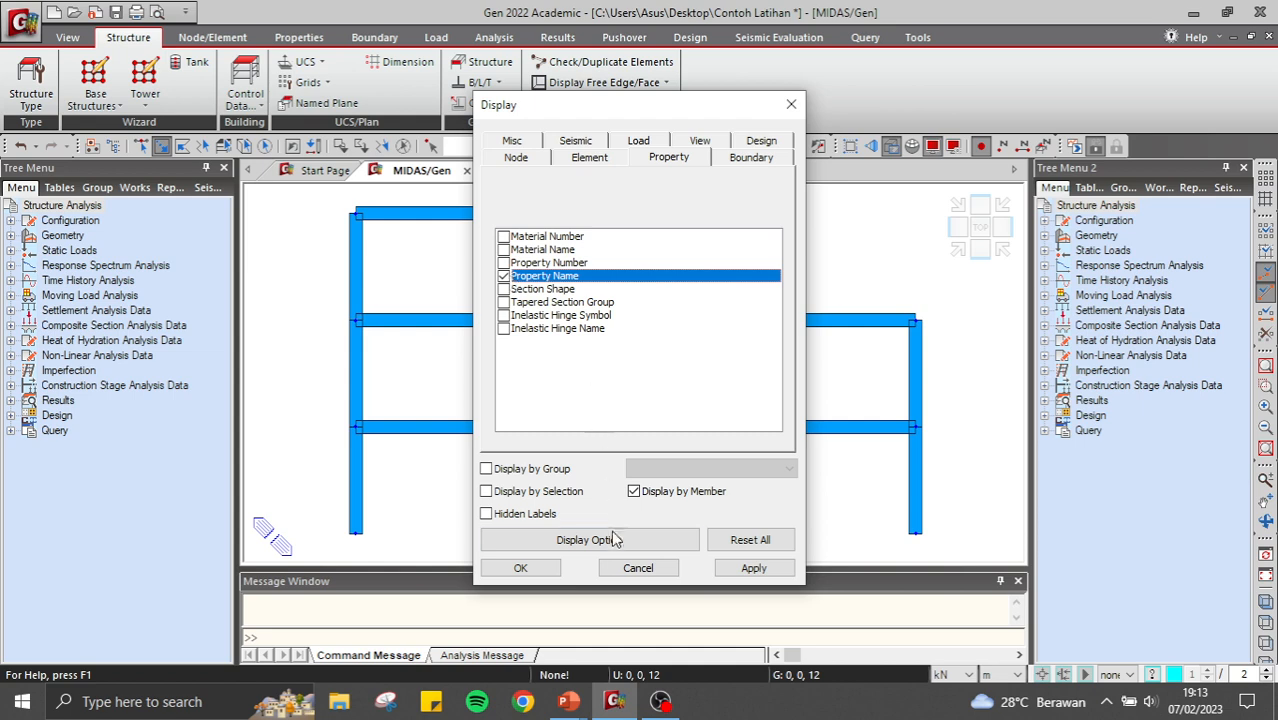
{"action": "left_click", "coordinate": [520, 567]}
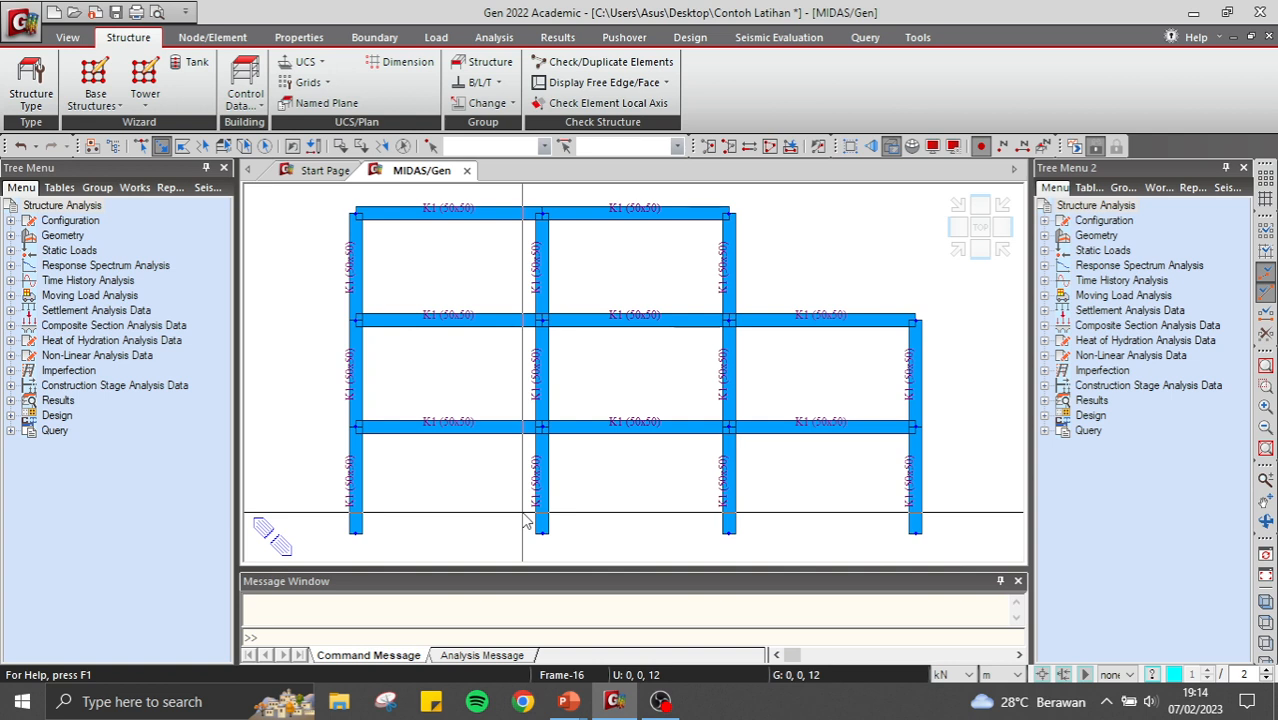
Select the three top-storey columns, check their section in the PowerPoint slide, and assign them K2 (45x45) from the Works tree.
{"action": "left_click", "coordinate": [1156, 189]}
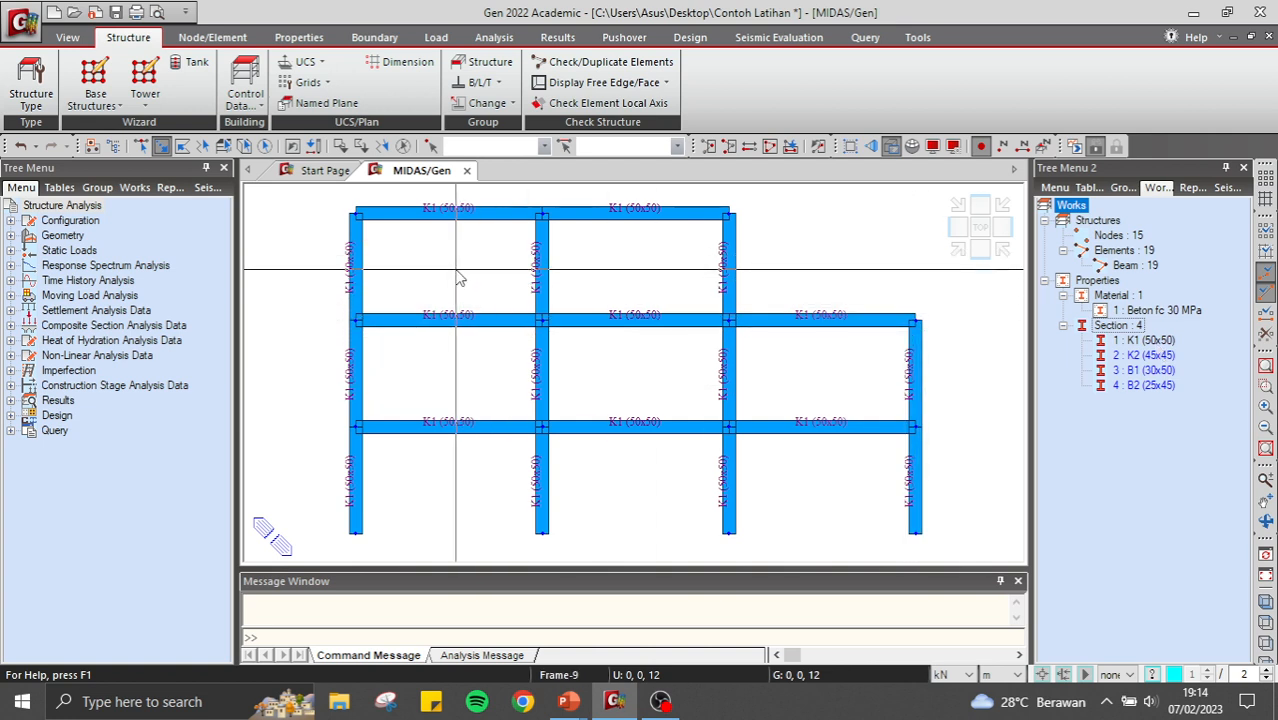
{"action": "left_click_drag", "start_coordinate": [322, 188], "coordinate": [421, 281]}
{"action": "left_click_drag", "start_coordinate": [323, 207], "coordinate": [402, 330]}
{"action": "left_click_drag", "start_coordinate": [515, 195], "coordinate": [577, 351]}
{"action": "left_click_drag", "start_coordinate": [707, 196], "coordinate": [756, 318]}
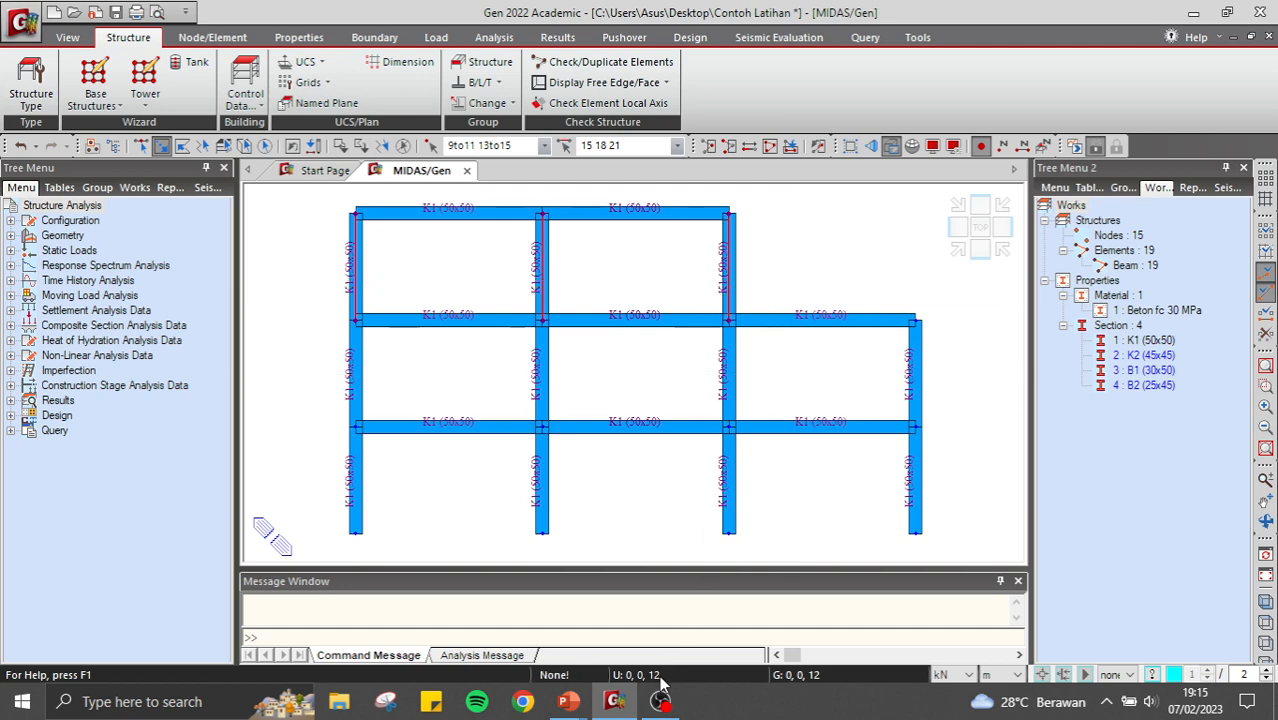
{"action": "mouse_move", "coordinate": [568, 701]}
{"action": "left_click", "coordinate": [657, 623]}
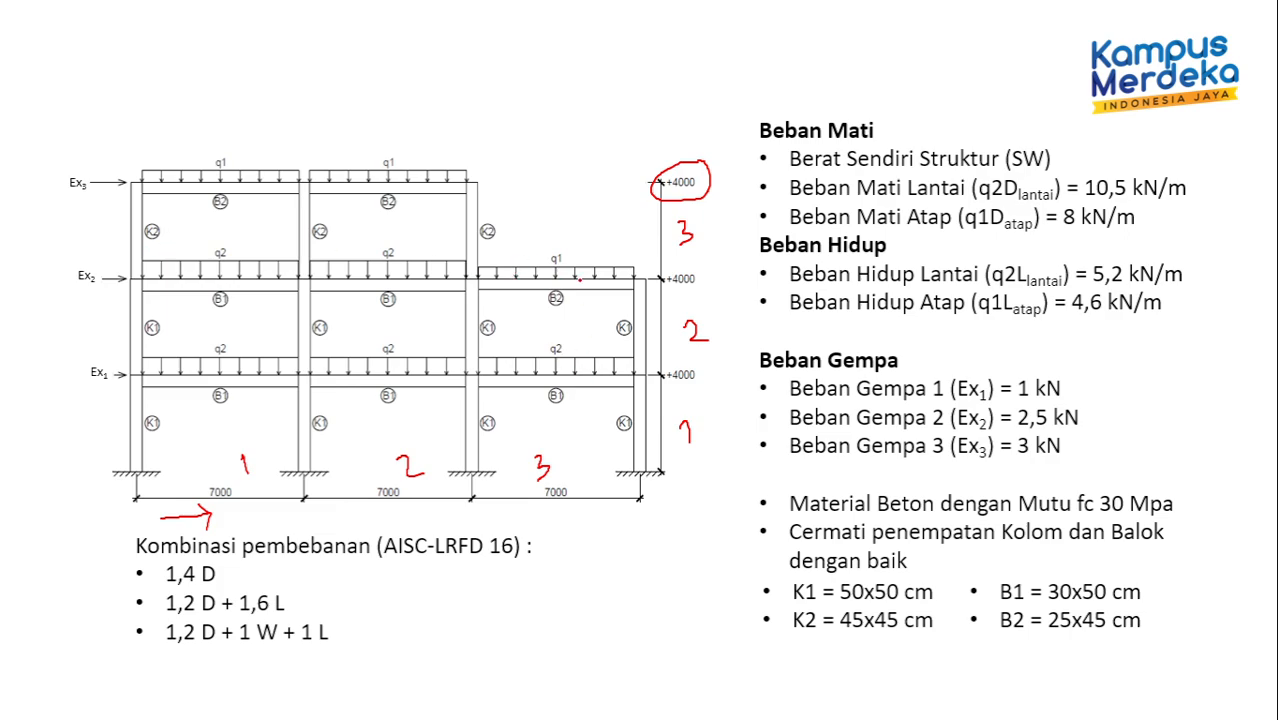
{"action": "key", "text": "alt+Tab"}
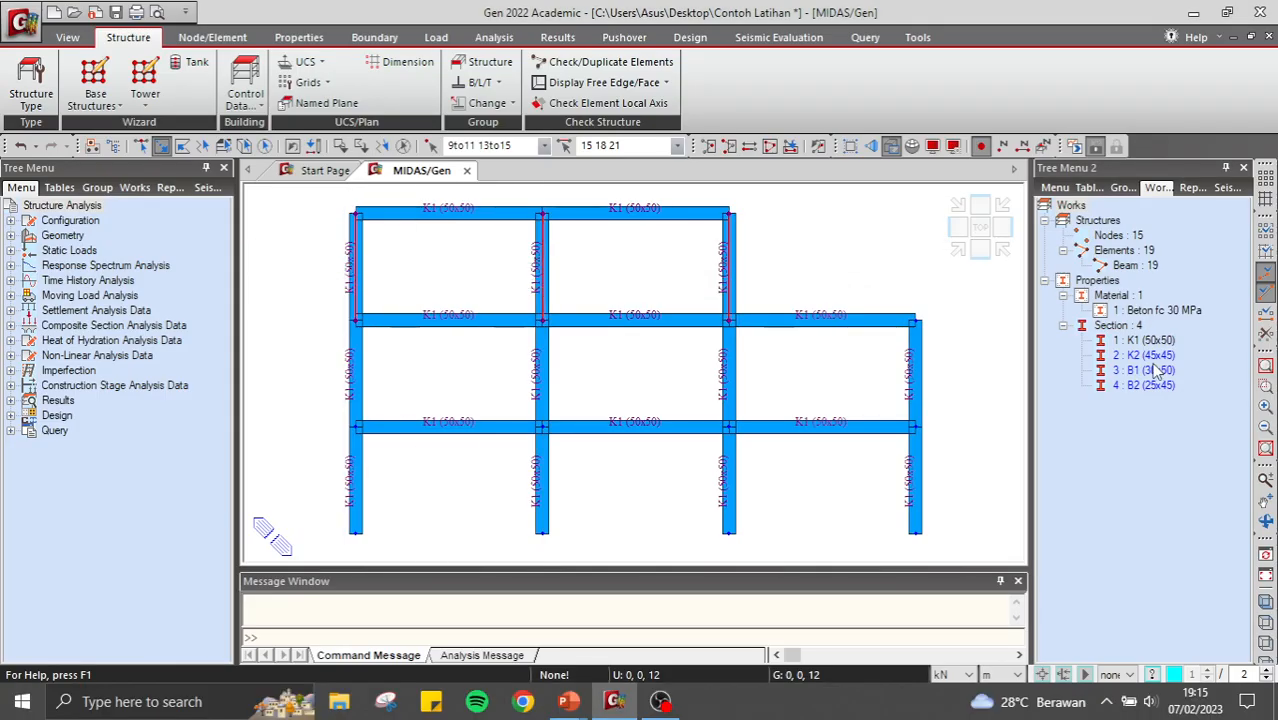
{"action": "left_click_drag", "start_coordinate": [1150, 357], "coordinate": [634, 268]}
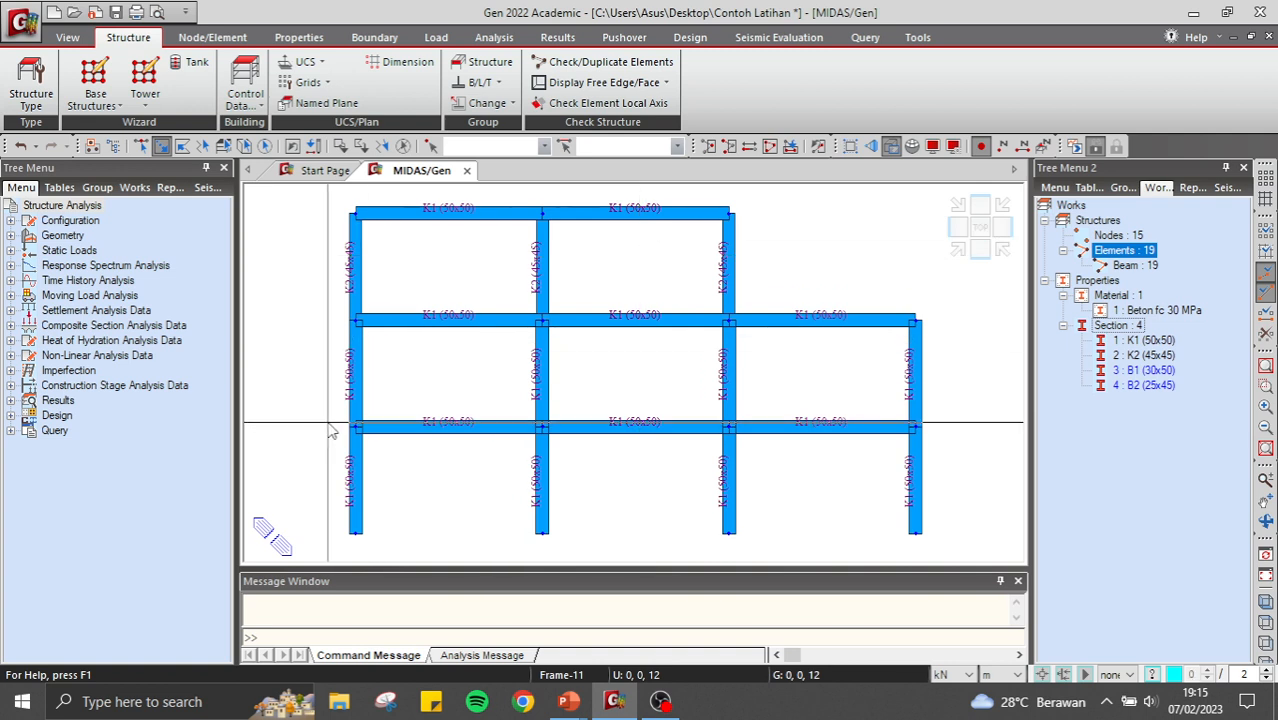
Assign section B1 (30x50) to the three lowest beams and to the first two bays' beams one level above.
{"action": "left_click_drag", "start_coordinate": [303, 404], "coordinate": [953, 472]}
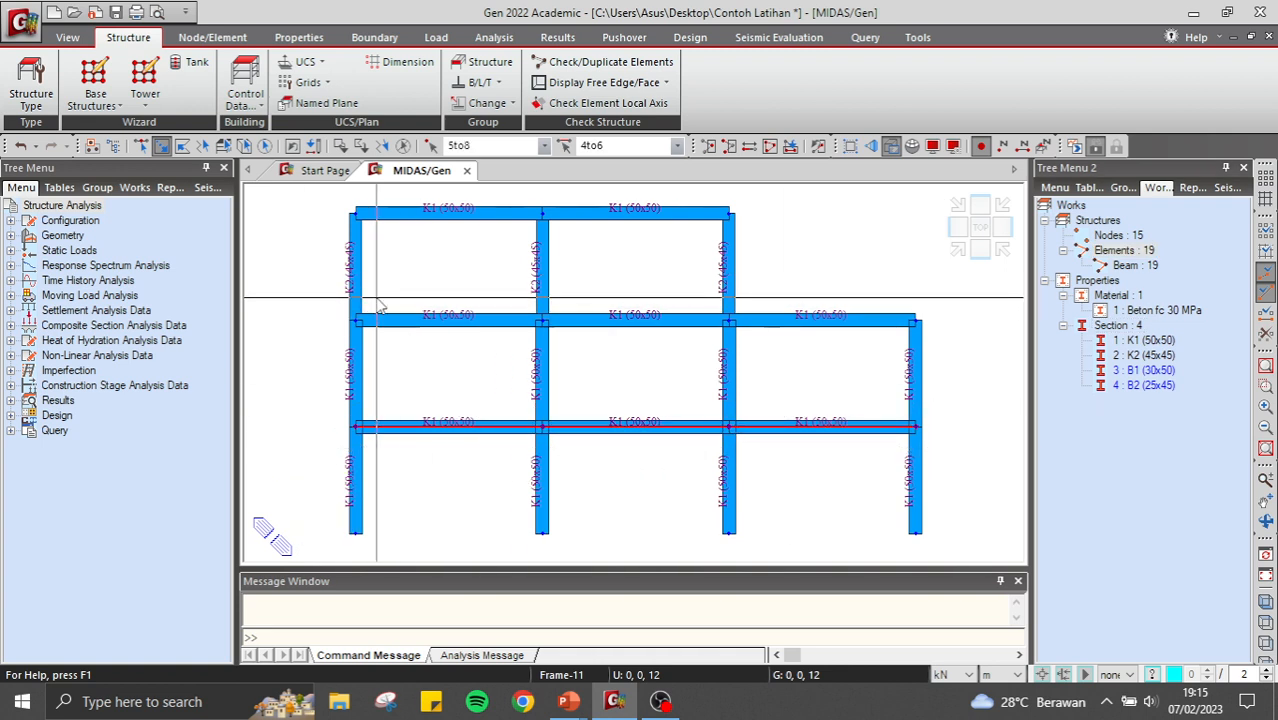
{"action": "left_click_drag", "start_coordinate": [318, 278], "coordinate": [771, 388]}
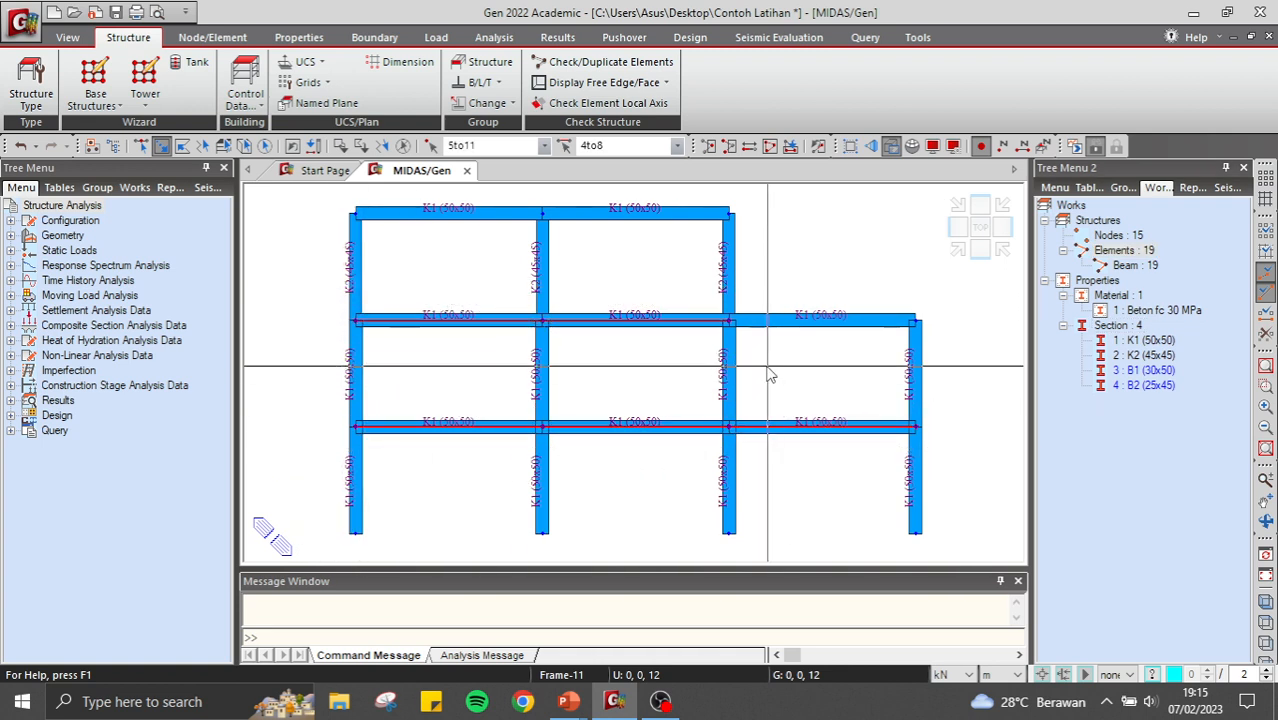
{"action": "left_click", "coordinate": [1145, 371]}
{"action": "left_click_drag", "start_coordinate": [1145, 371], "coordinate": [451, 354]}
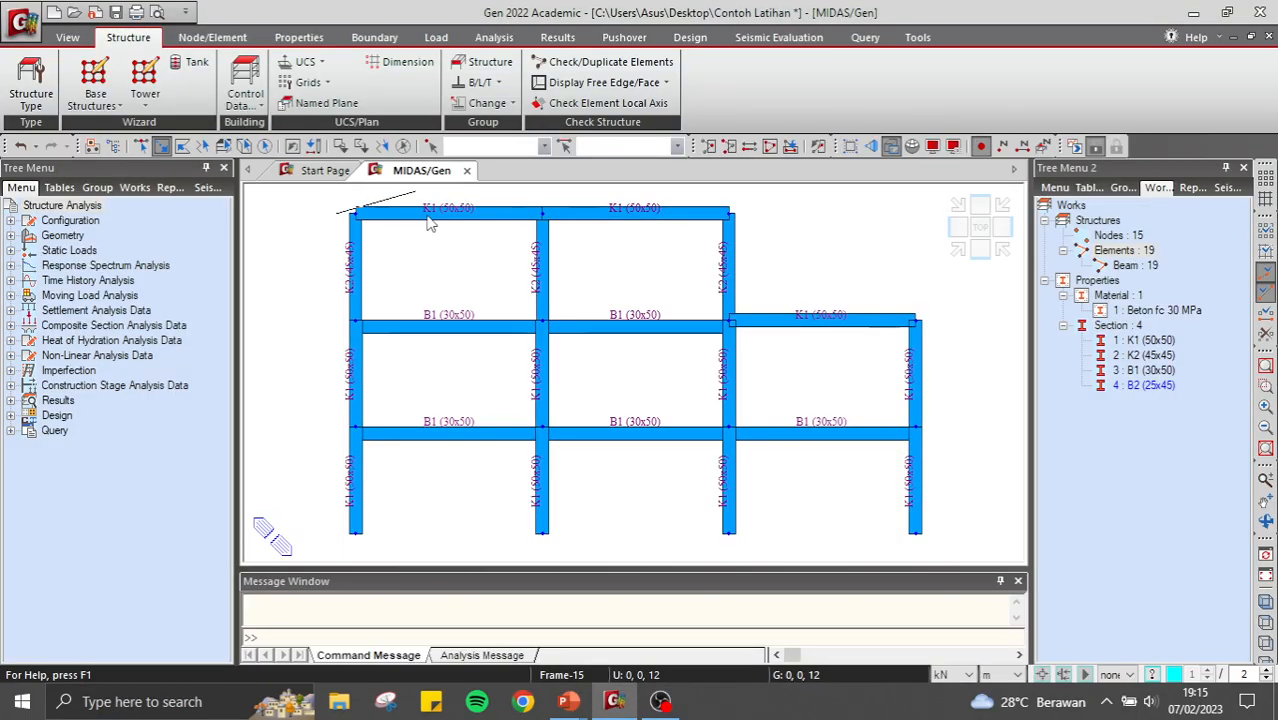
Assign section B2 (25x45) to the first two bays' roof beams and the third bay's upper beam.
{"action": "mouse_move", "coordinate": [450, 205]}
{"action": "left_mouse_down"}
{"action": "mouse_move", "coordinate": [745, 190]}
{"action": "mouse_move", "coordinate": [700, 318]}
{"action": "mouse_move", "coordinate": [955, 361]}
{"action": "left_mouse_up"}
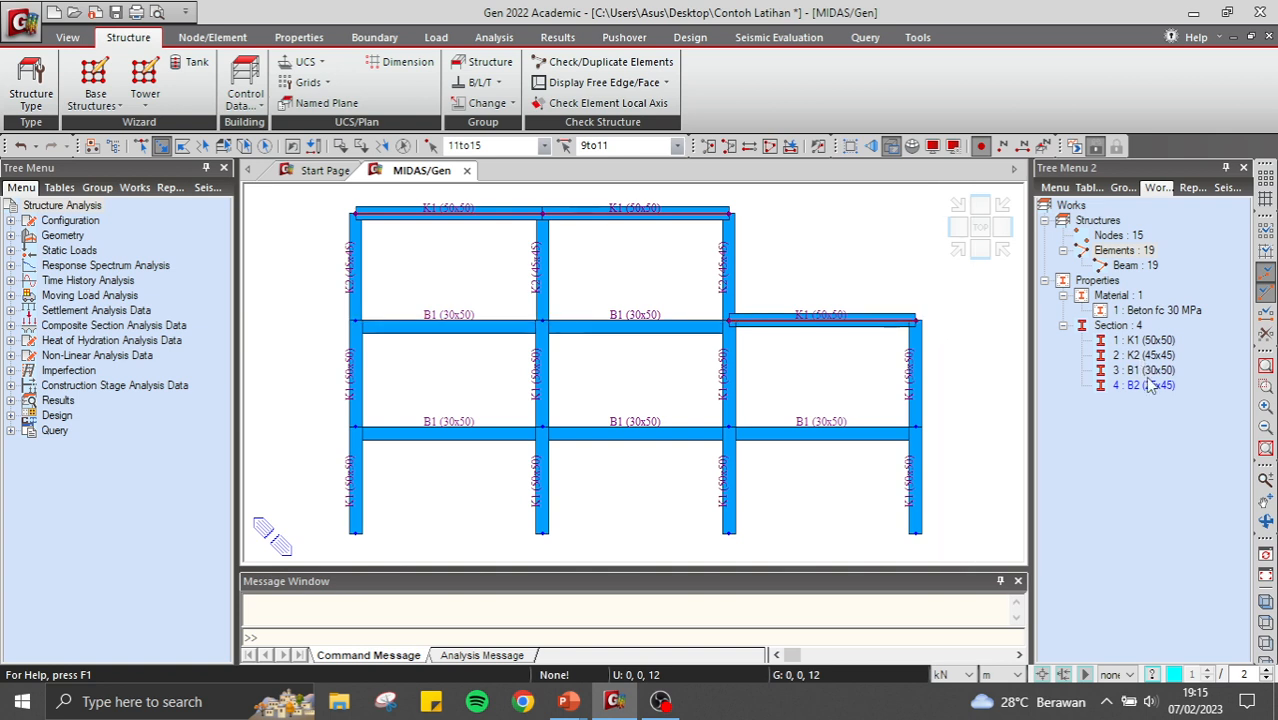
{"action": "left_click_drag", "start_coordinate": [1155, 388], "coordinate": [822, 357]}
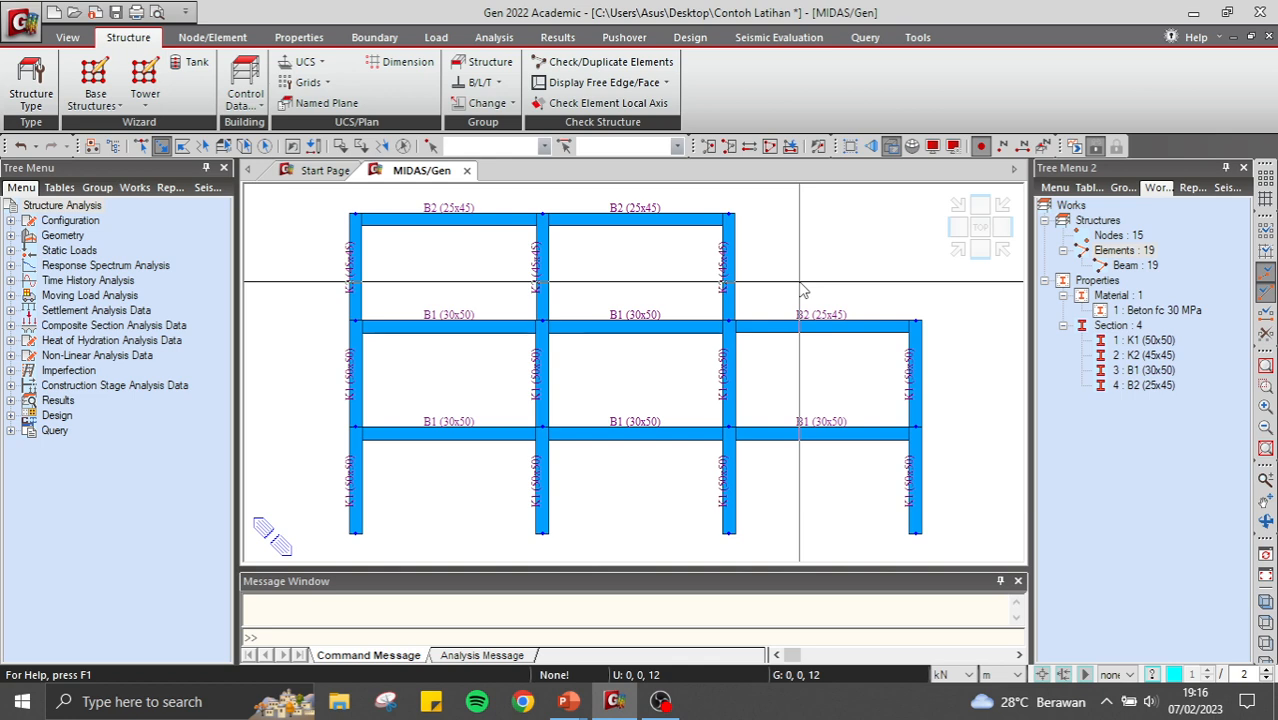
Try a random element colour in the drawing display options, with the elements drawn by Element Type Color.
{"action": "left_click", "coordinate": [932, 147]}
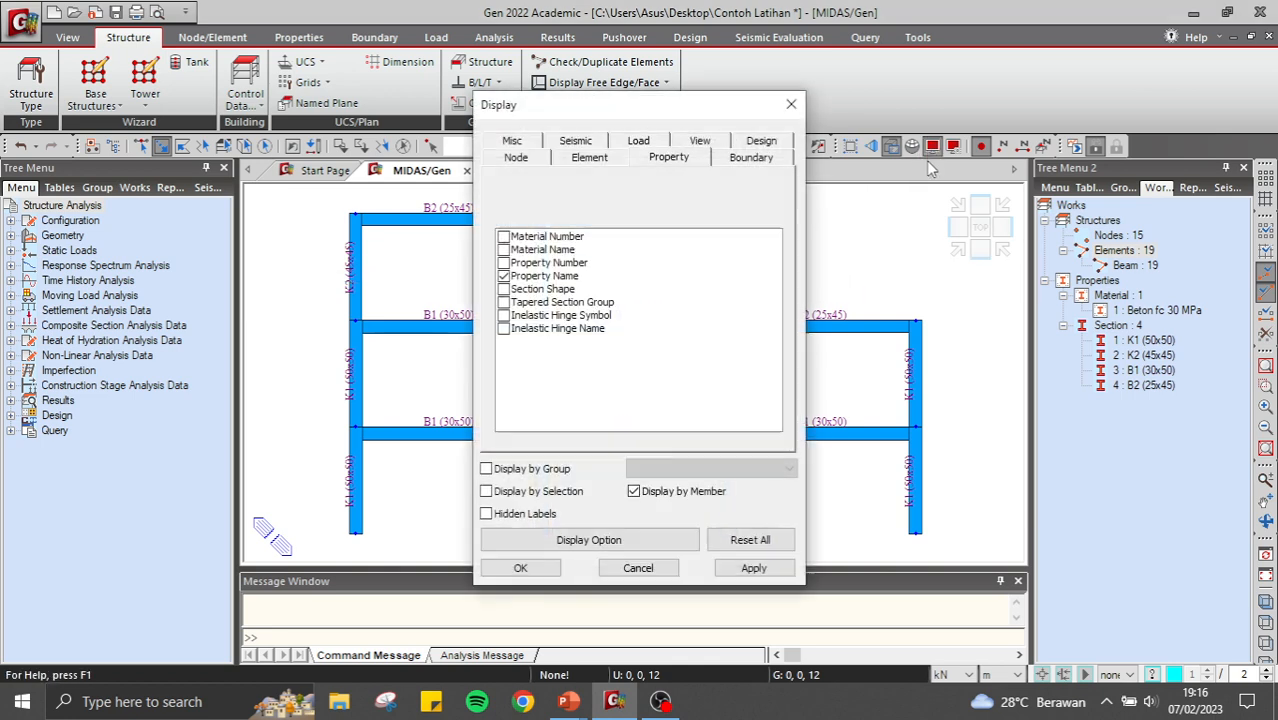
{"action": "left_click", "coordinate": [953, 147]}
{"action": "left_click_drag", "start_coordinate": [841, 155], "coordinate": [701, 156]}
{"action": "left_click", "coordinate": [630, 191]}
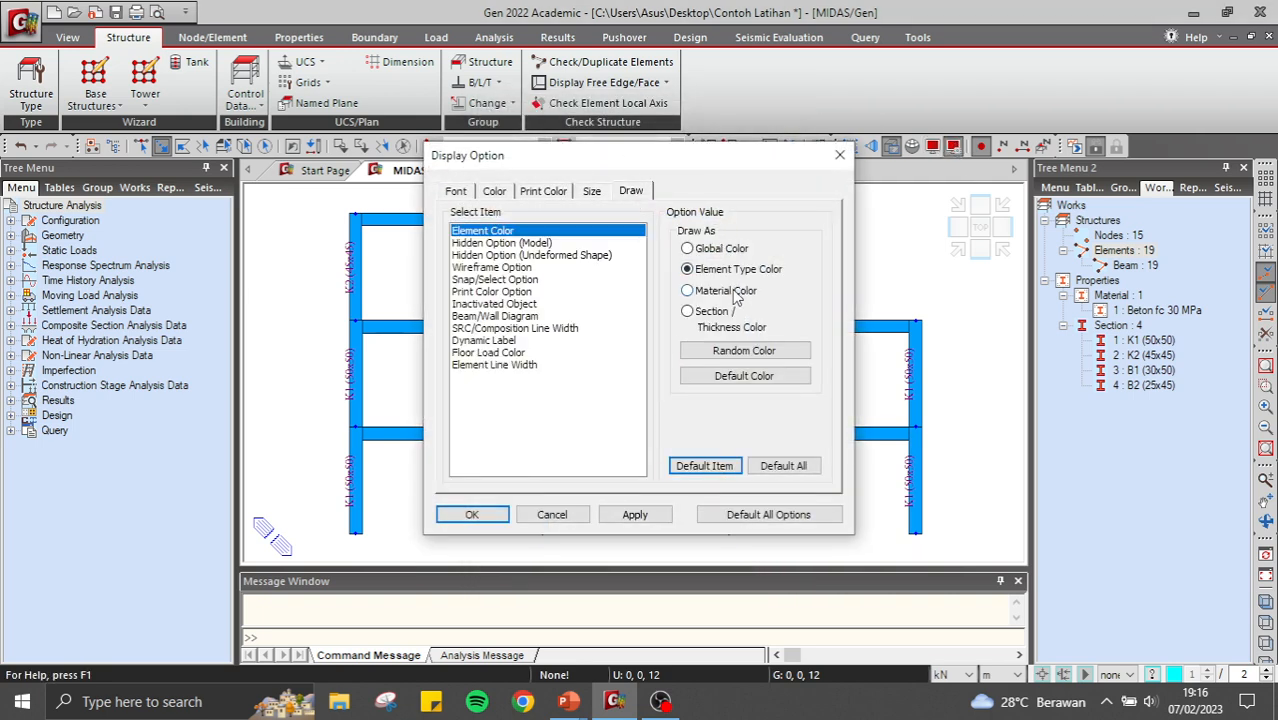
{"action": "left_click", "coordinate": [730, 352]}
{"action": "left_click", "coordinate": [636, 516]}
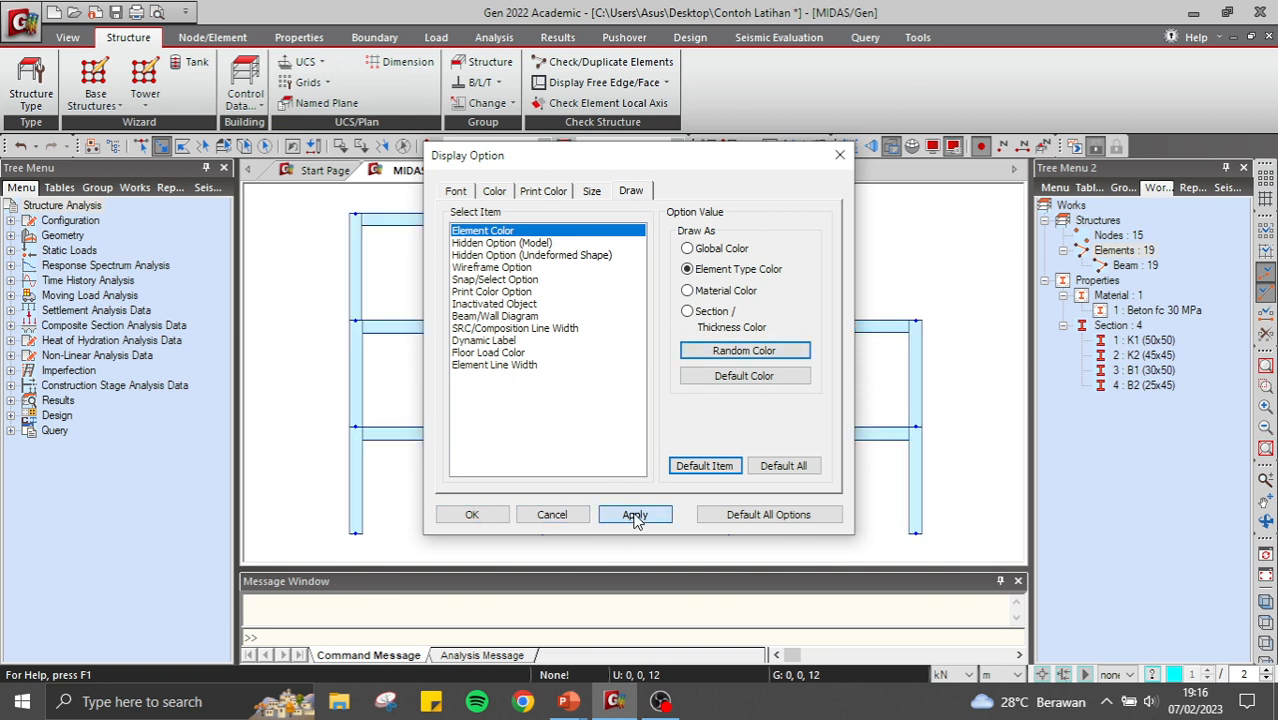
Try a random colour with the elements drawn by Material Color, and switch them back to Element Type Color.
{"action": "left_click", "coordinate": [725, 292]}
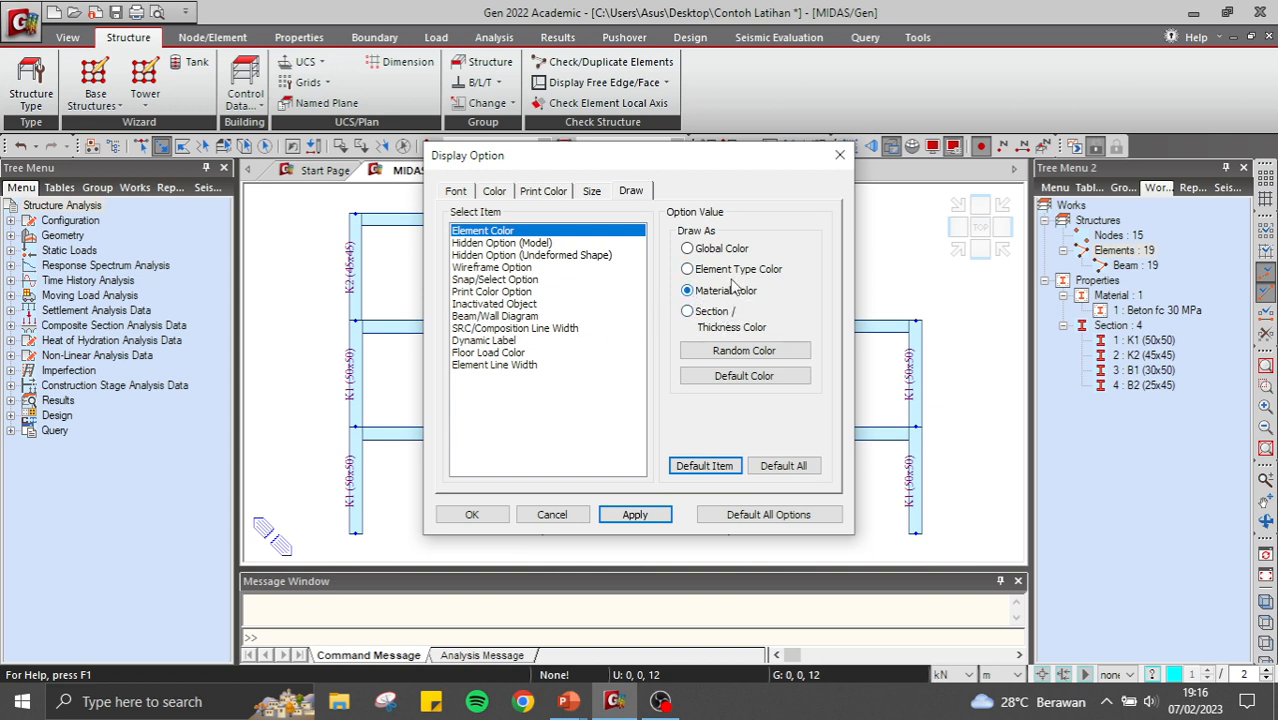
{"action": "left_click", "coordinate": [722, 350]}
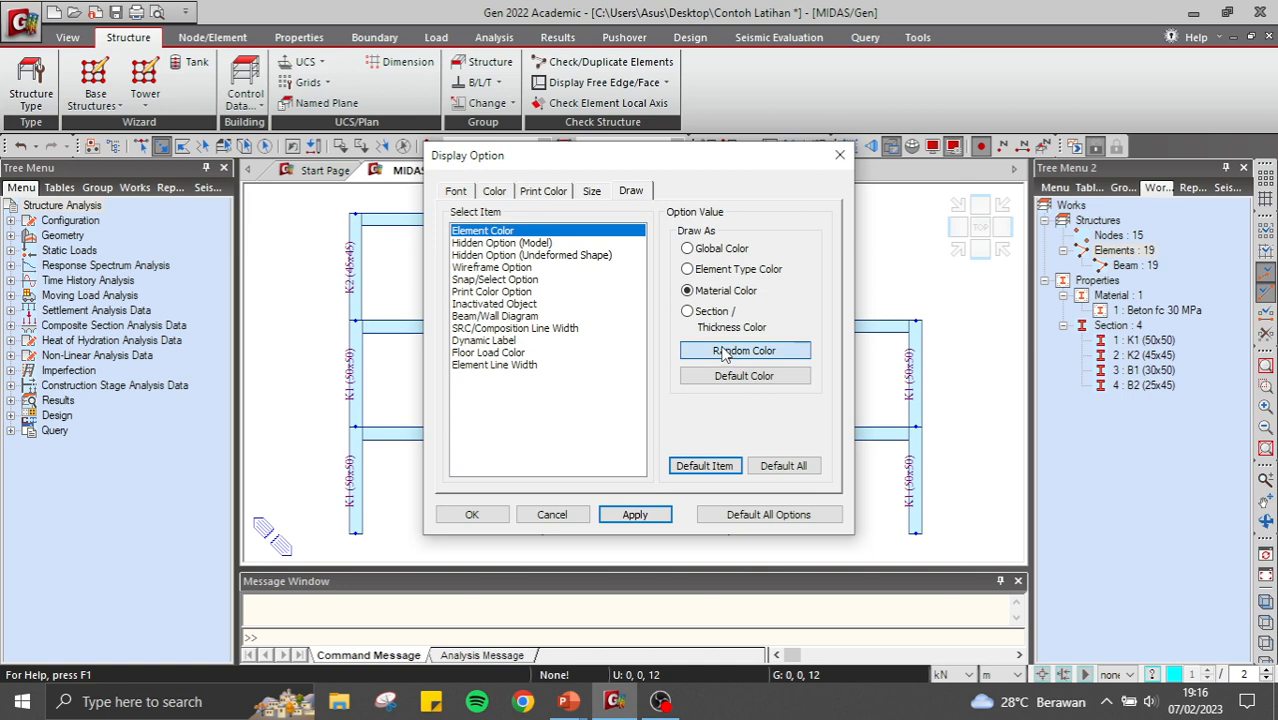
{"action": "left_click", "coordinate": [646, 520]}
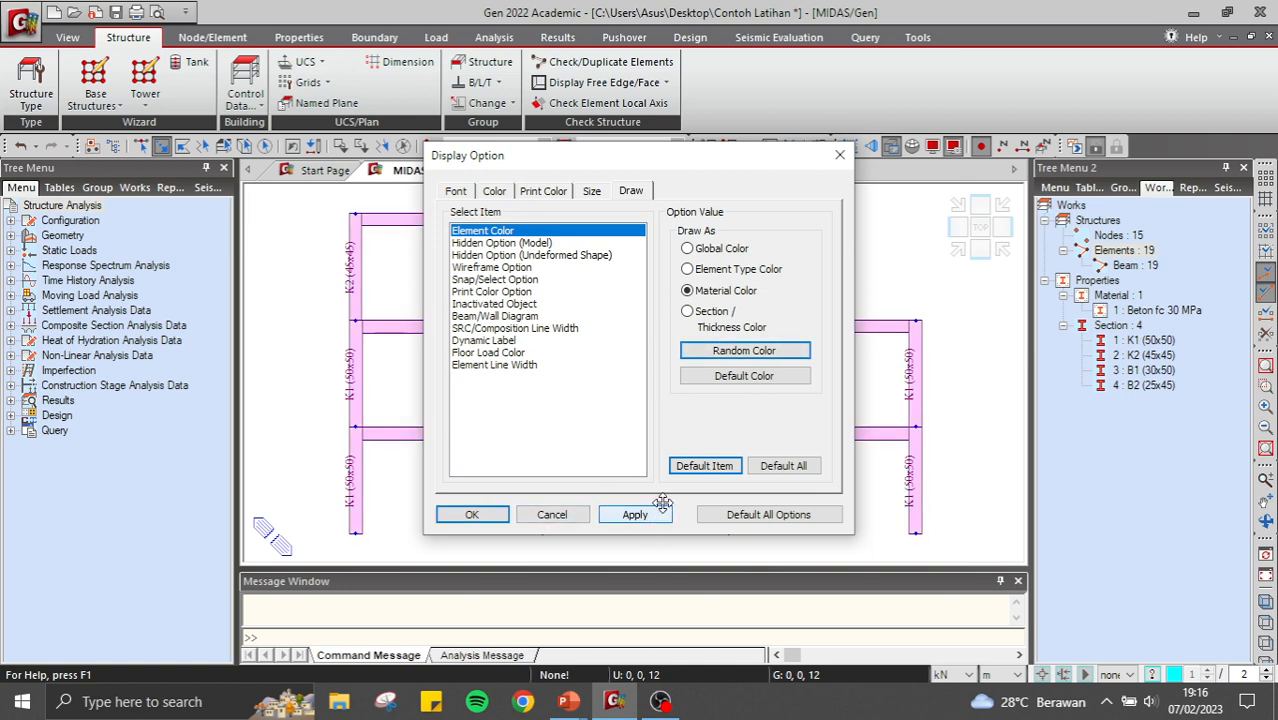
{"action": "left_click_drag", "start_coordinate": [632, 157], "coordinate": [905, 165]}
{"action": "left_click", "coordinate": [988, 282]}
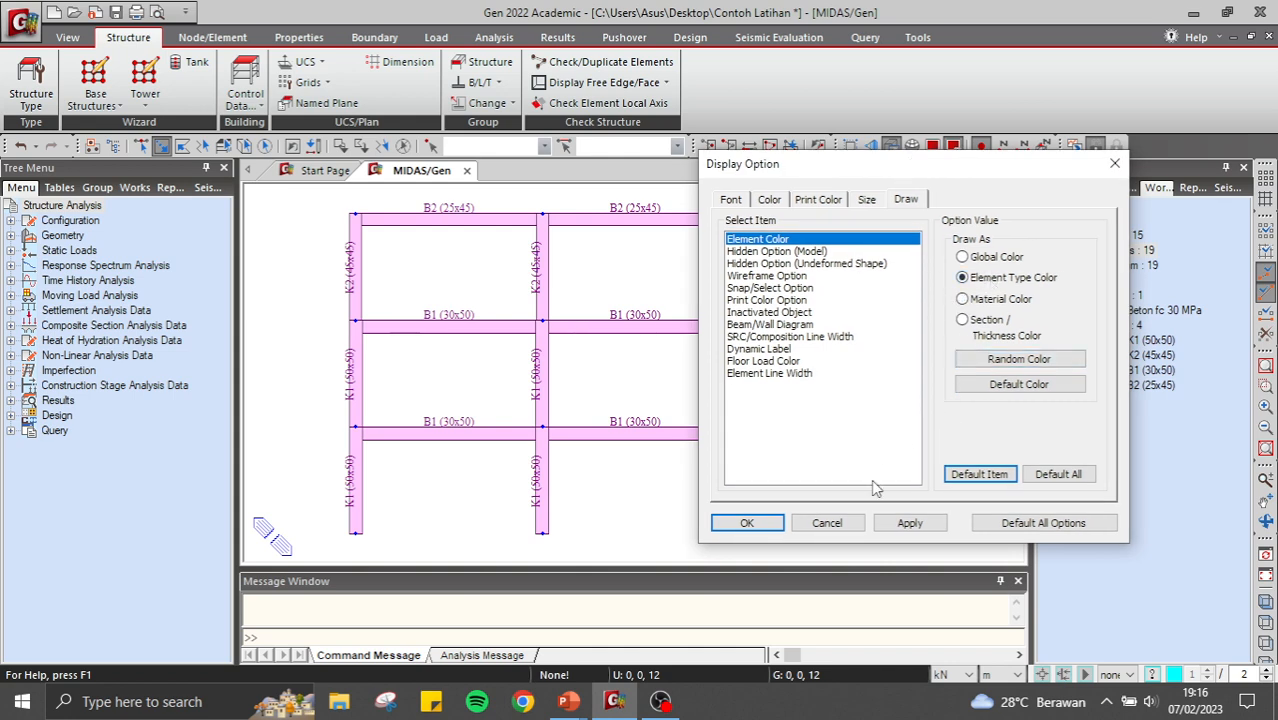
{"action": "left_click", "coordinate": [748, 523]}
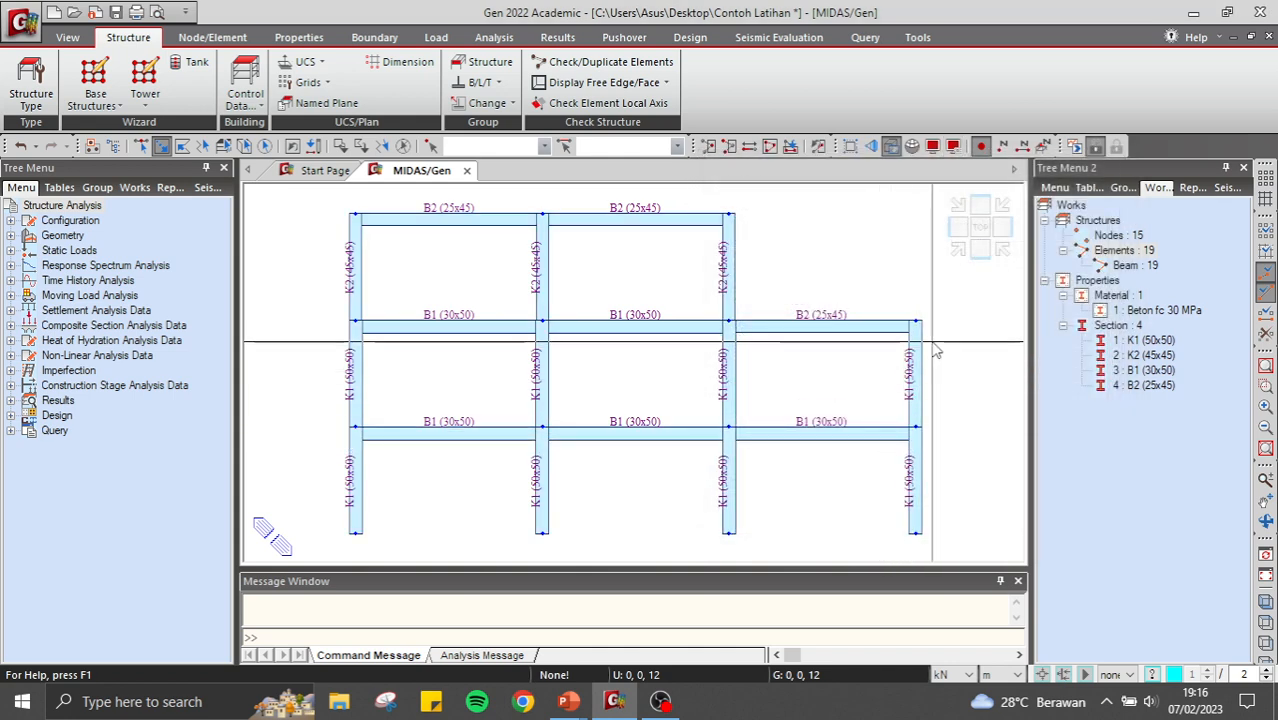
Try new random element colours in the display options, first by Element Type Color and again by Material Color.
{"action": "left_click", "coordinate": [955, 146]}
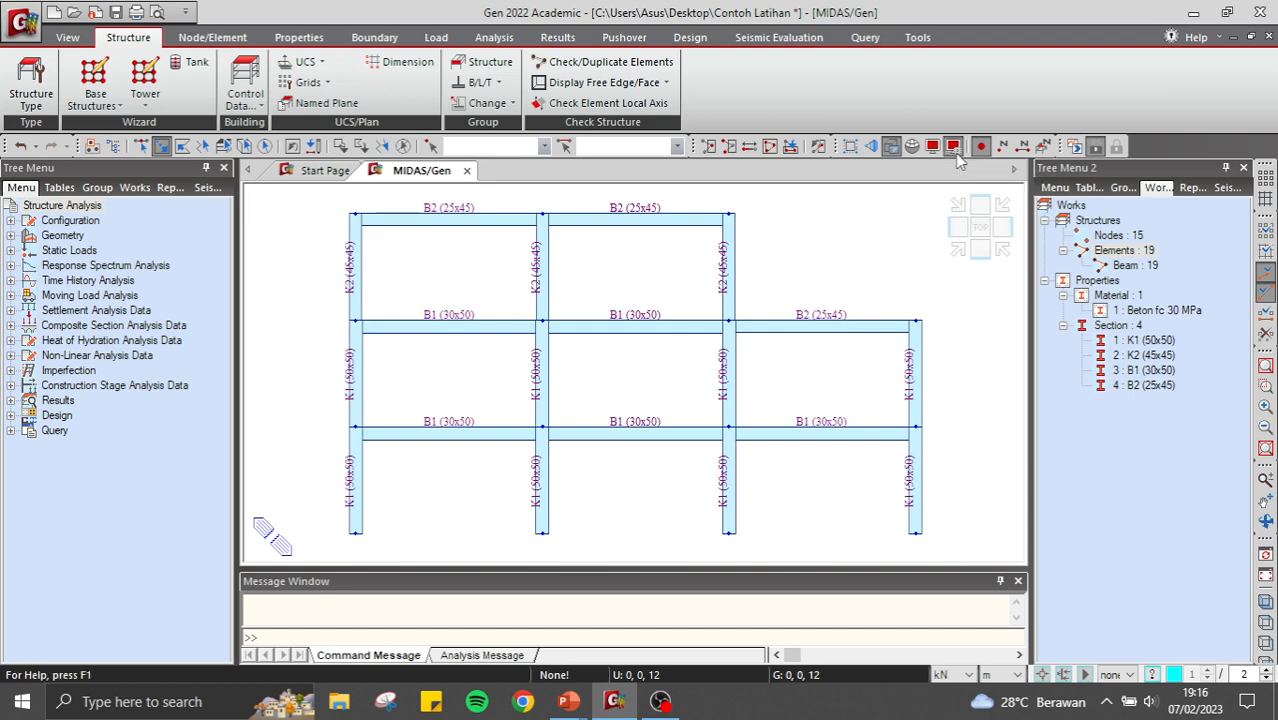
{"action": "left_click", "coordinate": [632, 192]}
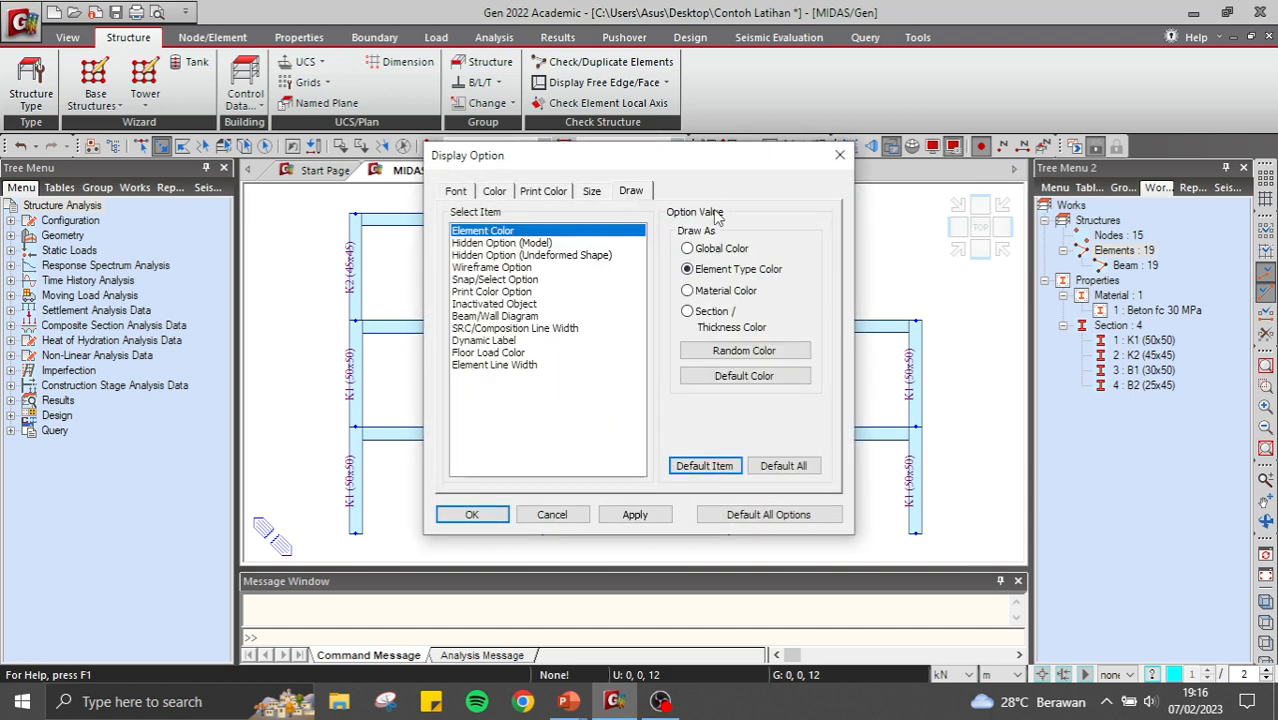
{"action": "left_click_drag", "start_coordinate": [735, 181], "coordinate": [1073, 158]}
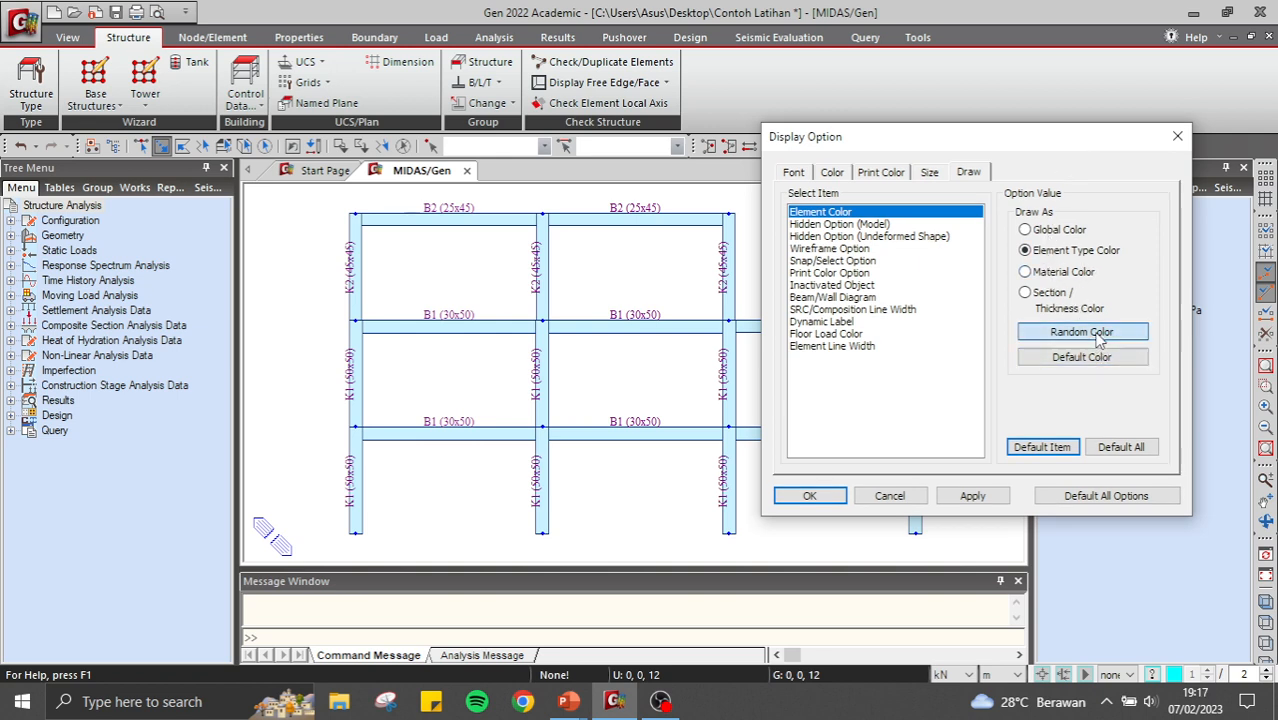
{"action": "left_click", "coordinate": [985, 495]}
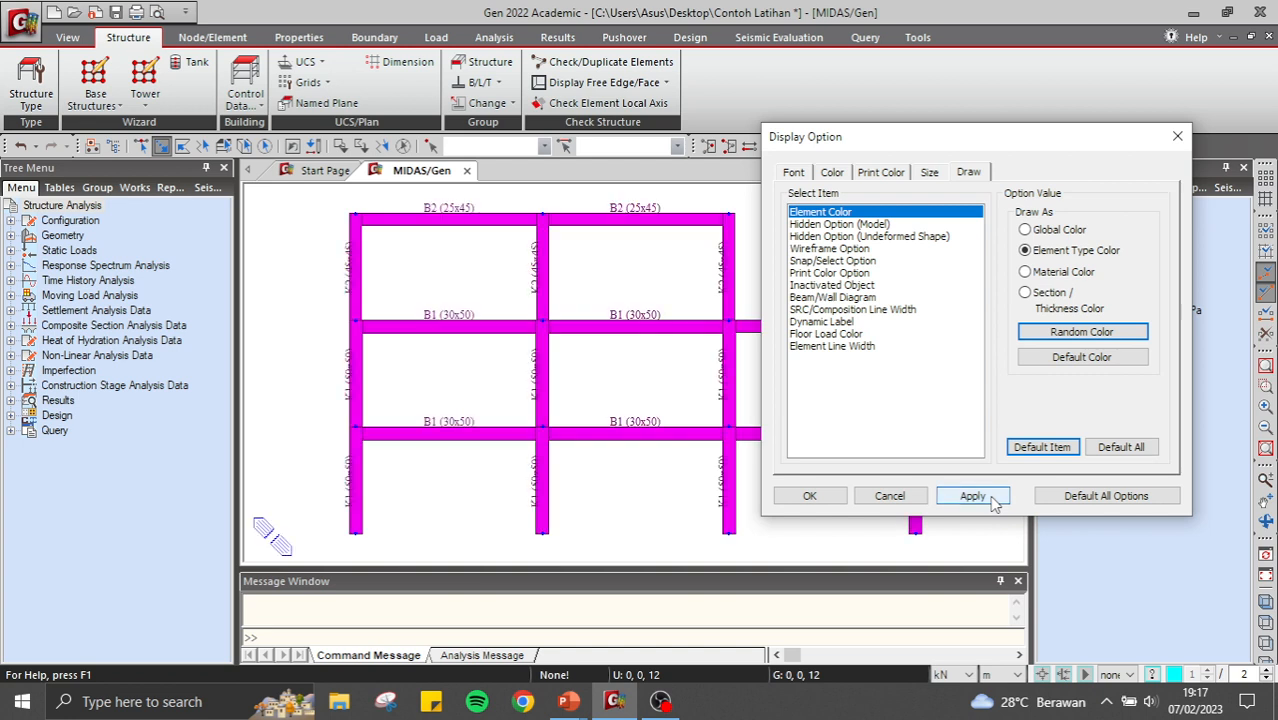
{"action": "left_click", "coordinate": [1064, 276]}
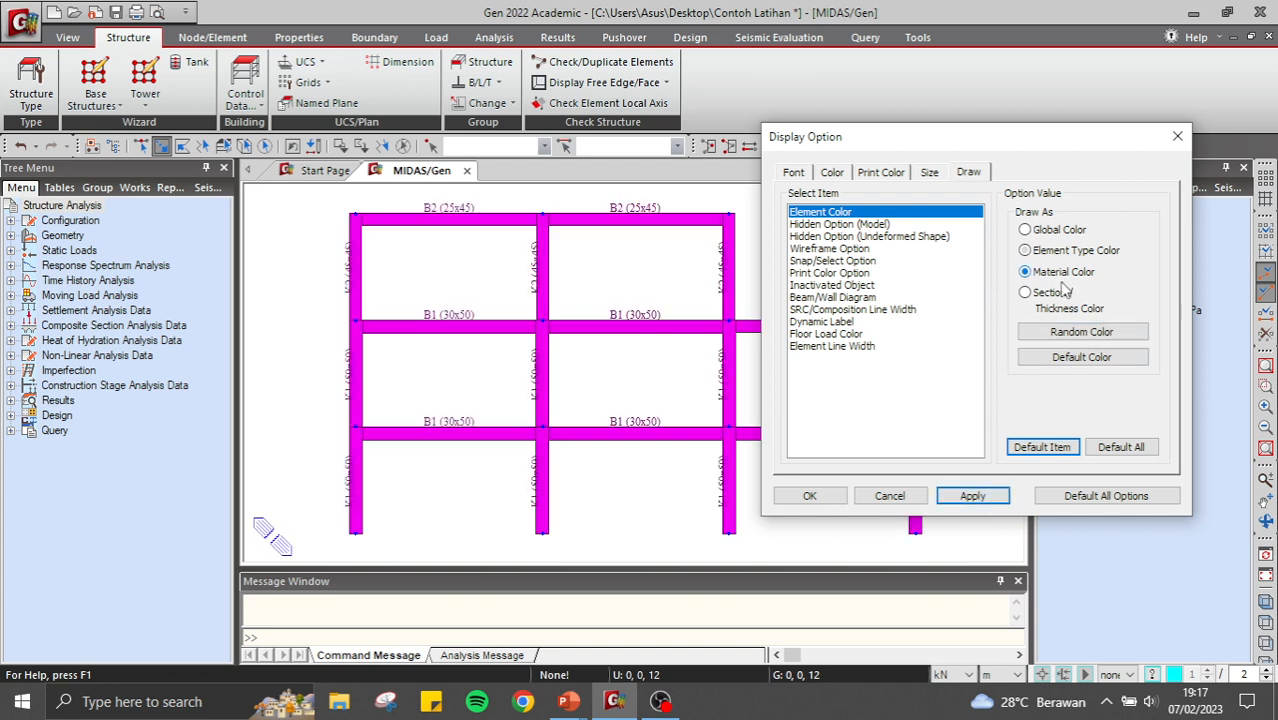
{"action": "left_click", "coordinate": [1078, 336]}
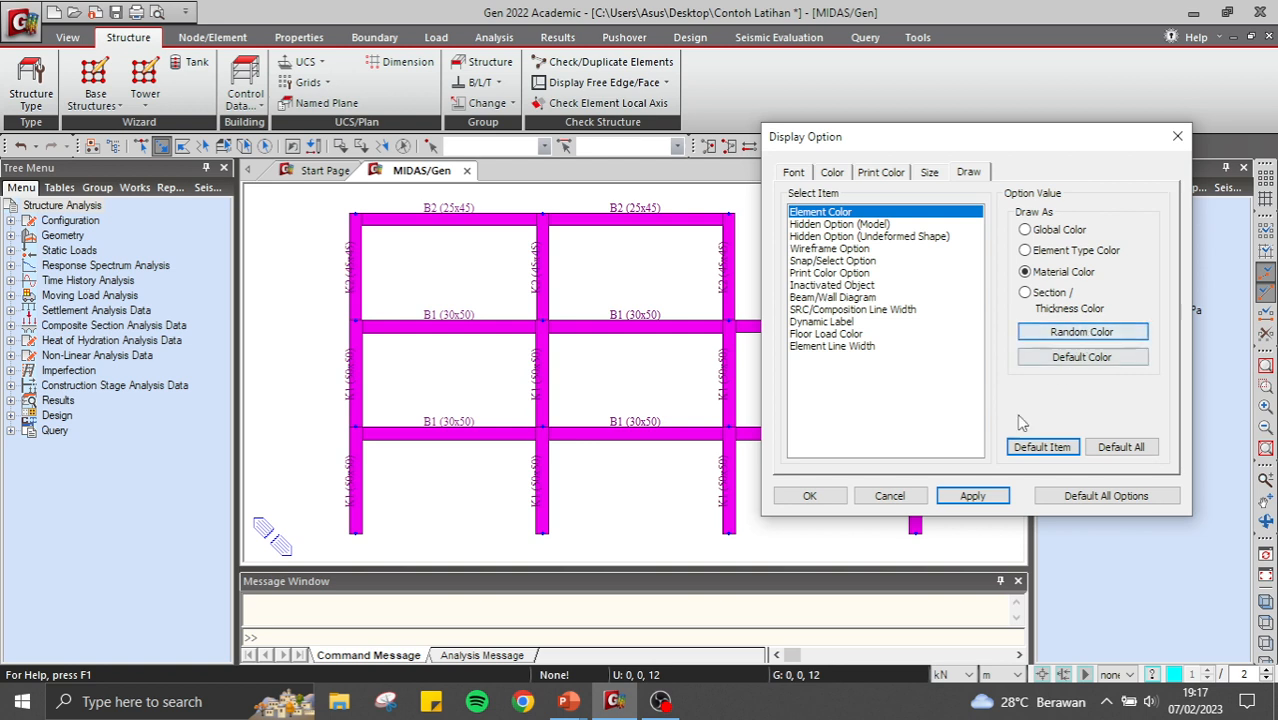
{"action": "left_click", "coordinate": [973, 498]}
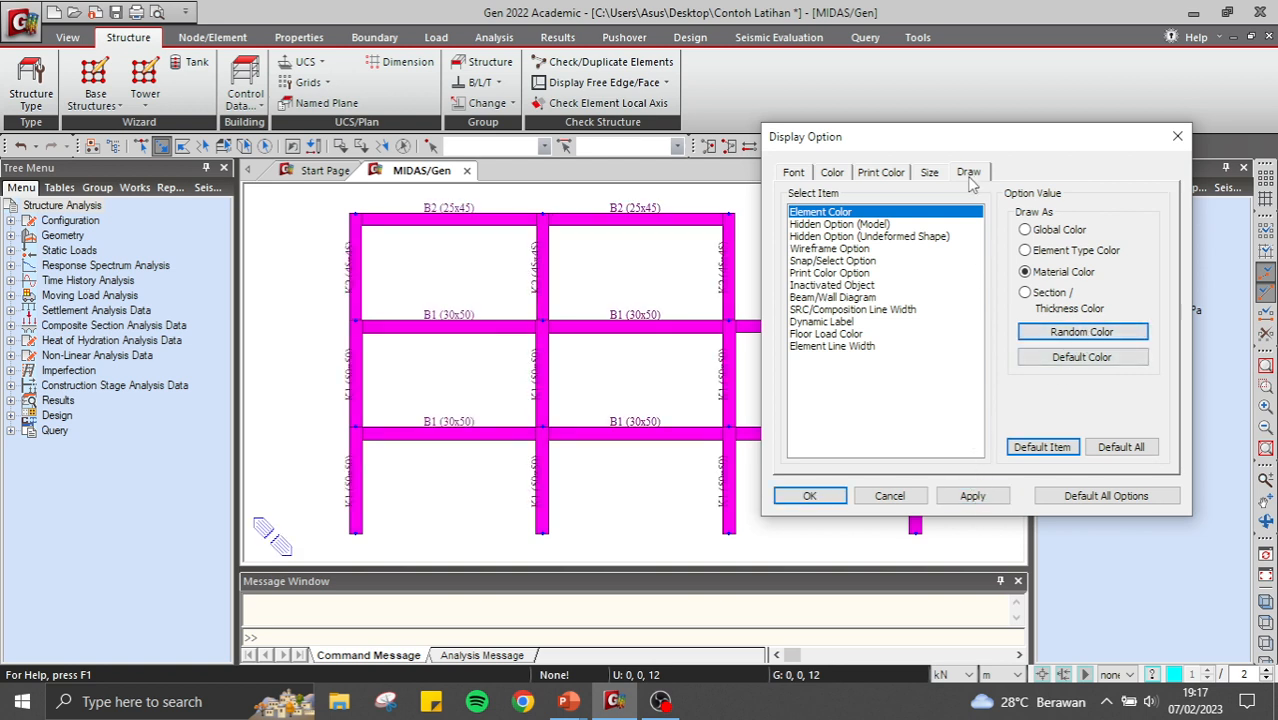
{"action": "left_click", "coordinate": [1177, 136]}
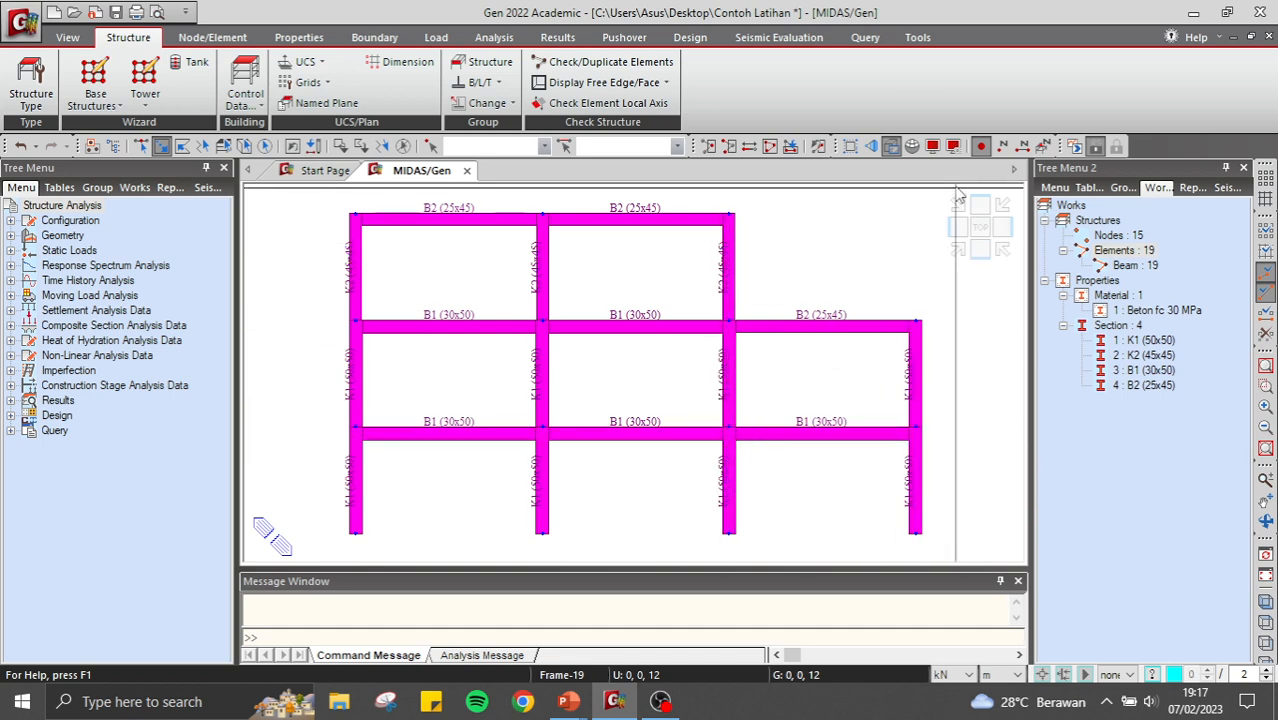
Restore all drawing options to their defaults and try a random colour by Element Type Color.
{"action": "left_click", "coordinate": [955, 148]}
{"action": "mouse_move", "coordinate": [636, 166]}
{"action": "left_mouse_down"}
{"action": "mouse_move", "coordinate": [825, 124]}
{"action": "mouse_move", "coordinate": [996, 125]}
{"action": "left_mouse_up"}
{"action": "left_click", "coordinate": [992, 152]}
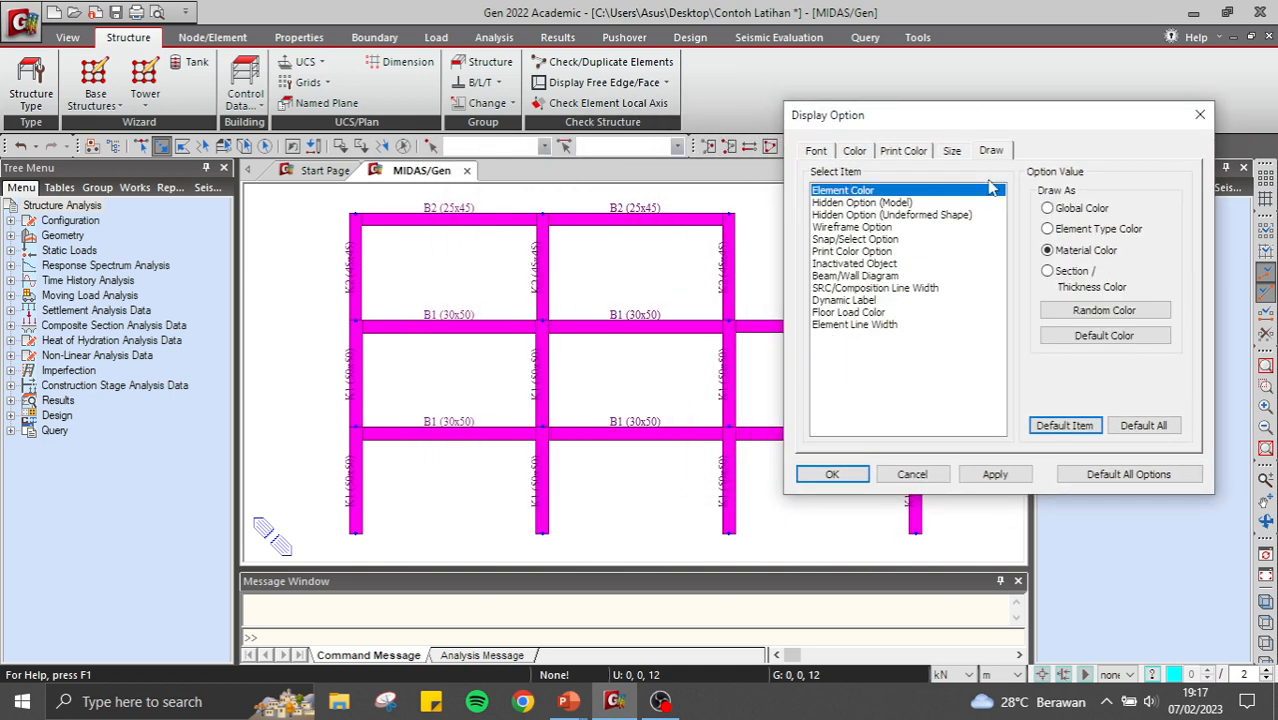
{"action": "left_click", "coordinate": [1070, 208]}
{"action": "left_click", "coordinate": [1135, 428]}
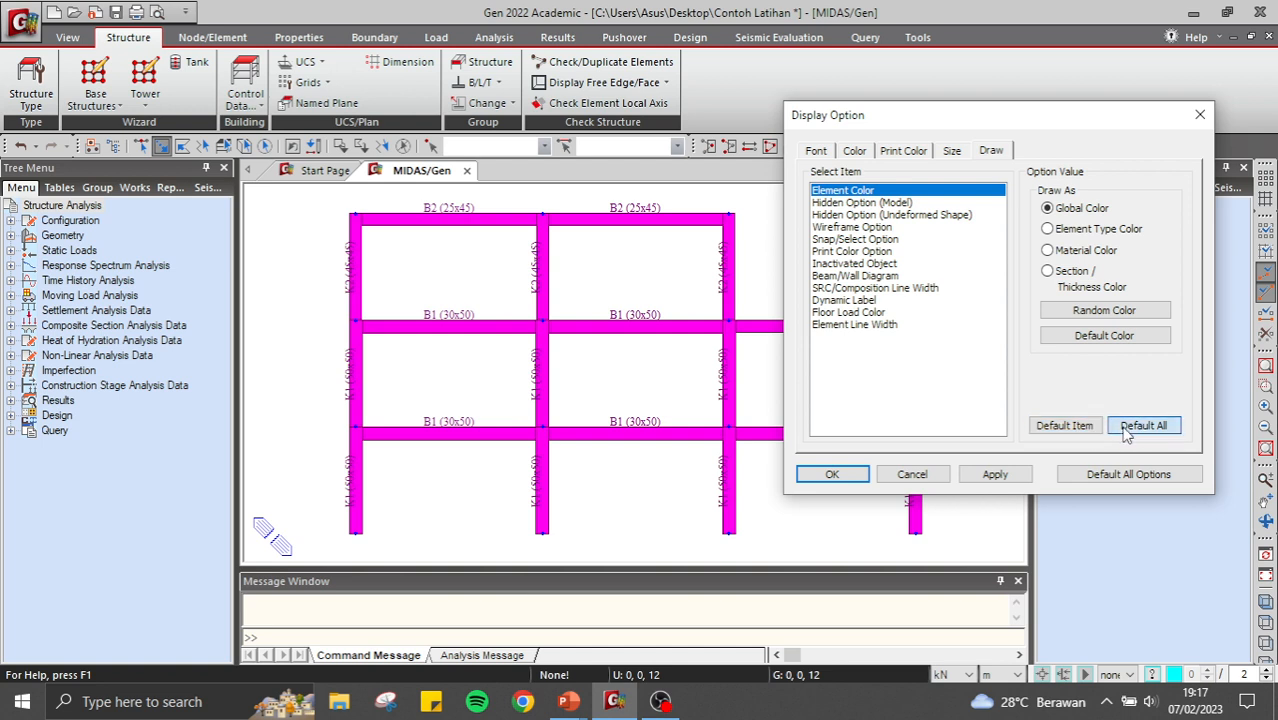
{"action": "left_click", "coordinate": [992, 475]}
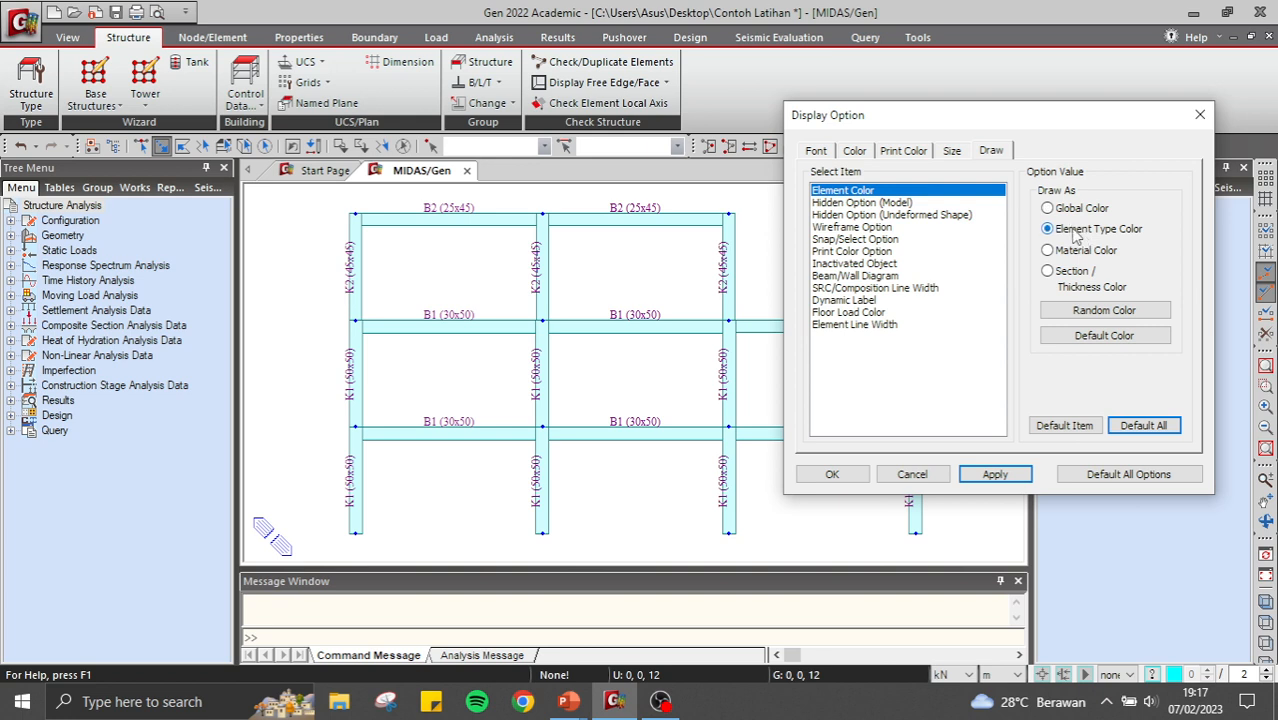
{"action": "left_click", "coordinate": [1072, 310]}
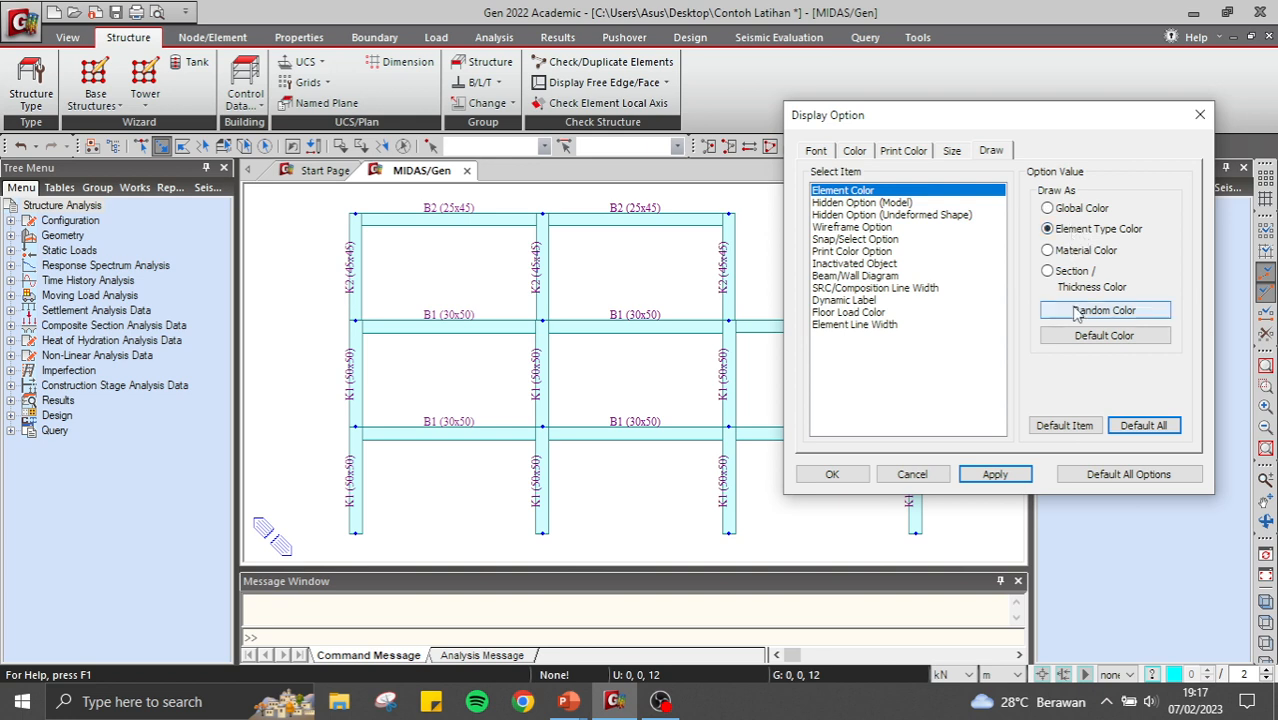
{"action": "left_click", "coordinate": [990, 475]}
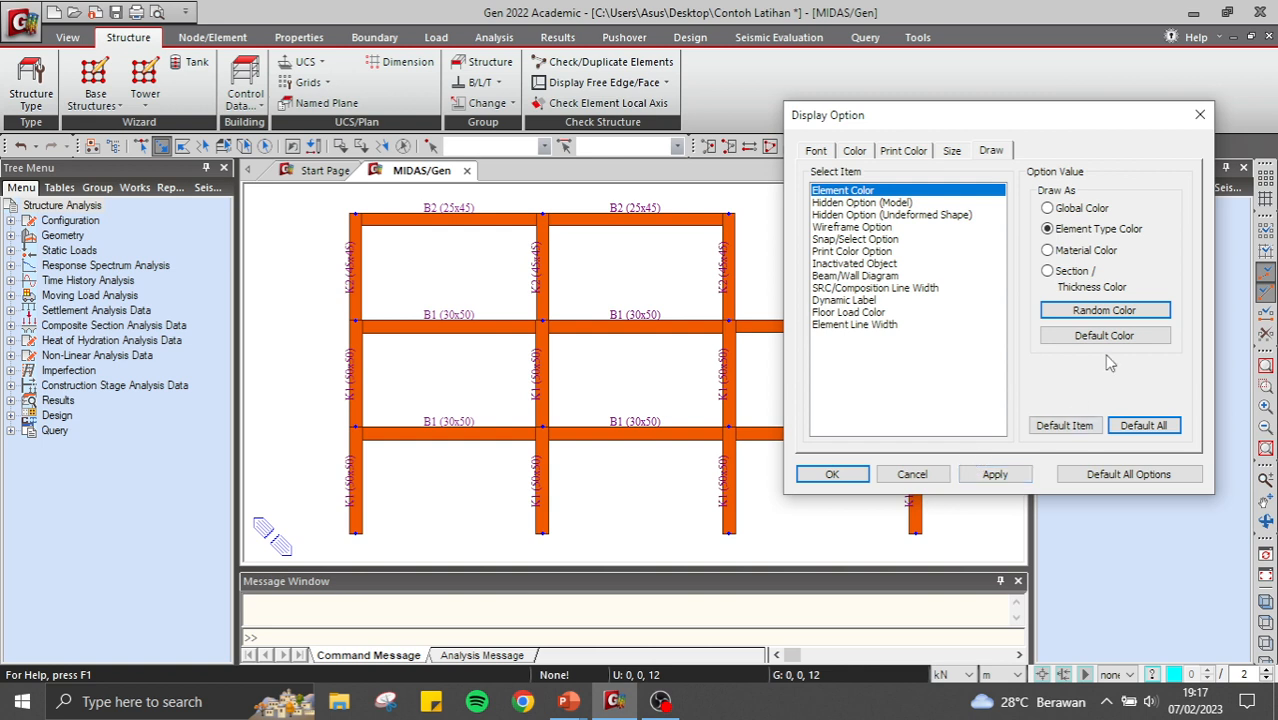
Draw the elements by Section / Thickness Color and apply random colours to distinguish the sections.
{"action": "left_click", "coordinate": [1087, 285]}
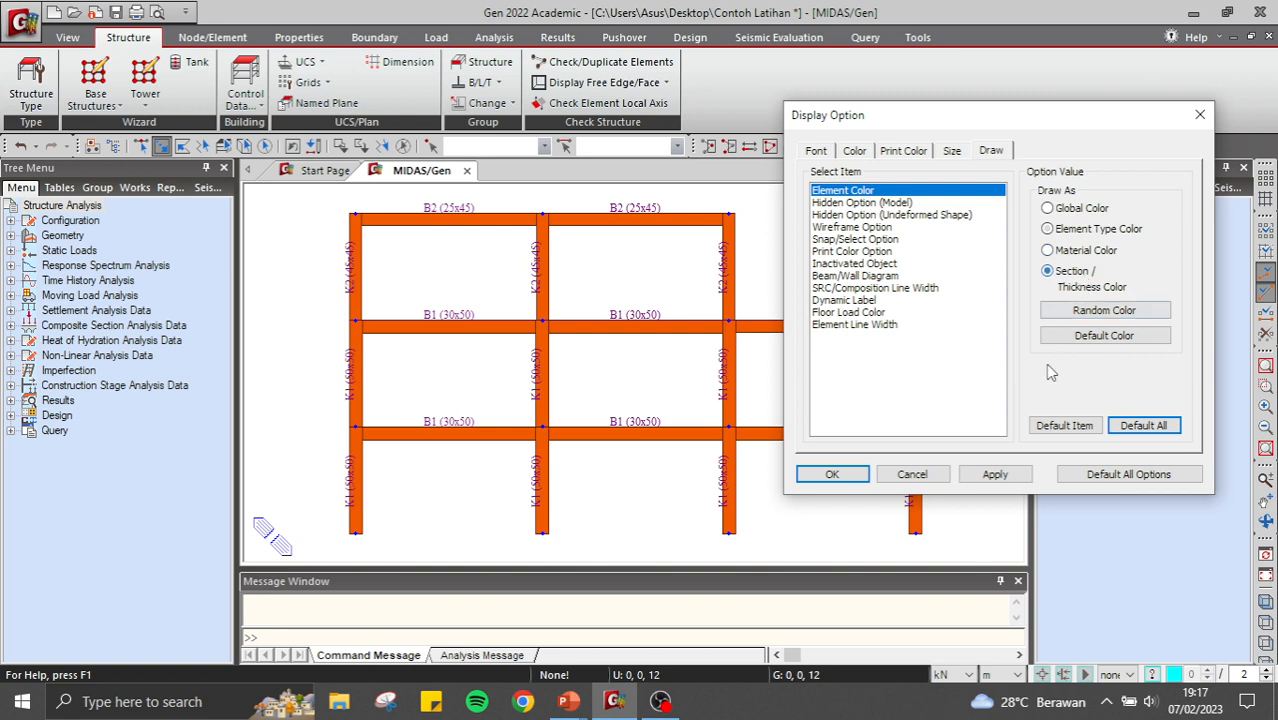
{"action": "left_click", "coordinate": [998, 473]}
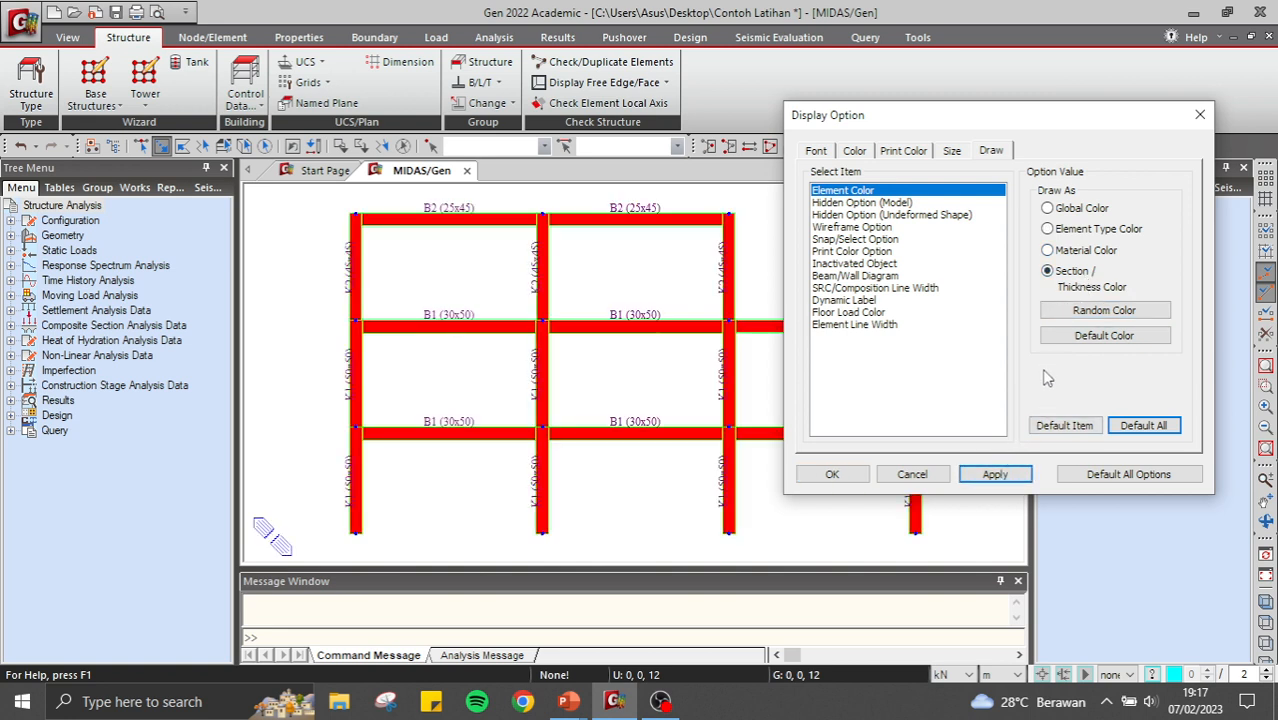
{"action": "left_click", "coordinate": [1080, 310]}
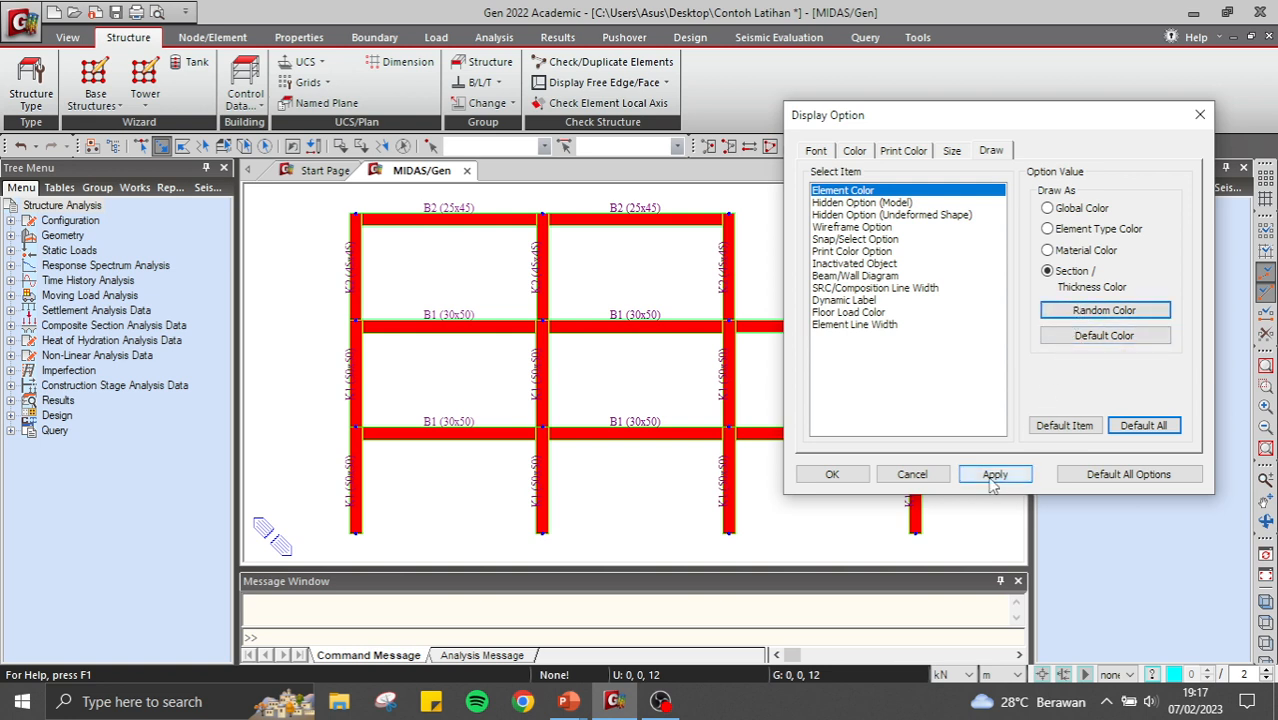
{"action": "left_click", "coordinate": [995, 474]}
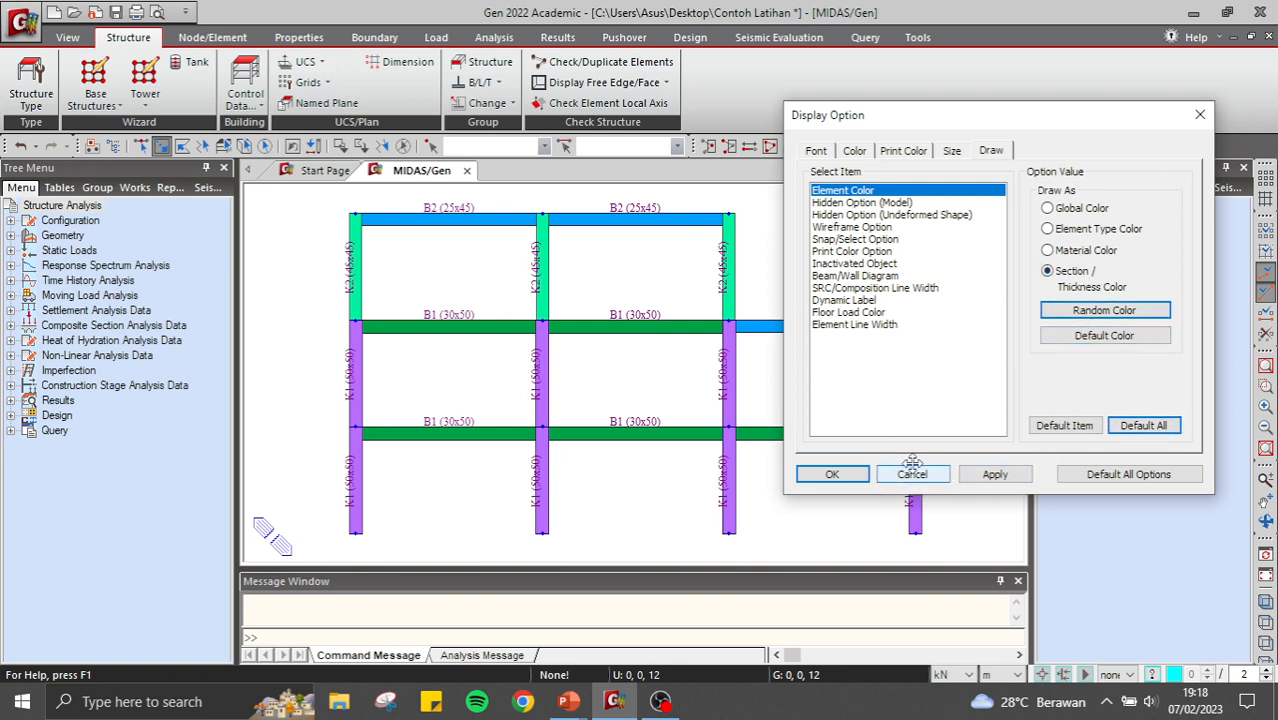
{"action": "left_click", "coordinate": [1200, 114]}
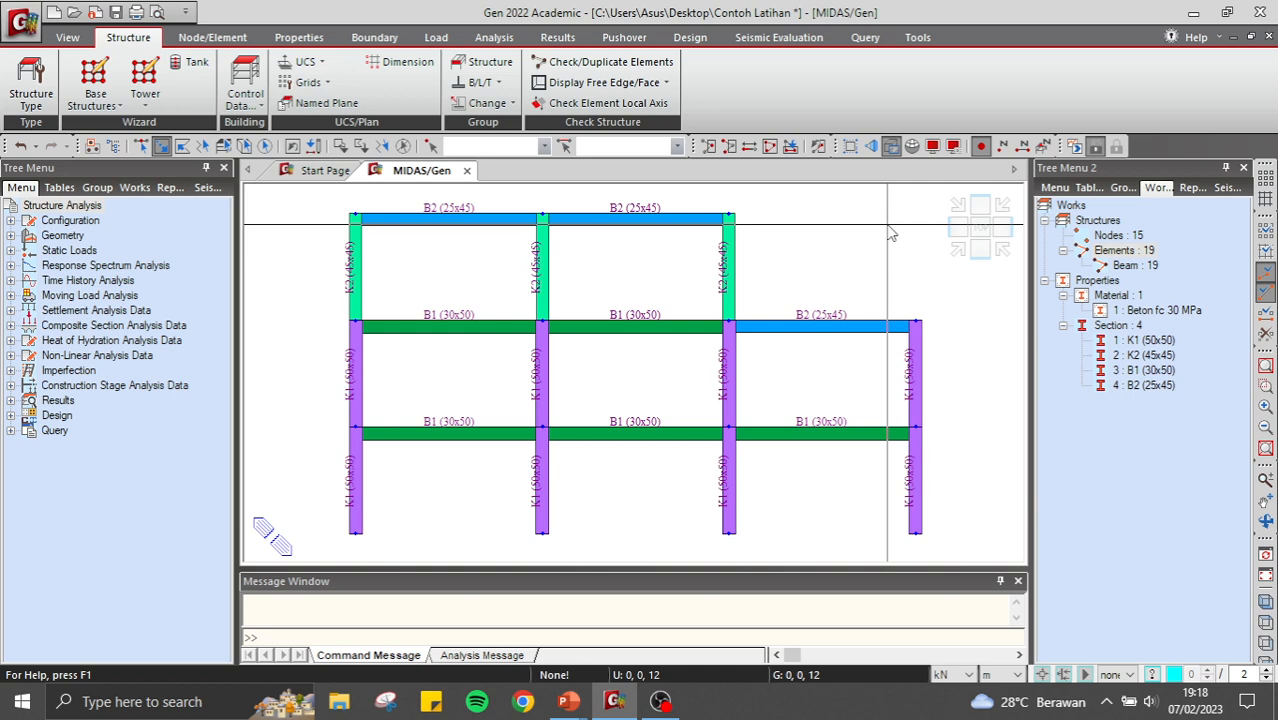
Turn off the Property Name labels on the model.
{"action": "left_click", "coordinate": [932, 146]}
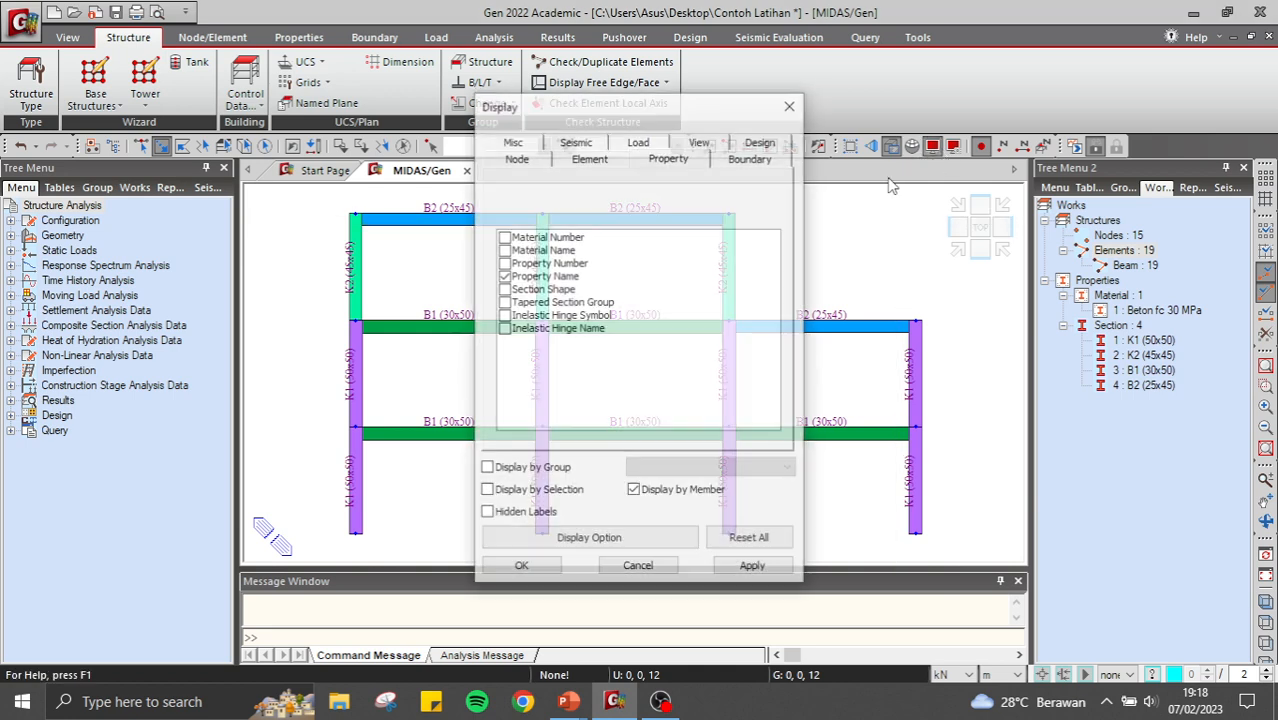
{"action": "left_click", "coordinate": [528, 278]}
{"action": "left_click", "coordinate": [503, 276]}
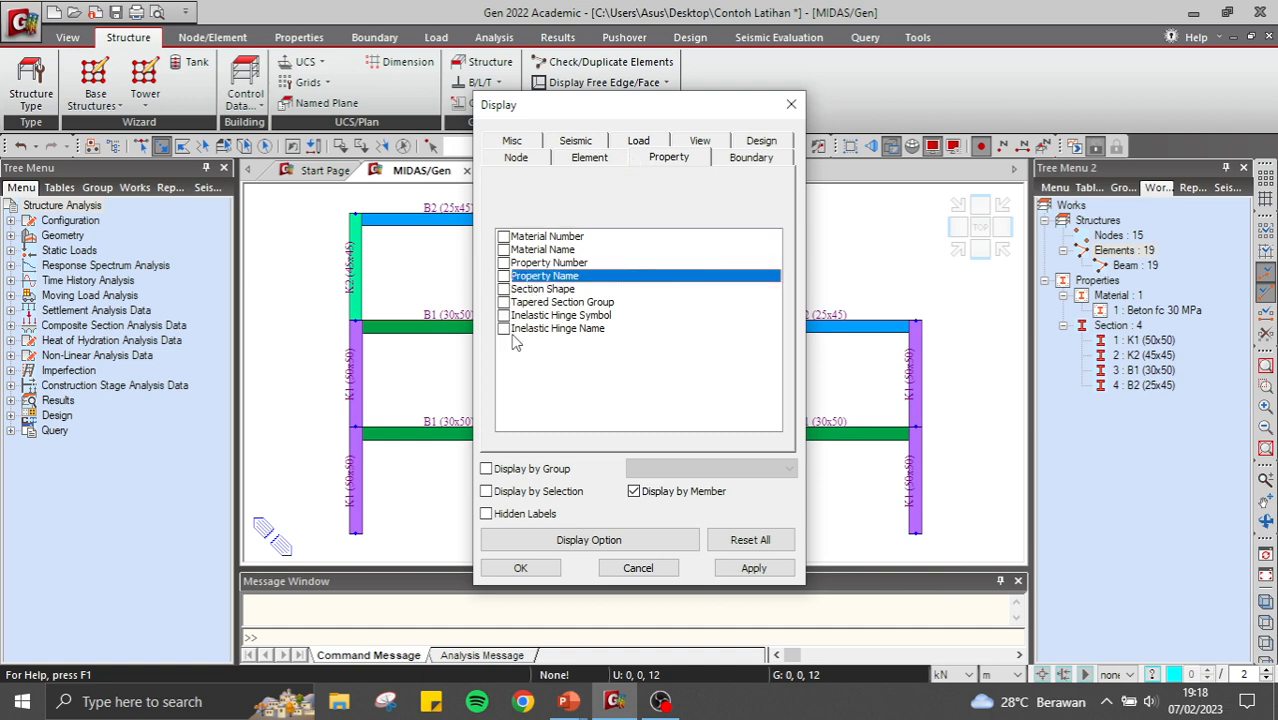
{"action": "left_click", "coordinate": [552, 567]}
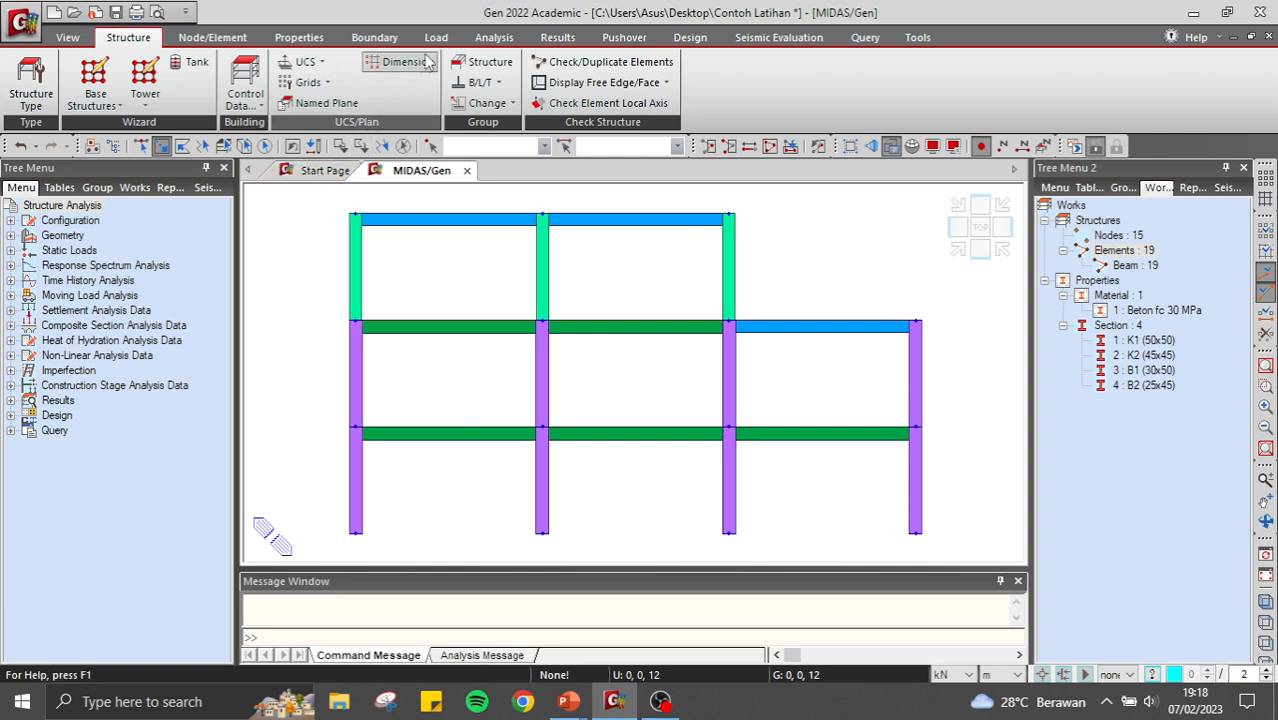
Add fixed supports to the four column base nodes, restraining all displacements (D-ALL) and rotations (R-ALL).
{"action": "left_click", "coordinate": [374, 37]}
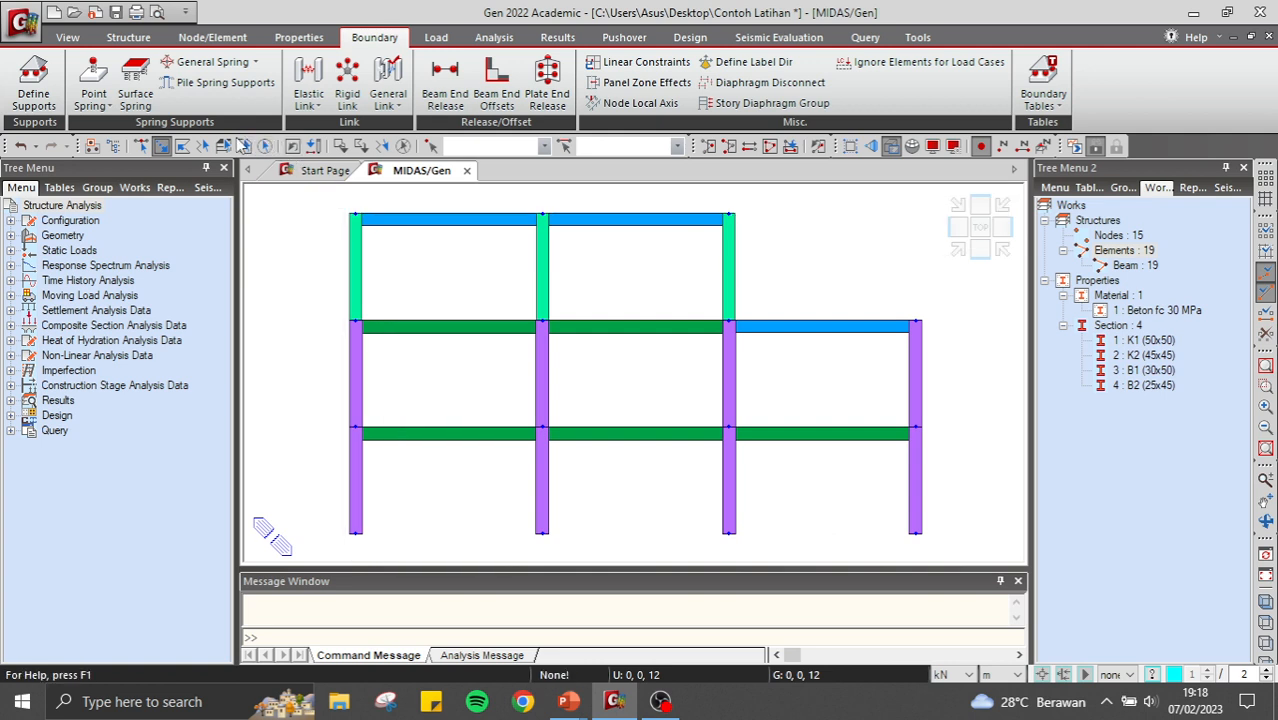
{"action": "left_click_drag", "start_coordinate": [323, 504], "coordinate": [952, 562]}
{"action": "left_click", "coordinate": [33, 82]}
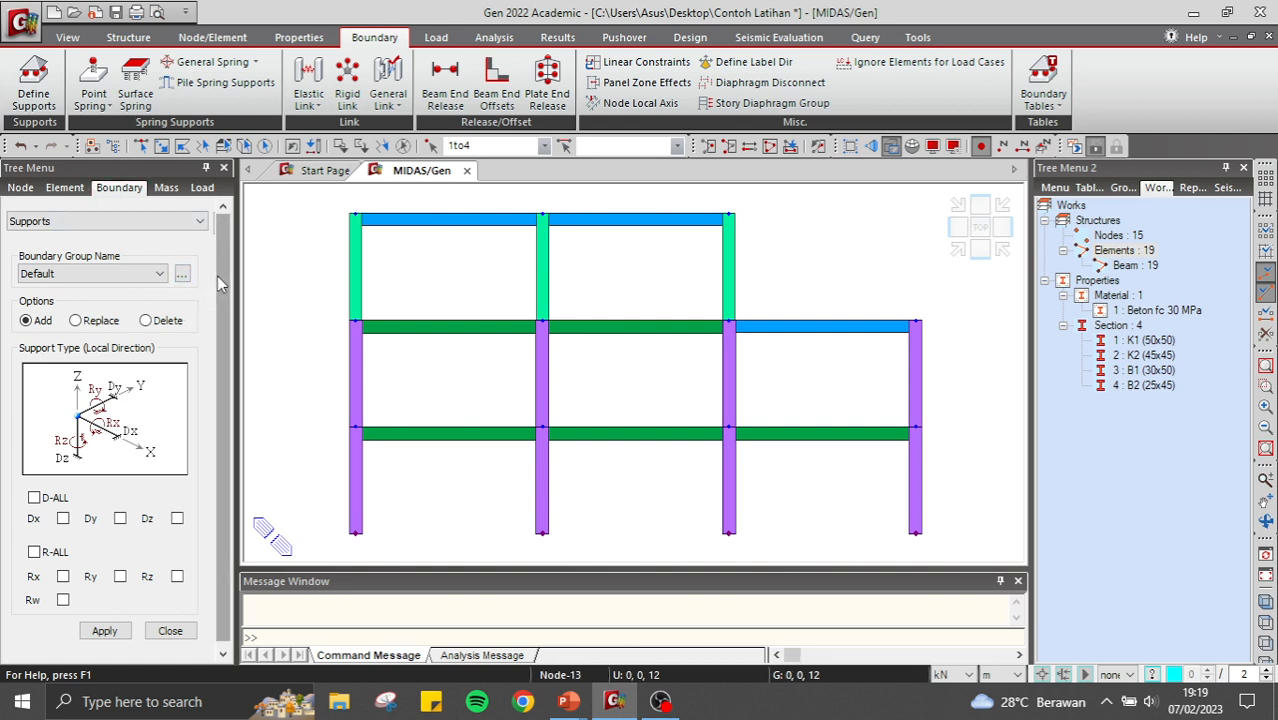
{"action": "scroll", "coordinate": [217, 280], "scroll_direction": "down", "scroll_amount": 1}
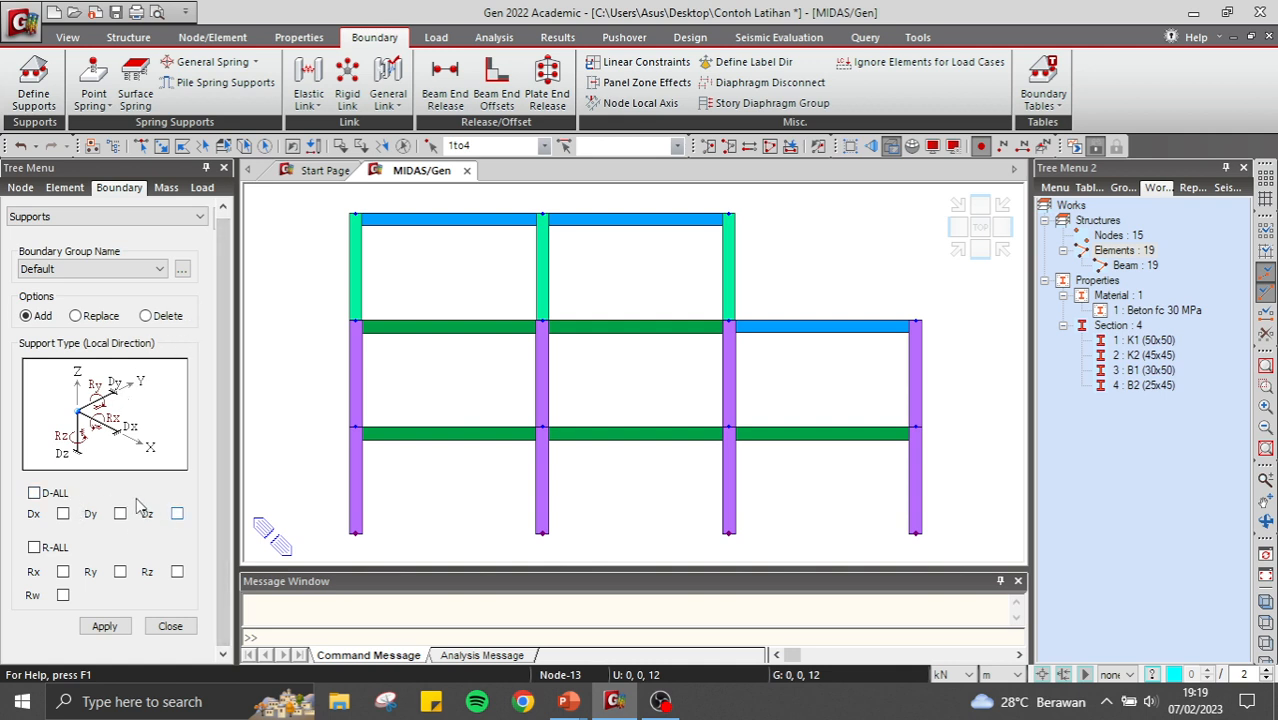
{"action": "left_click", "coordinate": [36, 494]}
{"action": "left_click", "coordinate": [34, 548]}
{"action": "left_click", "coordinate": [104, 626]}
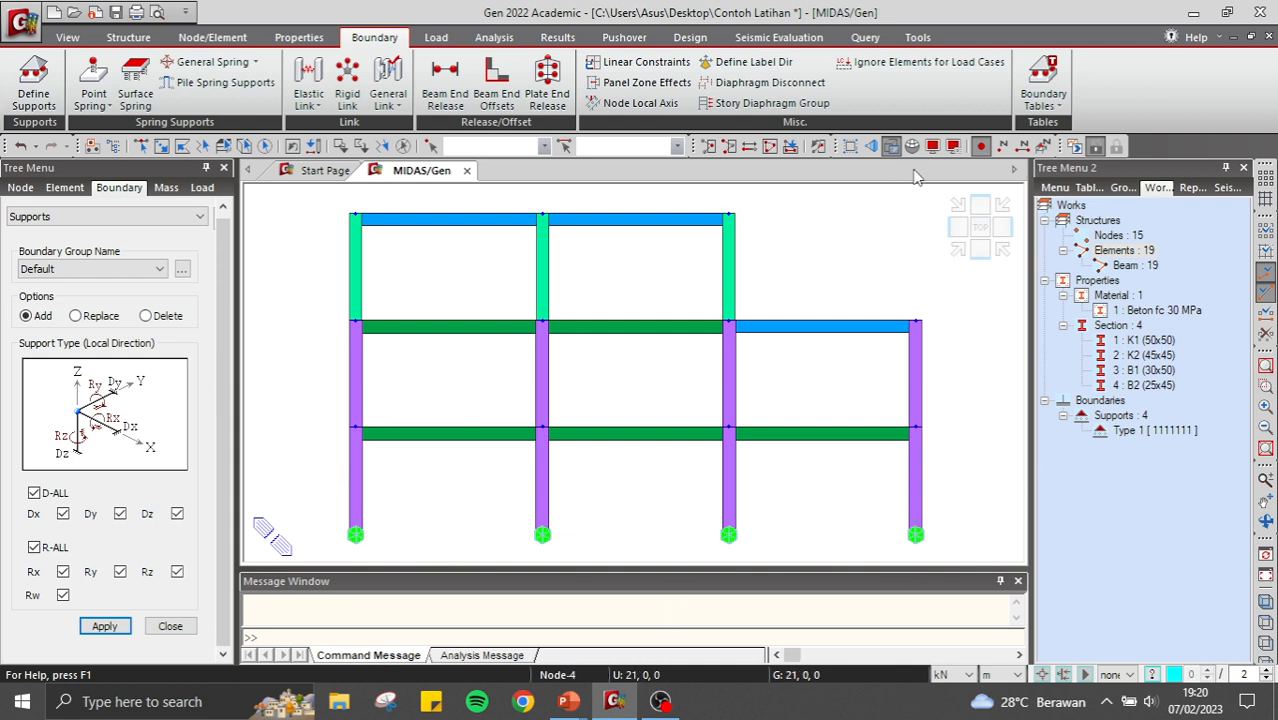
Turn on the Support by Direction boundary display so the column base restraints are drawn on the frame.
{"action": "left_click", "coordinate": [932, 146]}
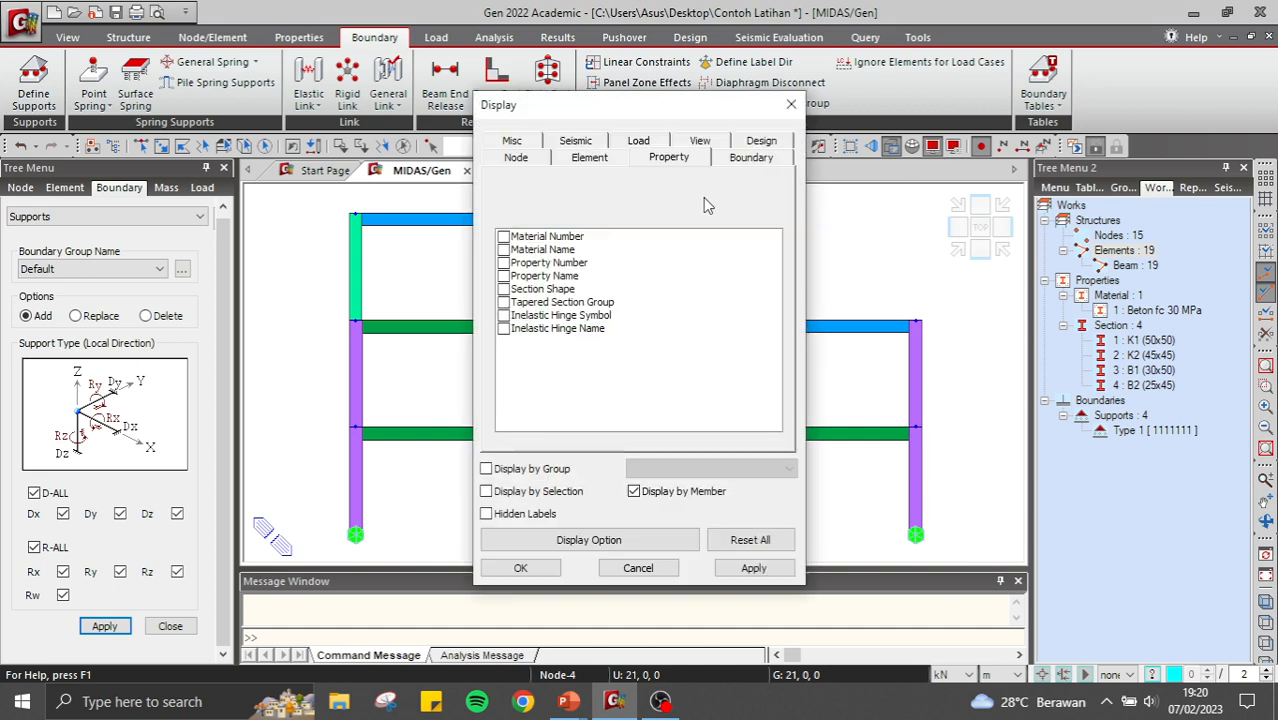
{"action": "left_click", "coordinate": [738, 160]}
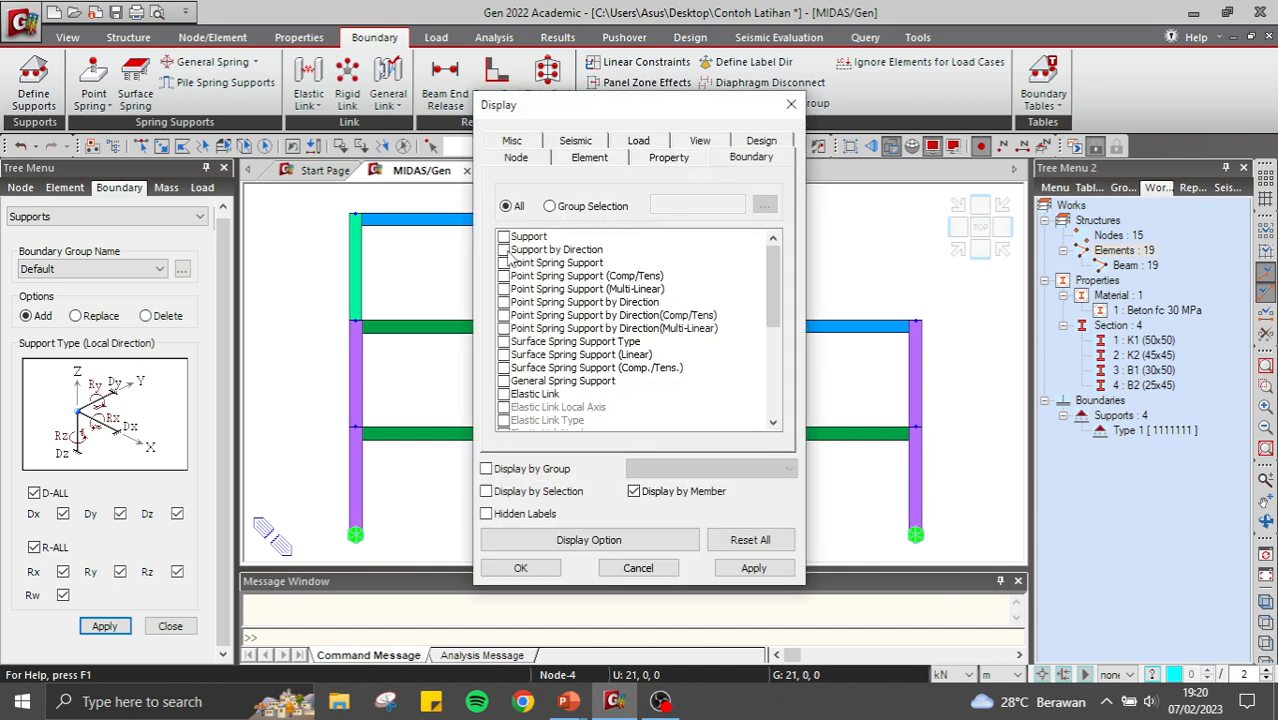
{"action": "left_click", "coordinate": [530, 249]}
{"action": "left_click", "coordinate": [520, 567]}
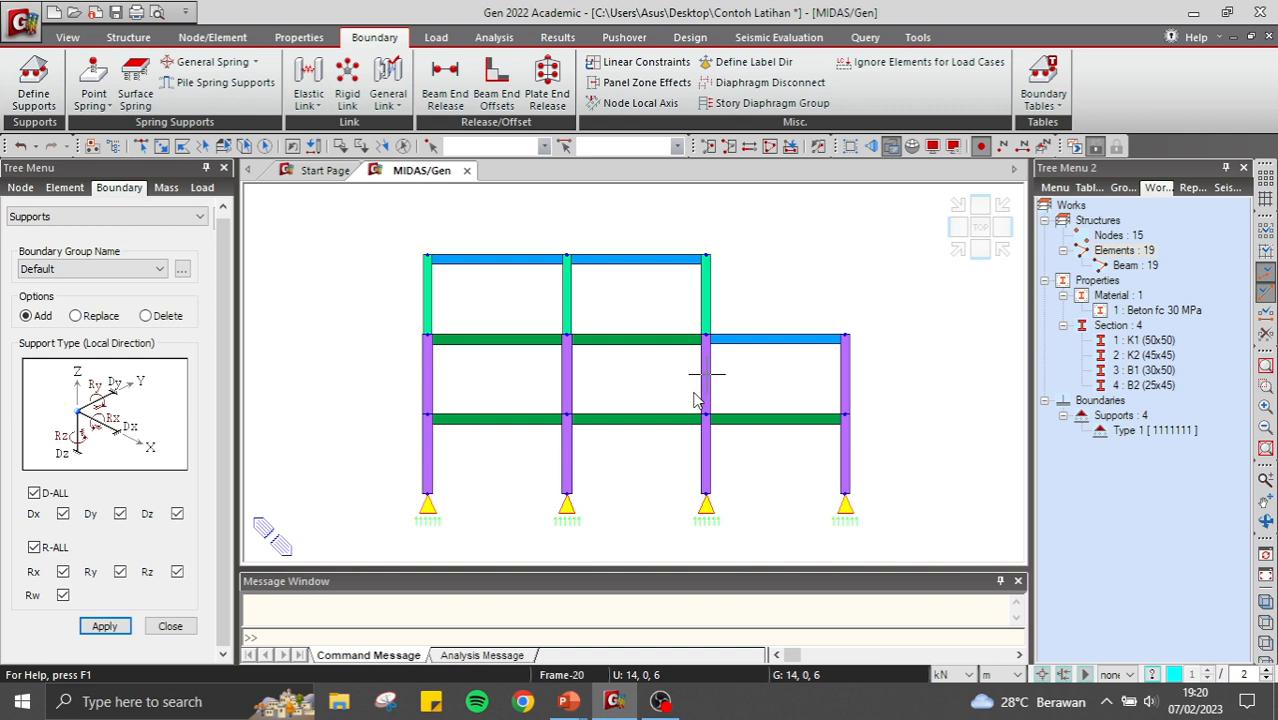
{"action": "mouse_move", "coordinate": [697, 399]}
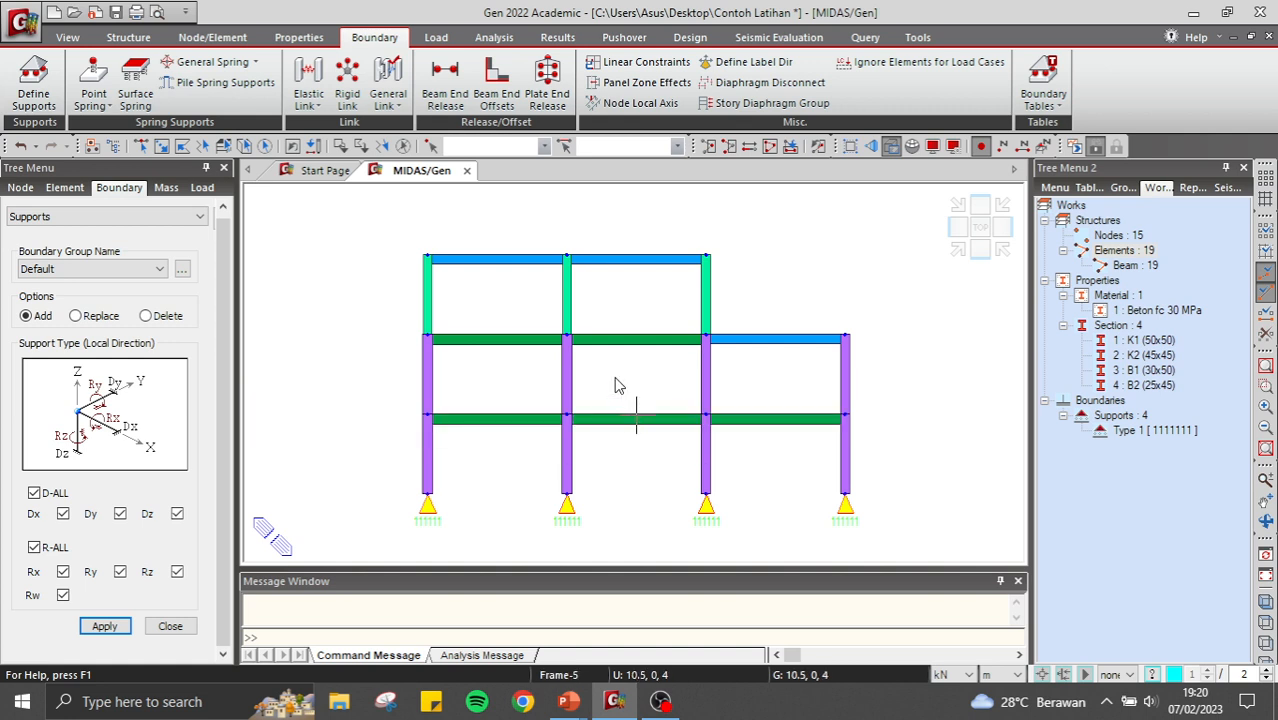
{"action": "mouse_move", "coordinate": [617, 386]}
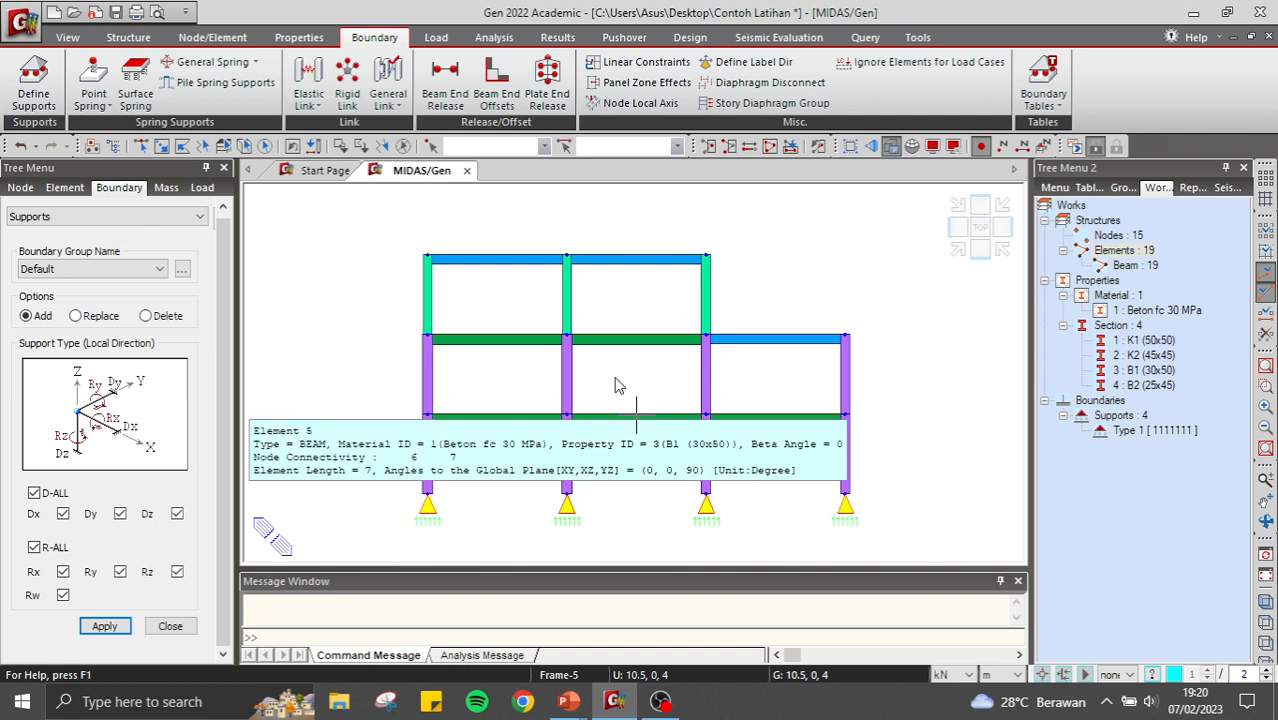
Define a static load case named SW of type Dead Load (D) with the description Berat Sendiri Struktur.
{"action": "left_click", "coordinate": [436, 37]}
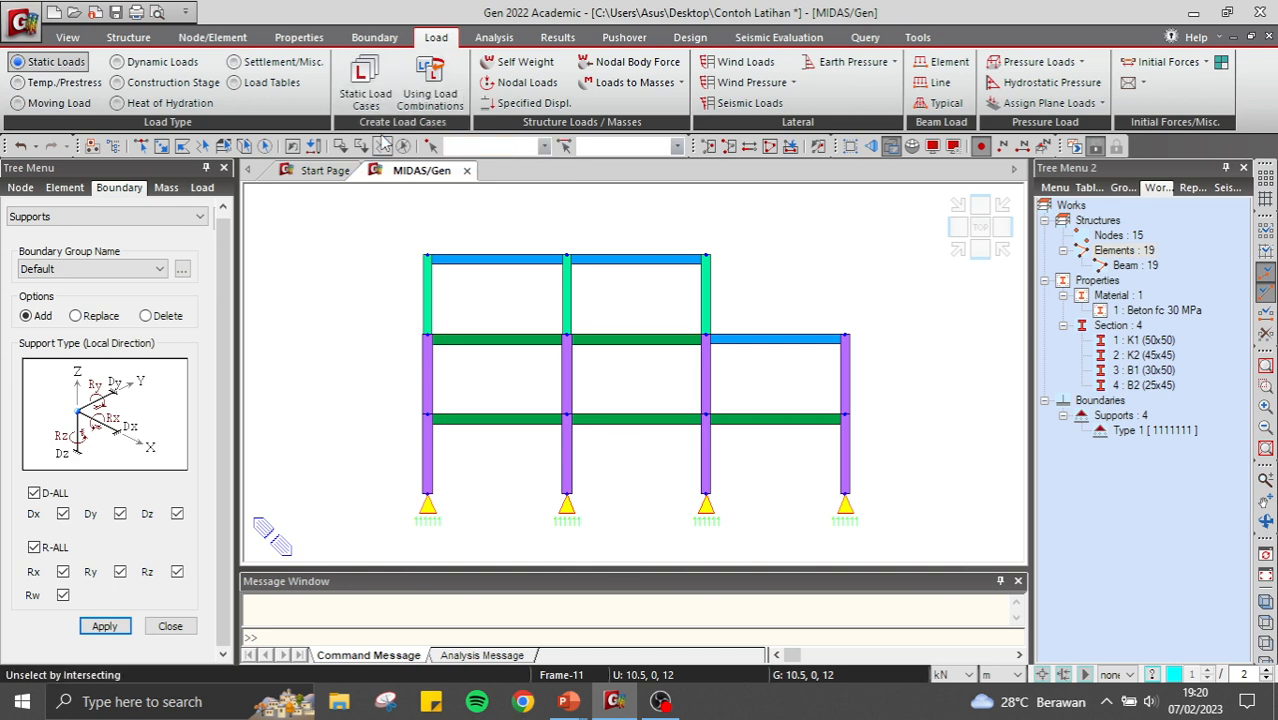
{"action": "left_click", "coordinate": [365, 85]}
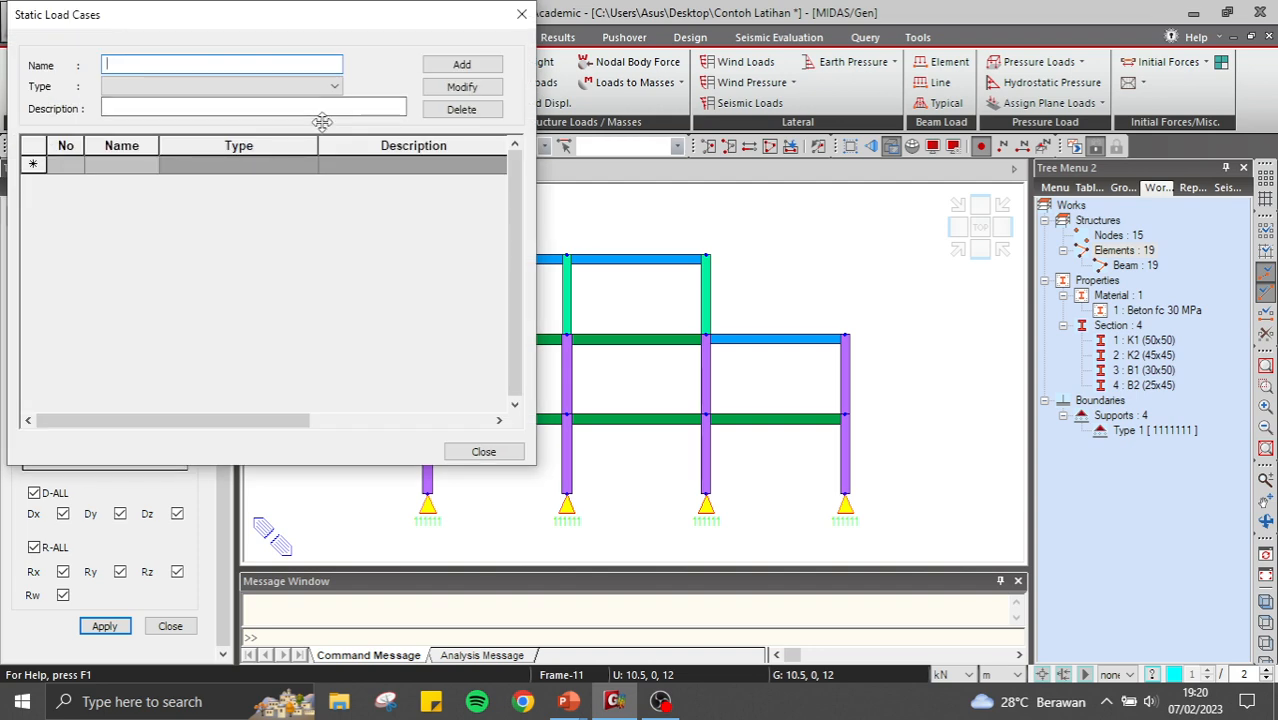
{"action": "left_click_drag", "start_coordinate": [322, 16], "coordinate": [576, 78]}
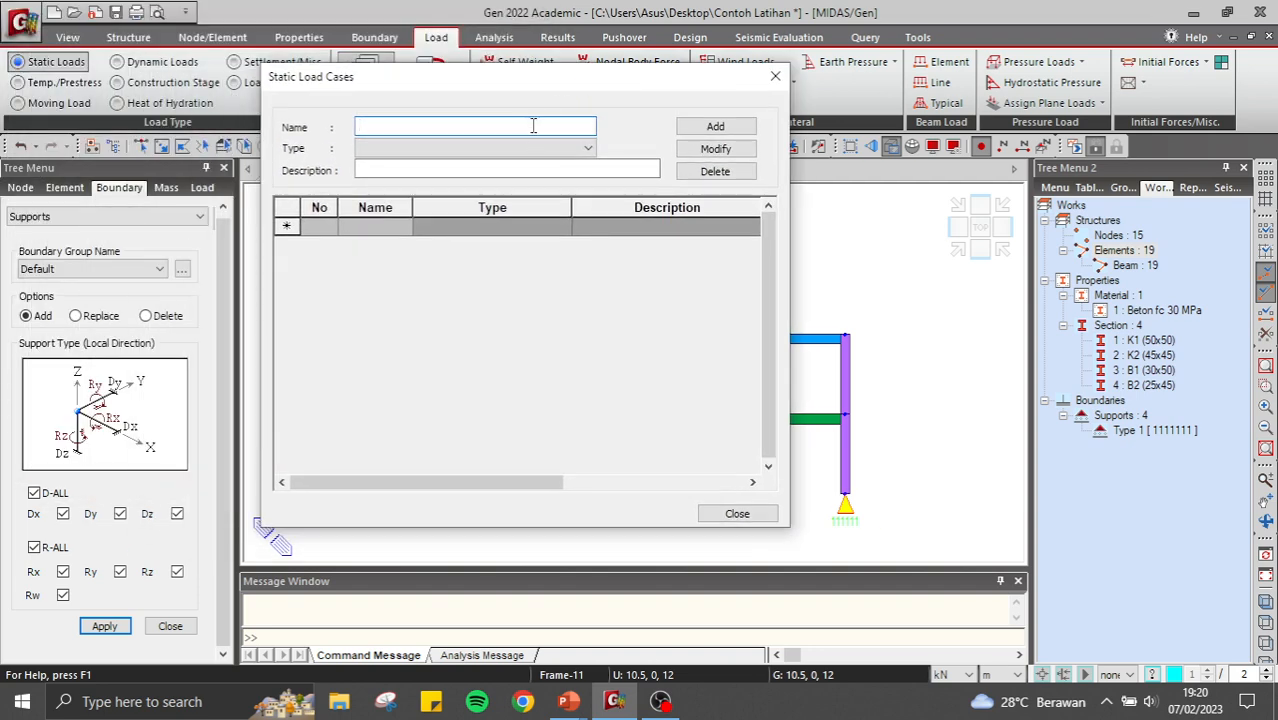
{"action": "type", "text": "SW"}
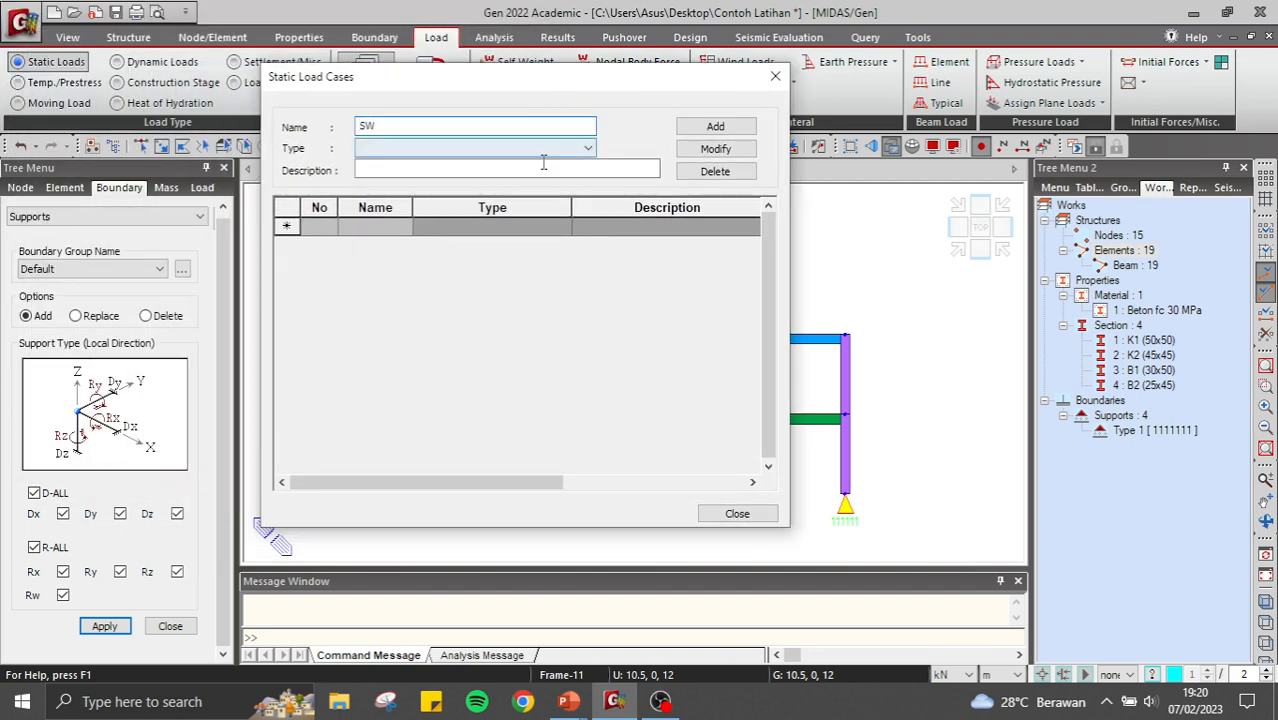
{"action": "left_click", "coordinate": [540, 150]}
{"action": "left_click", "coordinate": [530, 178]}
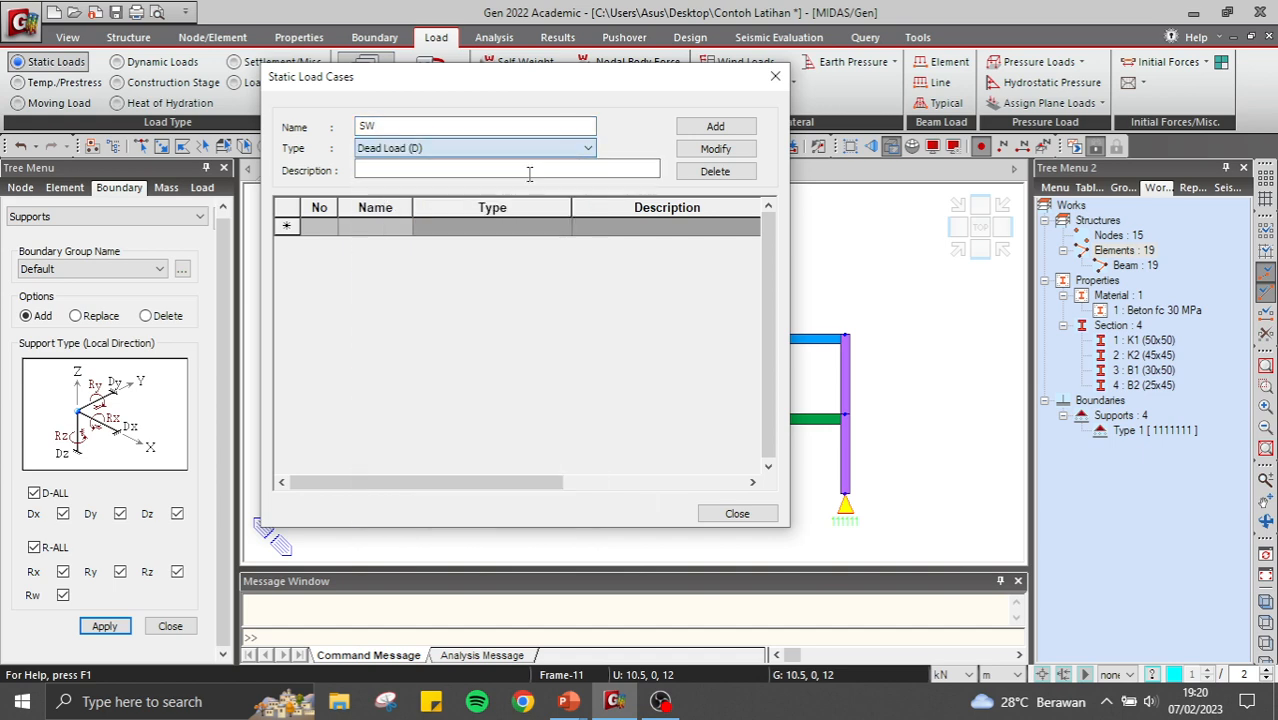
{"action": "left_click", "coordinate": [528, 171]}
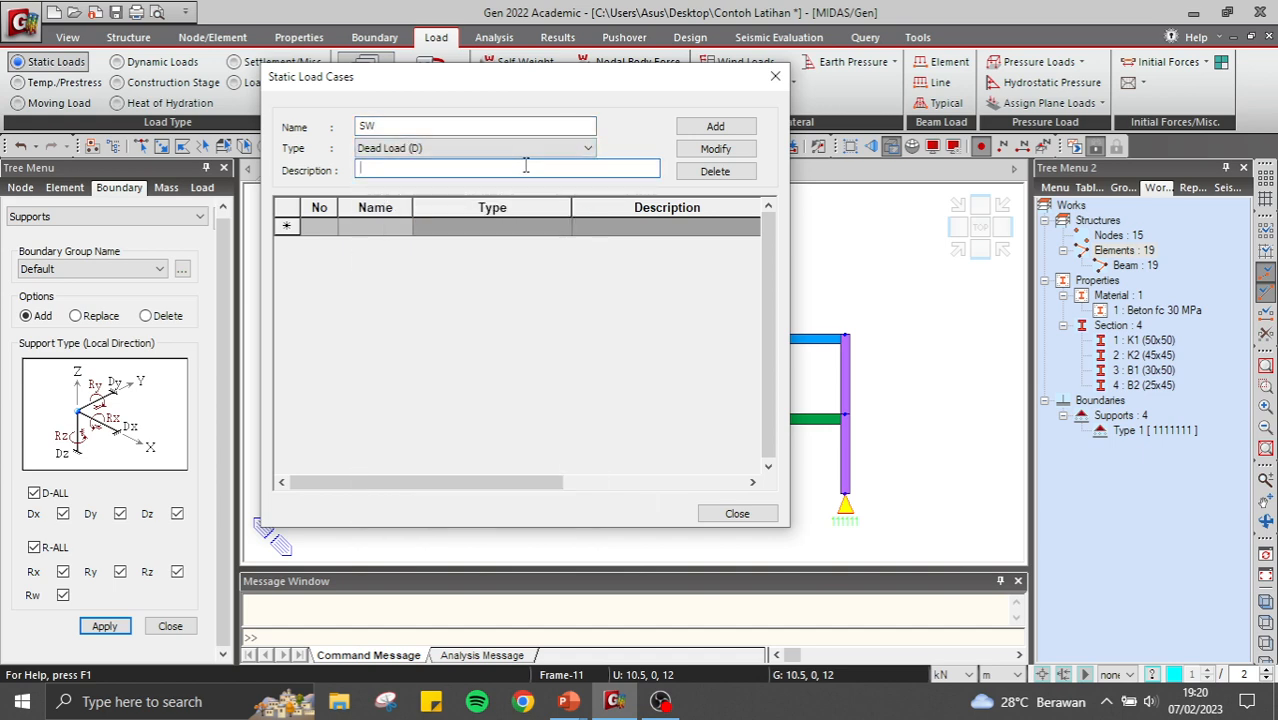
{"action": "type", "text": "Berat Sendiri Struktur"}
{"action": "left_click", "coordinate": [716, 126]}
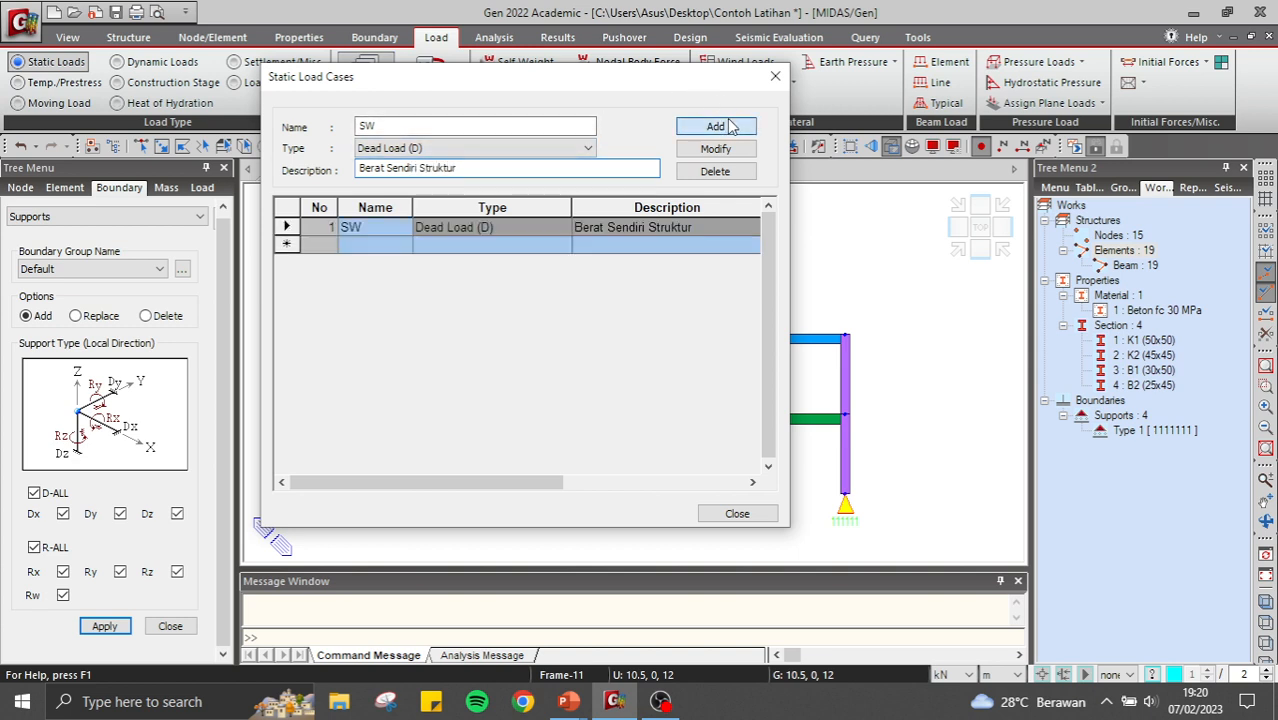
Add a static load case named SDL of type Dead Load (D) with the description Beban Mati.
{"action": "type", "text": "S"}
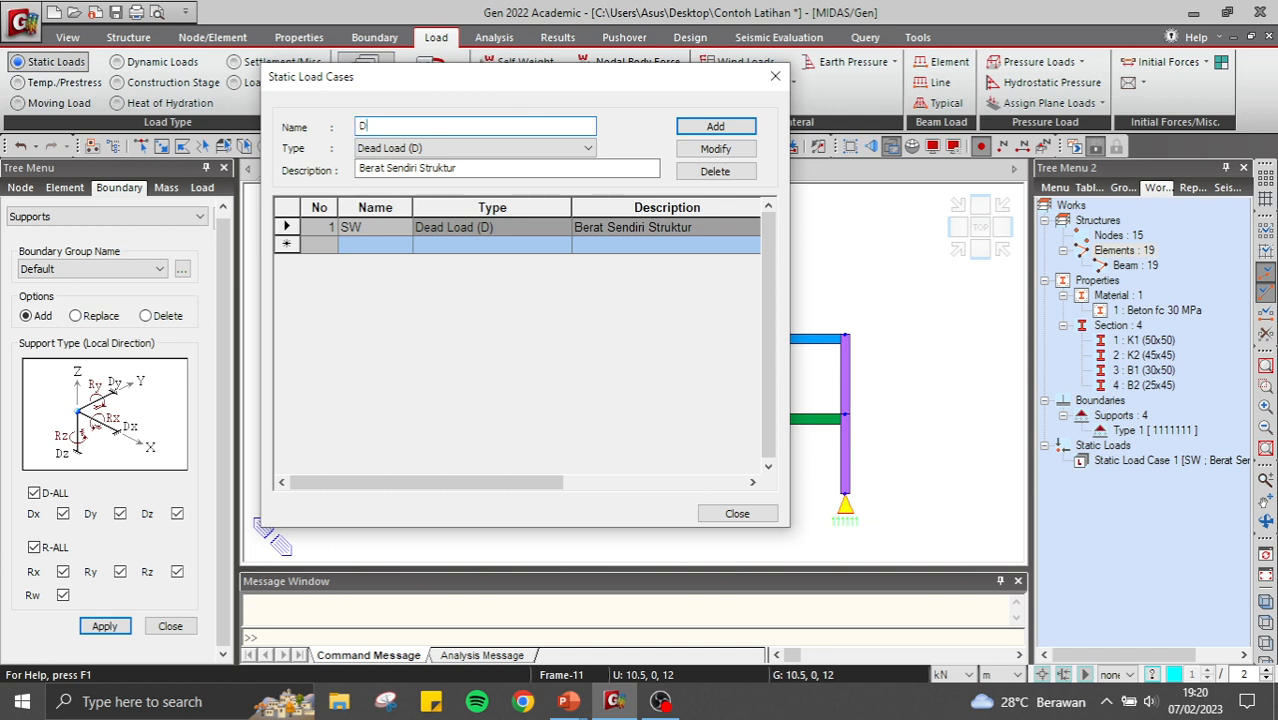
{"action": "type", "text": "DL"}
{"action": "left_click", "coordinate": [509, 149]}
{"action": "left_click", "coordinate": [490, 167]}
{"action": "left_click", "coordinate": [491, 168]}
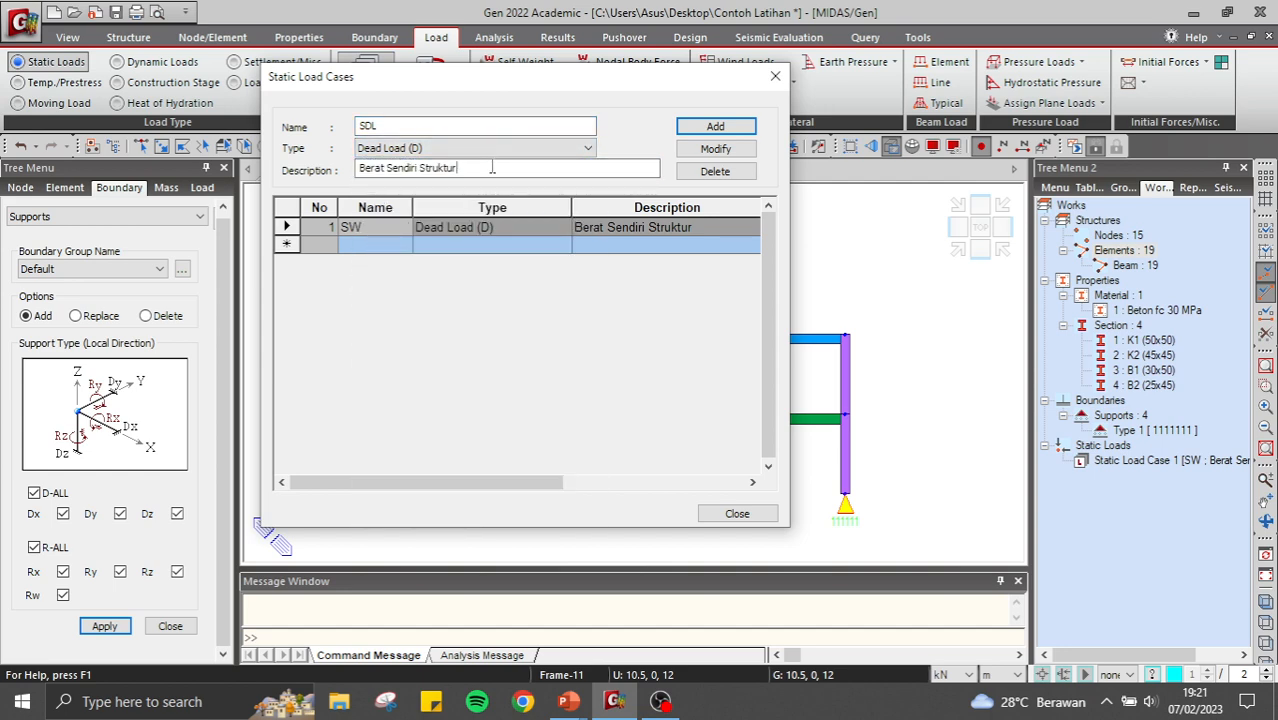
{"action": "left_click_drag", "start_coordinate": [491, 168], "coordinate": [350, 158]}
{"action": "type", "text": "Beban Mati"}
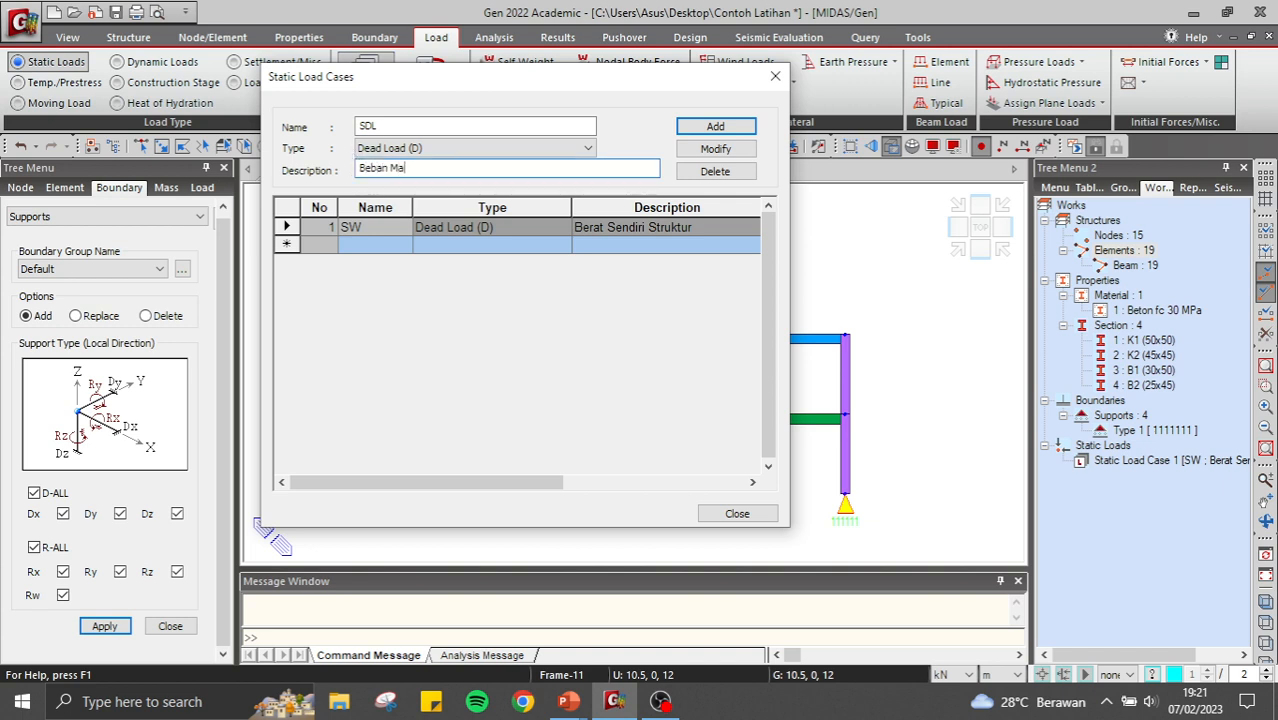
{"action": "left_click", "coordinate": [715, 126]}
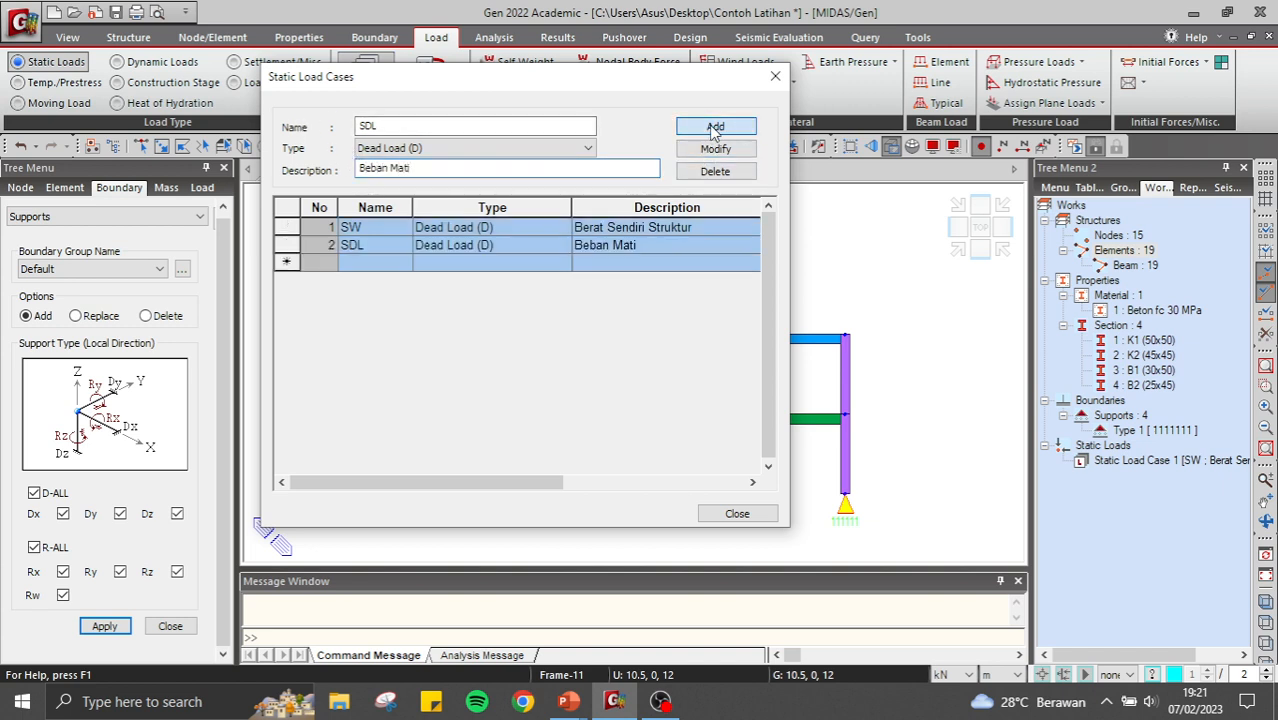
Add a static load case named LL of type Live Load (L) with the description Beban Hidup.
{"action": "type", "text": "LL"}
{"action": "left_click", "coordinate": [533, 148]}
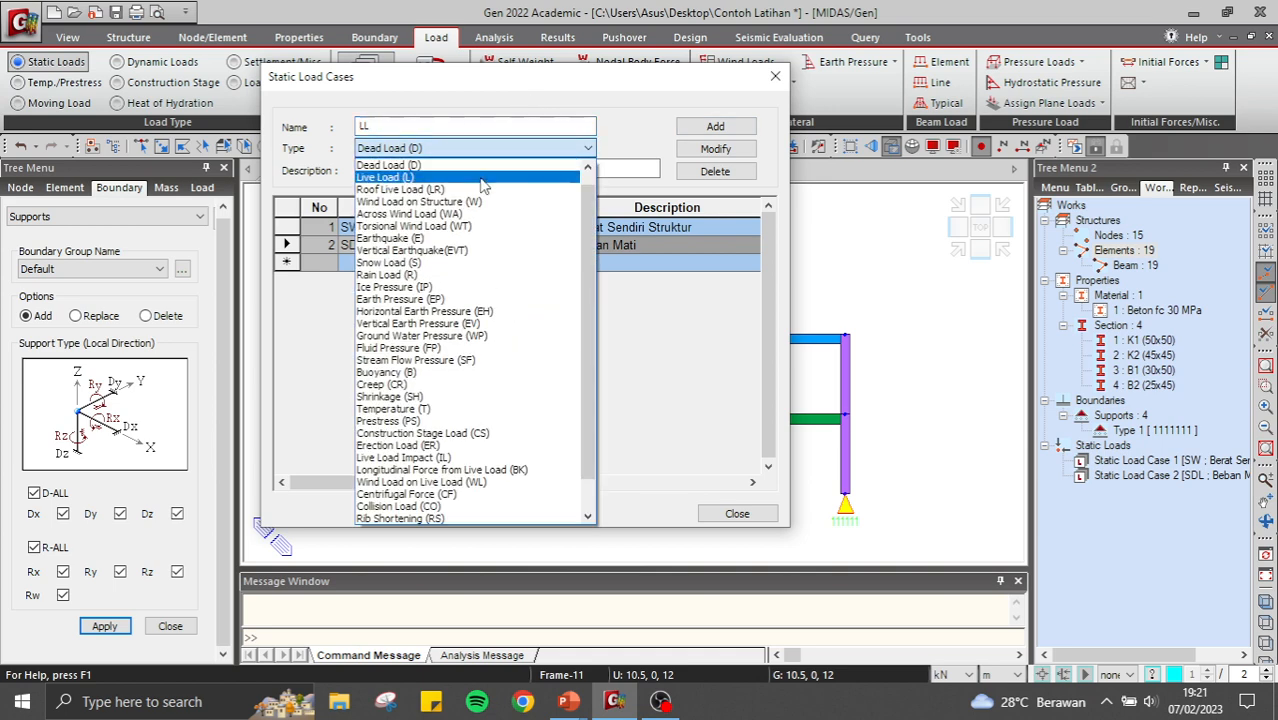
{"action": "left_click", "coordinate": [462, 172]}
{"action": "left_click", "coordinate": [462, 167]}
{"action": "key", "text": "BackSpace"}
{"action": "key", "text": "BackSpace"}
{"action": "key", "text": "BackSpace"}
{"action": "key", "text": "BackSpace"}
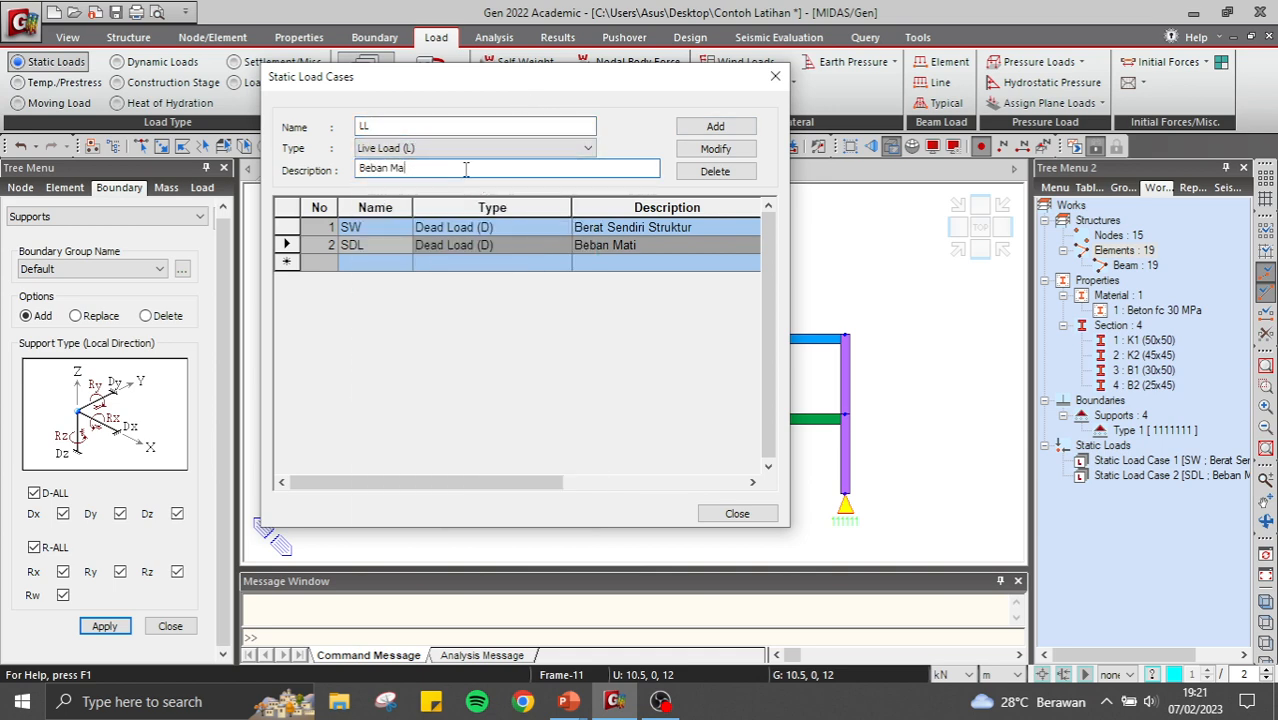
{"action": "type", "text": "HHidup"}
{"action": "left_click", "coordinate": [715, 127]}
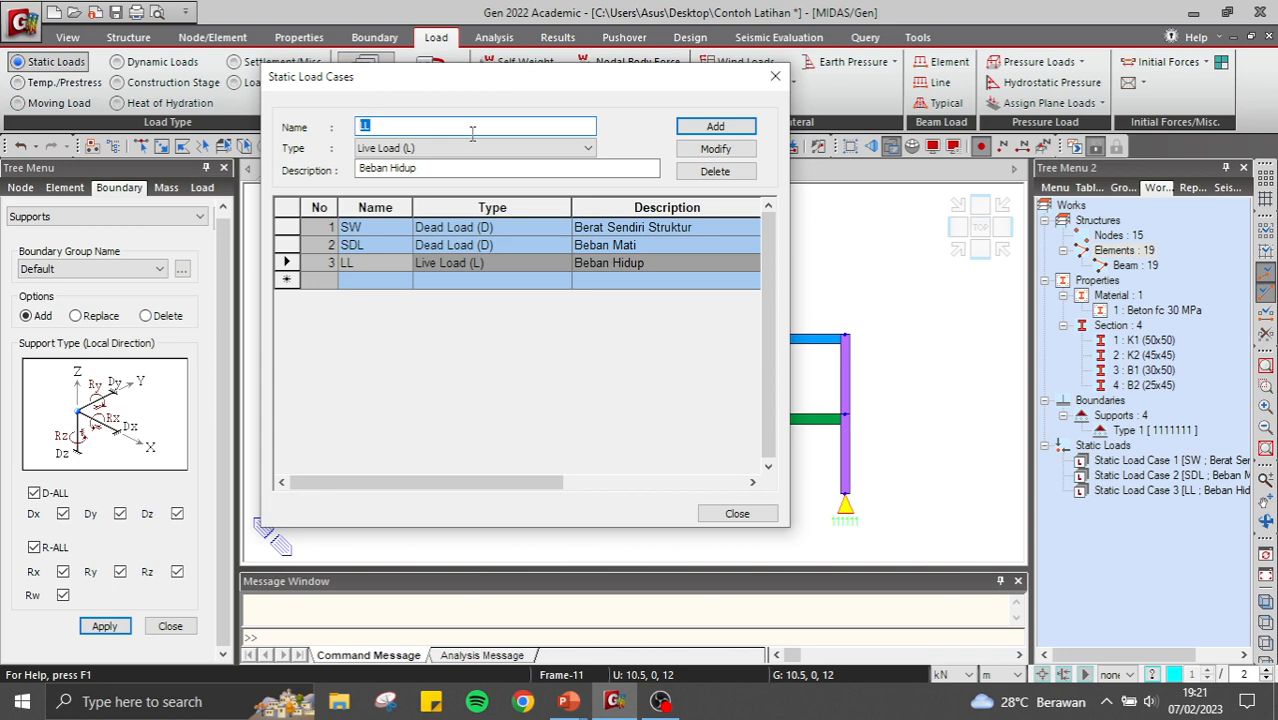
Add a static load case named Ex of type Earthquake (E), described as Beban Gempa Arah X, and finish defining load cases.
{"action": "type", "text": "Ex"}
{"action": "left_click", "coordinate": [440, 150]}
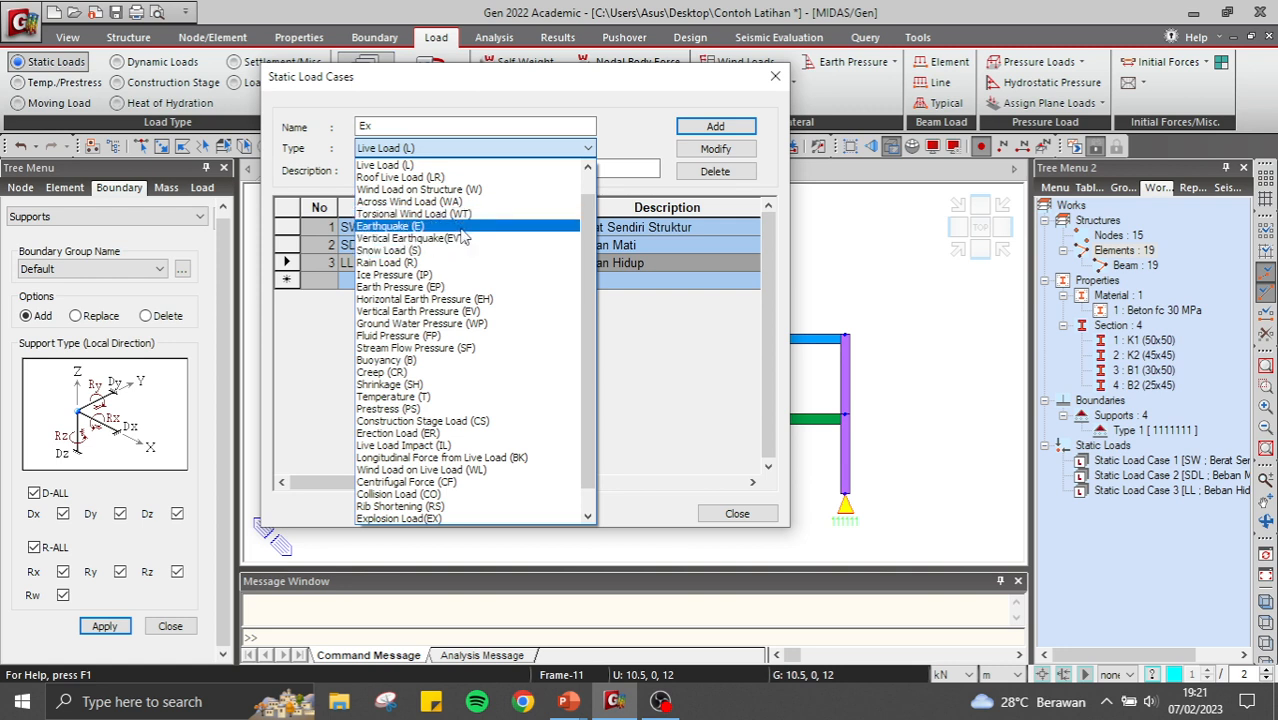
{"action": "left_click", "coordinate": [462, 226]}
{"action": "left_click_drag", "start_coordinate": [418, 168], "coordinate": [313, 148]}
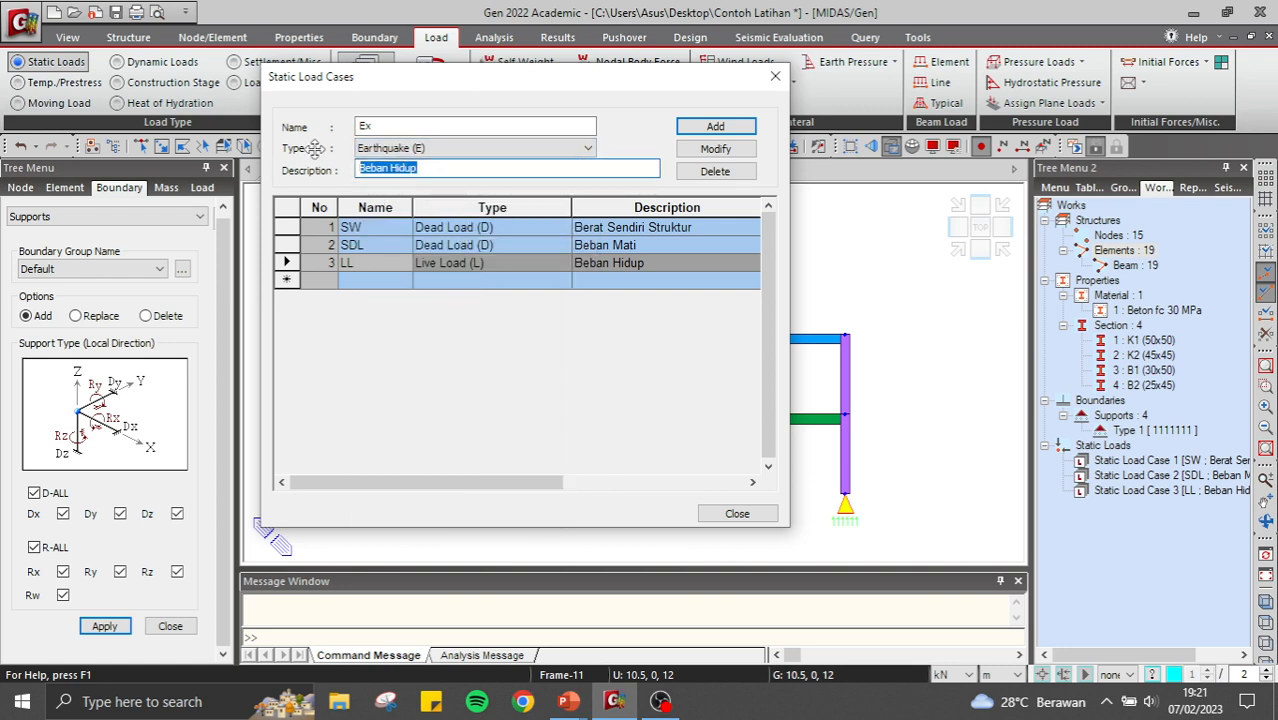
{"action": "type", "text": "Beban Gem"}
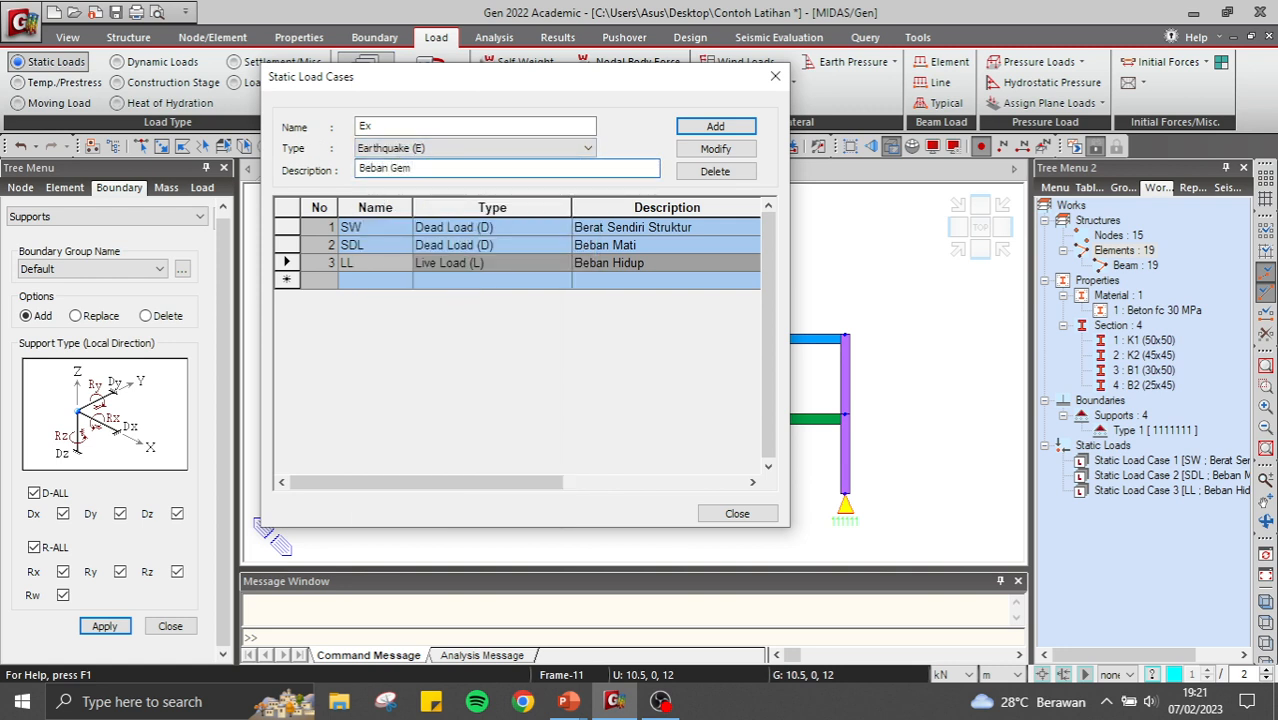
{"action": "type", "text": "pa Arah X"}
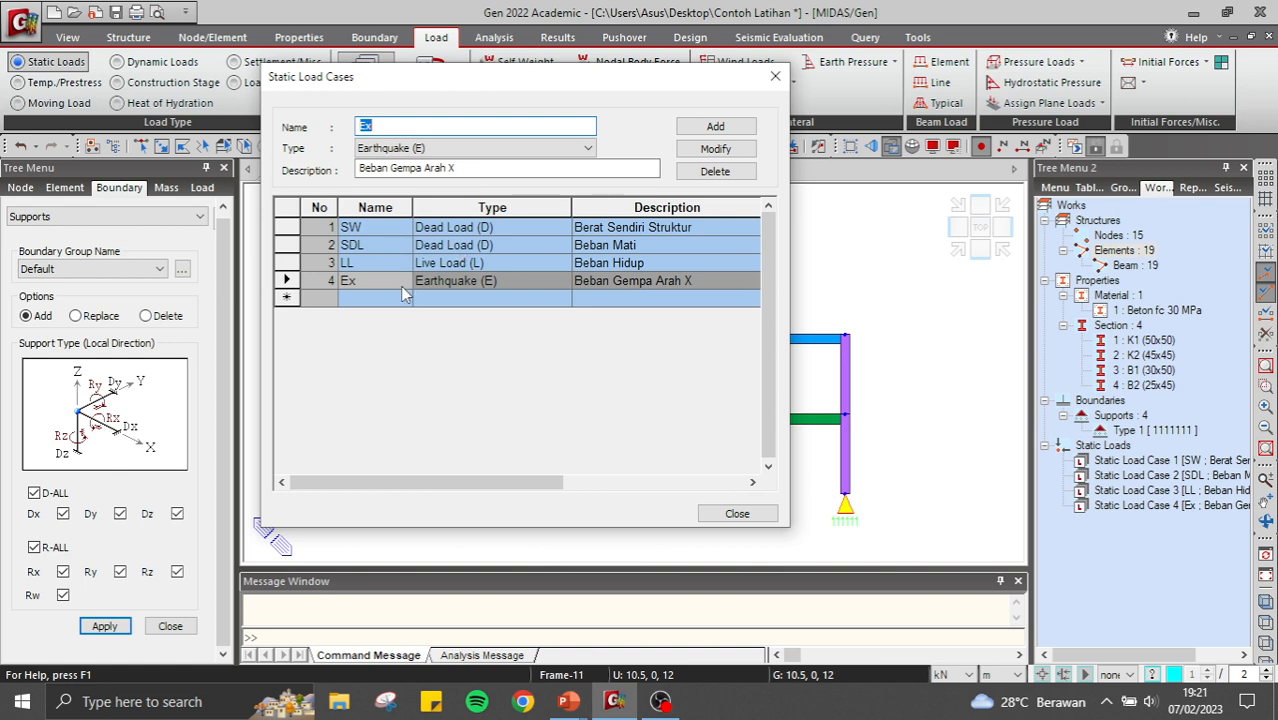
{"action": "left_click", "coordinate": [737, 514]}
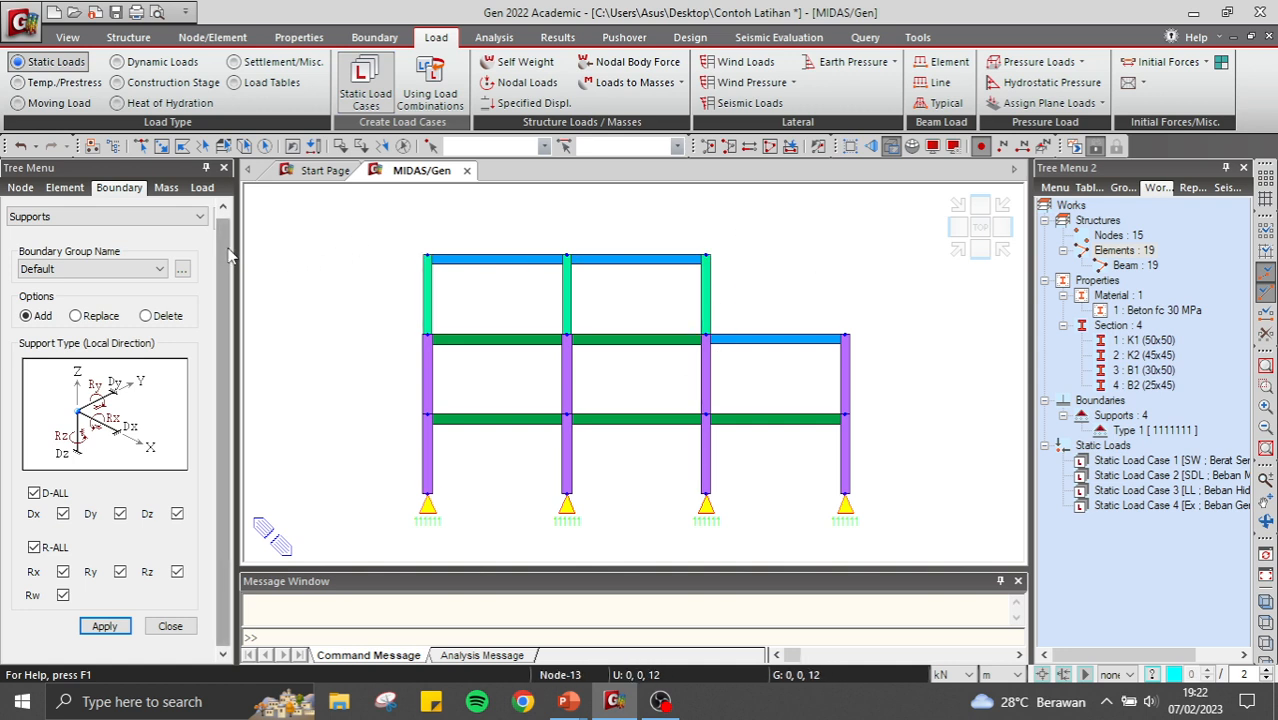
Assign self weight to load case SW with a Z factor of -1 in the Default load group.
{"action": "left_click", "coordinate": [540, 64]}
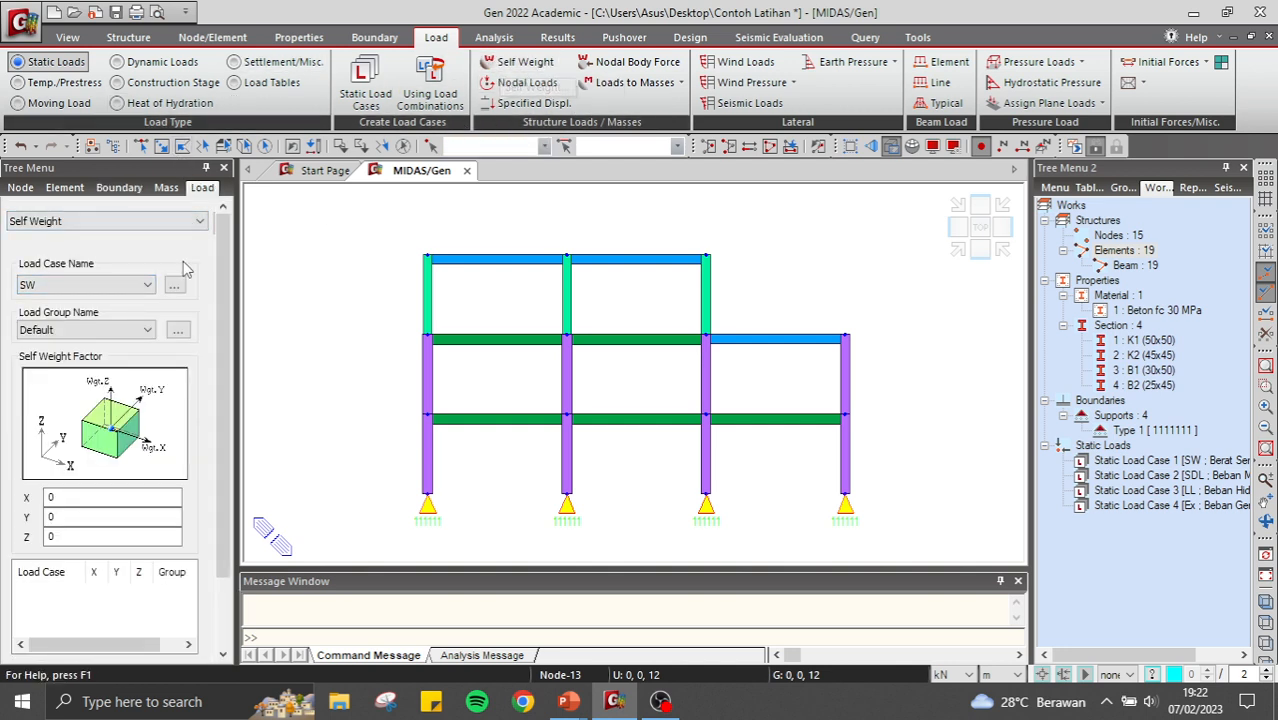
{"action": "scroll", "coordinate": [68, 410], "scroll_direction": "down", "scroll_amount": 2}
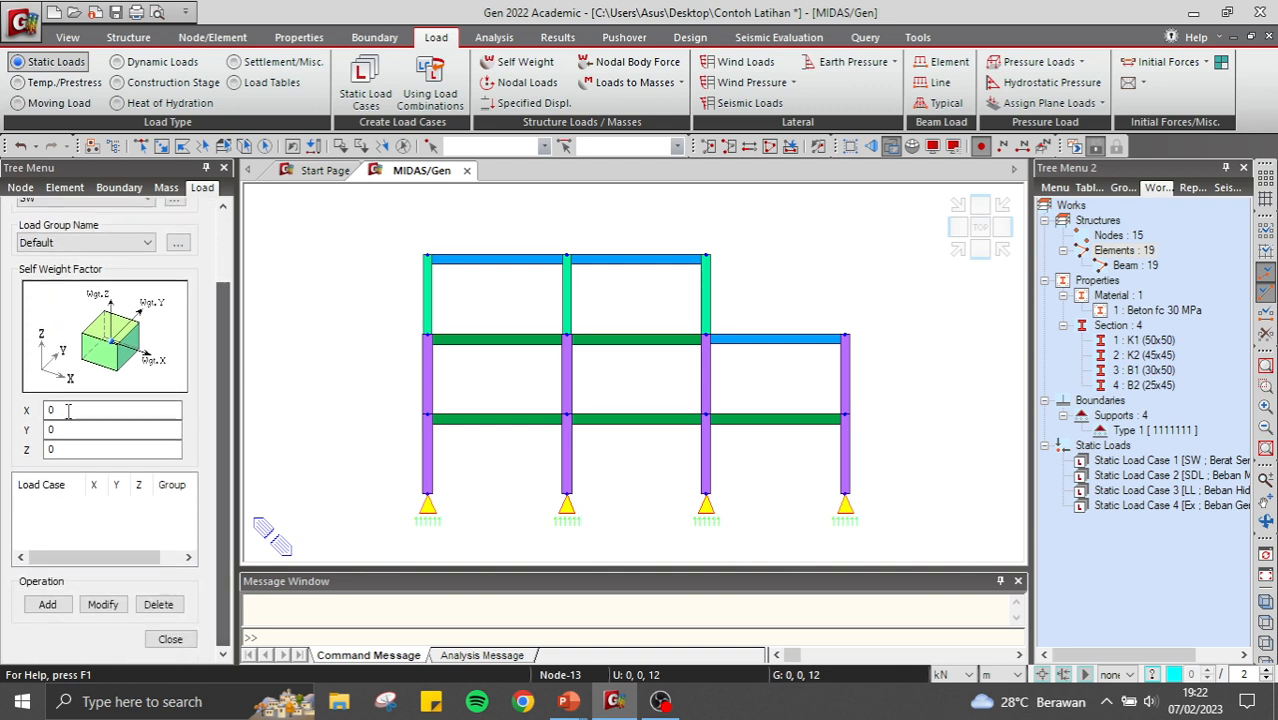
{"action": "left_click", "coordinate": [103, 449]}
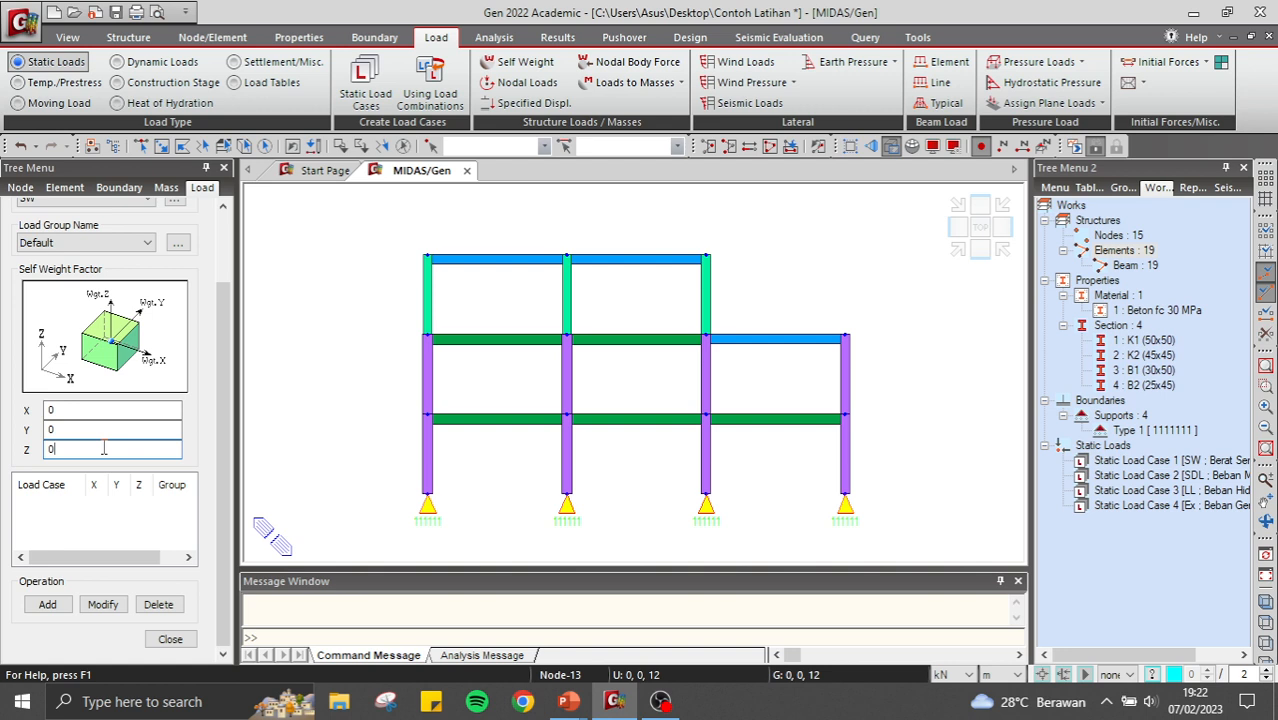
{"action": "key", "text": "BackSpace"}
{"action": "type", "text": "-1"}
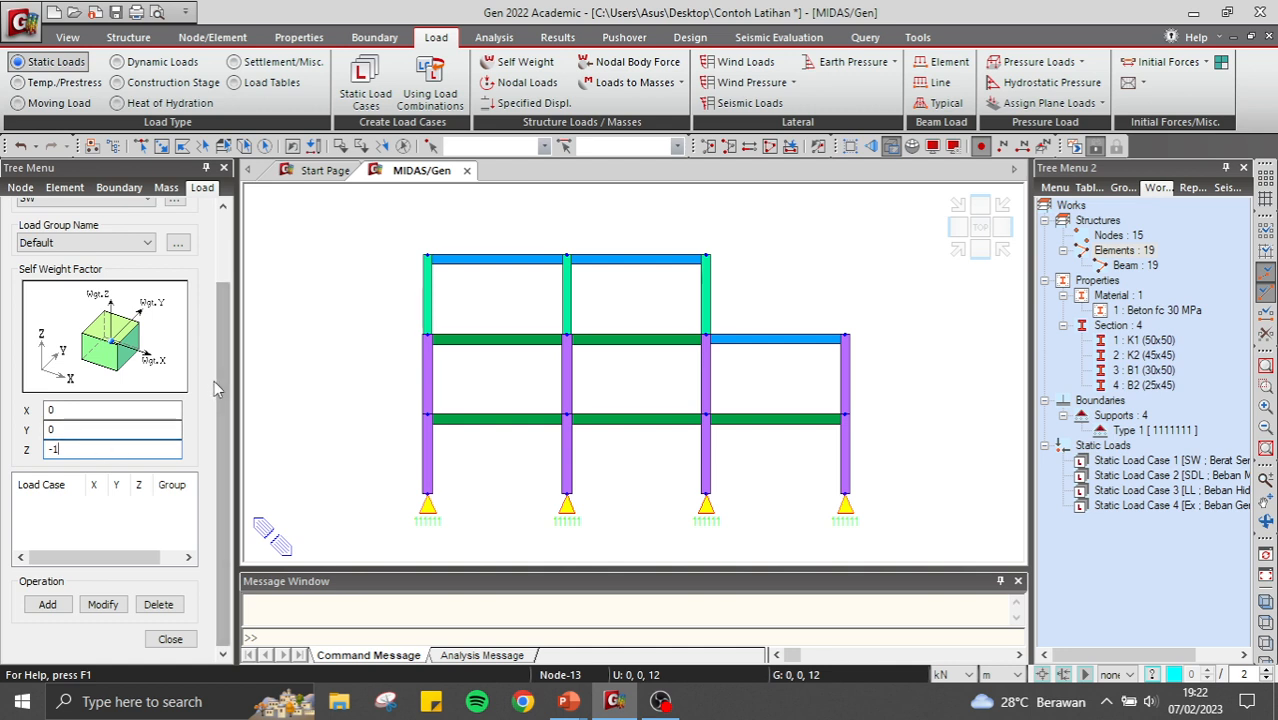
{"action": "left_click", "coordinate": [47, 604]}
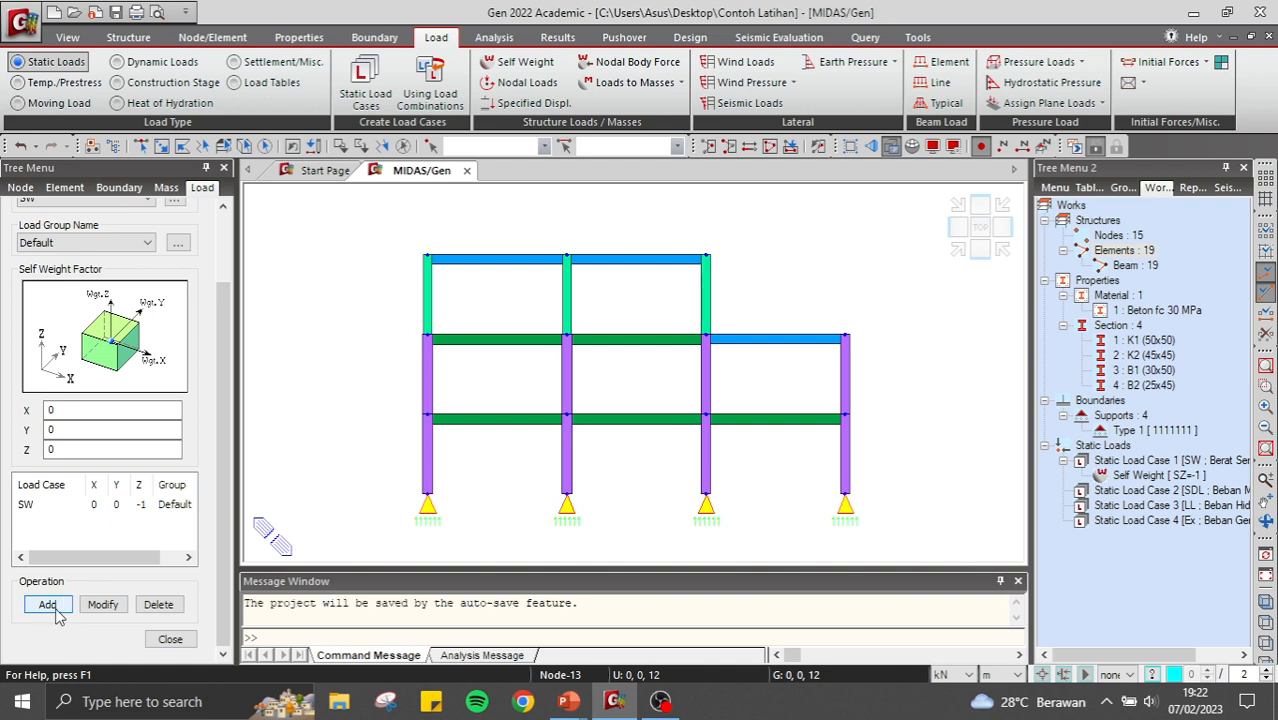
{"action": "left_click", "coordinate": [48, 605]}
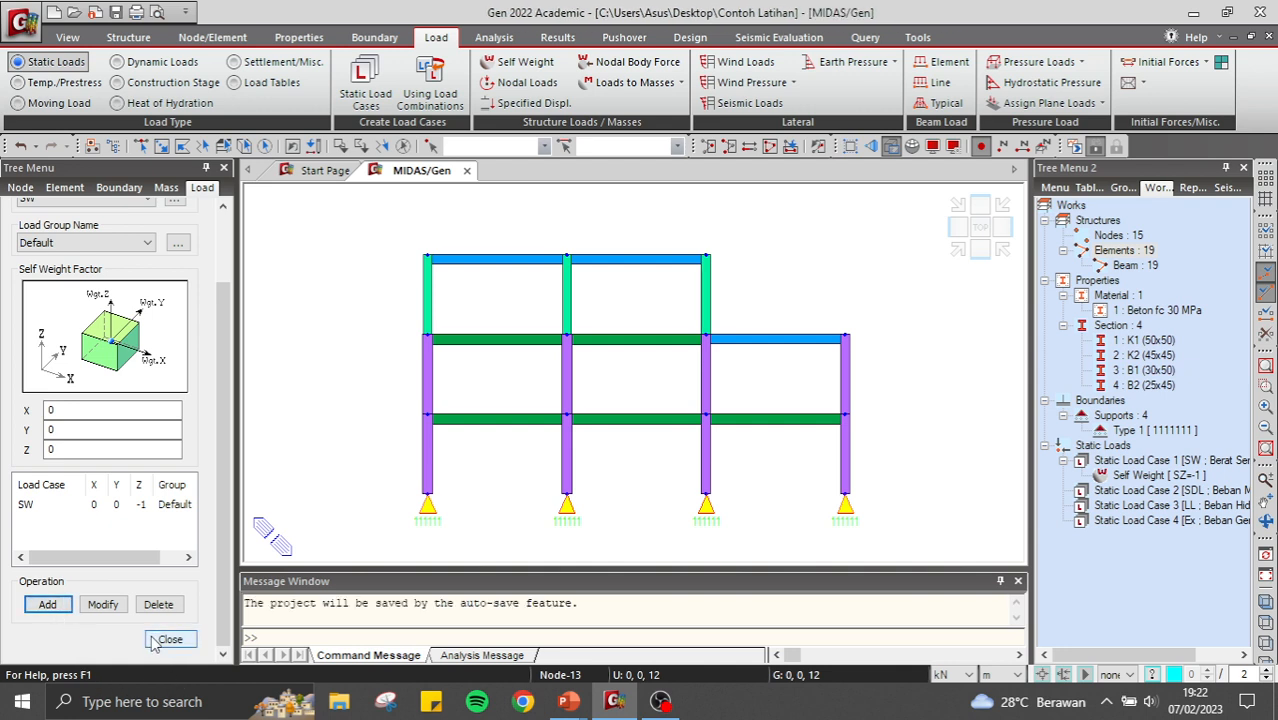
{"action": "left_click", "coordinate": [170, 639]}
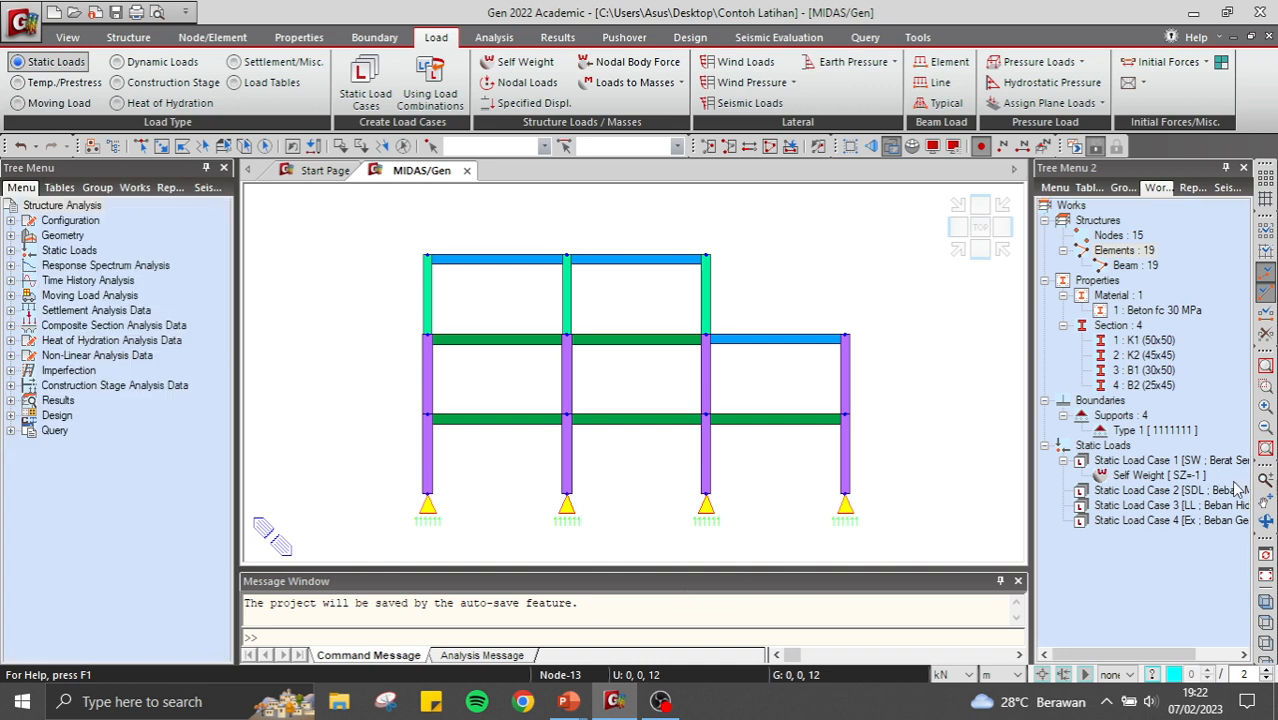
{"action": "left_click", "coordinate": [1188, 478]}
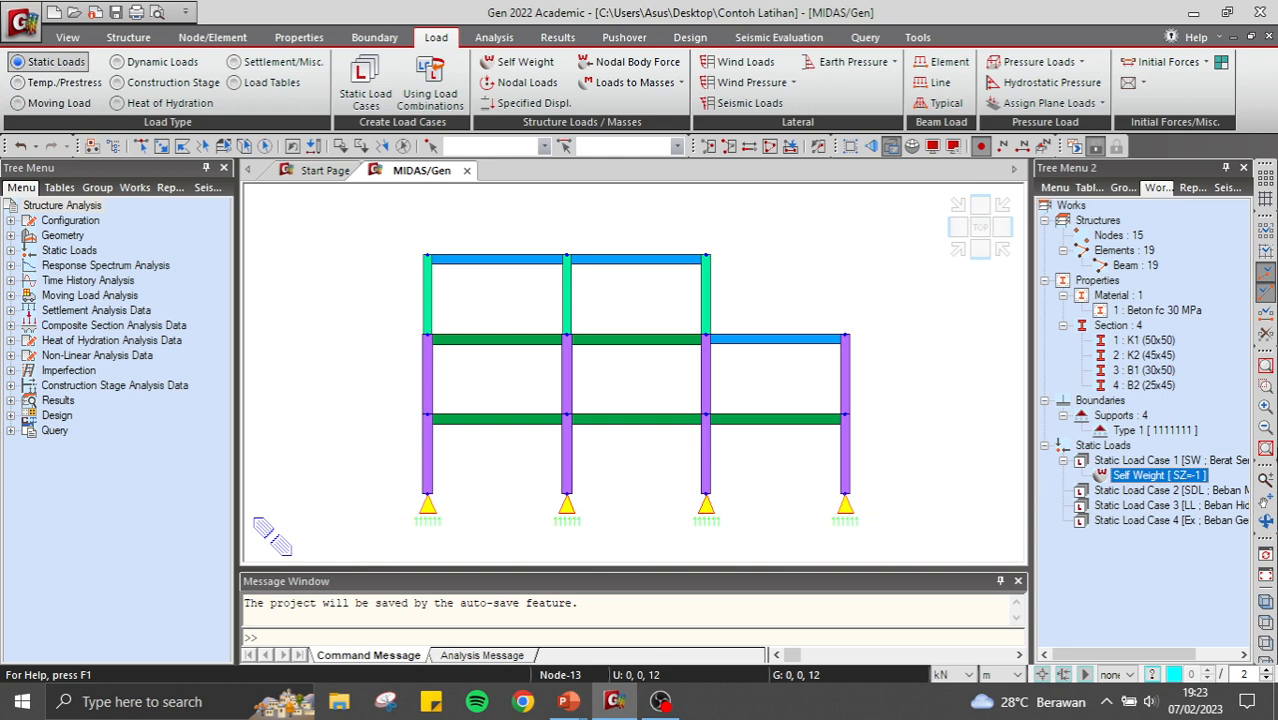
Switch to the PowerPoint slide, tick off the Berat Sendiri Struktur (SW) entry with the pen, and return to midas Gen.
{"action": "left_click", "coordinate": [568, 701]}
{"action": "left_click", "coordinate": [645, 643]}
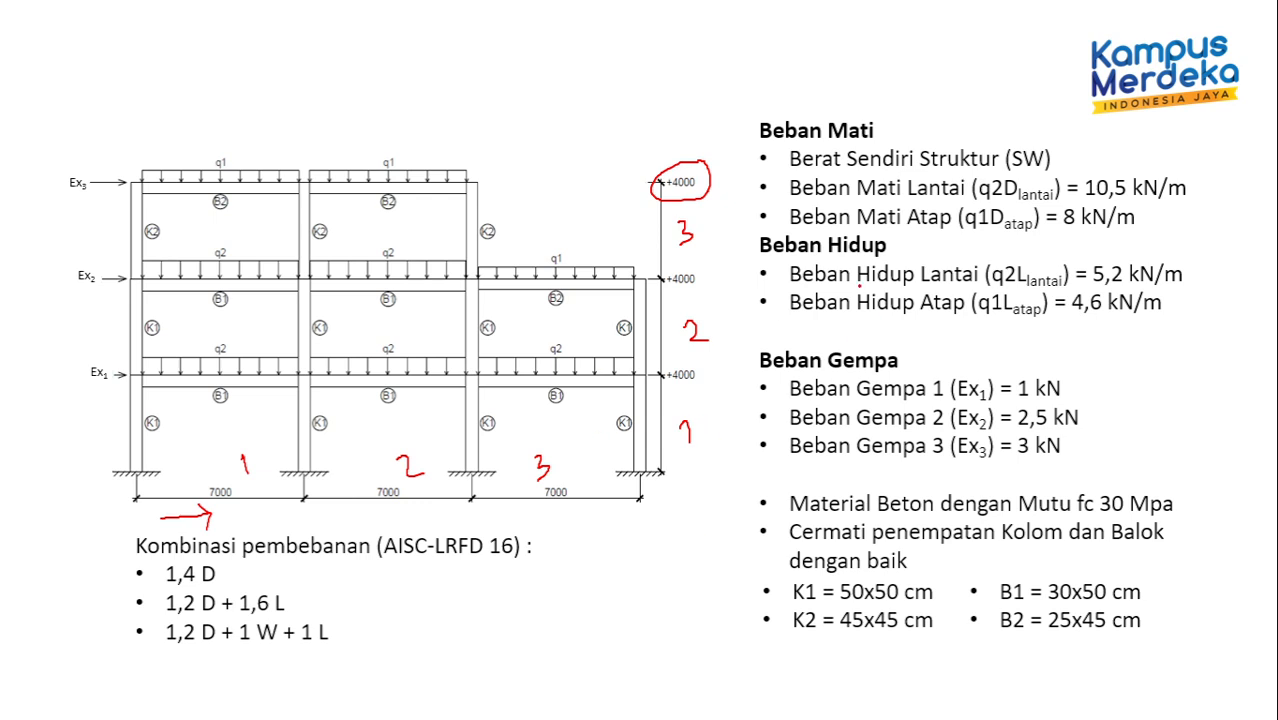
{"action": "mouse_move", "coordinate": [1059, 155]}
{"action": "left_mouse_down"}
{"action": "mouse_move", "coordinate": [1075, 162]}
{"action": "mouse_move", "coordinate": [1092, 120]}
{"action": "left_mouse_up"}
{"action": "key", "text": "alt+Tab"}
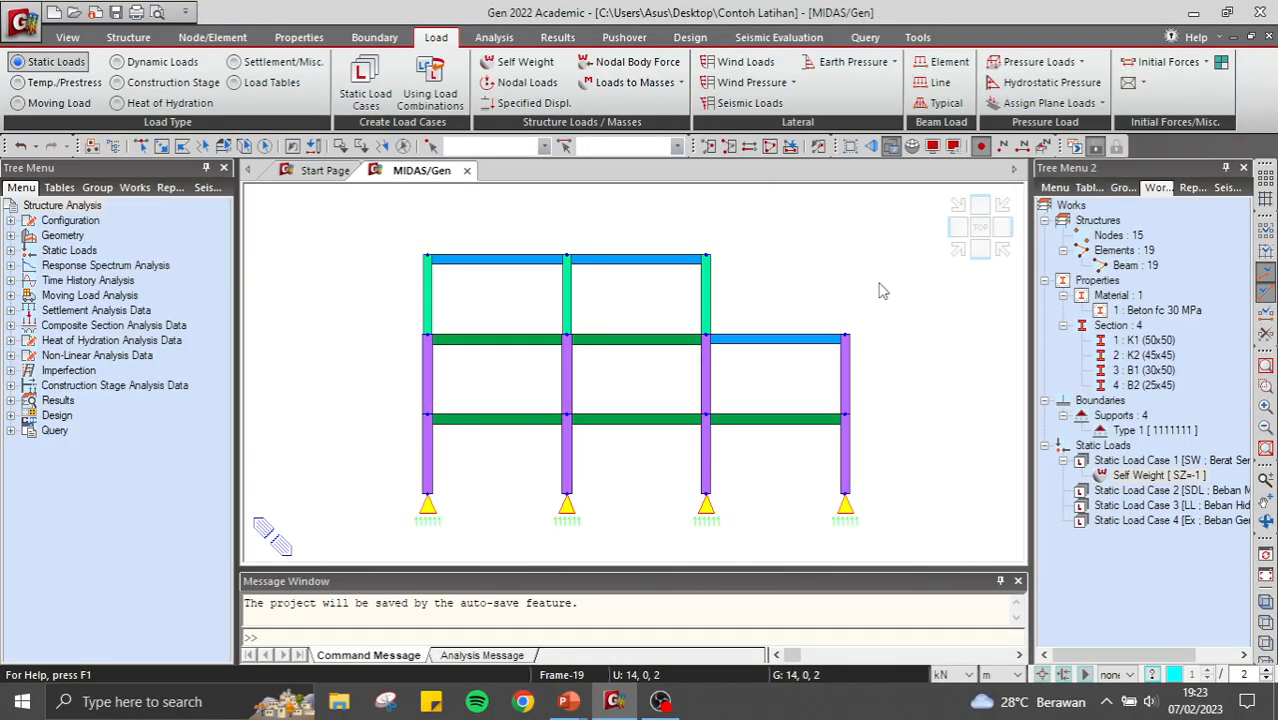
Start defining element beam loads of type Uniform Loads for load case SDL in the Default load group.
{"action": "left_click", "coordinate": [950, 62]}
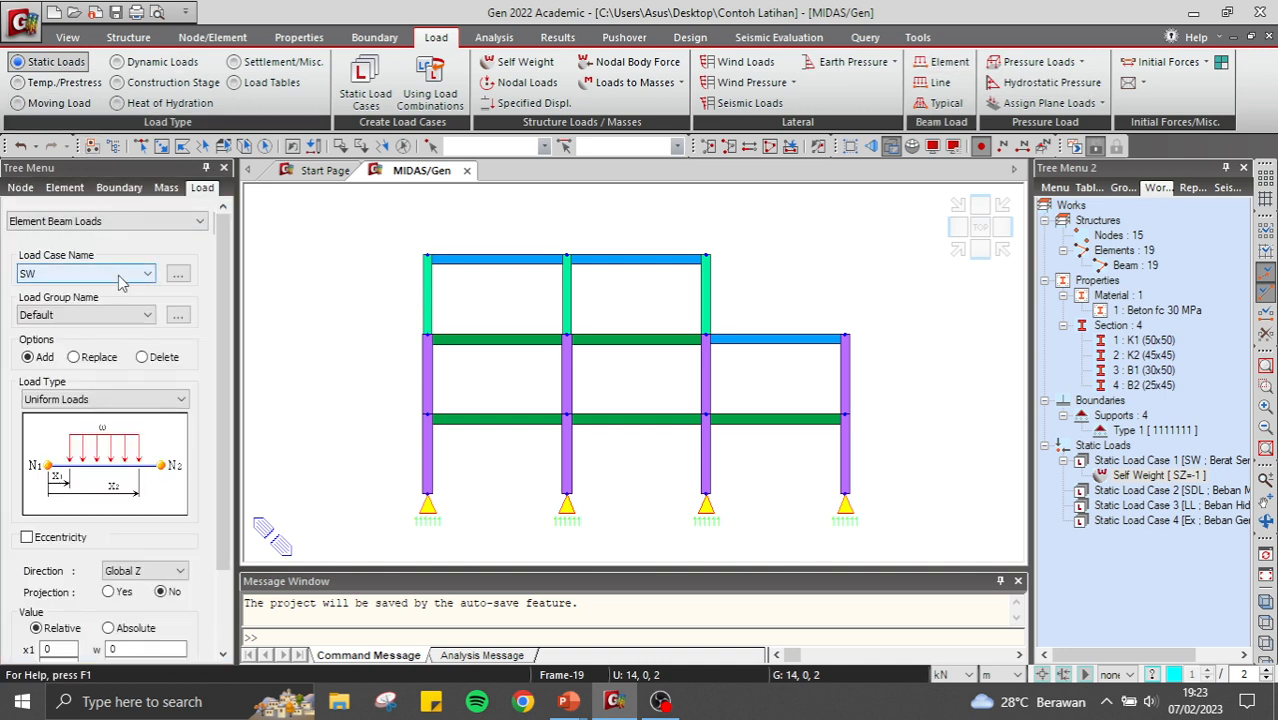
{"action": "left_click", "coordinate": [120, 274]}
{"action": "left_click", "coordinate": [127, 304]}
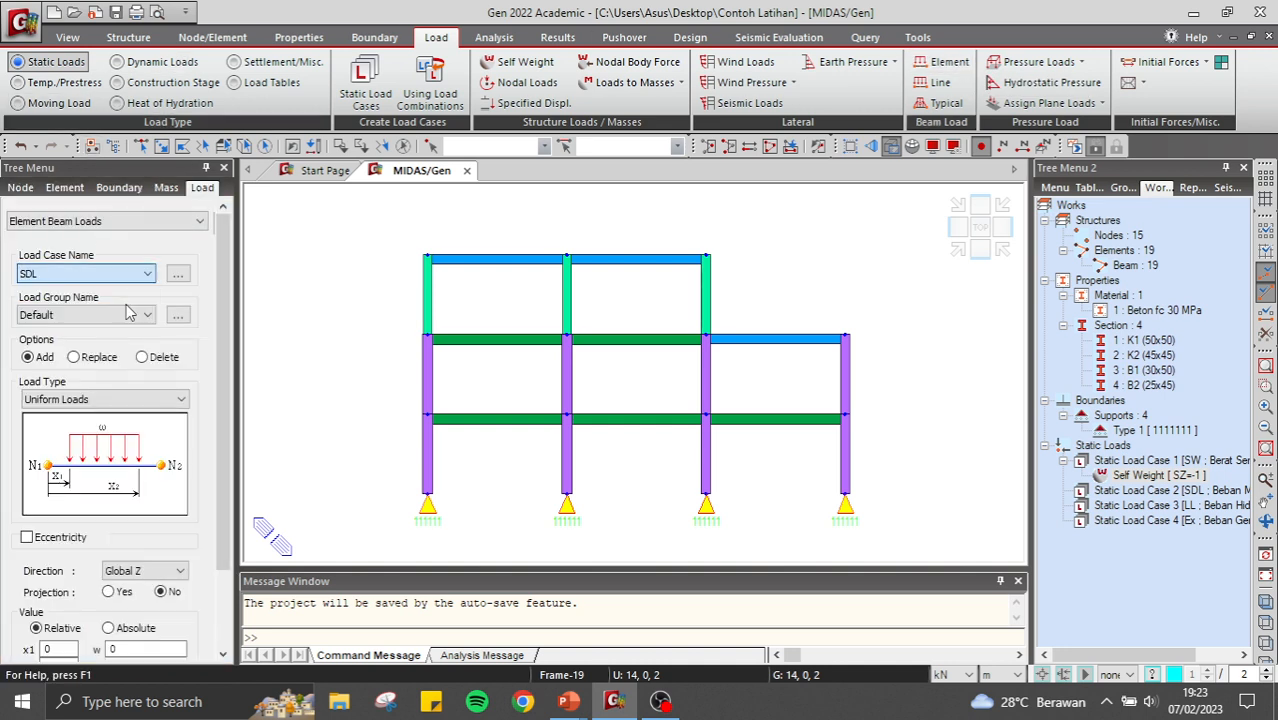
{"action": "scroll", "coordinate": [226, 320], "scroll_direction": "down", "scroll_amount": 1}
{"action": "scroll", "coordinate": [226, 320], "scroll_direction": "up", "scroll_amount": 1}
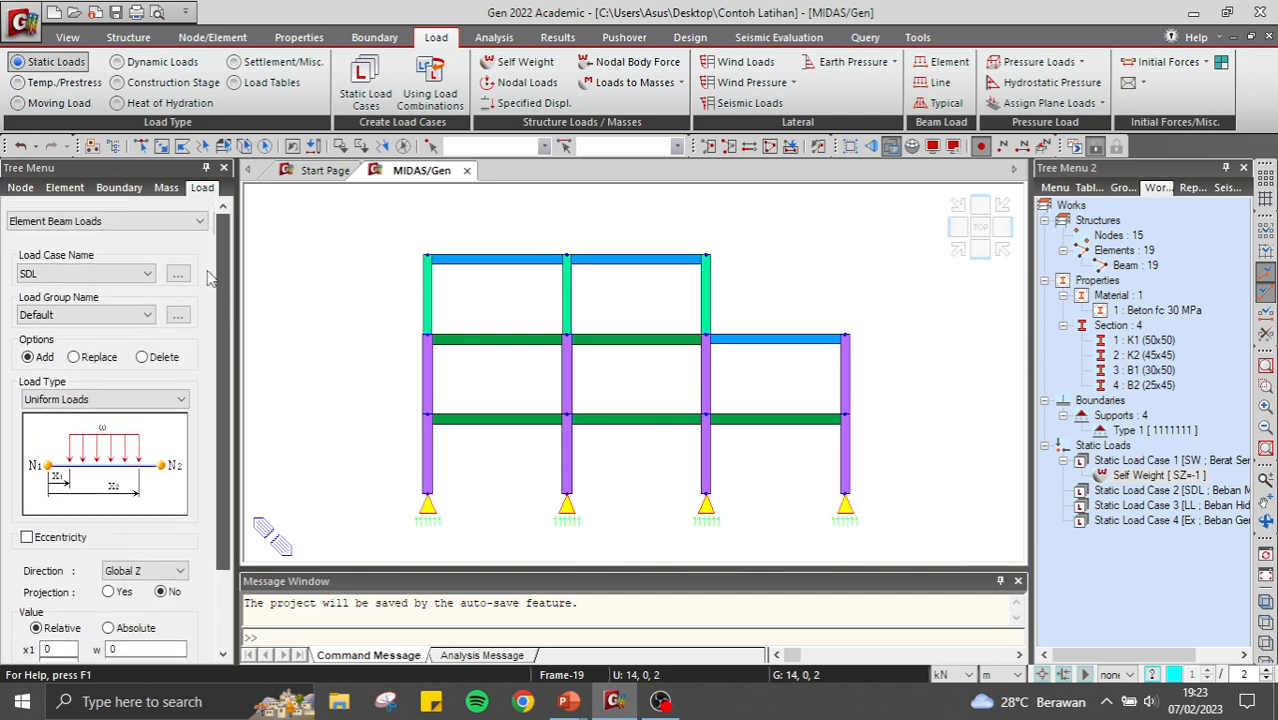
{"action": "scroll", "coordinate": [215, 326], "scroll_direction": "down", "scroll_amount": 1}
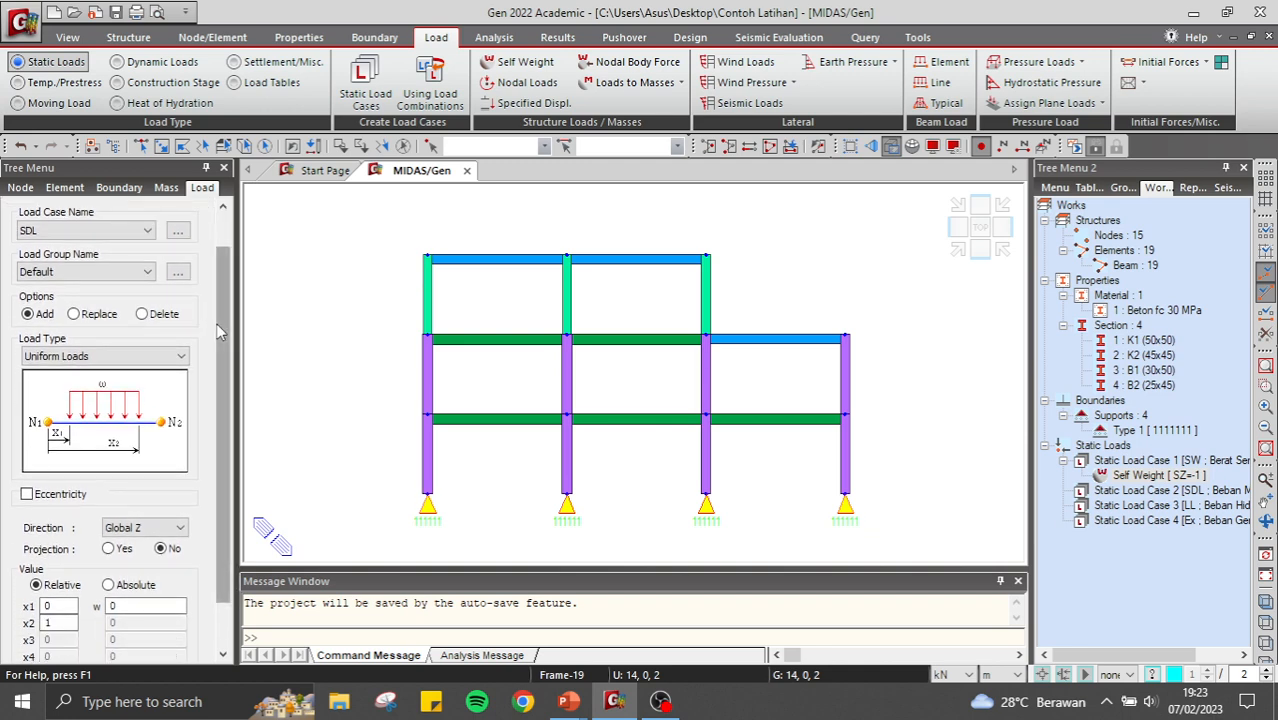
{"action": "scroll", "coordinate": [214, 330], "scroll_direction": "down", "scroll_amount": 1}
Set the uniform load value w to -10.5 kN/m, keeping the direction as Global Z.
{"action": "left_click", "coordinate": [150, 550]}
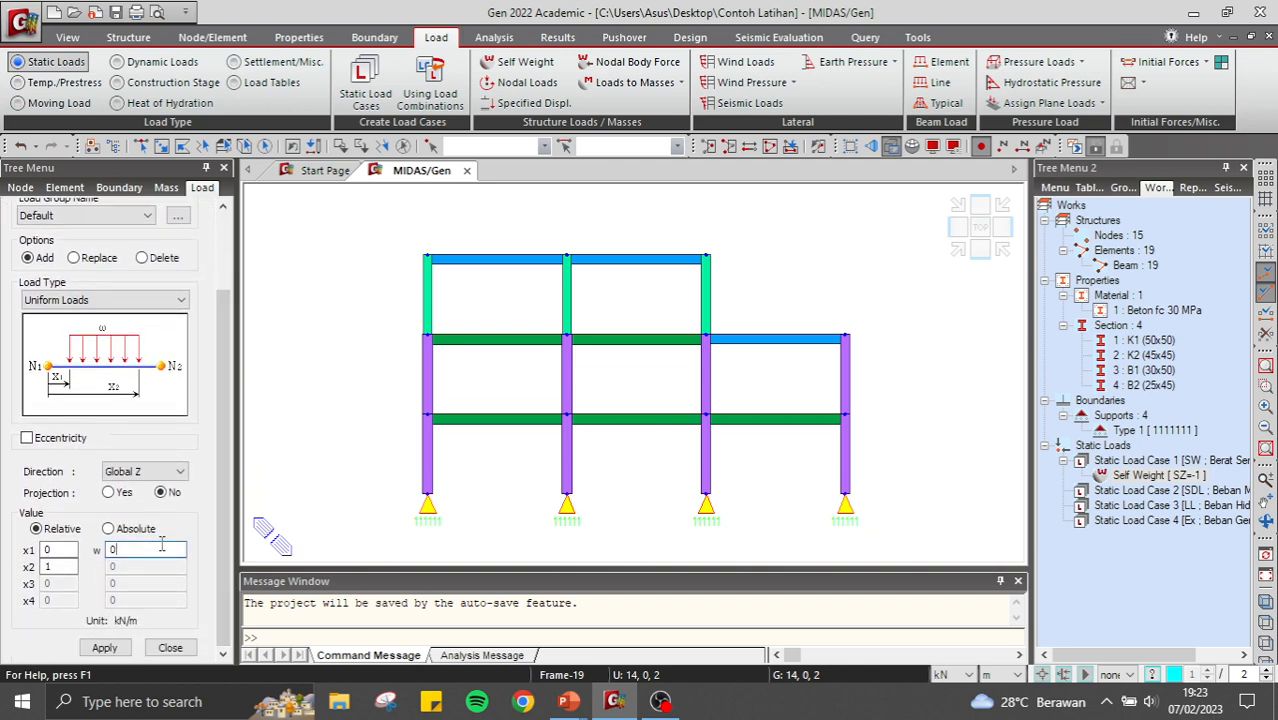
{"action": "key", "text": "BackSpace"}
{"action": "type", "text": "-10.5"}
{"action": "key", "text": "Left"}
{"action": "key", "text": "Left"}
{"action": "key", "text": "Left"}
{"action": "key", "text": "Left"}
{"action": "key", "text": "Right"}
{"action": "key", "text": "Right"}
{"action": "key", "text": "Right"}
{"action": "left_click", "coordinate": [180, 474]}
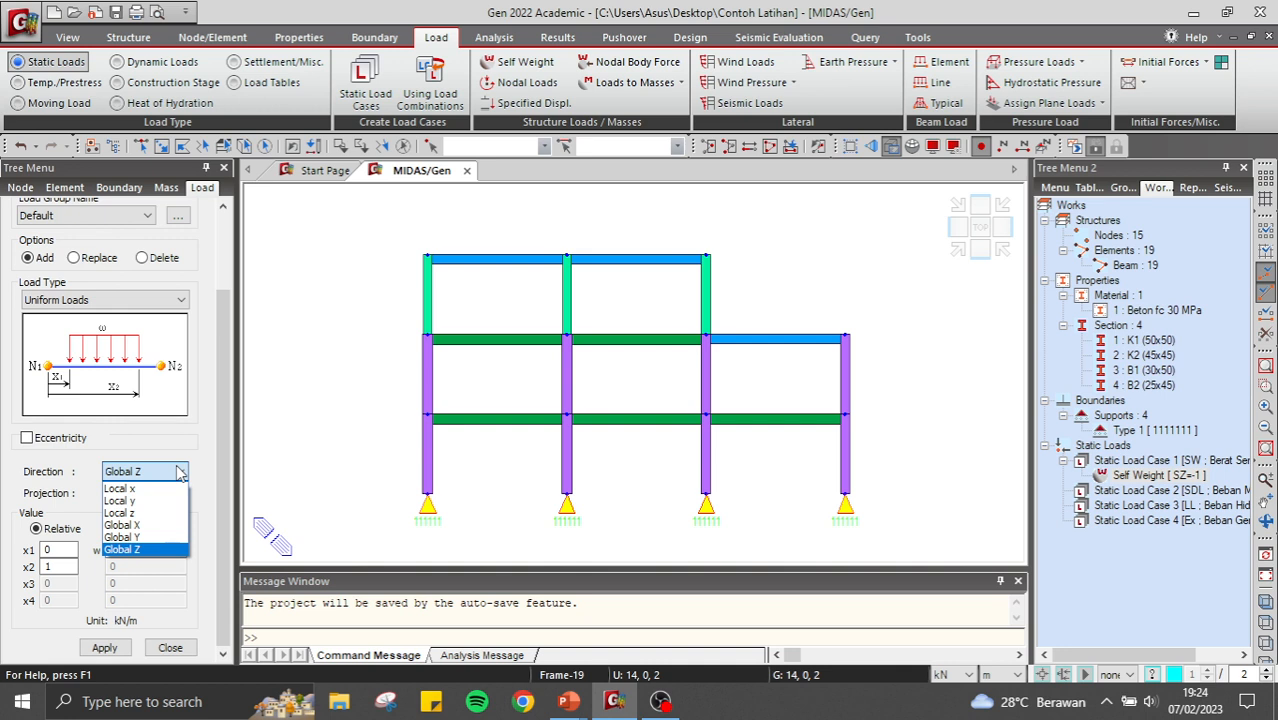
{"action": "left_click", "coordinate": [178, 474]}
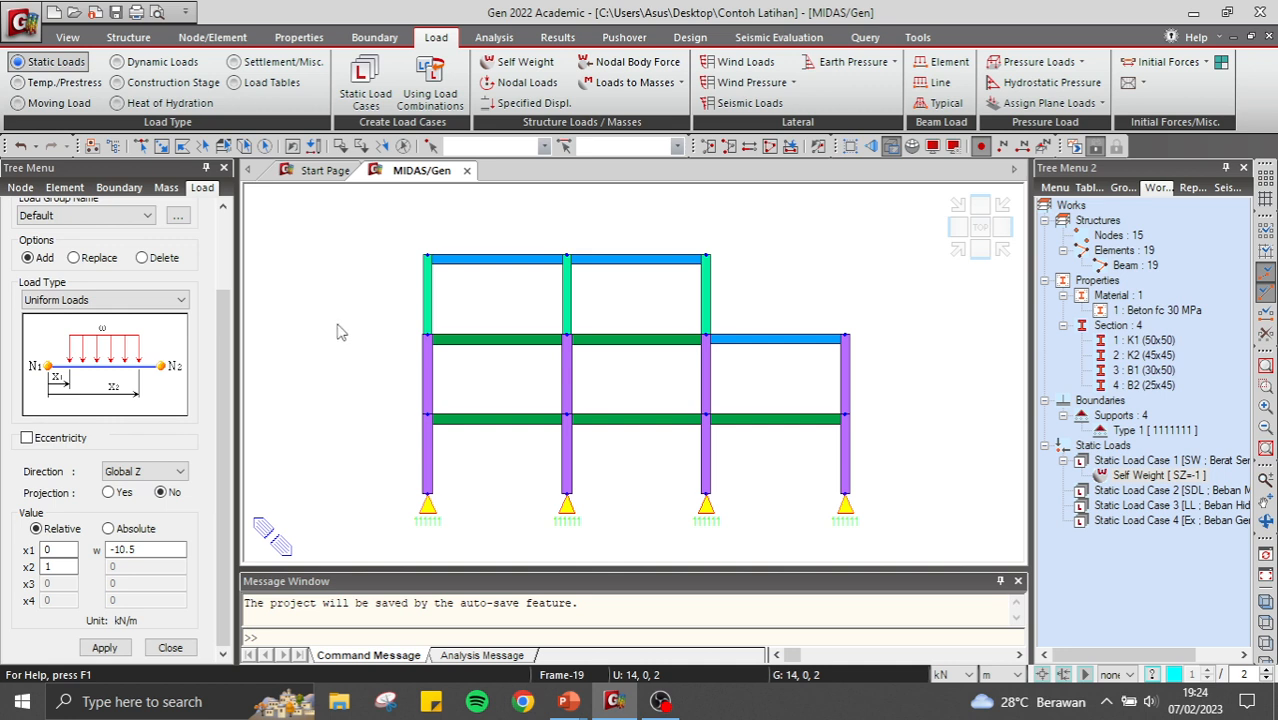
Apply the SDL floor load to the three first-level beams and the two B1 beams on the second level, checking the slide.
{"action": "left_click", "coordinate": [160, 147]}
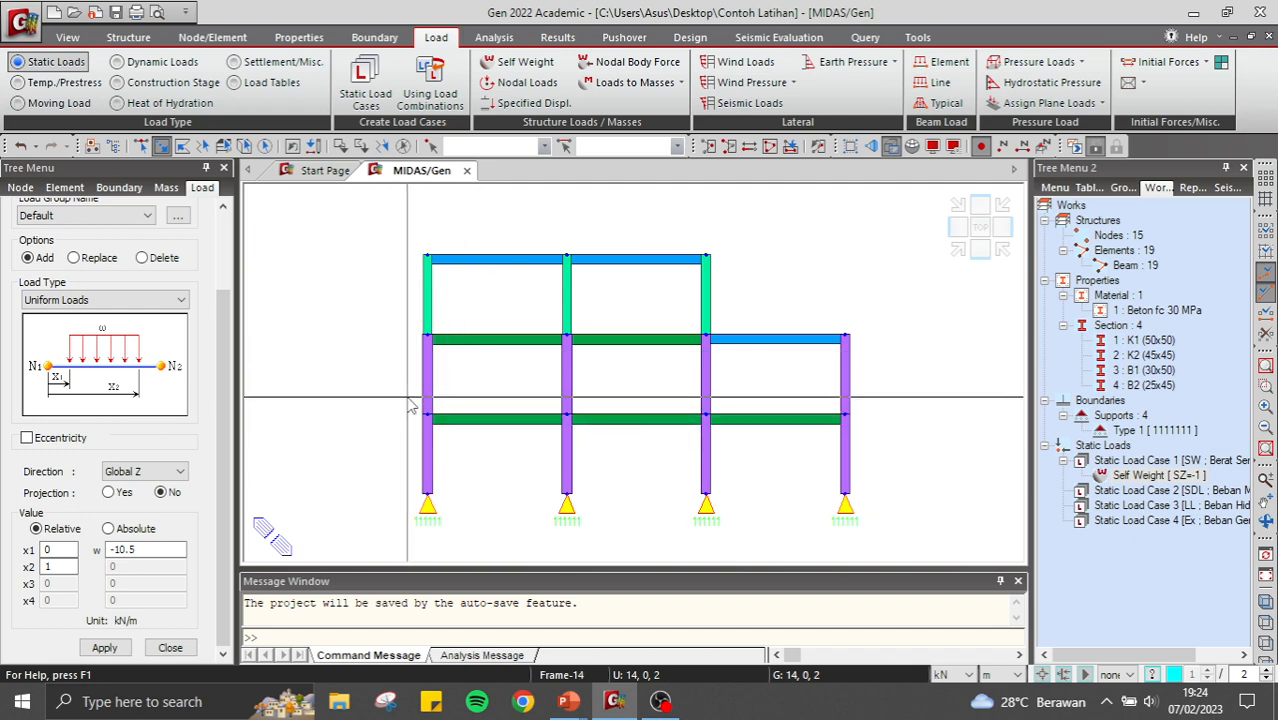
{"action": "mouse_move", "coordinate": [568, 701]}
{"action": "left_click", "coordinate": [673, 625]}
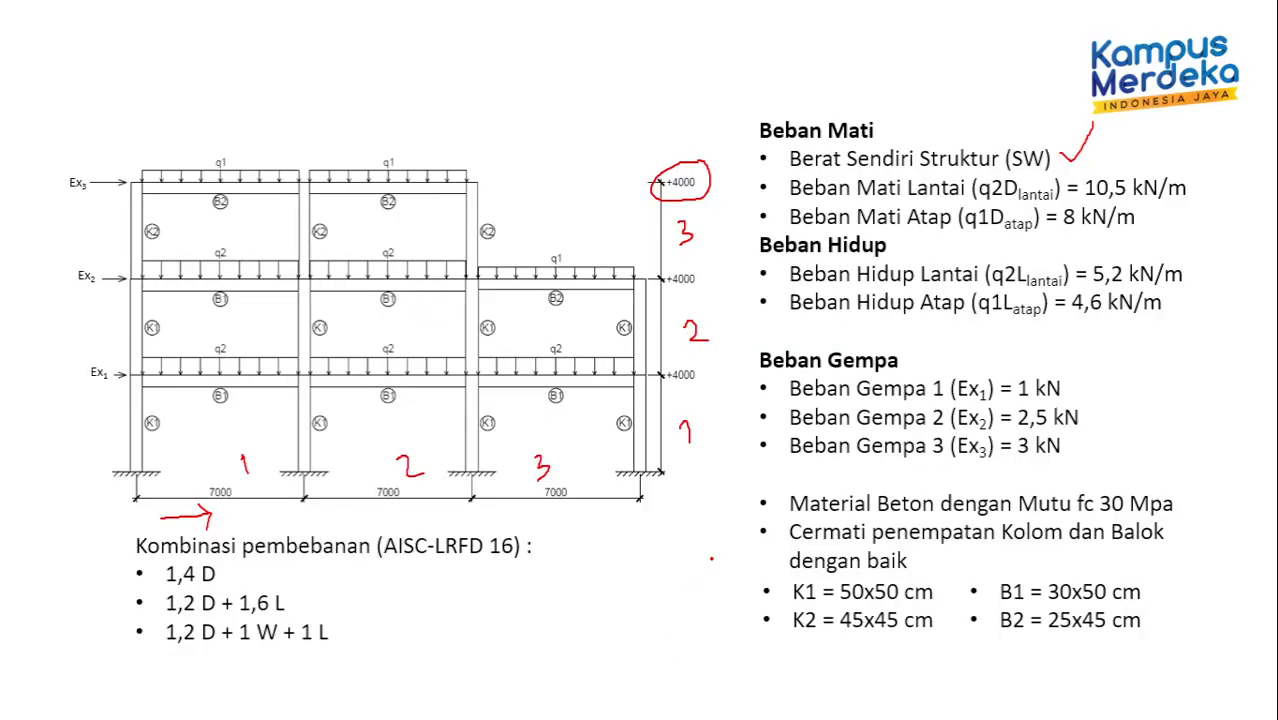
{"action": "key", "text": "alt+Tab"}
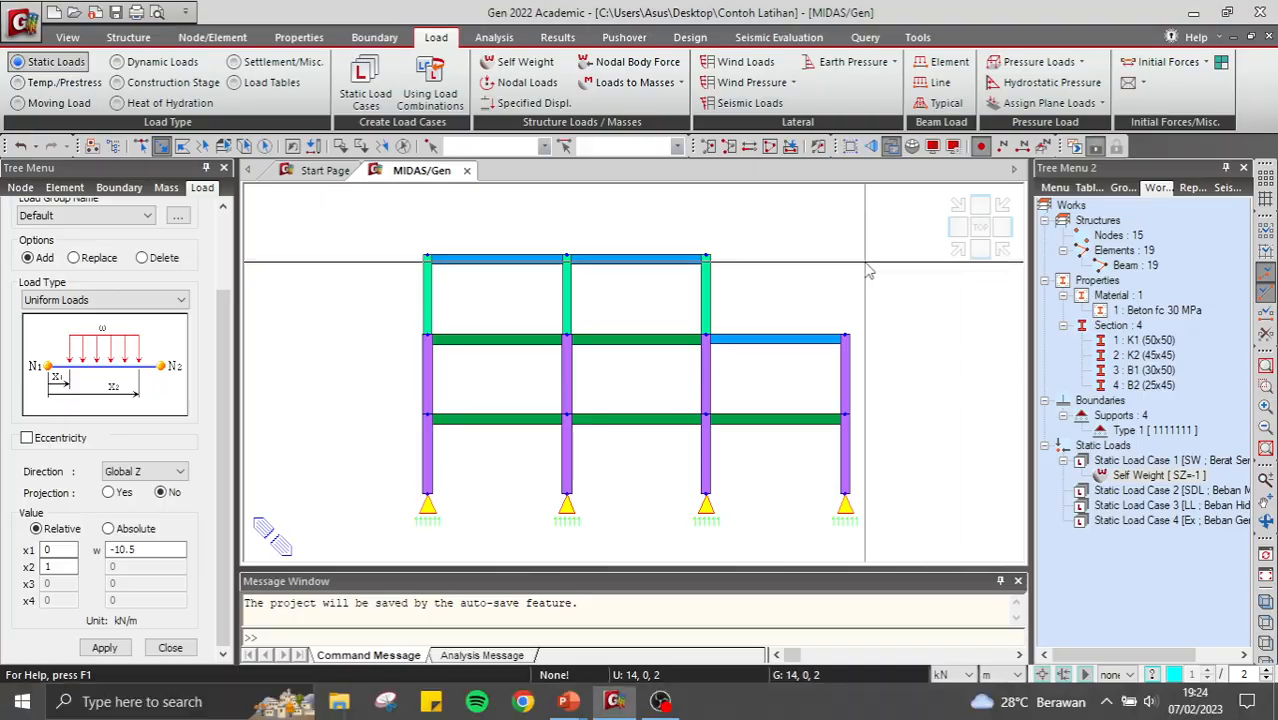
{"action": "left_click_drag", "start_coordinate": [615, 443], "coordinate": [866, 462]}
{"action": "left_click_drag", "start_coordinate": [407, 320], "coordinate": [855, 372]}
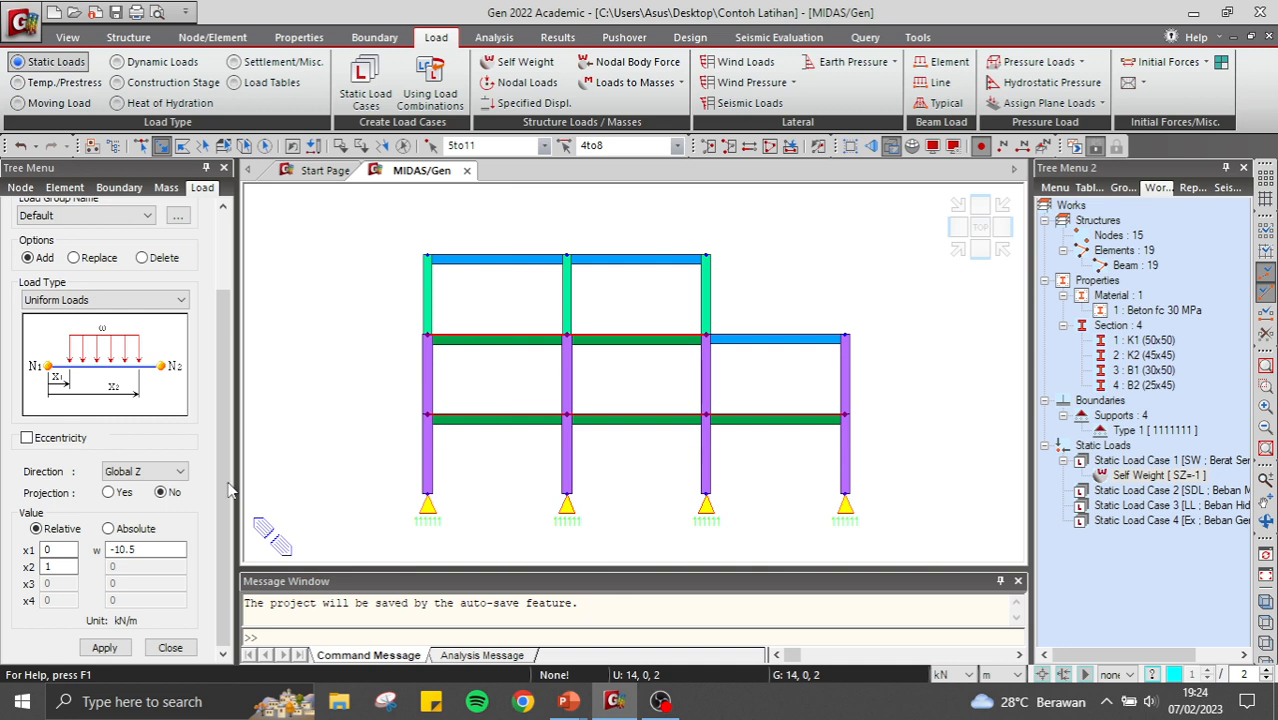
{"action": "left_click", "coordinate": [104, 647]}
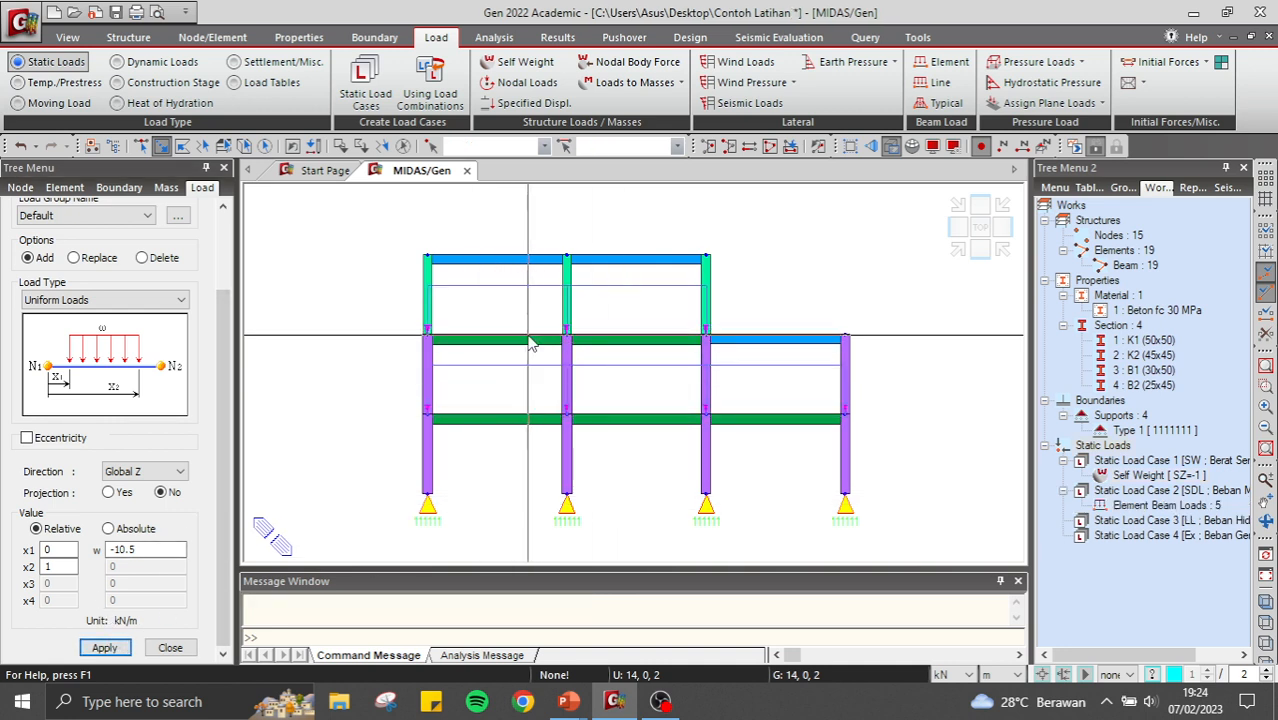
Display the SDL element beam loads with their values on the model.
{"action": "left_click", "coordinate": [1186, 508]}
{"action": "right_click", "coordinate": [1186, 509]}
{"action": "left_click", "coordinate": [1196, 552]}
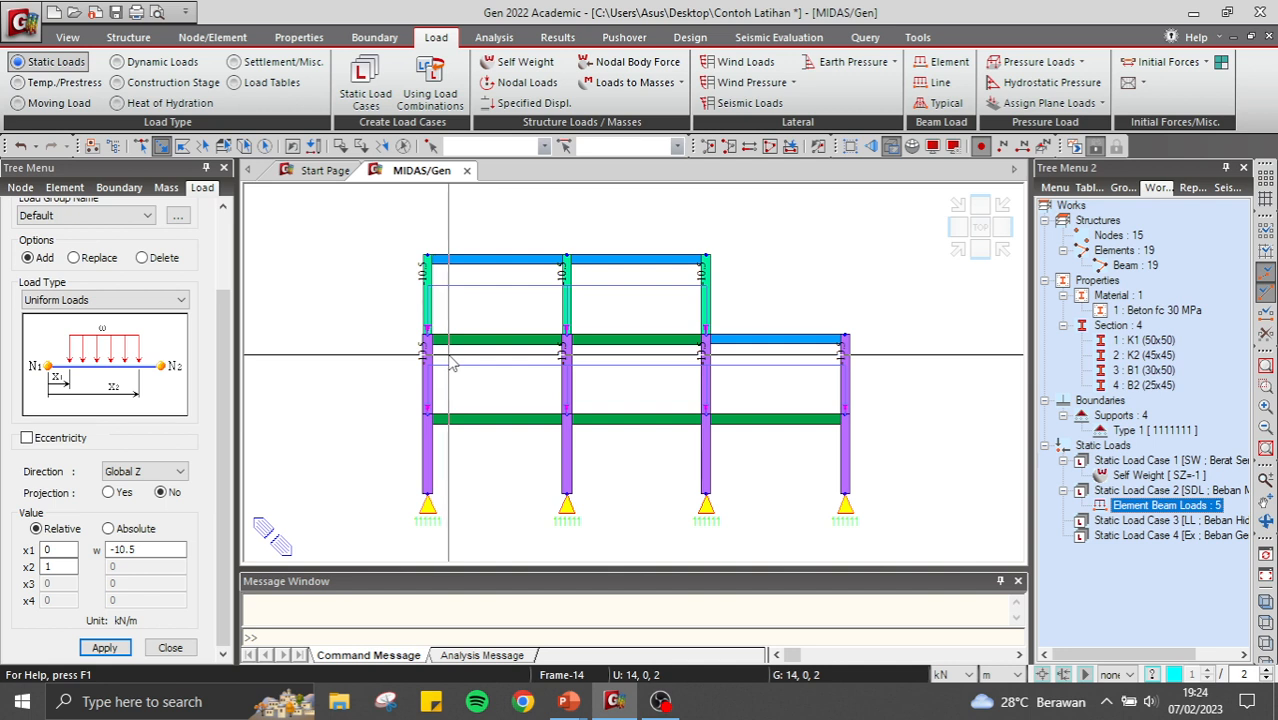
Apply a uniform SDL load of -8 kN/m to the two top-level beams and the second-level B2 beam in the third bay.
{"action": "left_click_drag", "start_coordinate": [410, 235], "coordinate": [732, 281]}
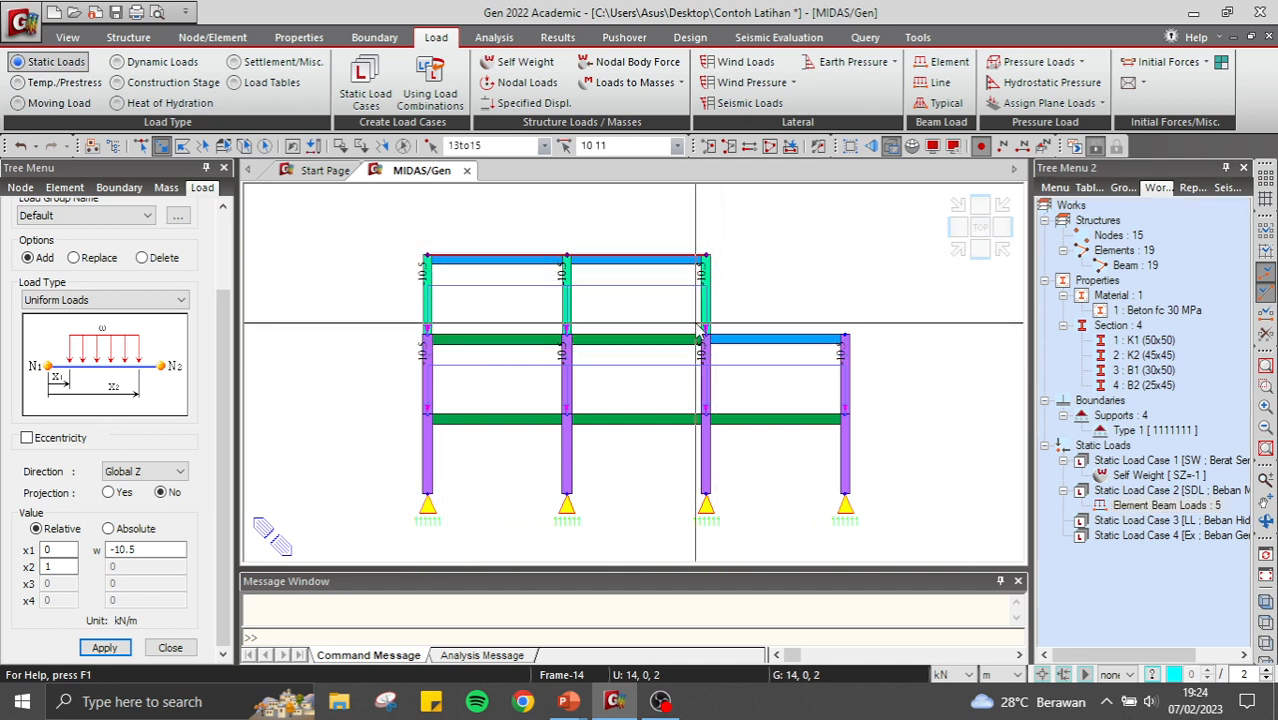
{"action": "left_click_drag", "start_coordinate": [691, 318], "coordinate": [864, 378]}
{"action": "left_click", "coordinate": [160, 549]}
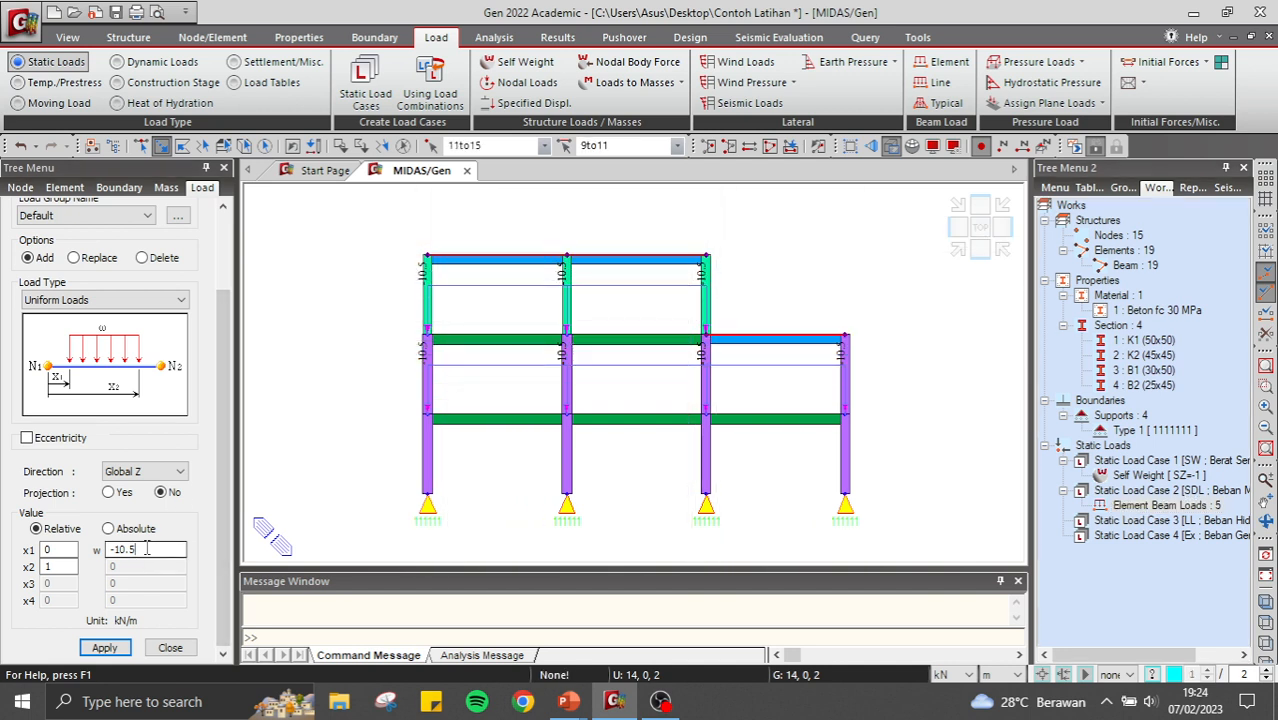
{"action": "key", "text": "BackSpace"}
{"action": "key", "text": "BackSpace"}
{"action": "key", "text": "BackSpace"}
{"action": "key", "text": "BackSpace"}
{"action": "type", "text": "8"}
{"action": "left_click", "coordinate": [104, 647]}
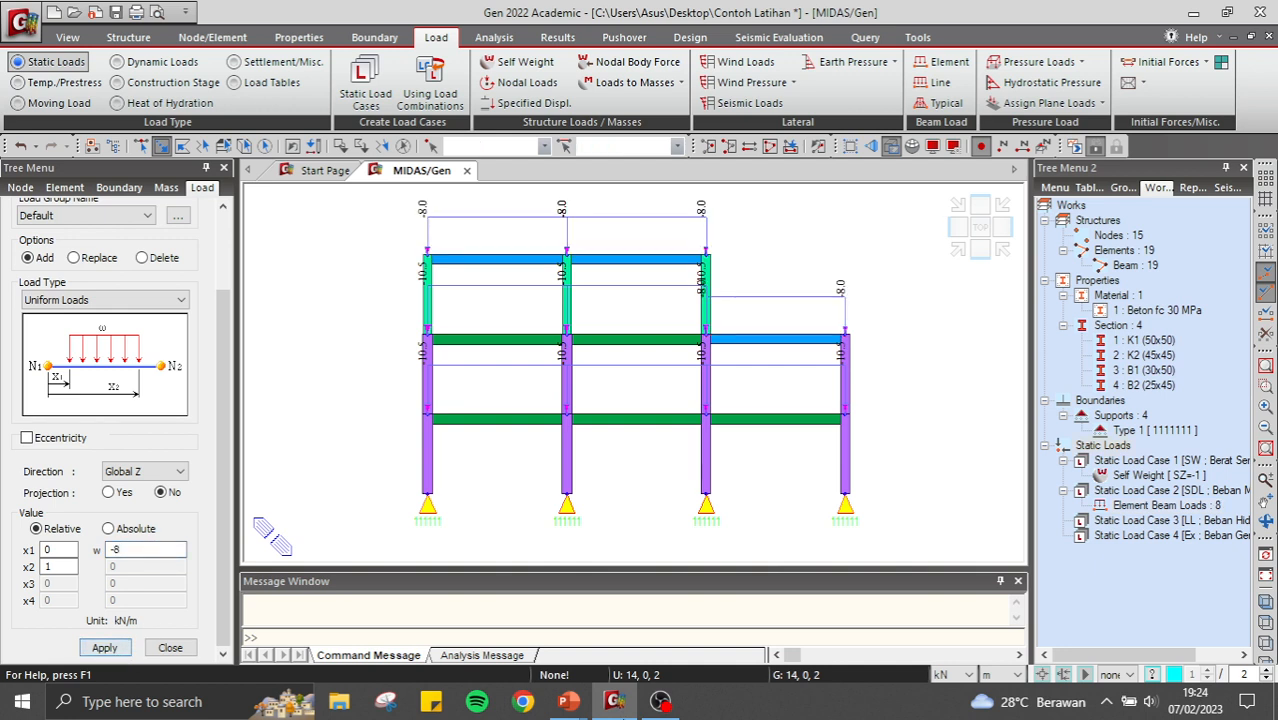
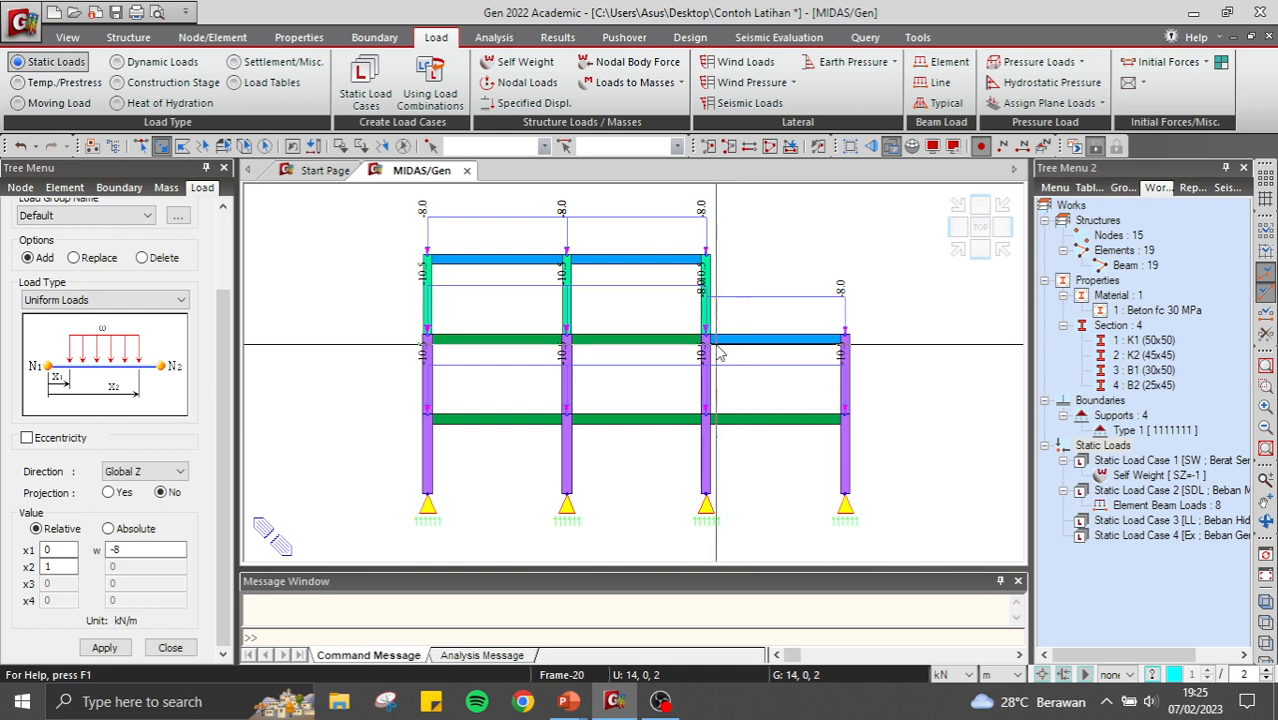
Change the load case for element beam loads to LL and hide the SDL beam loads in the model view.
{"action": "scroll", "coordinate": [213, 275], "scroll_direction": "up", "scroll_amount": 2}
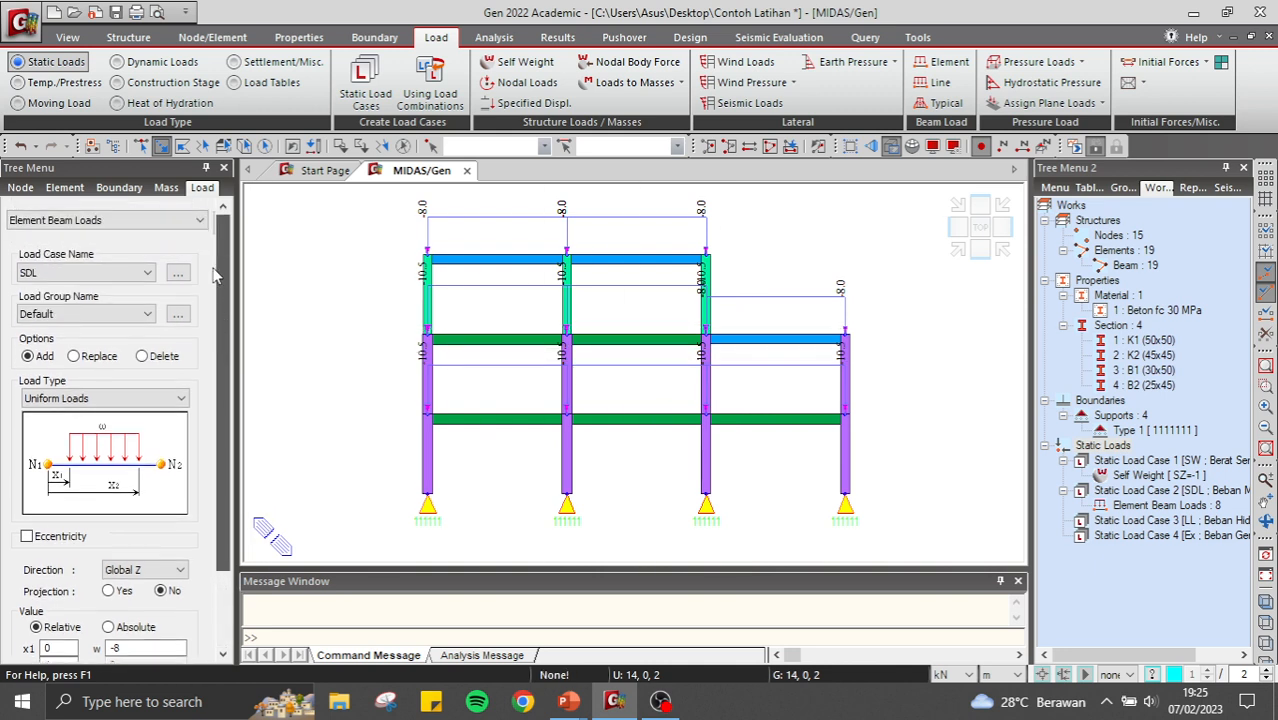
{"action": "left_click", "coordinate": [147, 273]}
{"action": "left_click", "coordinate": [115, 321]}
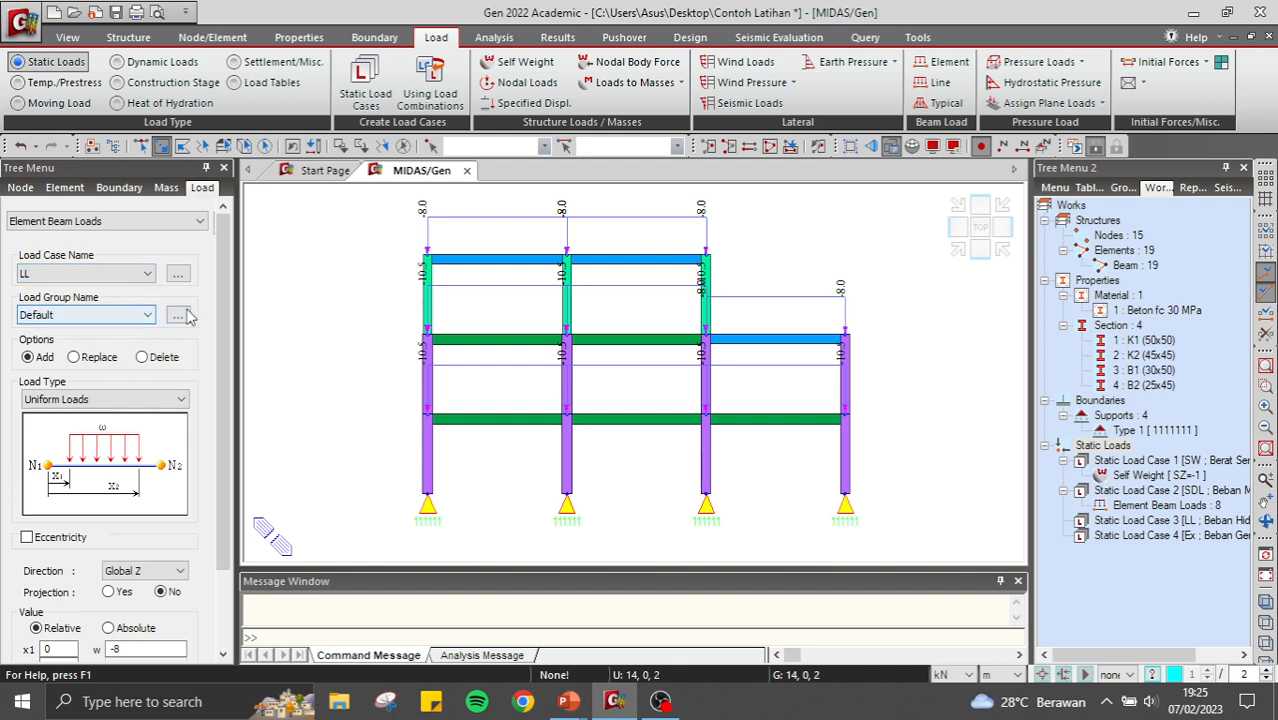
{"action": "scroll", "coordinate": [150, 440], "scroll_direction": "down", "scroll_amount": 2}
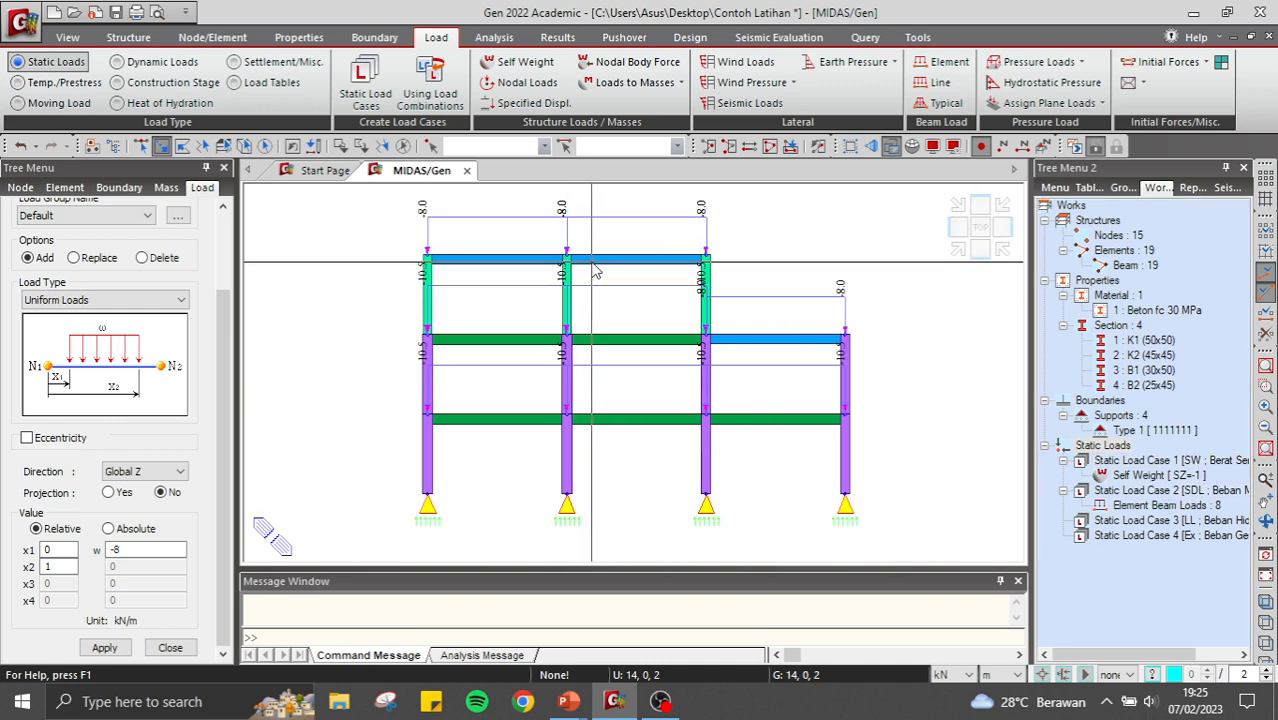
{"action": "left_click", "coordinate": [1205, 506]}
{"action": "right_click", "coordinate": [1205, 506]}
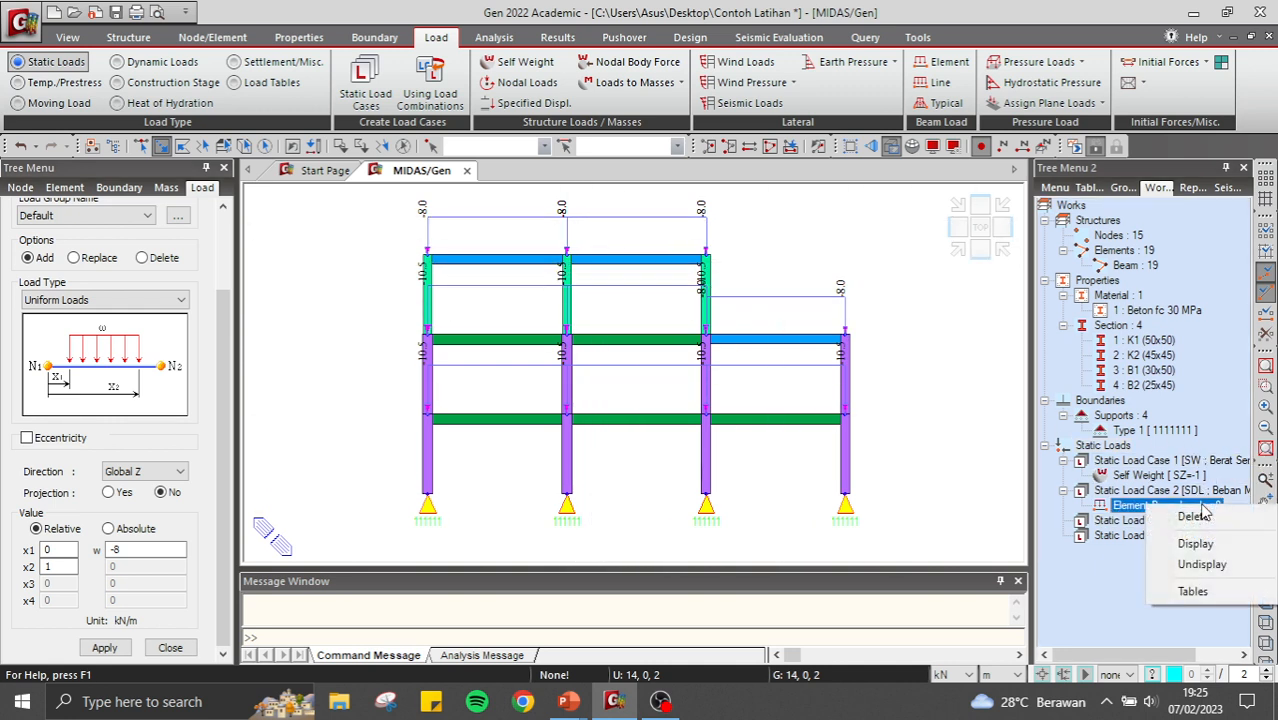
{"action": "left_click", "coordinate": [1200, 564]}
Clear the 8 from the load value, tick off the Beban Mati Lantai and Atap entries on the PowerPoint slide, and return to midas Gen.
{"action": "left_click", "coordinate": [128, 549]}
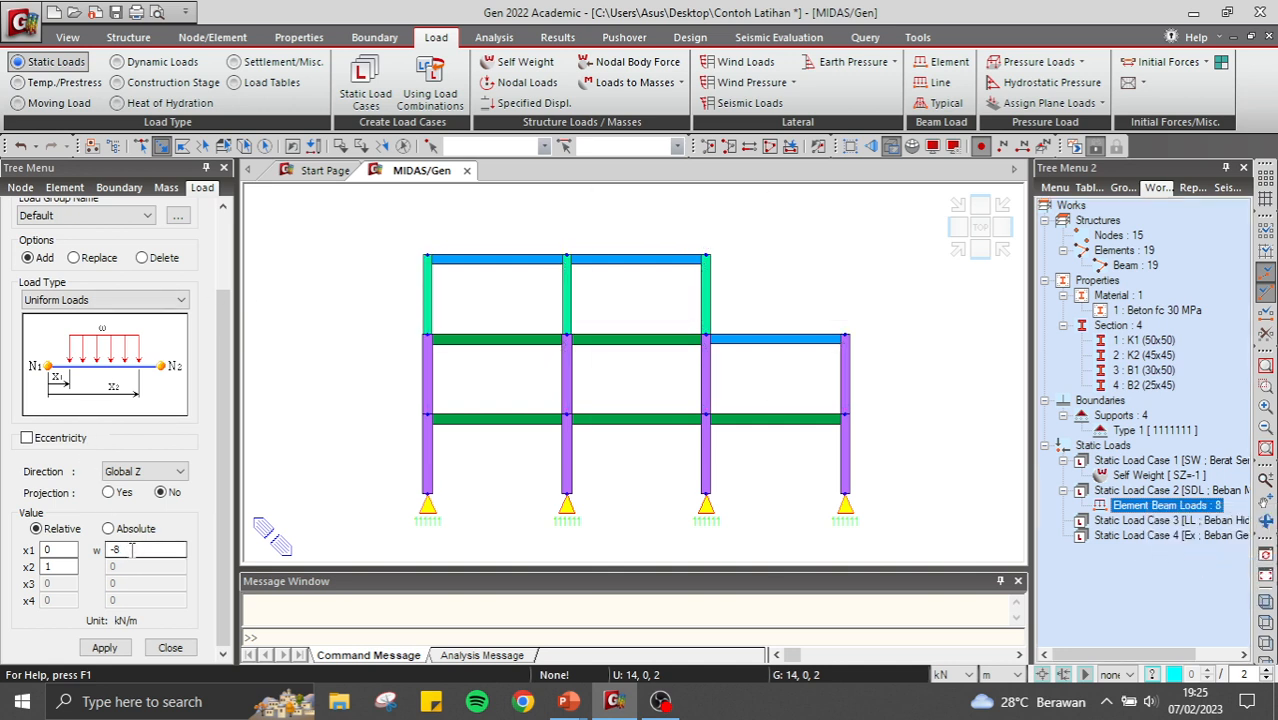
{"action": "key", "text": "BackSpace"}
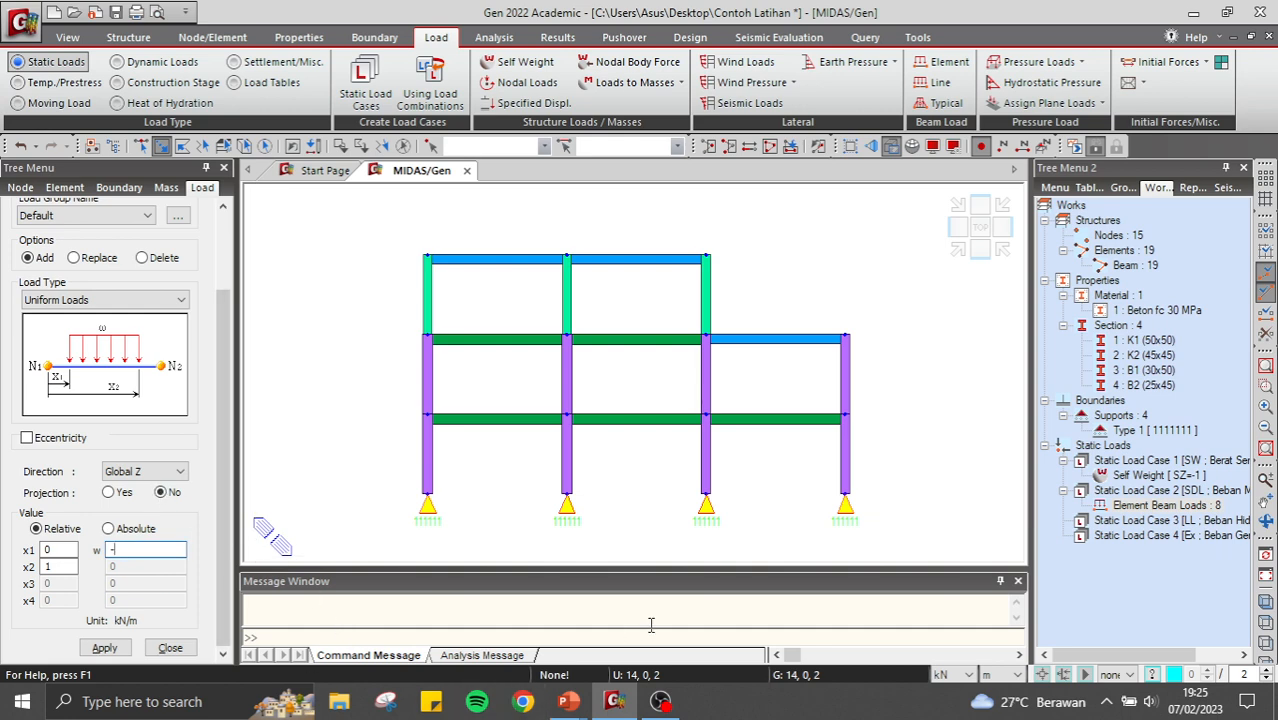
{"action": "key", "text": "alt+Tab"}
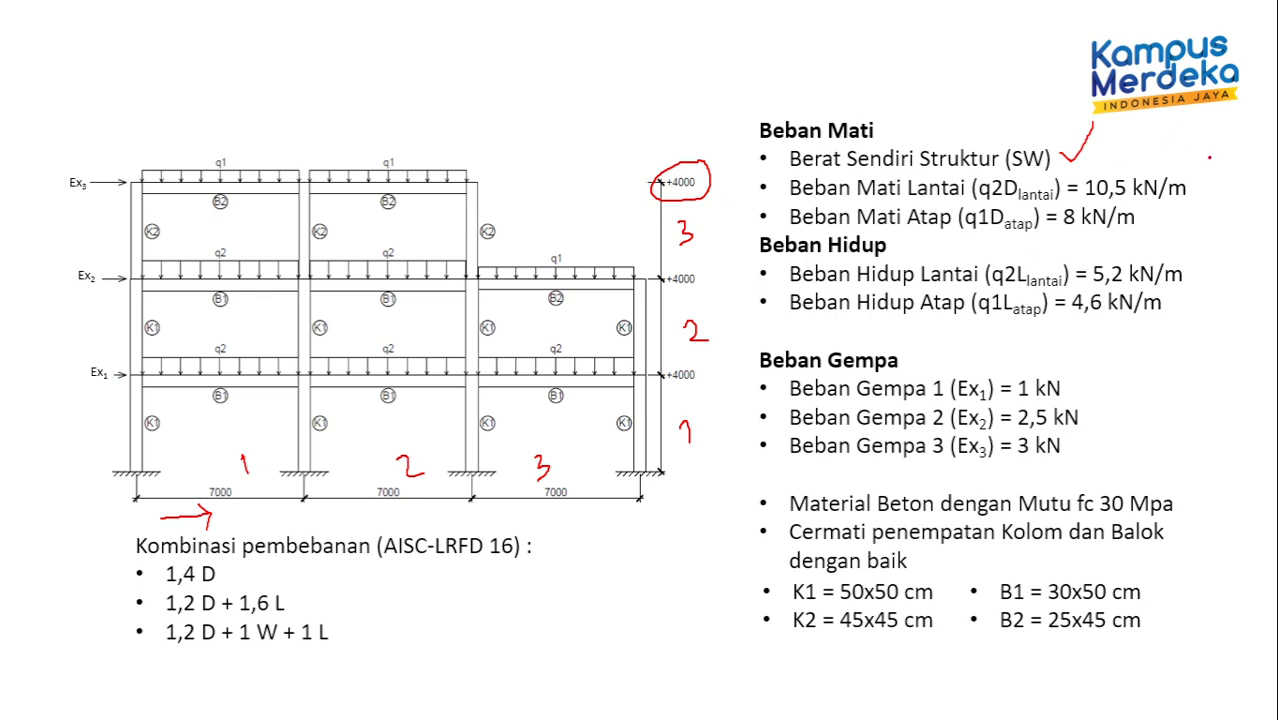
{"action": "left_click_drag", "start_coordinate": [1199, 186], "coordinate": [1235, 168]}
{"action": "mouse_move", "coordinate": [1171, 229]}
{"action": "left_mouse_down"}
{"action": "mouse_move", "coordinate": [1183, 240]}
{"action": "mouse_move", "coordinate": [1208, 207]}
{"action": "left_mouse_up"}
{"action": "key", "text": "alt+Tab"}
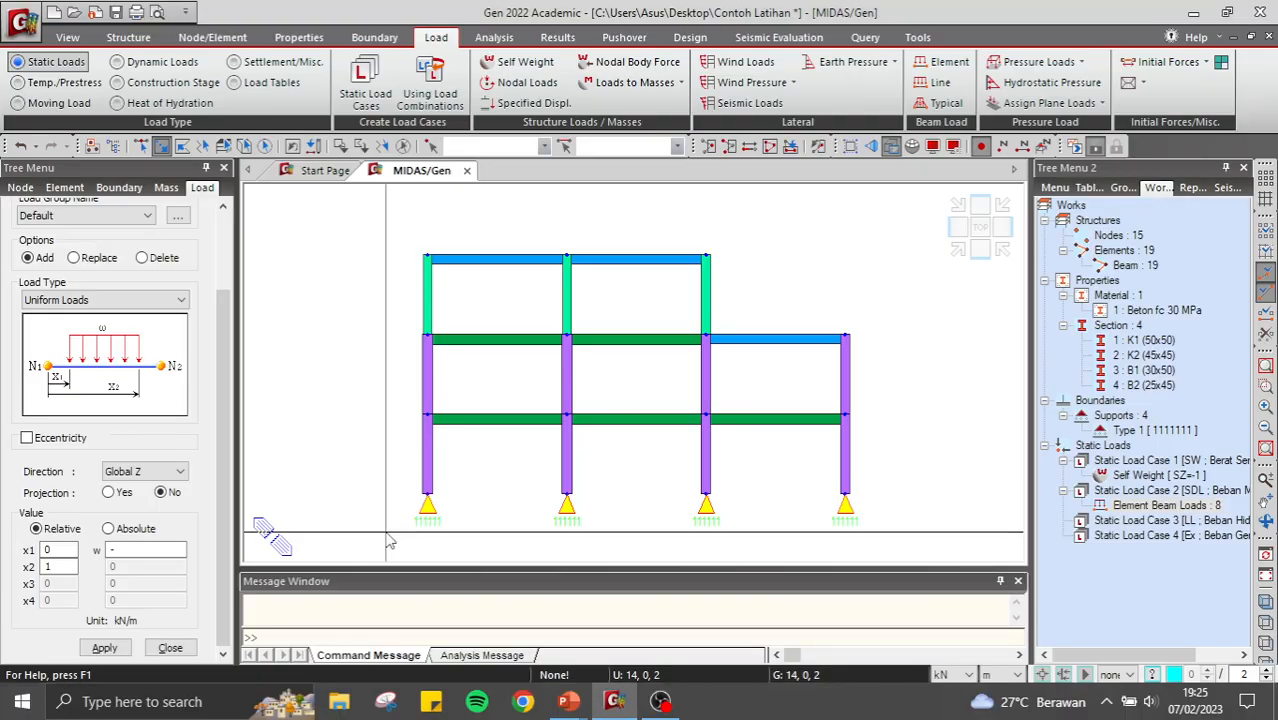
Apply a uniform LL load of -5.2 kN/m to the three first-level beams and the two second-level B1 beams.
{"action": "left_click", "coordinate": [152, 550]}
{"action": "type", "text": "-5.2"}
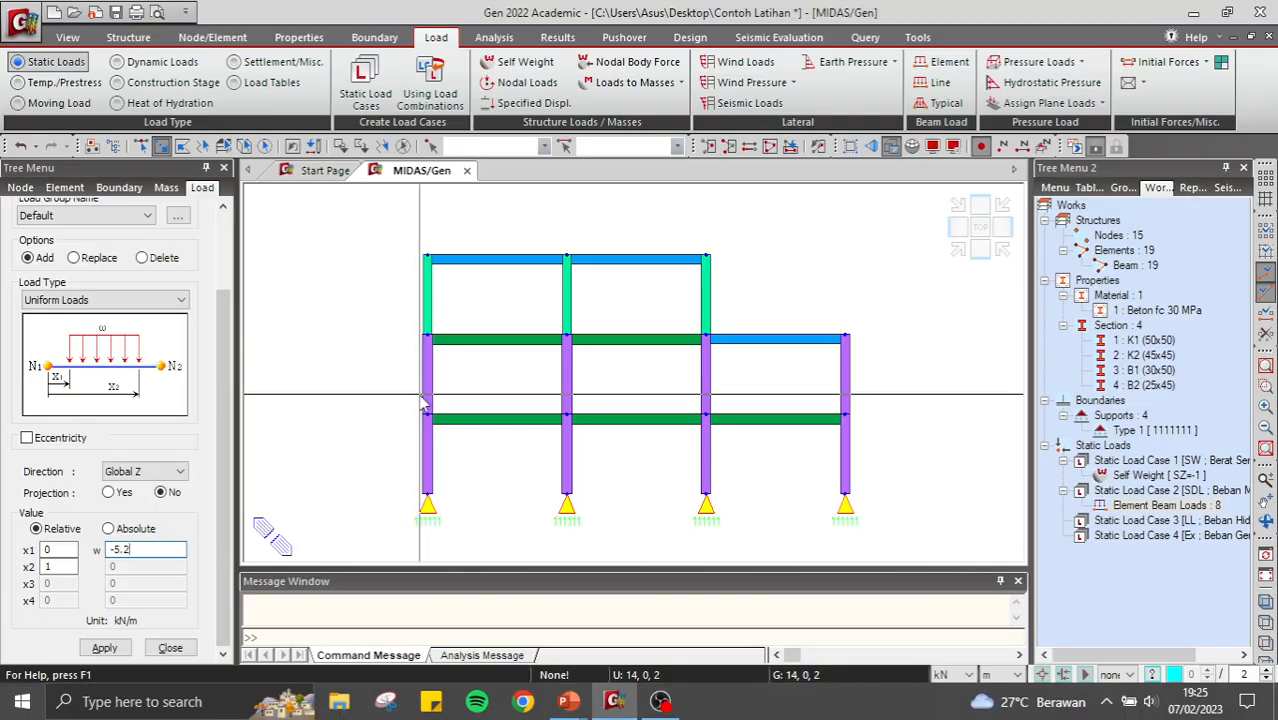
{"action": "left_click_drag", "start_coordinate": [428, 396], "coordinate": [826, 441]}
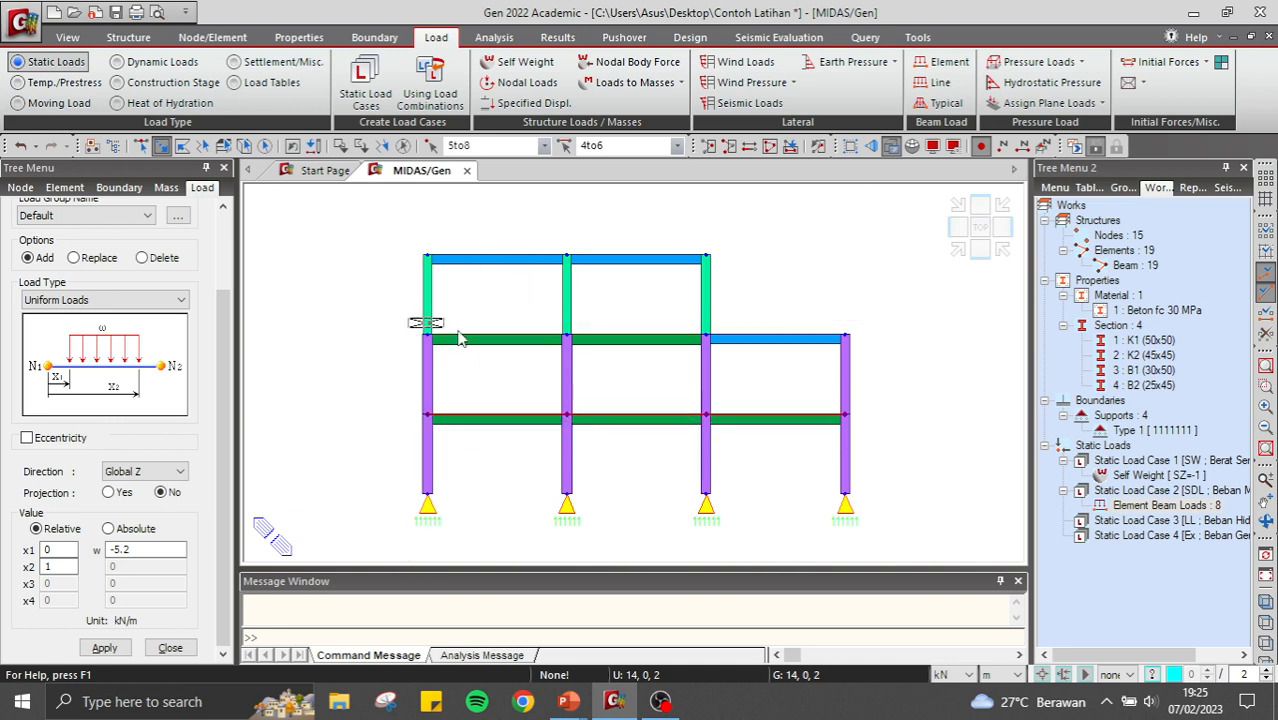
{"action": "left_click_drag", "start_coordinate": [422, 320], "coordinate": [741, 377]}
{"action": "left_click", "coordinate": [104, 648]}
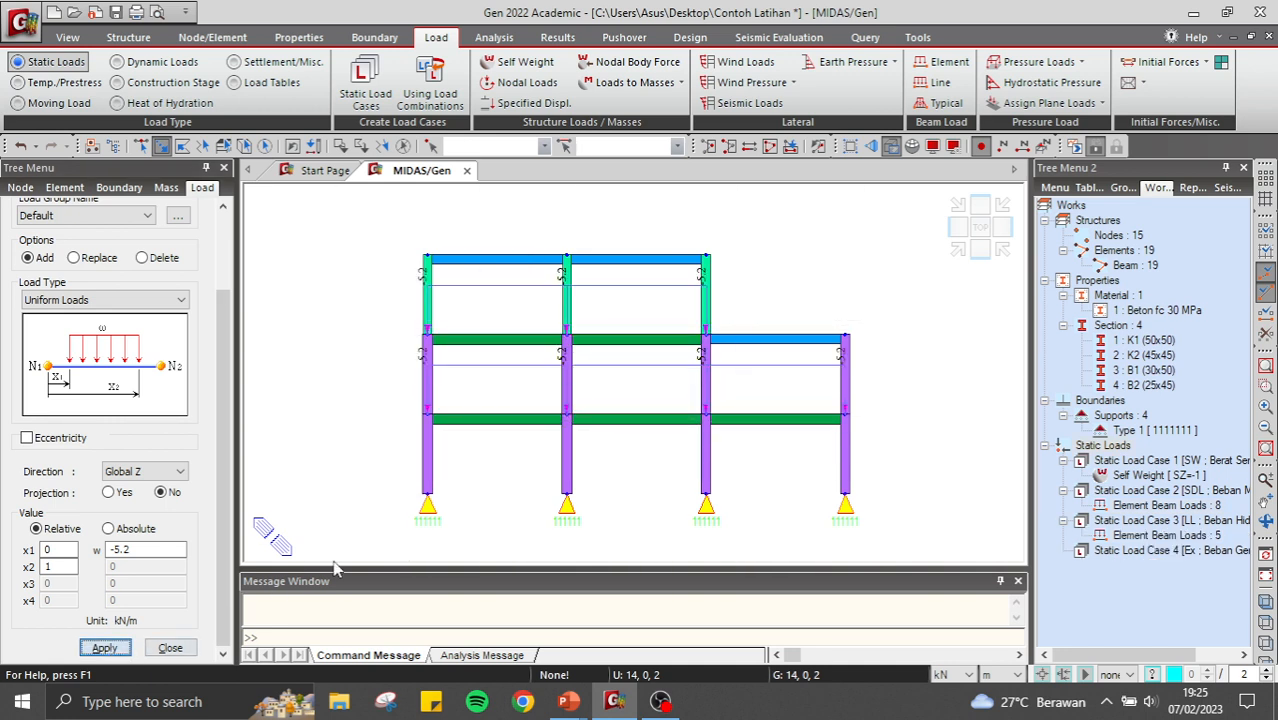
Apply a uniform LL load of -4.6 kN/m to the two top-level beams and the second-level B2 beam in the third bay.
{"action": "left_click_drag", "start_coordinate": [390, 233], "coordinate": [757, 300]}
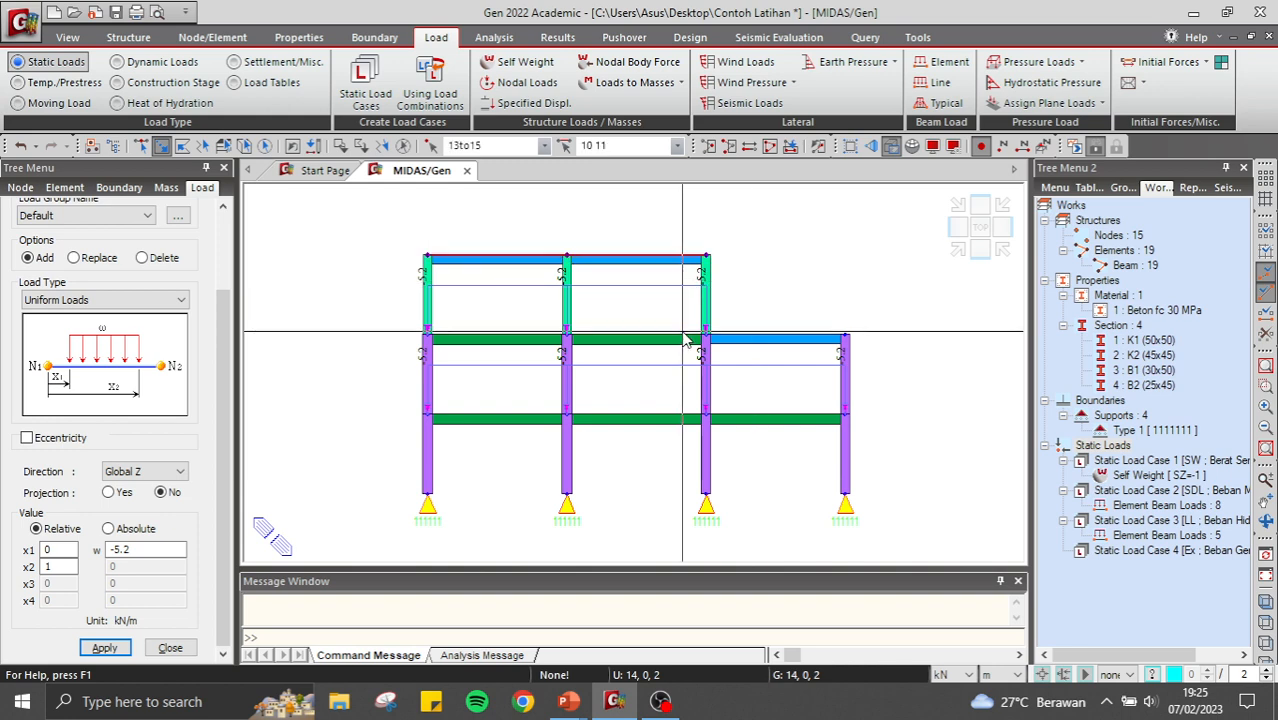
{"action": "left_click", "coordinate": [896, 365]}
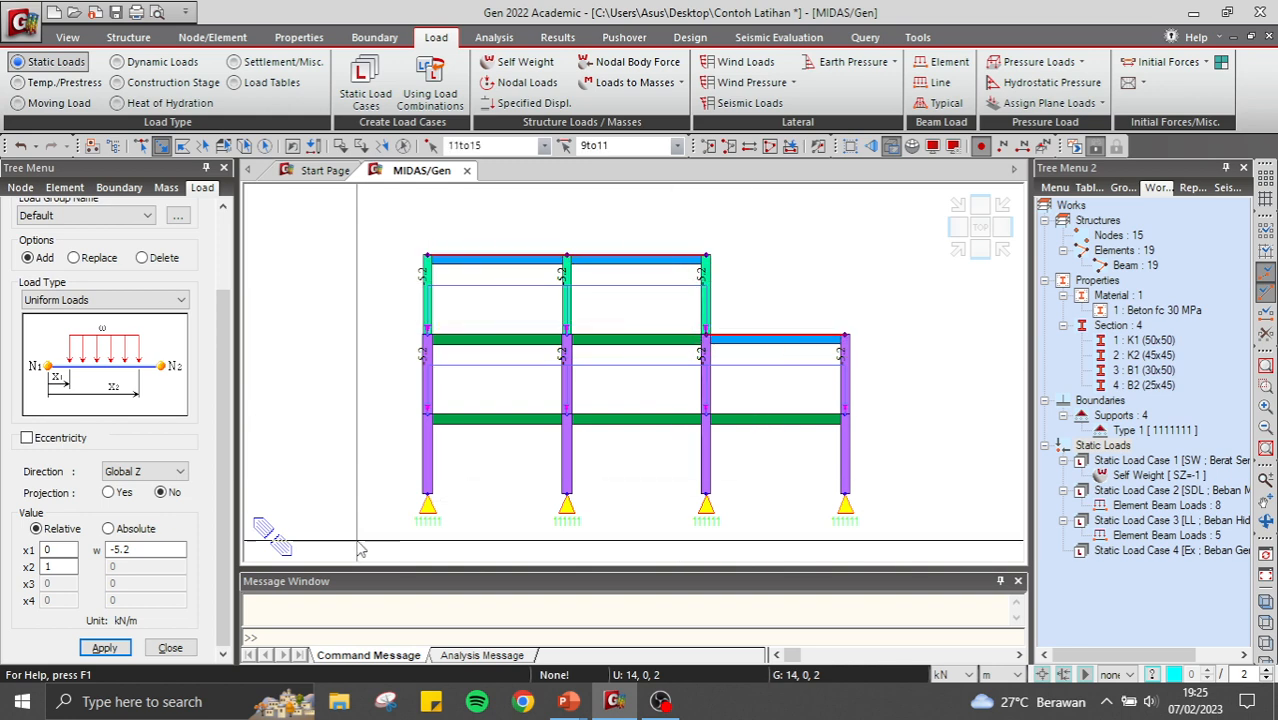
{"action": "left_click", "coordinate": [172, 549]}
{"action": "key", "text": "BackSpace"}
{"action": "key", "text": "BackSpace"}
{"action": "key", "text": "BackSpace"}
{"action": "type", "text": "4."}
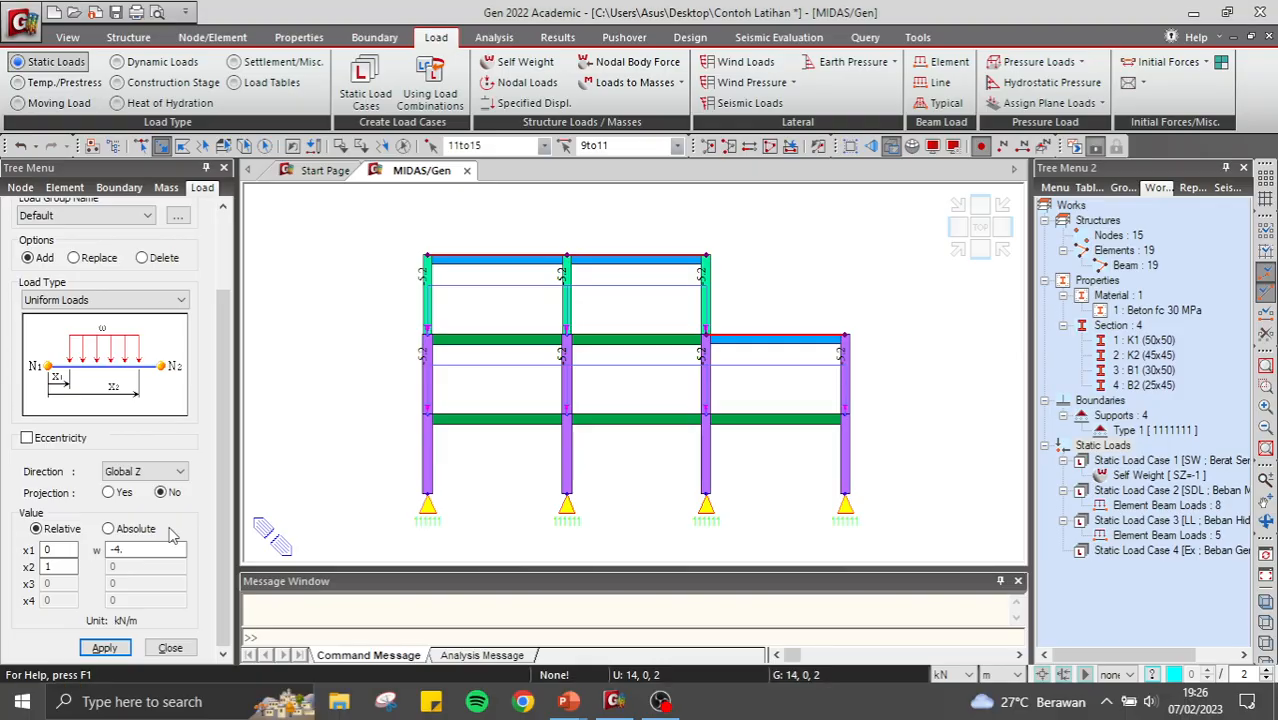
{"action": "type", "text": "6"}
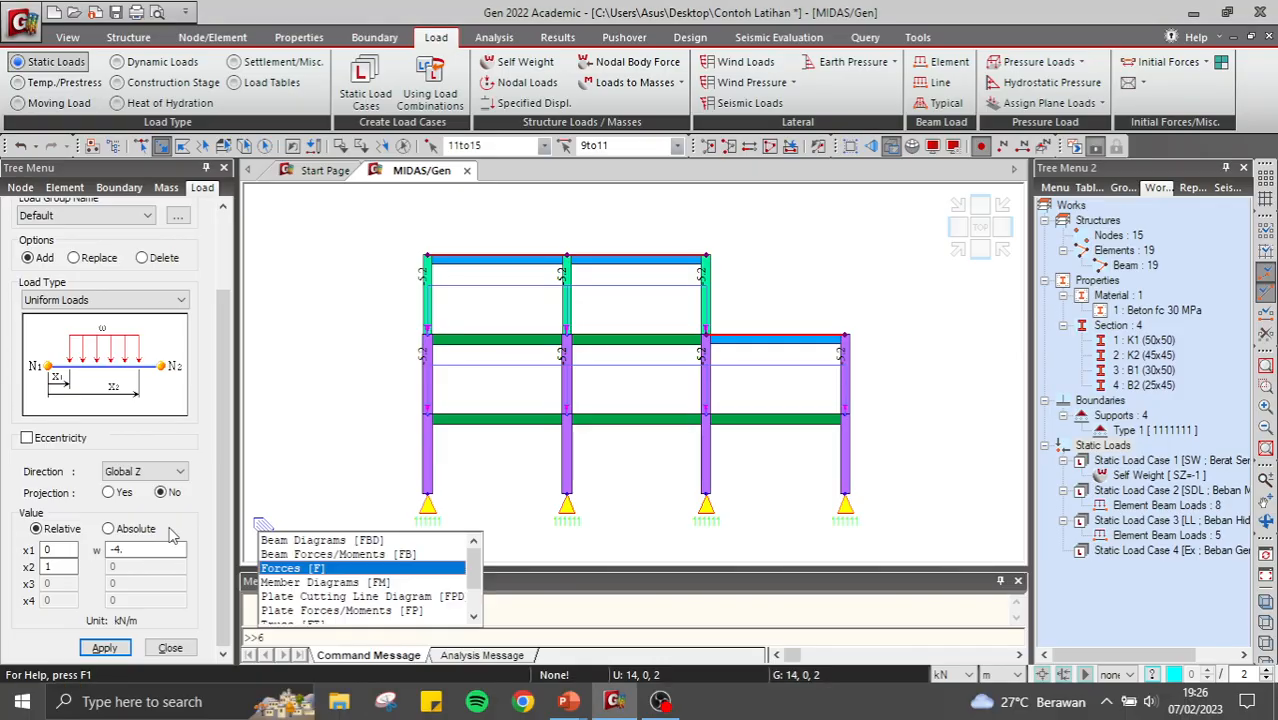
{"action": "key", "text": "BackSpace"}
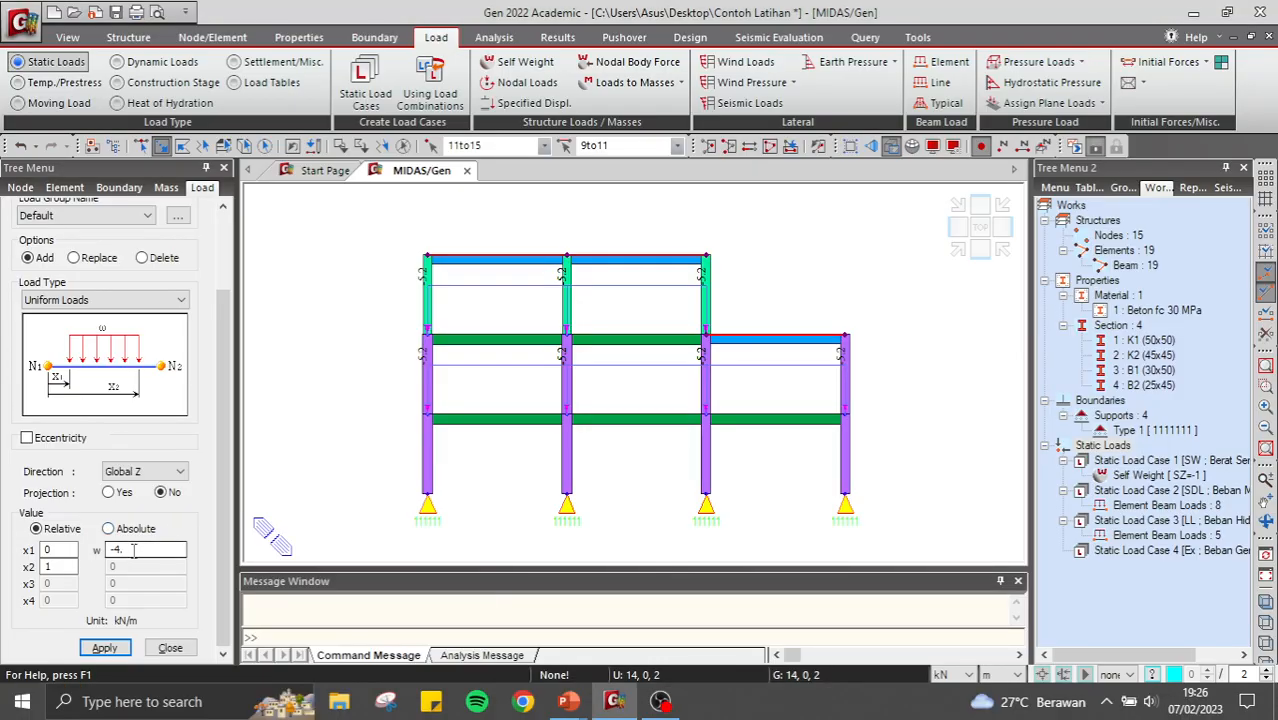
{"action": "left_click", "coordinate": [134, 551]}
{"action": "type", "text": "6"}
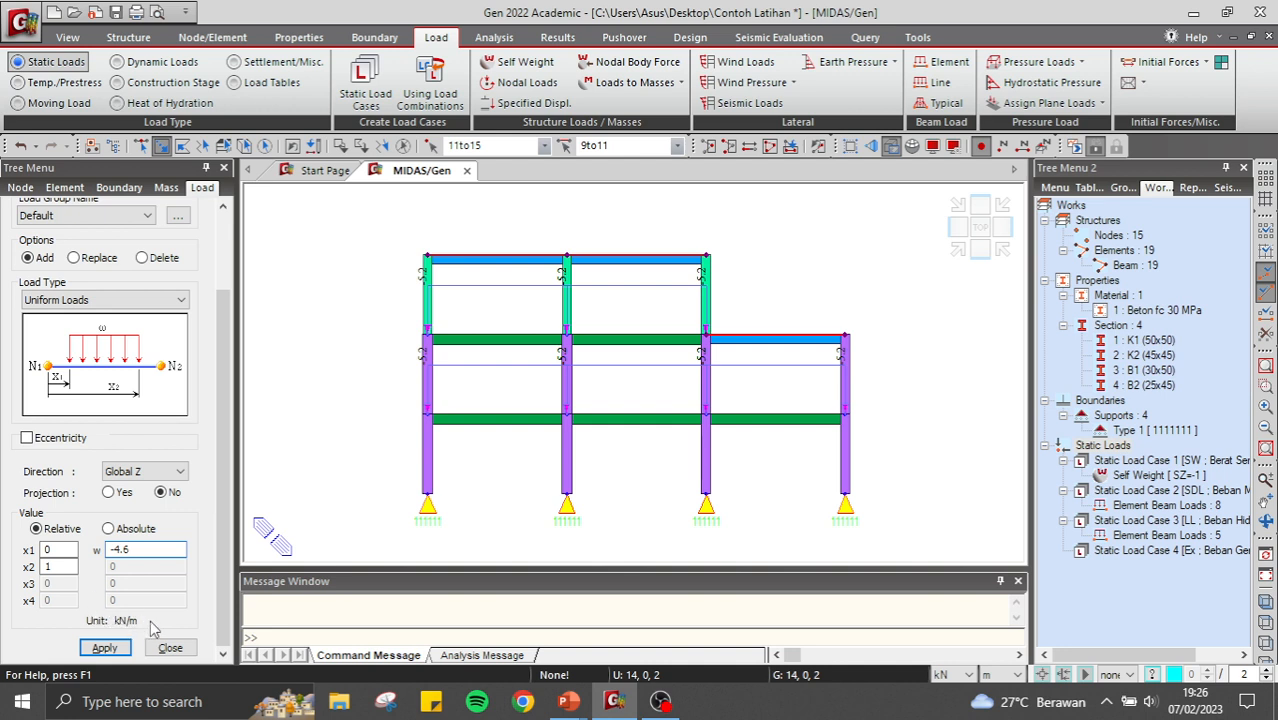
{"action": "left_click", "coordinate": [104, 648]}
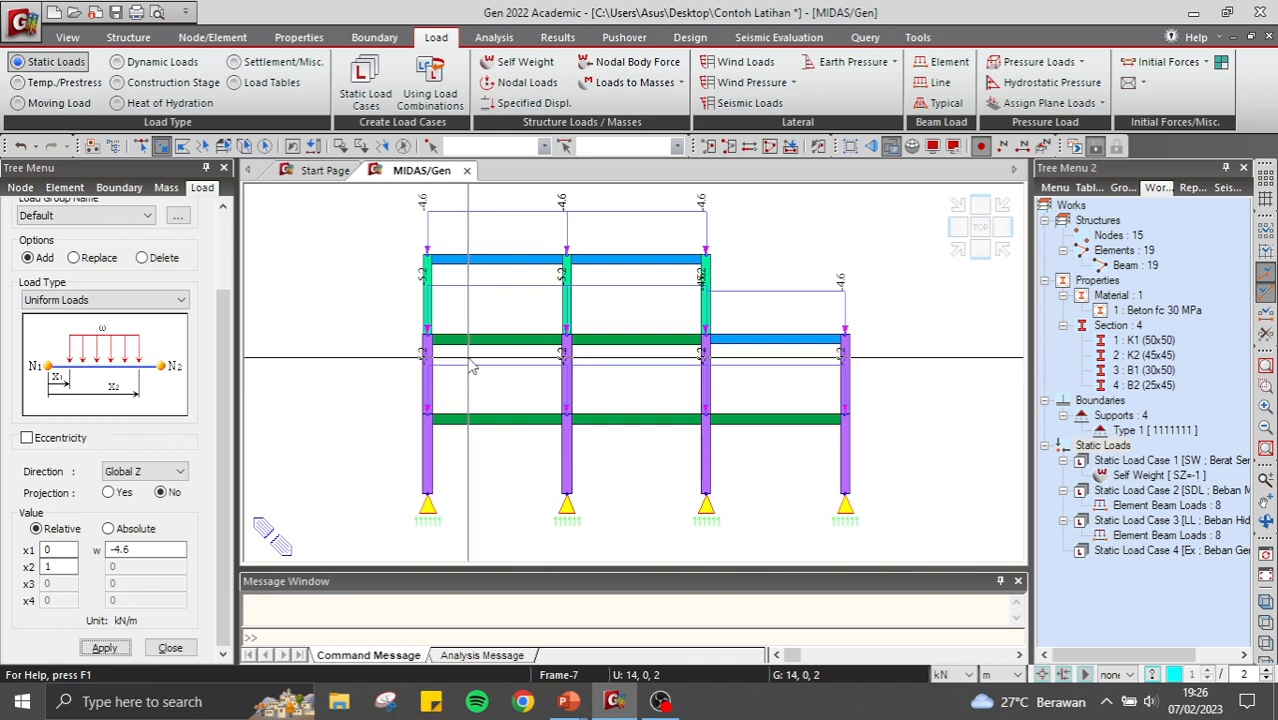
Display the SDL element beam loads in the model view and select static load case 4 (Ex).
{"action": "right_click", "coordinate": [1166, 508]}
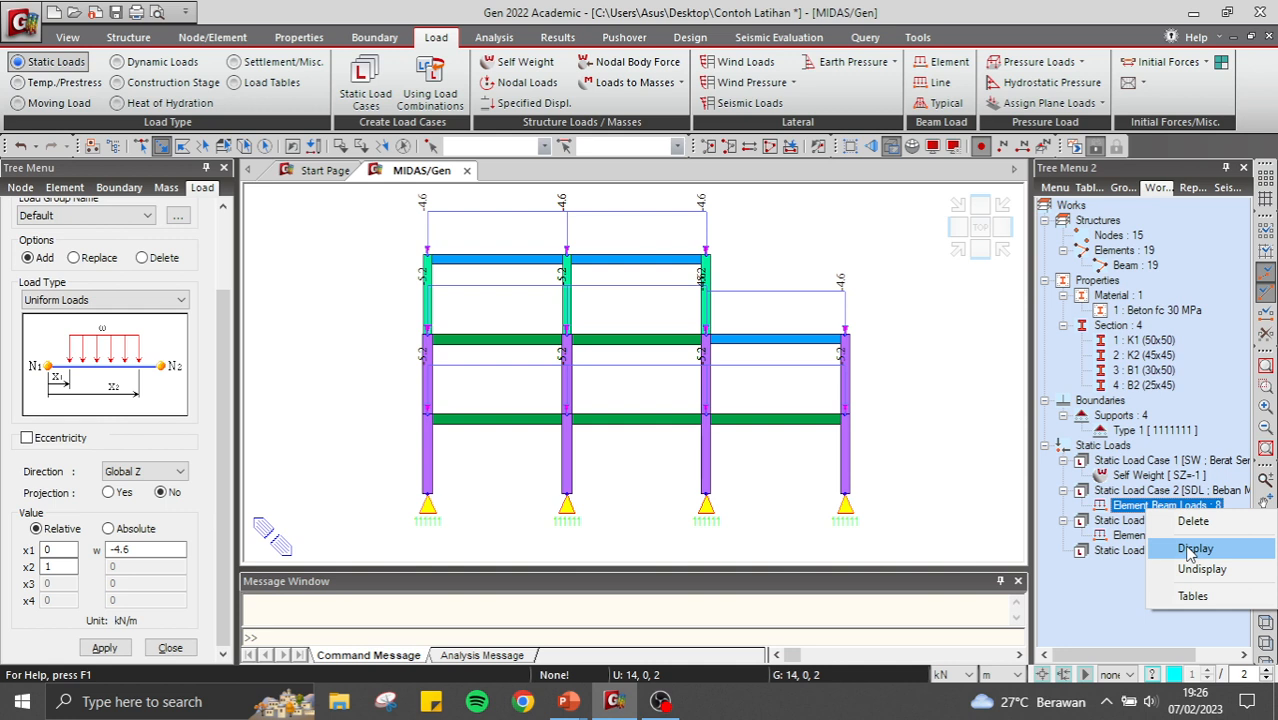
{"action": "left_click", "coordinate": [1190, 551]}
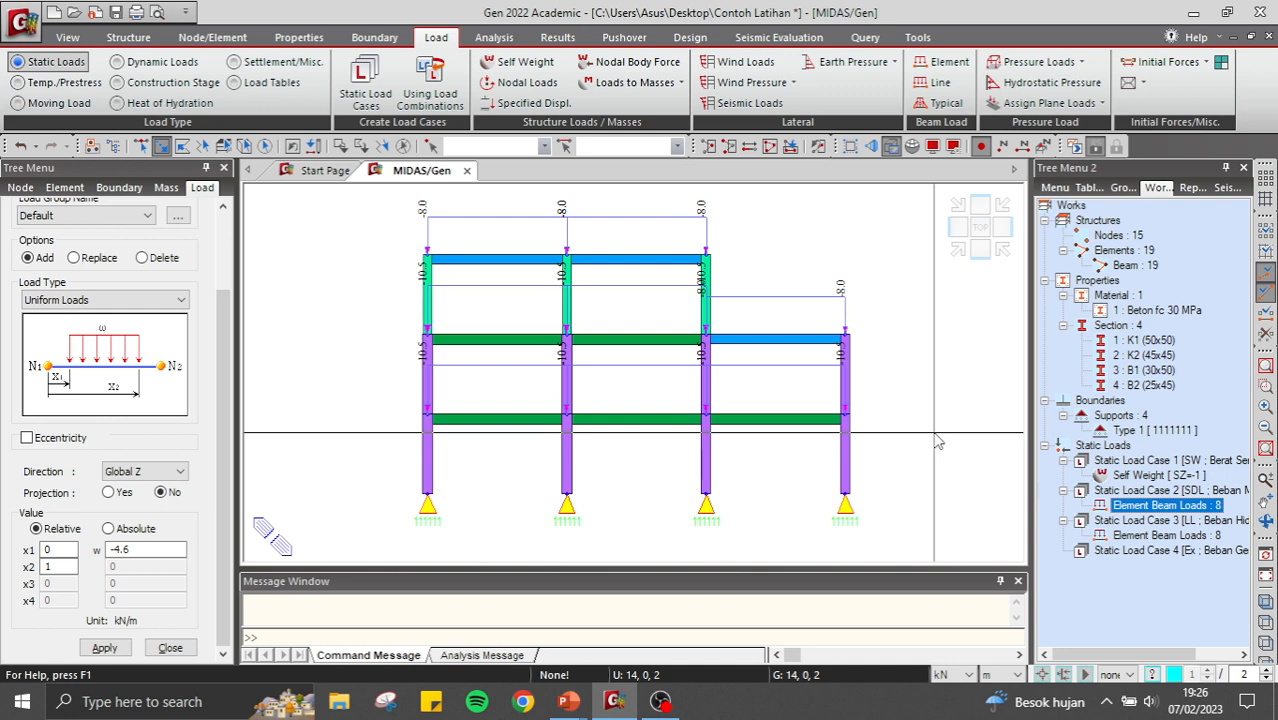
{"action": "left_click", "coordinate": [1125, 550]}
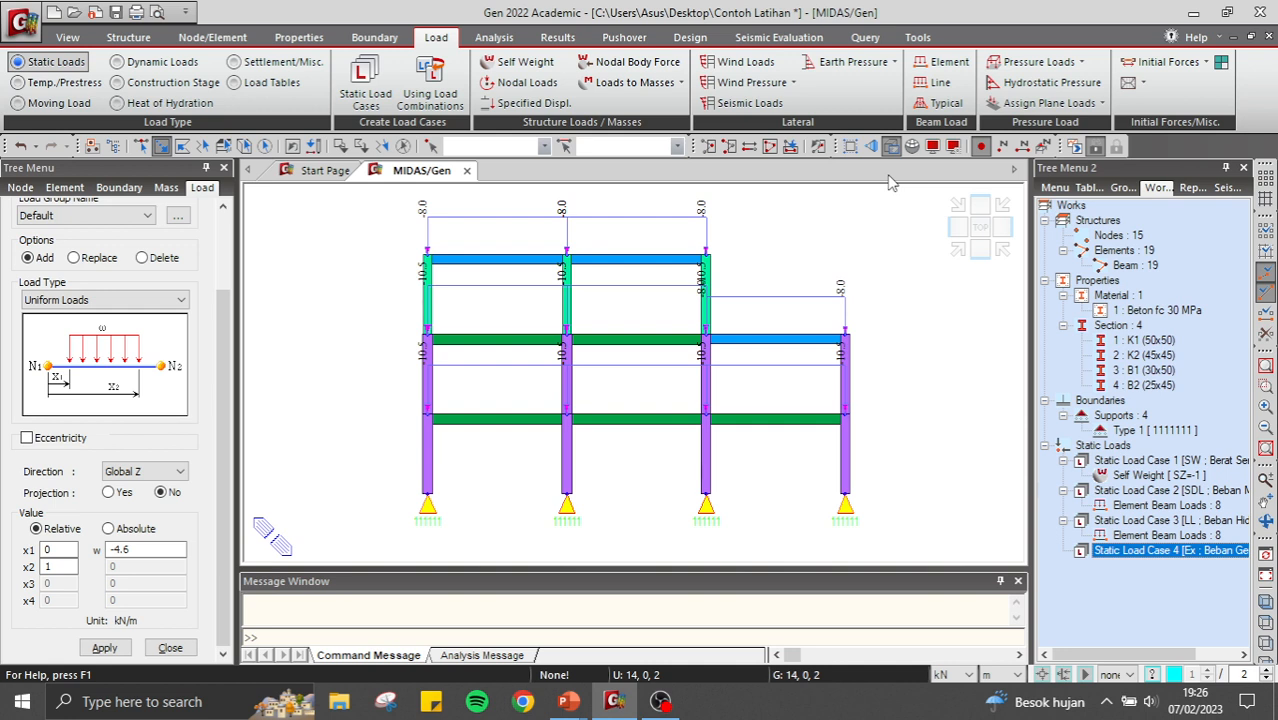
Start defining nodal loads for the Ex load case and clear the FX value.
{"action": "left_click", "coordinate": [518, 82]}
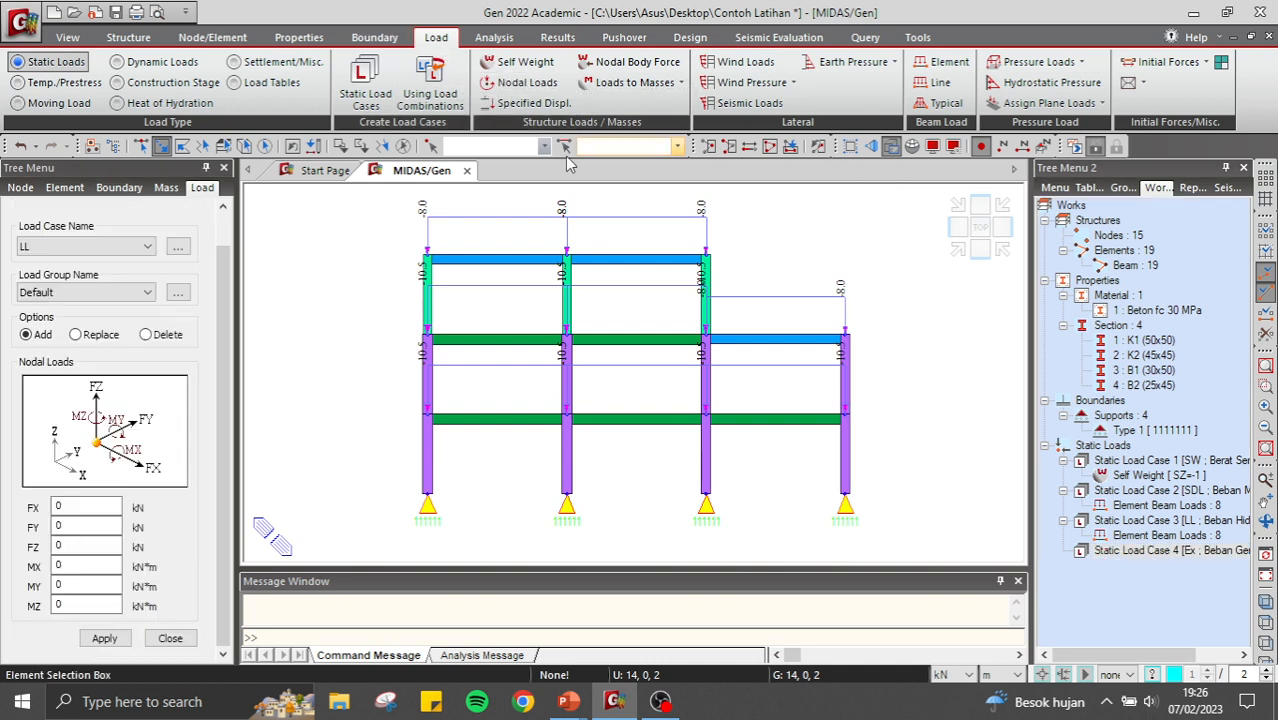
{"action": "left_click", "coordinate": [100, 246]}
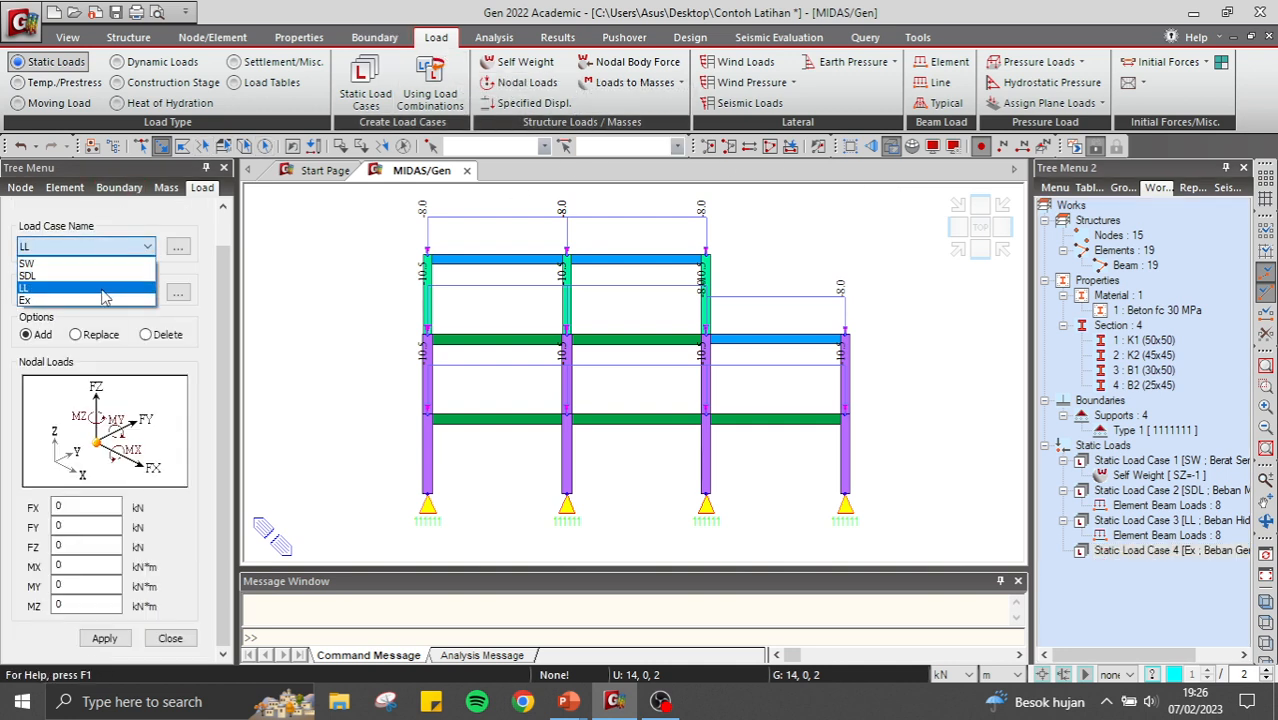
{"action": "left_click", "coordinate": [107, 300]}
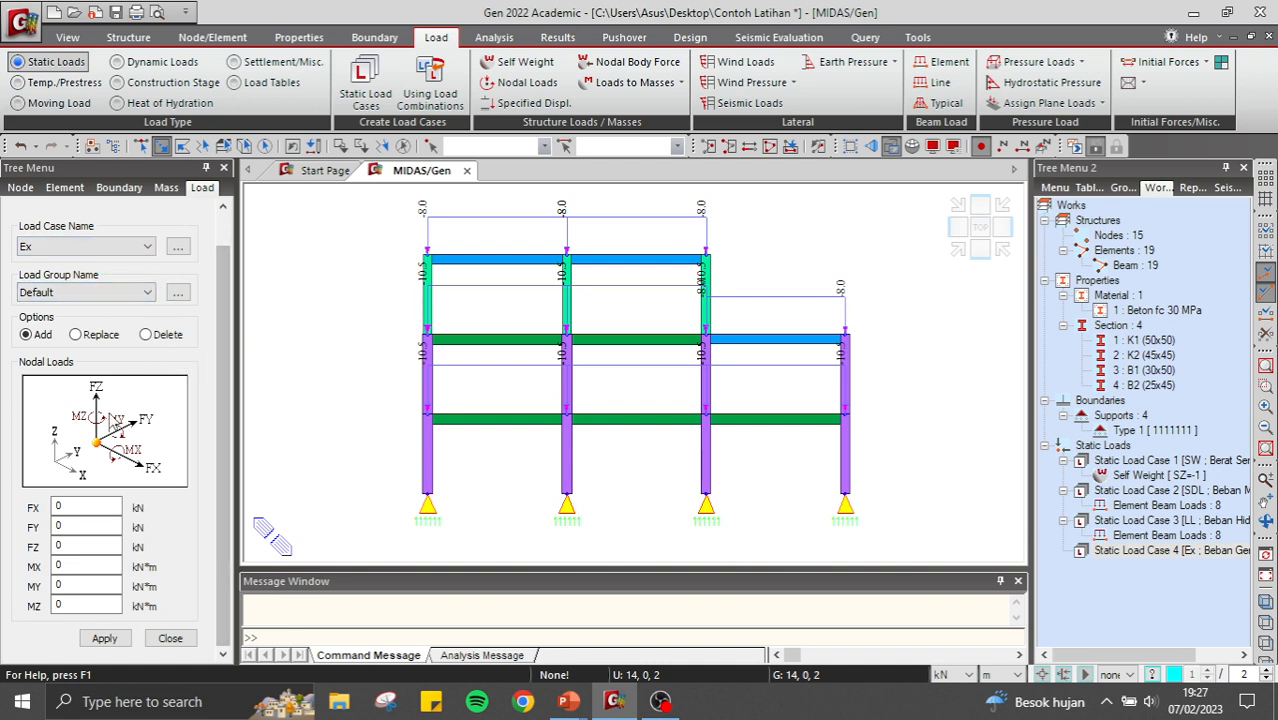
{"action": "left_click", "coordinate": [86, 507]}
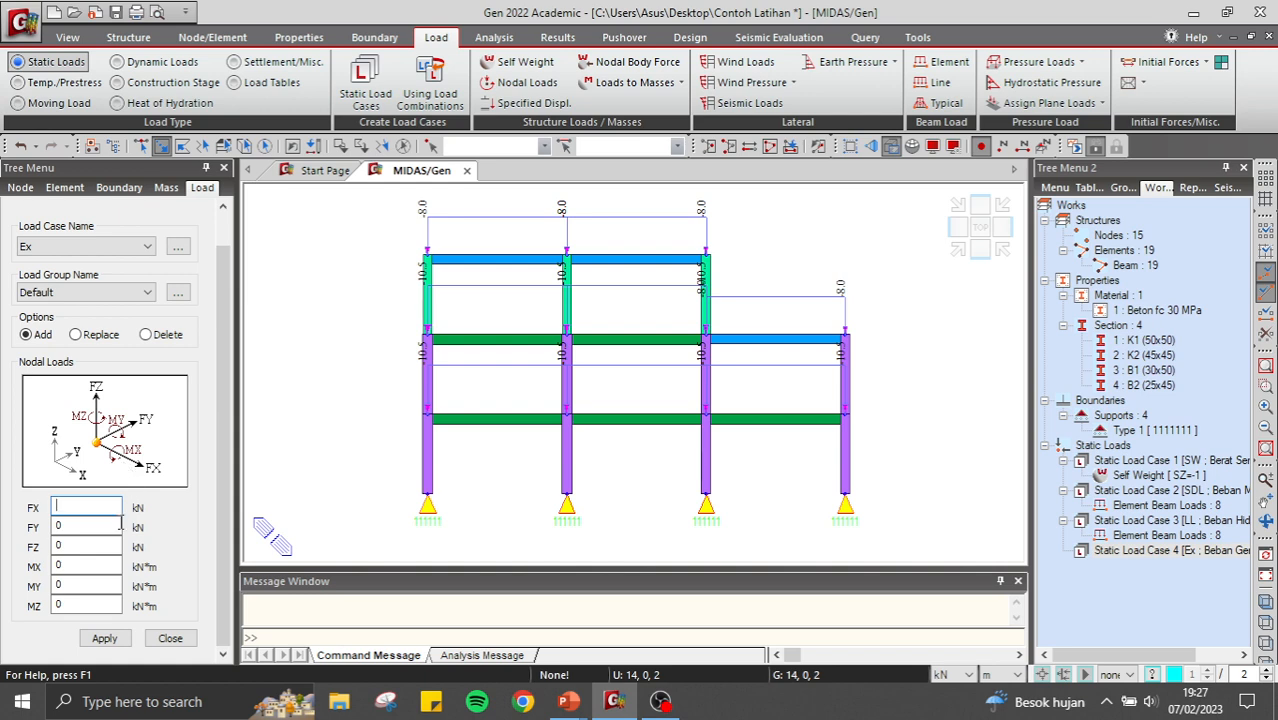
Circle Ex1, Ex2 and Ex3 on the PowerPoint slide, mark the three Beban Gempa entries, and return to midas Gen.
{"action": "left_click", "coordinate": [569, 701]}
{"action": "left_click", "coordinate": [651, 672]}
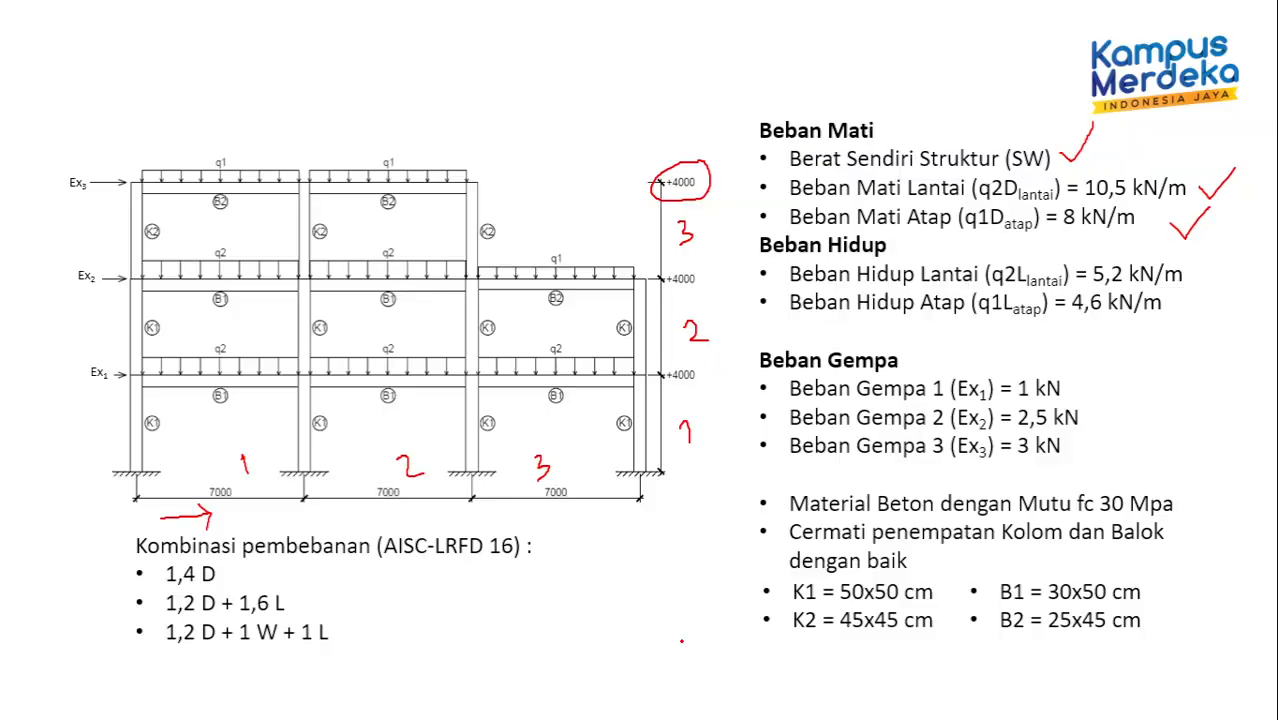
{"action": "mouse_move", "coordinate": [95, 346]}
{"action": "left_mouse_down"}
{"action": "mouse_move", "coordinate": [125, 388]}
{"action": "mouse_move", "coordinate": [80, 347]}
{"action": "left_mouse_up"}
{"action": "mouse_move", "coordinate": [90, 254]}
{"action": "left_mouse_down"}
{"action": "mouse_move", "coordinate": [62, 276]}
{"action": "mouse_move", "coordinate": [115, 253]}
{"action": "left_mouse_up"}
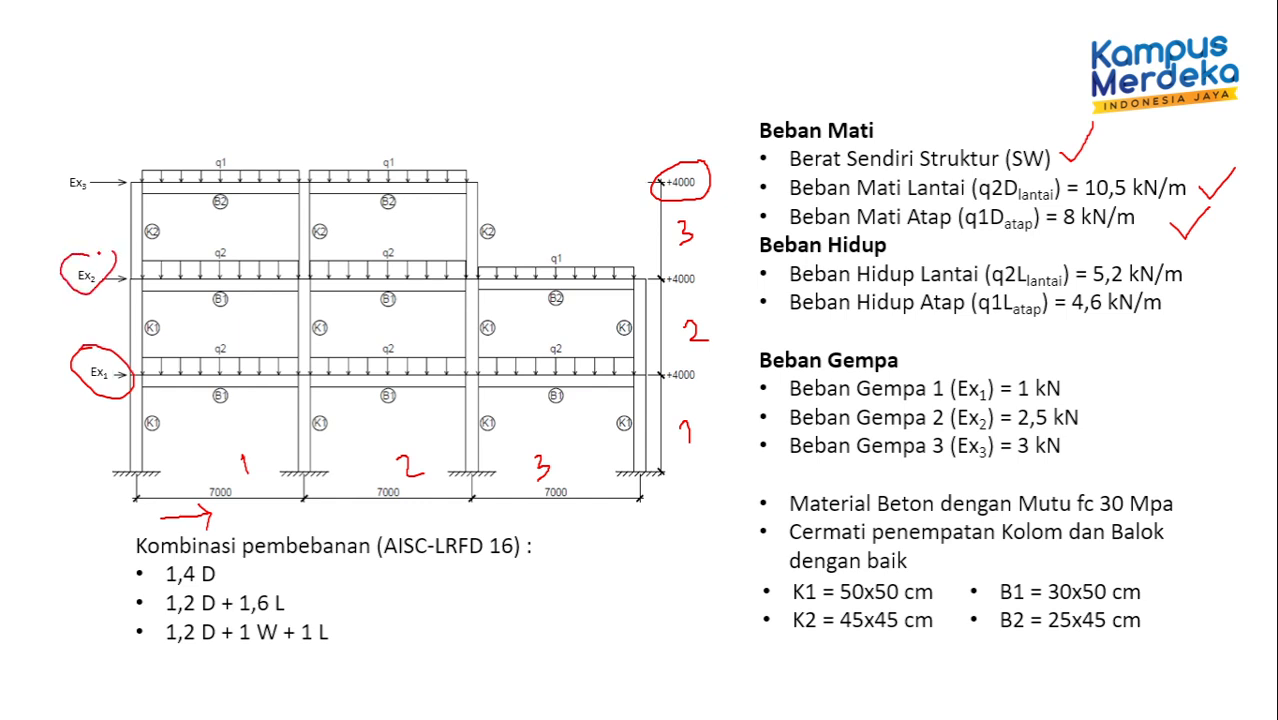
{"action": "mouse_move", "coordinate": [81, 172]}
{"action": "left_mouse_down"}
{"action": "mouse_move", "coordinate": [60, 180]}
{"action": "mouse_move", "coordinate": [110, 185]}
{"action": "mouse_move", "coordinate": [84, 166]}
{"action": "left_mouse_up"}
{"action": "left_click_drag", "start_coordinate": [1077, 384], "coordinate": [1088, 371]}
{"action": "left_click_drag", "start_coordinate": [1100, 422], "coordinate": [1113, 406]}
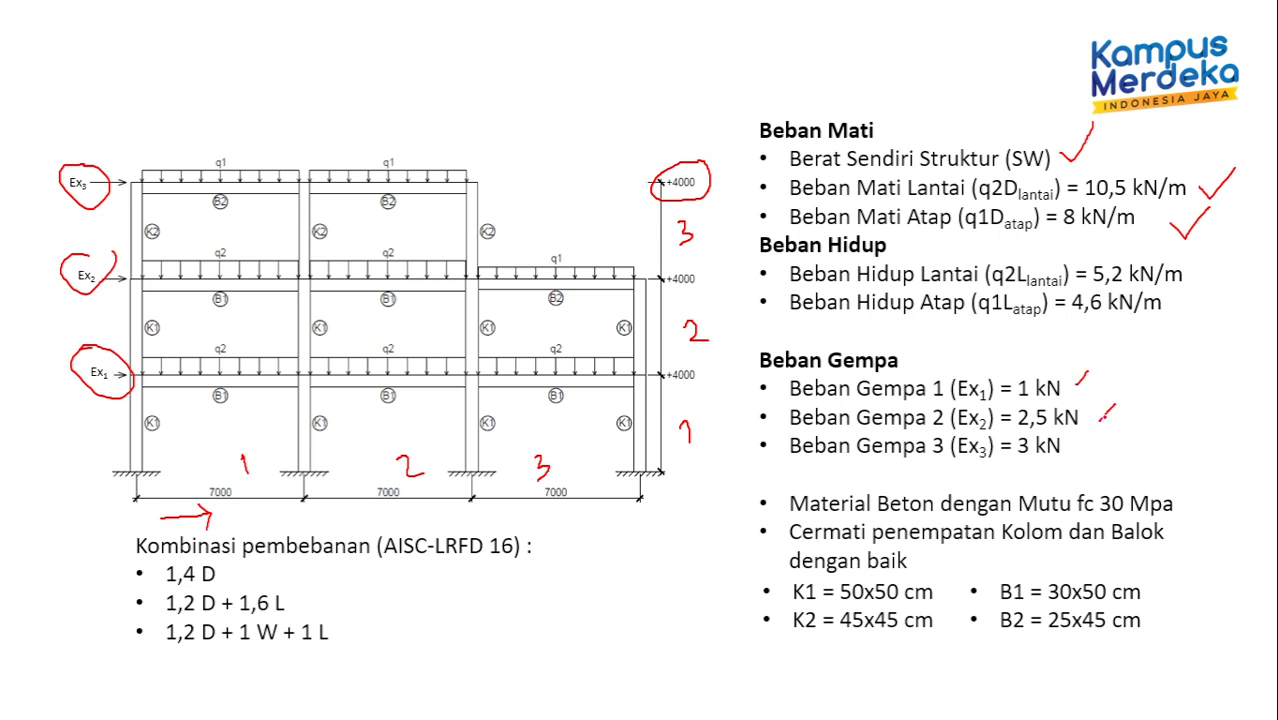
{"action": "left_click_drag", "start_coordinate": [1097, 450], "coordinate": [1096, 446]}
{"action": "key", "text": "alt+Tab"}
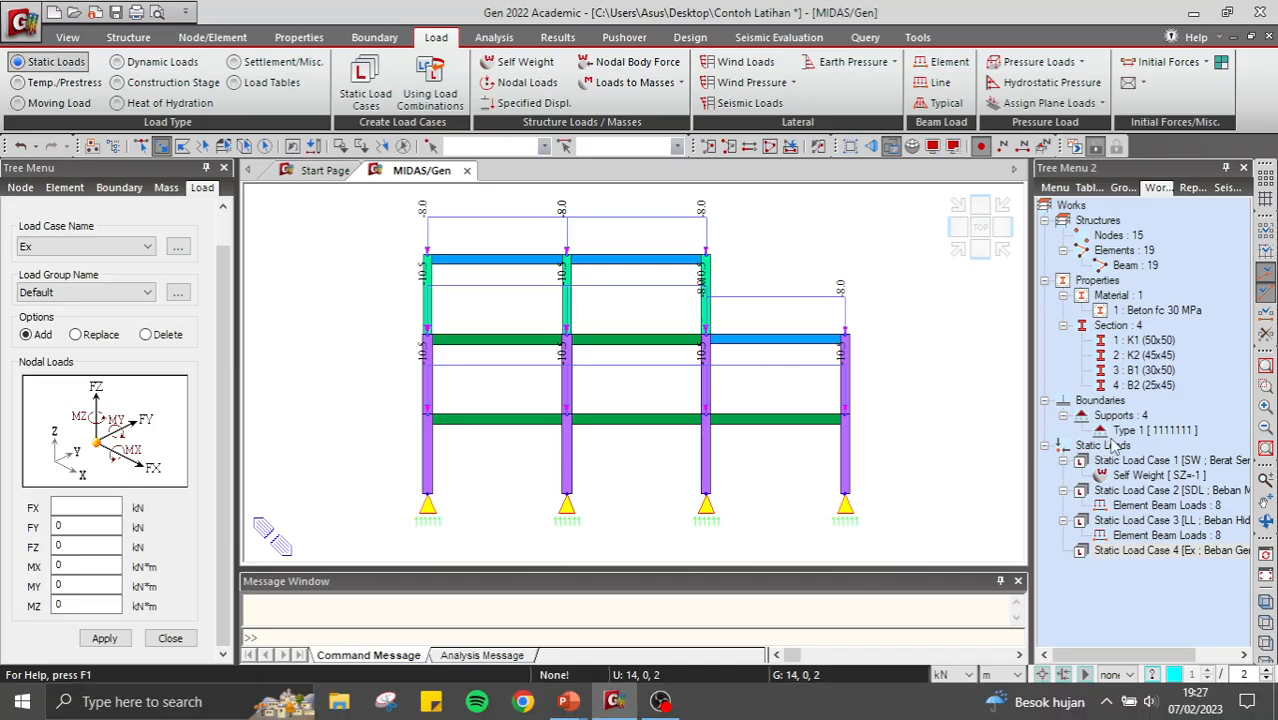
Apply an Ex nodal load of FX 1 kN to the first-level node of the leftmost column.
{"action": "left_click", "coordinate": [425, 417]}
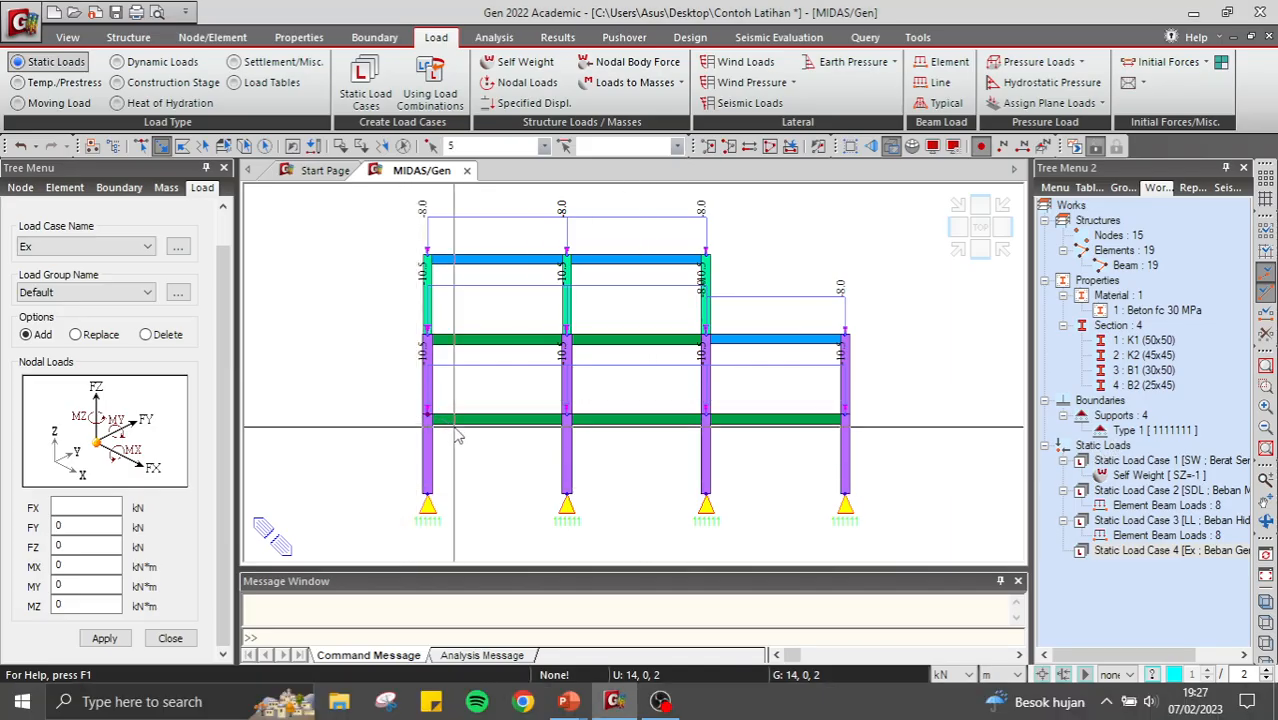
{"action": "left_click", "coordinate": [95, 507]}
{"action": "type", "text": "1"}
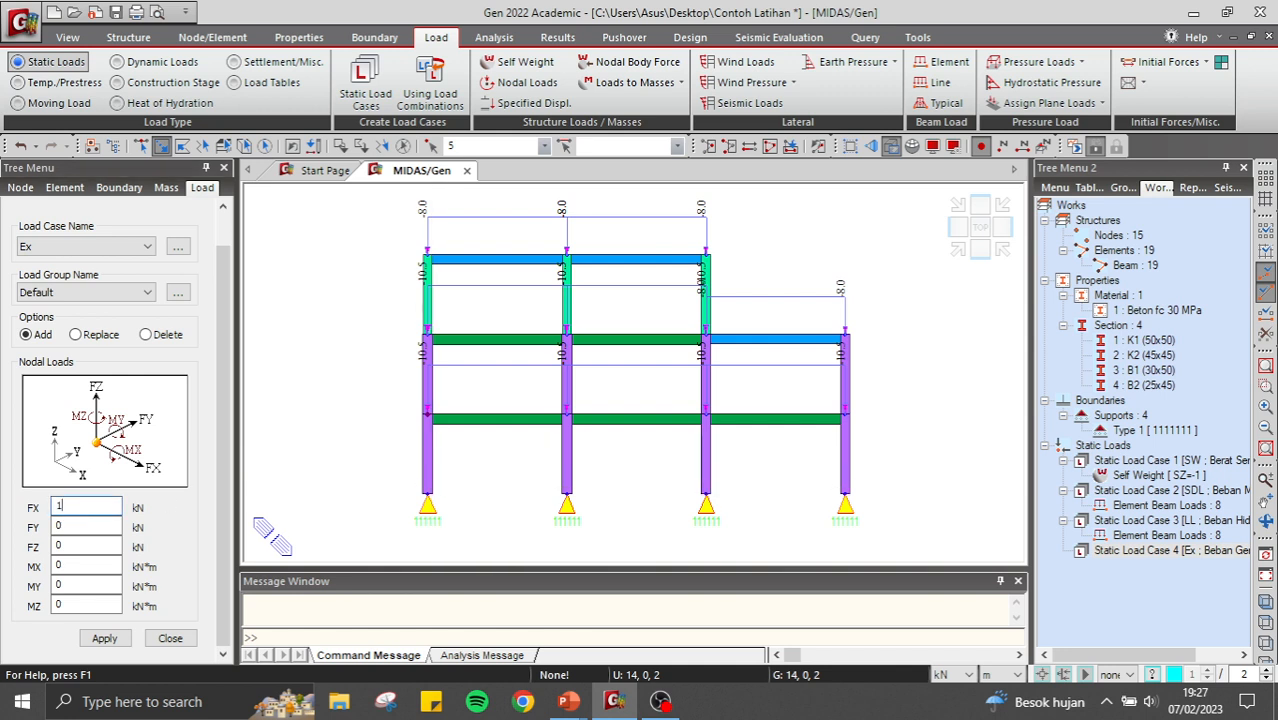
{"action": "left_click", "coordinate": [104, 638]}
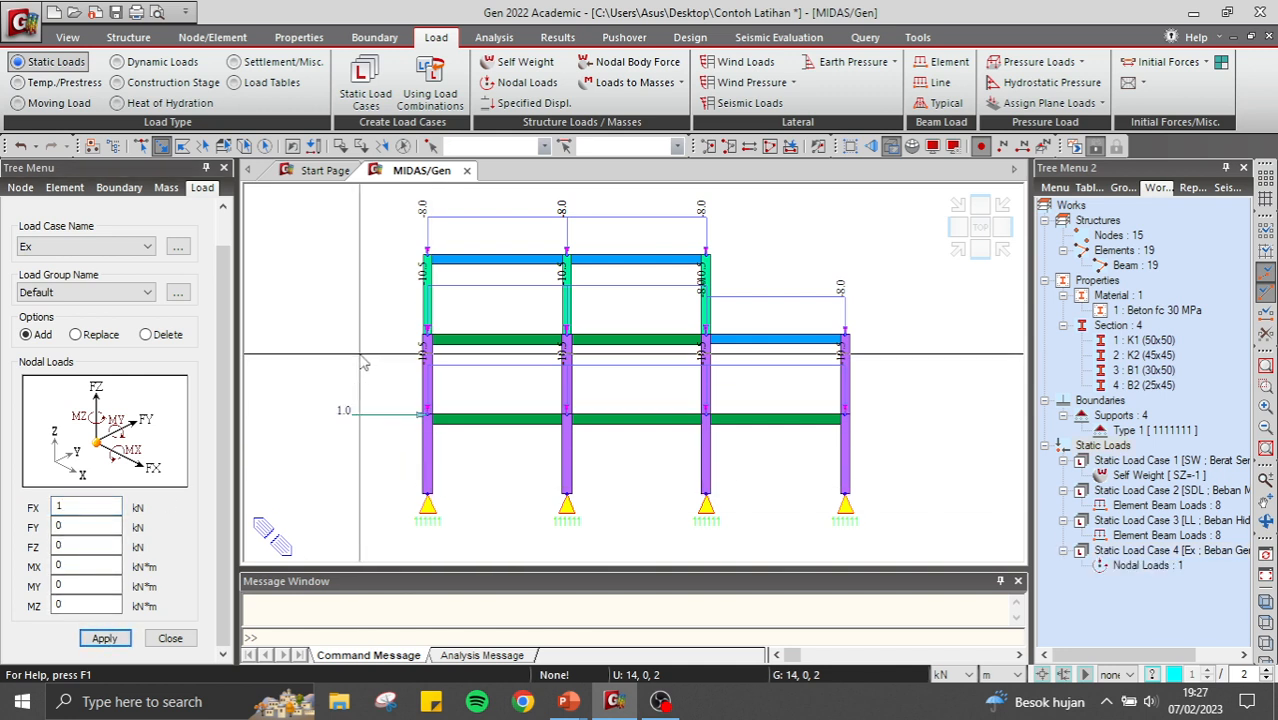
Apply an Ex nodal load of FX 2.5 kN to the second-level node of the leftmost column.
{"action": "left_click_drag", "start_coordinate": [382, 316], "coordinate": [474, 372]}
{"action": "double_click", "coordinate": [85, 507]}
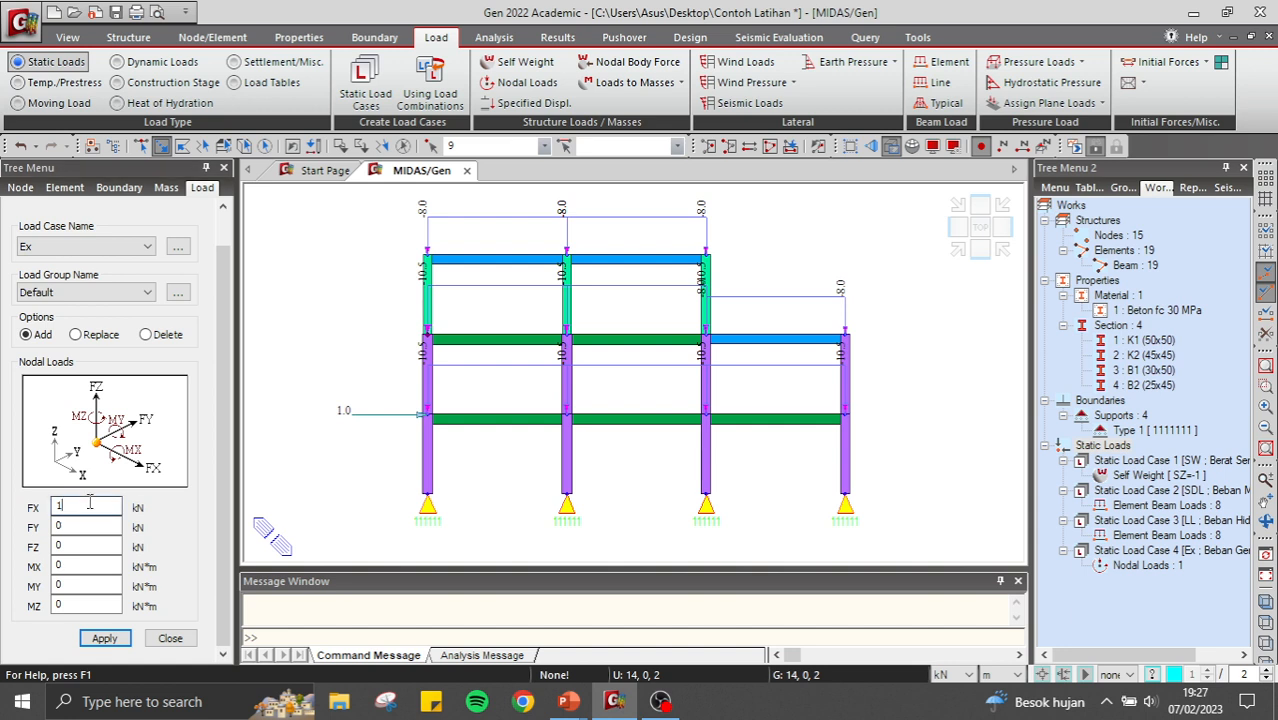
{"action": "key", "text": "BackSpace"}
{"action": "type", "text": "2.5"}
{"action": "left_click", "coordinate": [112, 641]}
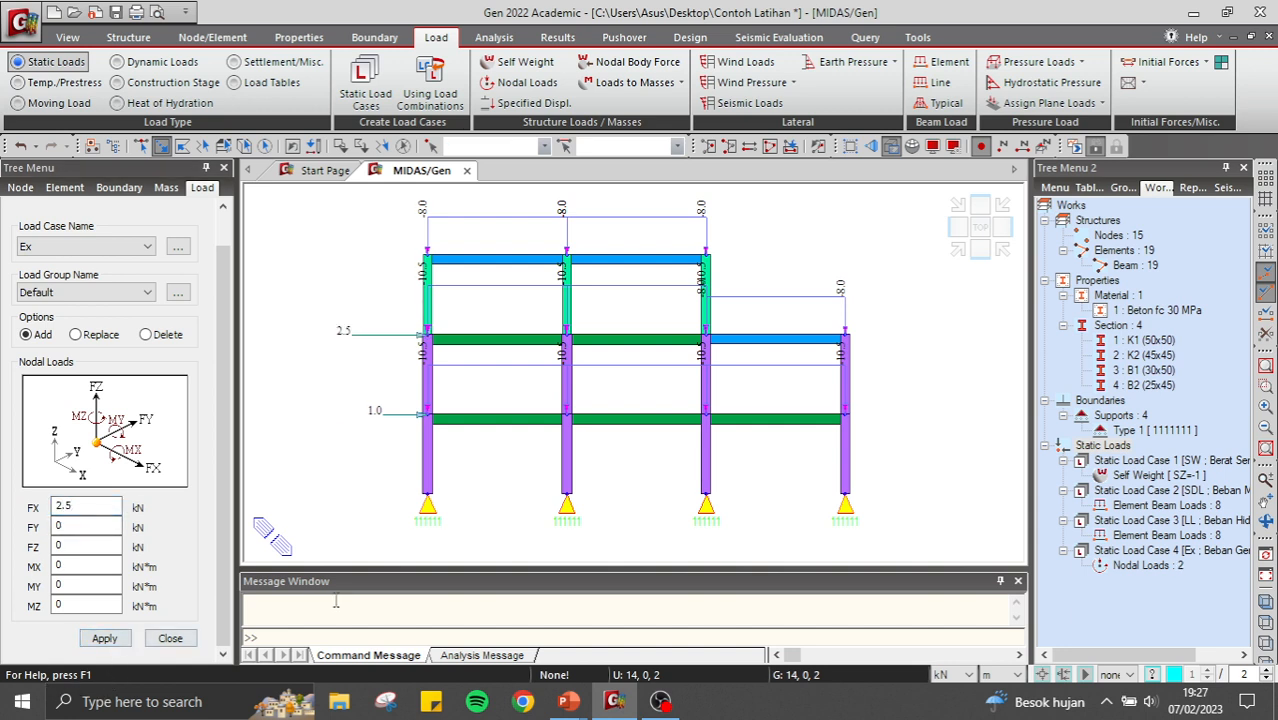
Apply an Ex nodal load of FX 3 kN to the top-level node of the leftmost column.
{"action": "left_click", "coordinate": [444, 274]}
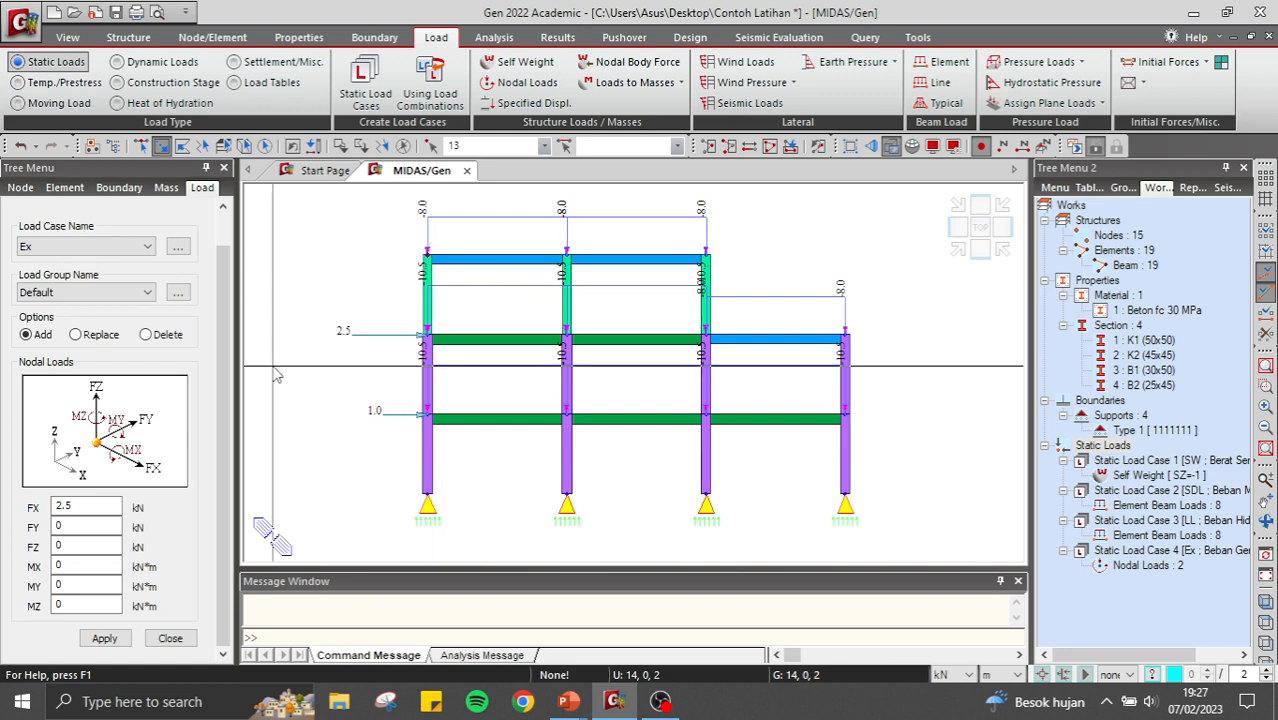
{"action": "left_click_drag", "start_coordinate": [100, 507], "coordinate": [46, 508]}
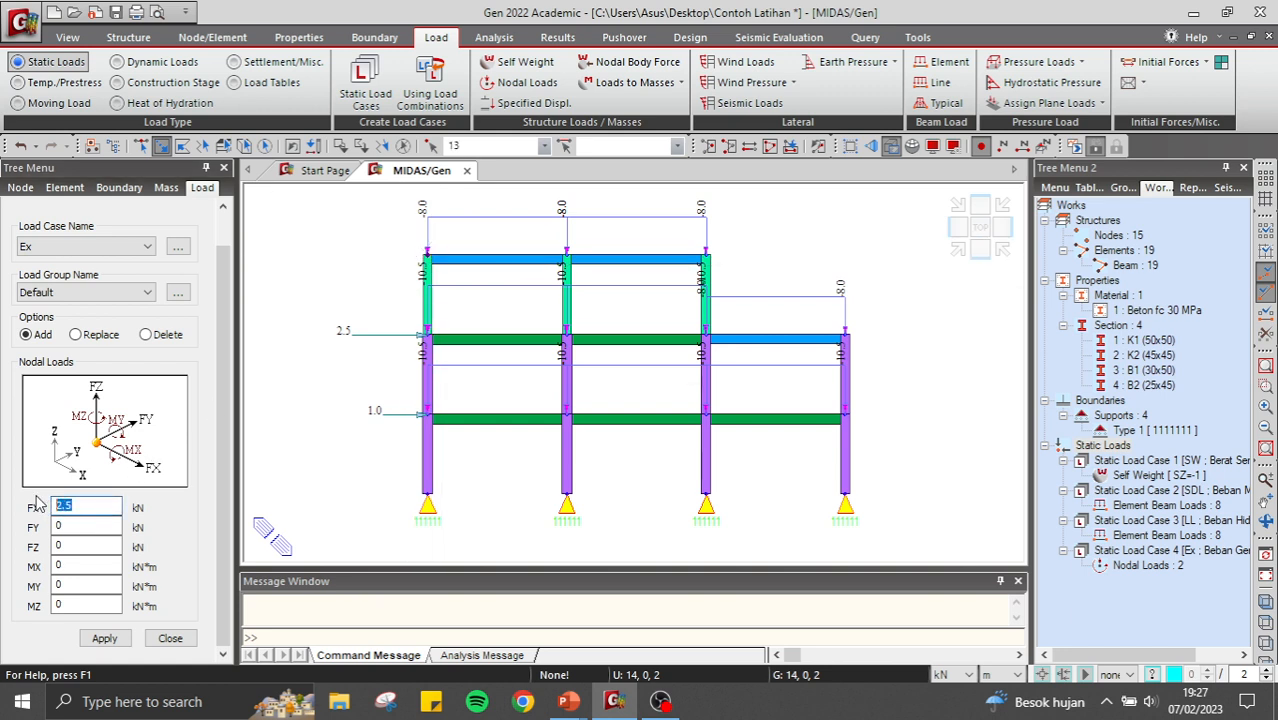
{"action": "type", "text": "3"}
{"action": "left_click", "coordinate": [97, 640]}
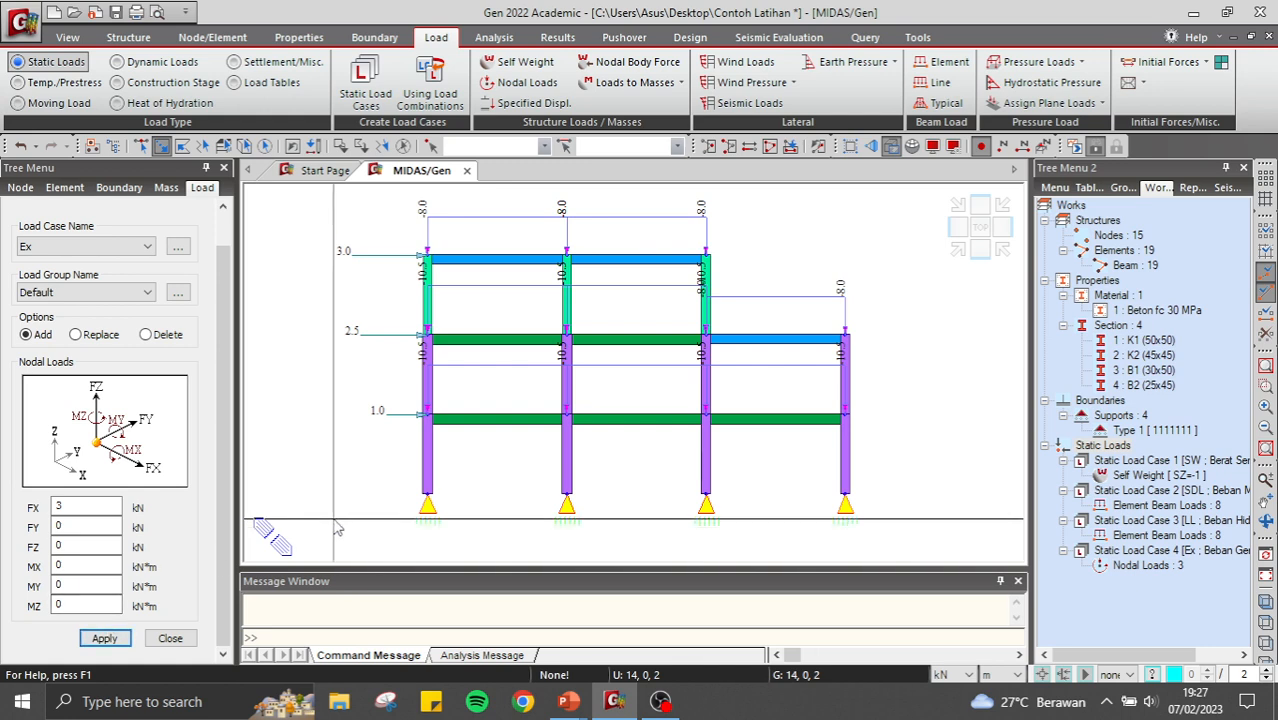
Compare the loads applied to the frame with the PowerPoint slide and return to midas Gen.
{"action": "key", "text": "alt+Tab"}
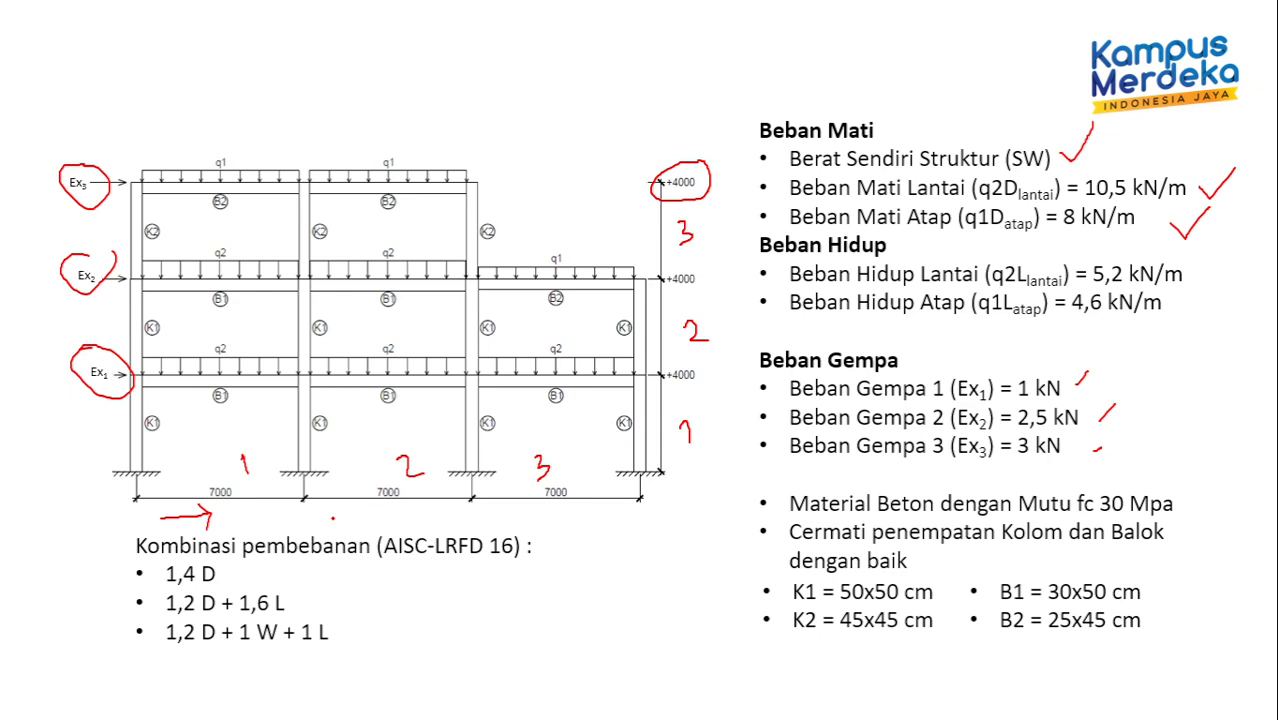
{"action": "key", "text": "alt+Tab"}
{"action": "key", "text": "alt+Tab"}
{"action": "key", "text": "alt+Tab"}
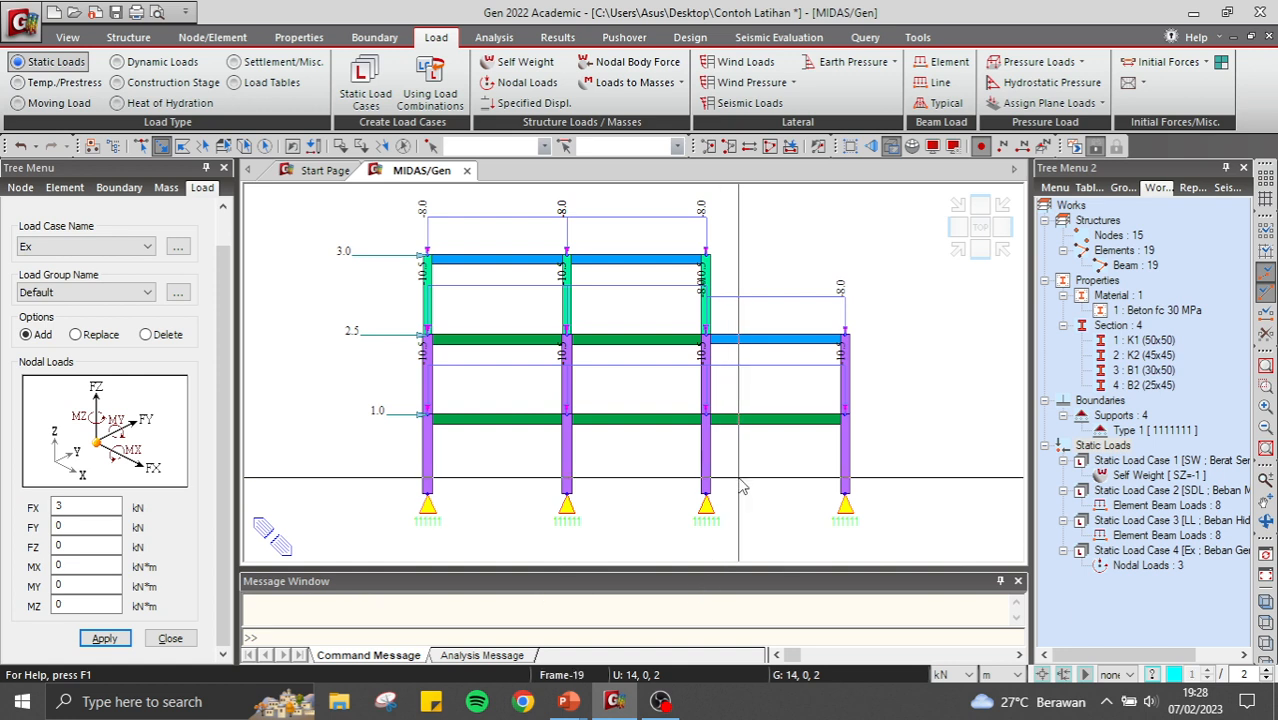
Open the load combination definitions and place the cursor in the first combination's name in the general list.
{"action": "left_click", "coordinate": [576, 39]}
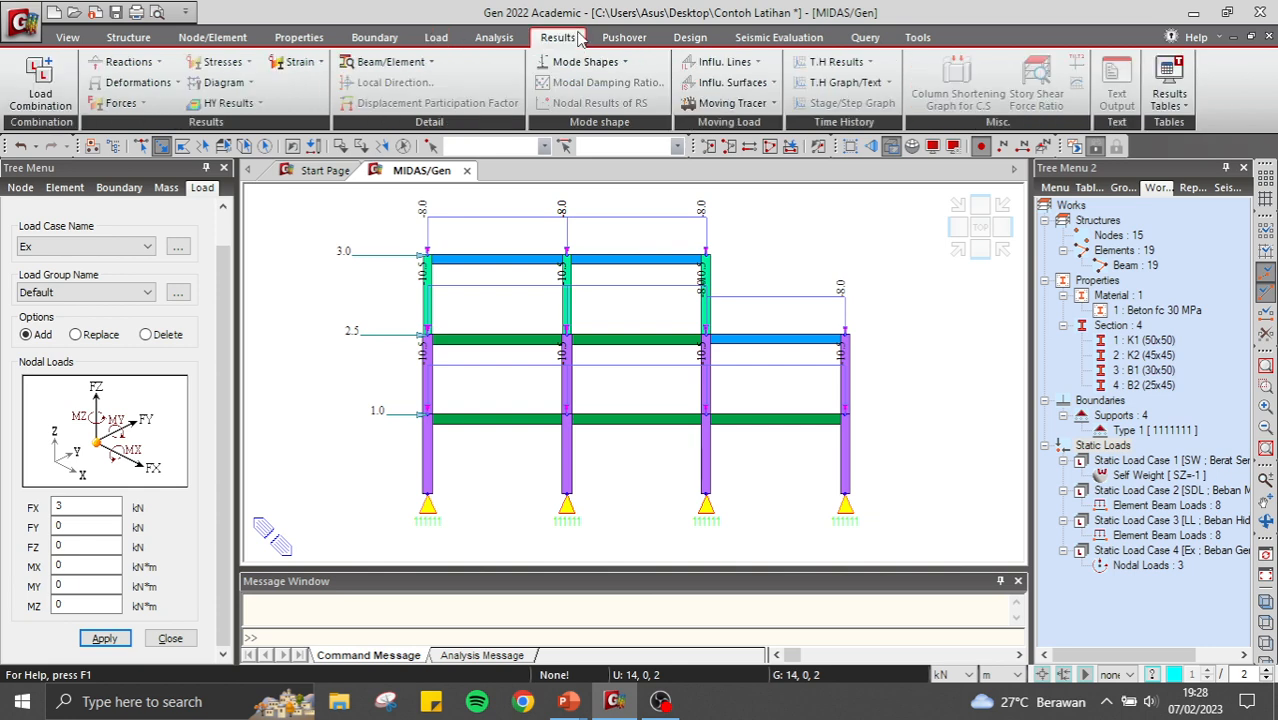
{"action": "left_click", "coordinate": [40, 80]}
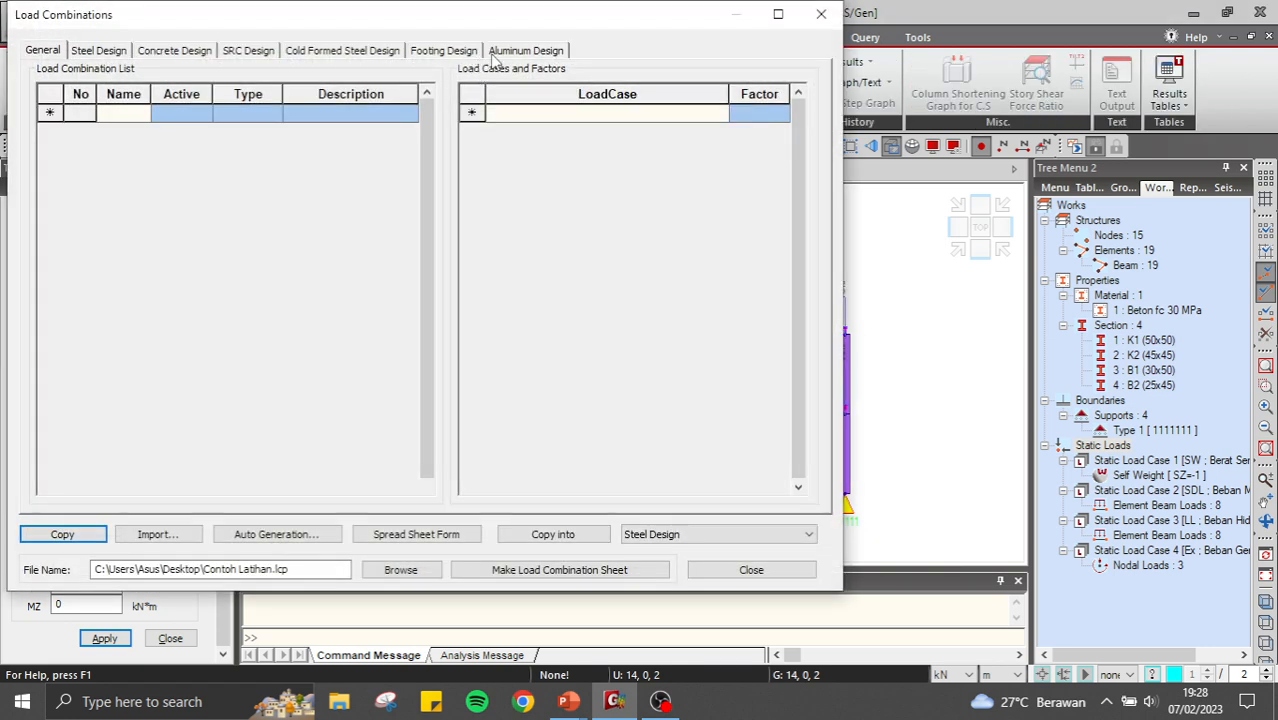
{"action": "left_click", "coordinate": [131, 114]}
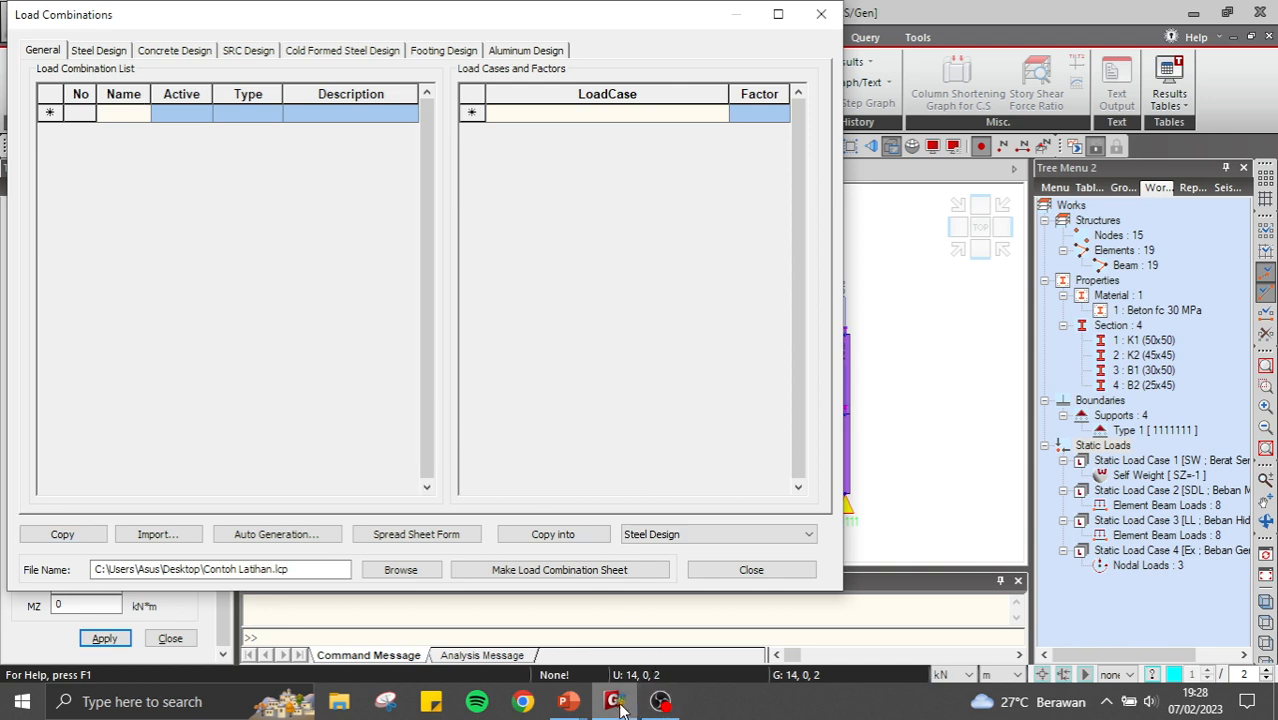
On the PowerPoint slide, tick the 1,4 D combination, replace W with Ex in the third one, and return to midas Gen.
{"action": "mouse_move", "coordinate": [576, 716]}
{"action": "left_click", "coordinate": [650, 560]}
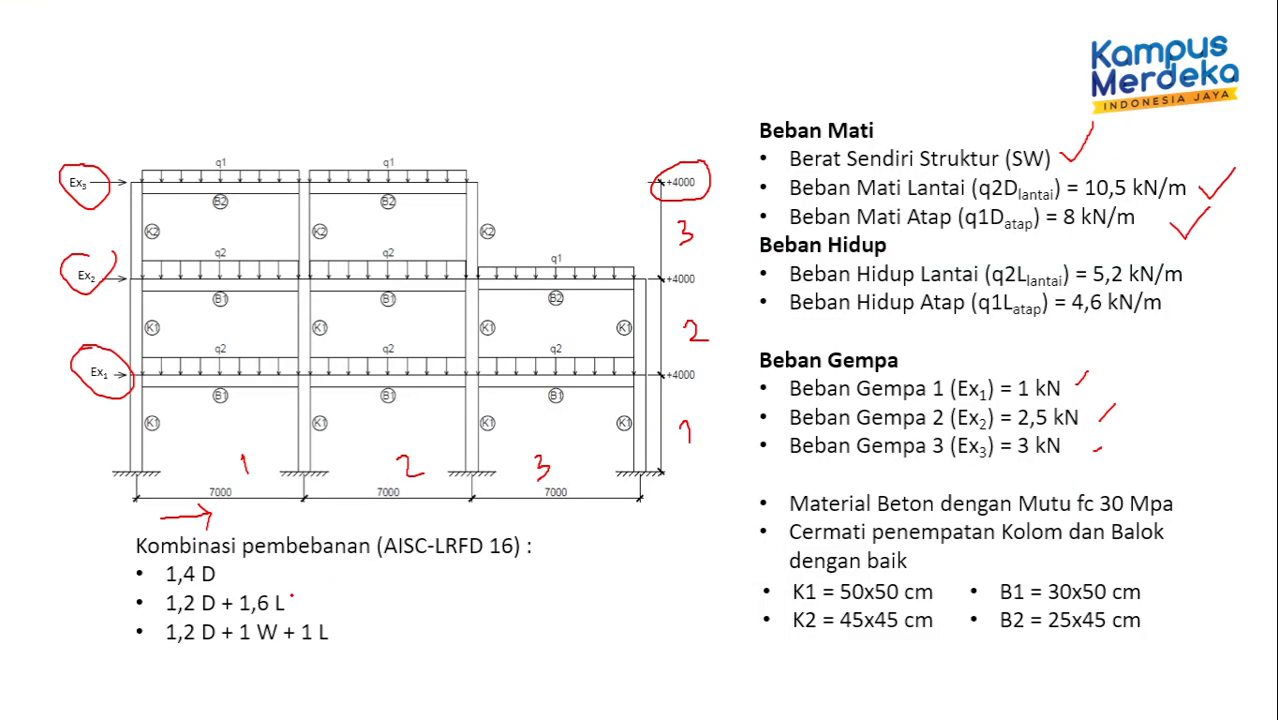
{"action": "left_click_drag", "start_coordinate": [229, 573], "coordinate": [265, 552]}
{"action": "mouse_move", "coordinate": [267, 630]}
{"action": "left_mouse_down"}
{"action": "mouse_move", "coordinate": [281, 626]}
{"action": "mouse_move", "coordinate": [264, 665]}
{"action": "mouse_move", "coordinate": [297, 681]}
{"action": "mouse_move", "coordinate": [283, 685]}
{"action": "left_mouse_up"}
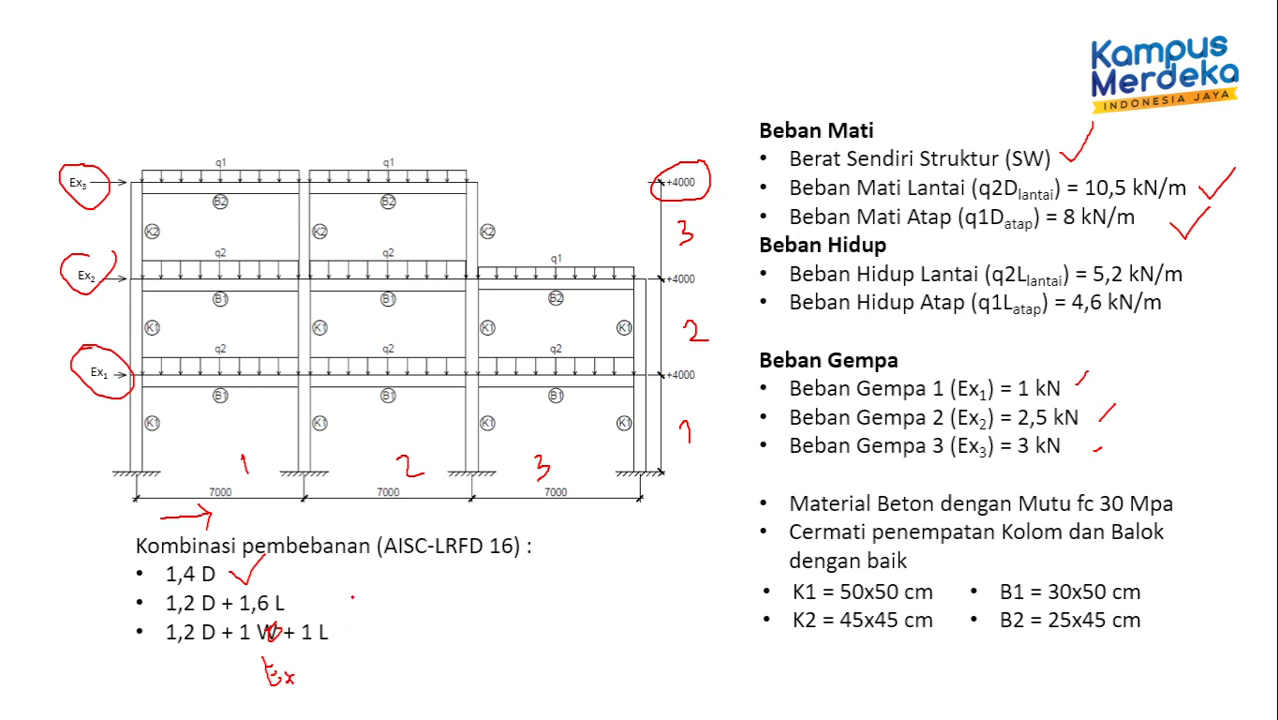
{"action": "key", "text": "alt+Tab"}
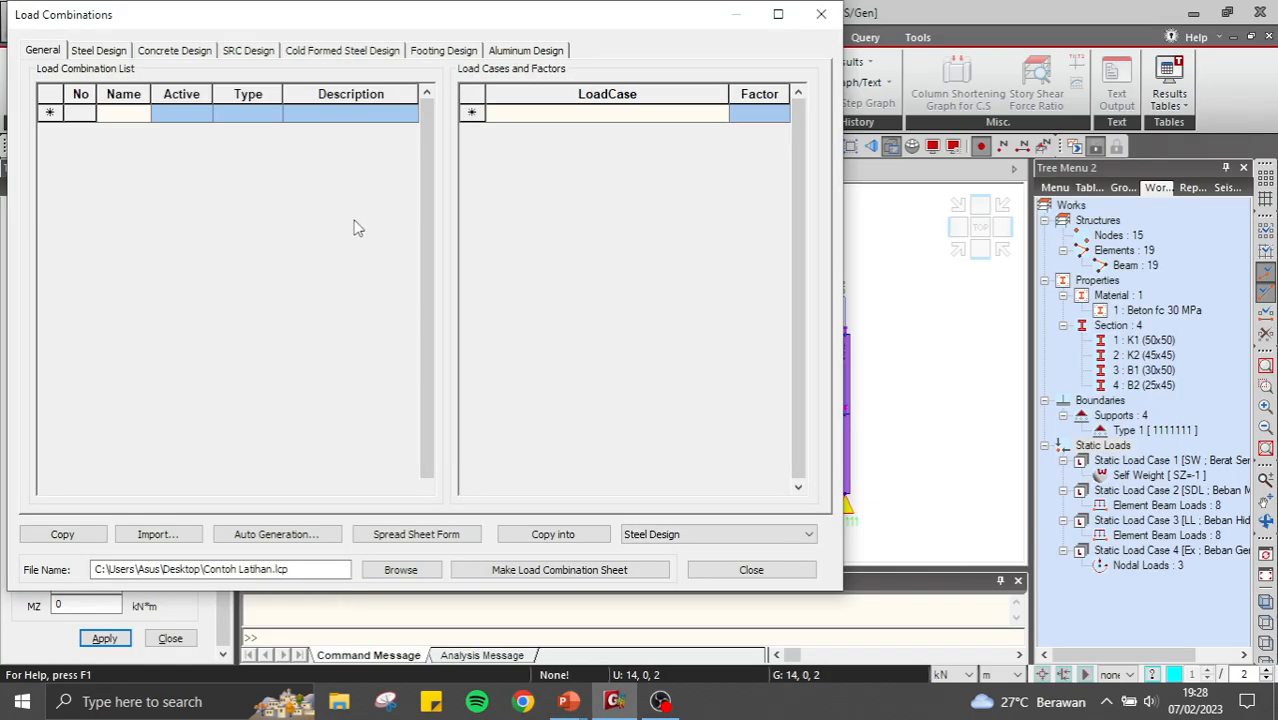
Create the first general load combination, named 1.4 D, and include the SW load case with factor 1.4.
{"action": "left_click", "coordinate": [123, 114]}
{"action": "type", "text": "1.4 D"}
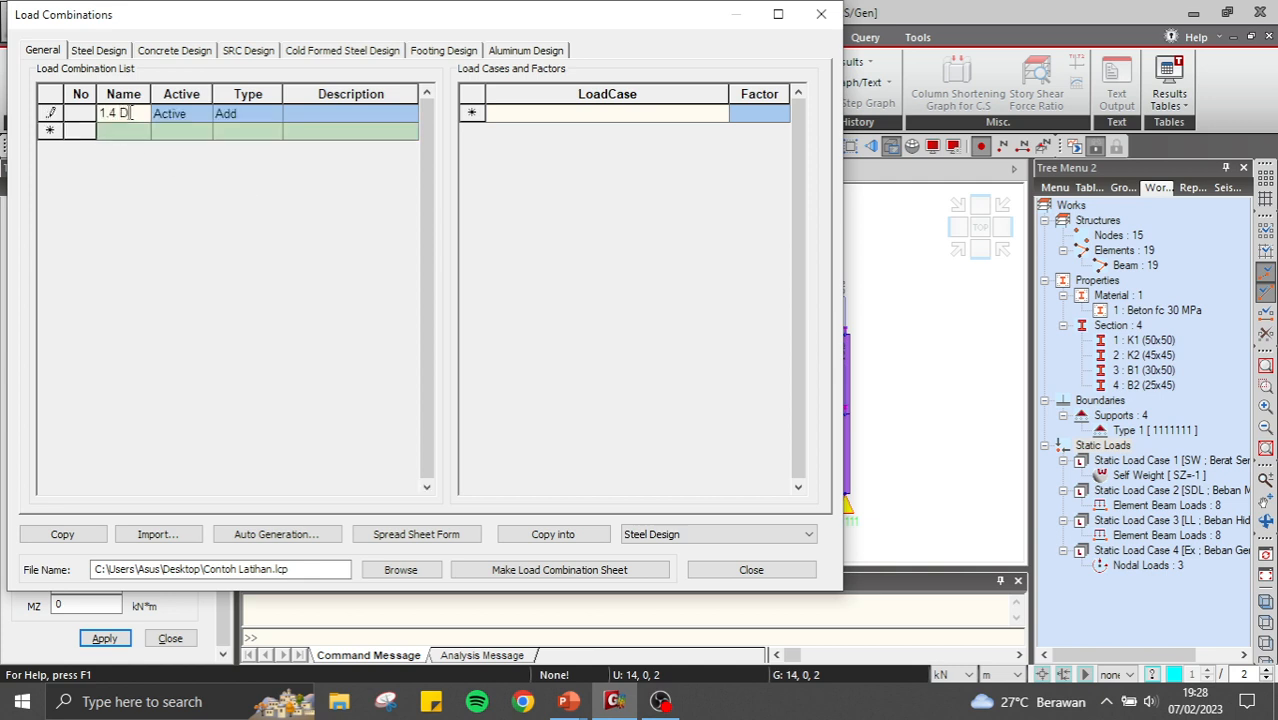
{"action": "left_click", "coordinate": [634, 166]}
{"action": "left_click", "coordinate": [720, 114]}
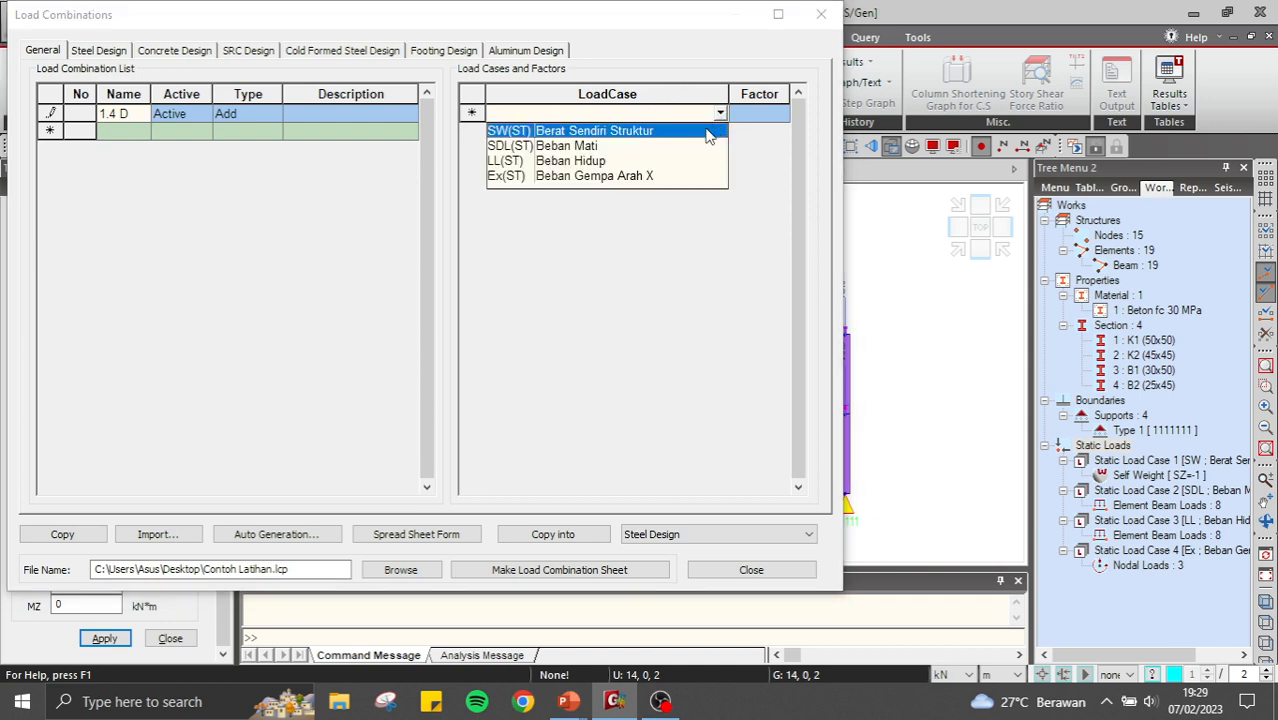
{"action": "left_click", "coordinate": [697, 131]}
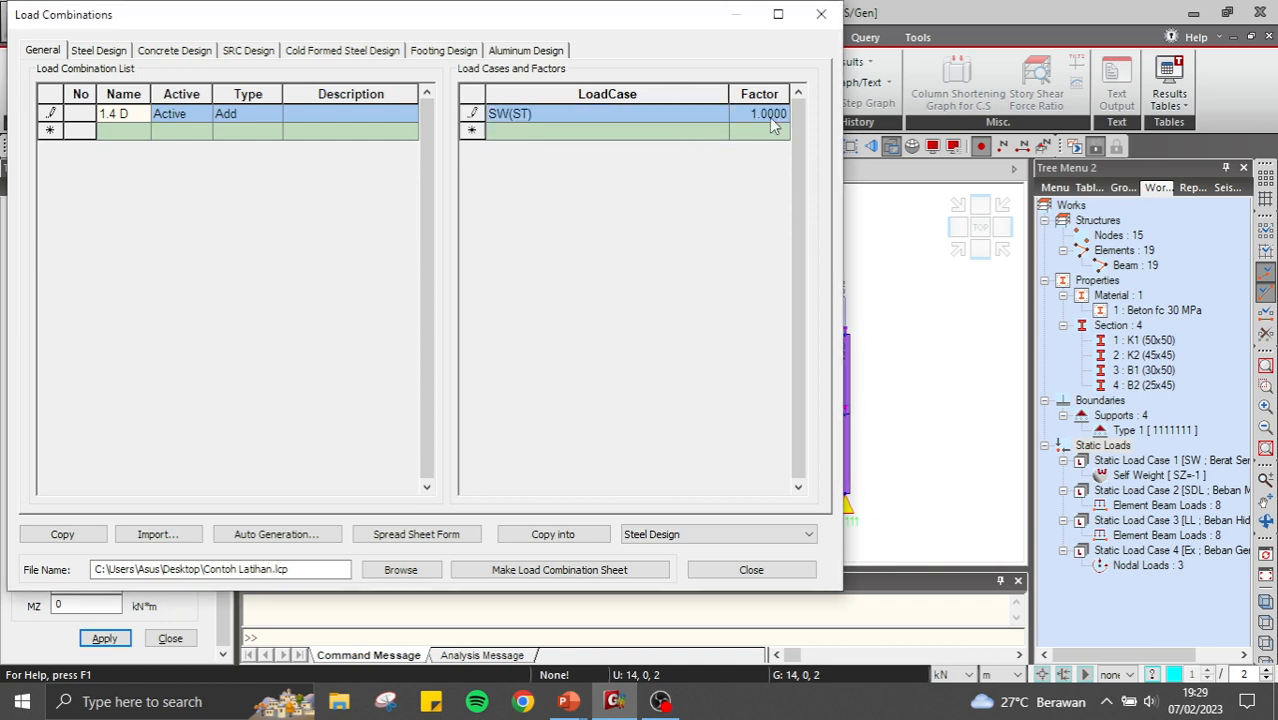
{"action": "left_click", "coordinate": [772, 118]}
{"action": "type", "text": ".4"}
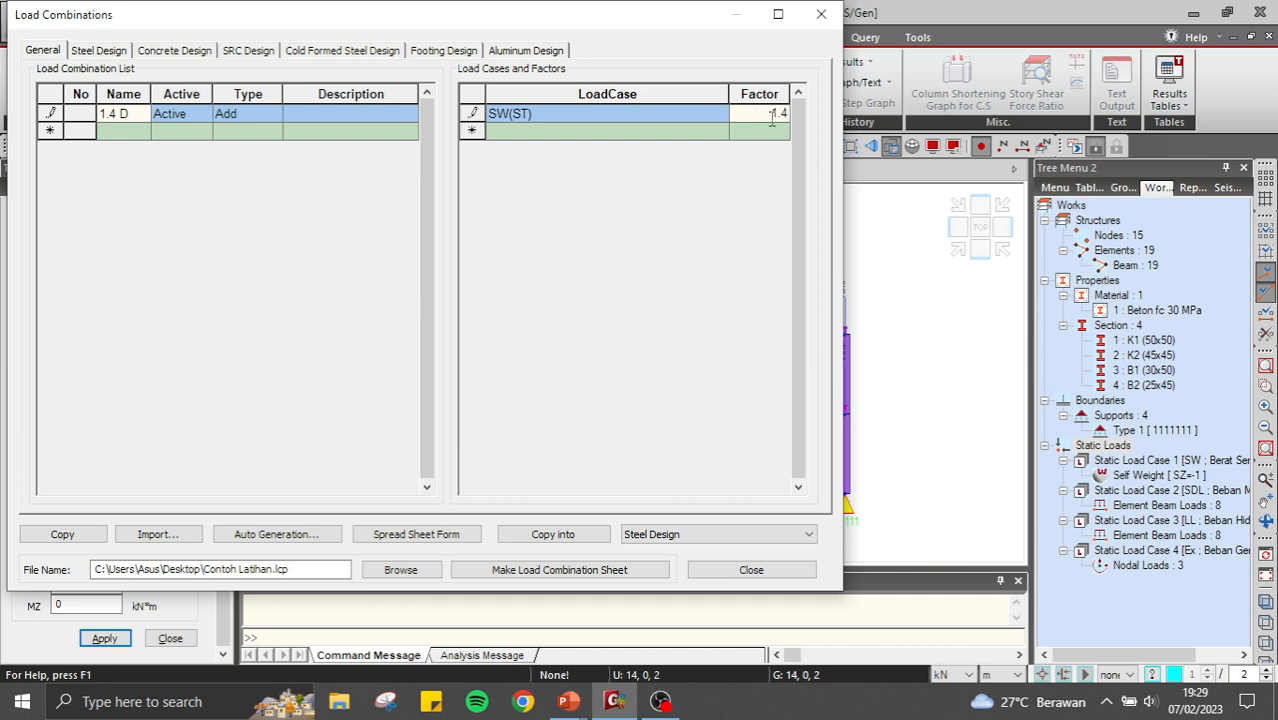
Add the SDL load case with factor 1.4 to the 1.4 D combination.
{"action": "left_click", "coordinate": [689, 138]}
{"action": "left_click", "coordinate": [720, 133]}
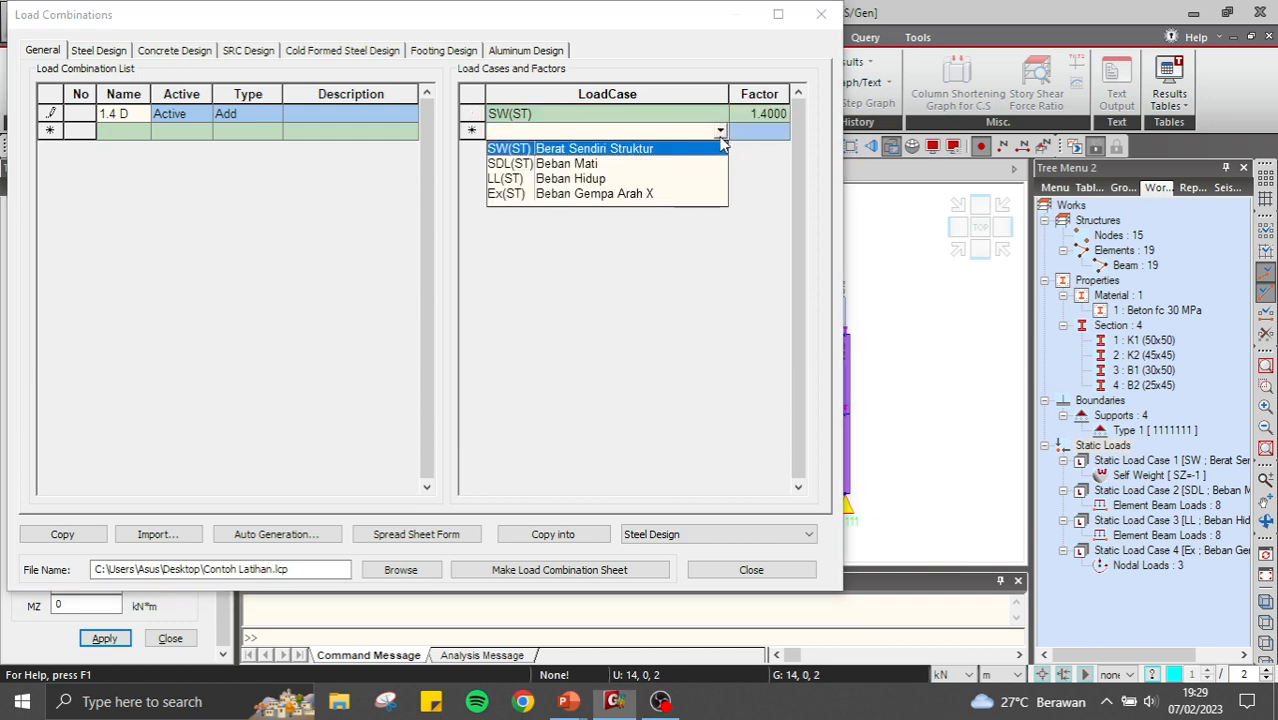
{"action": "left_click", "coordinate": [727, 149]}
{"action": "left_click", "coordinate": [760, 131]}
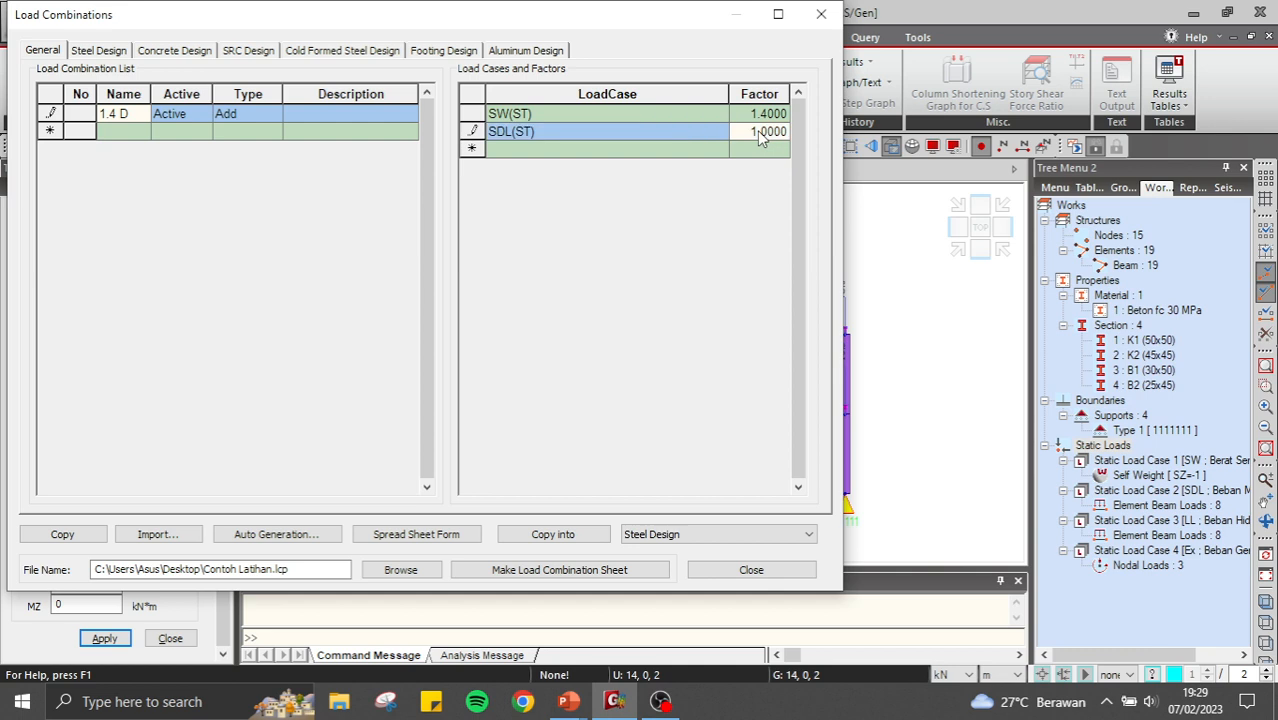
{"action": "type", "text": ".4"}
{"action": "left_click", "coordinate": [739, 152]}
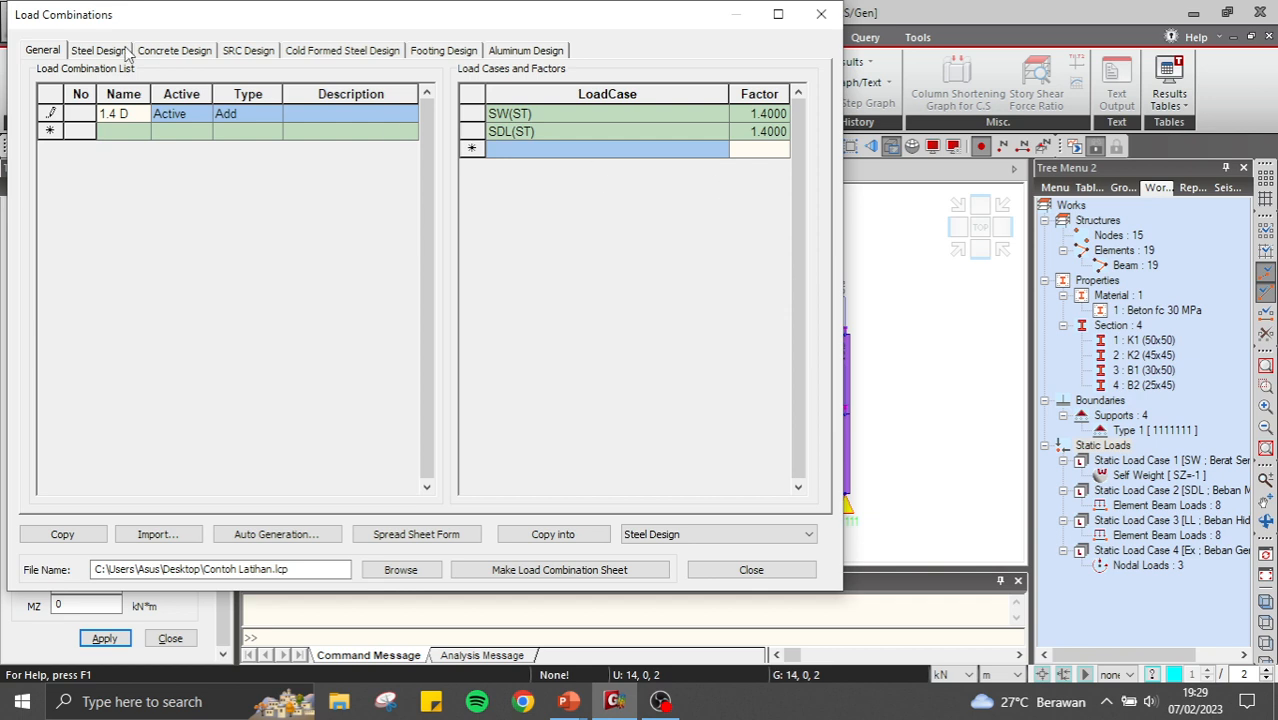
Create a second load combination named 1.2 D + 1.6 L and include SW with factor 1.2.
{"action": "left_click", "coordinate": [126, 134]}
{"action": "left_click", "coordinate": [121, 132]}
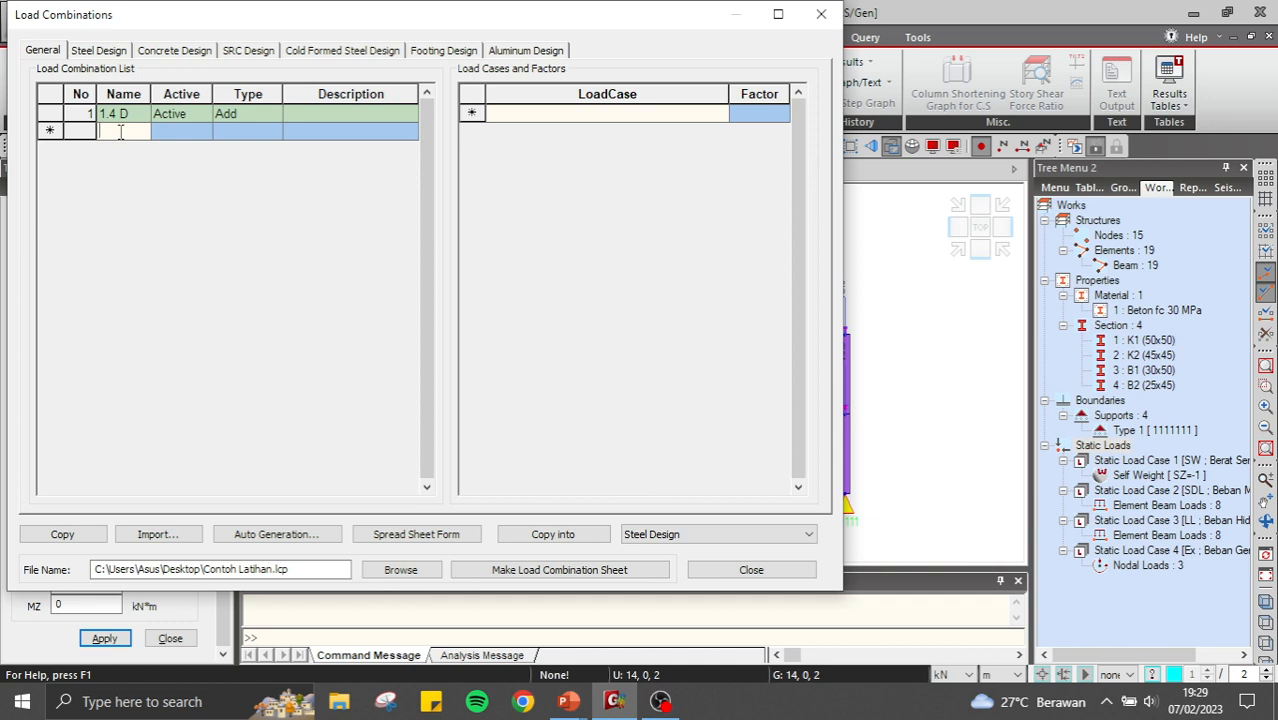
{"action": "type", "text": "1.2"}
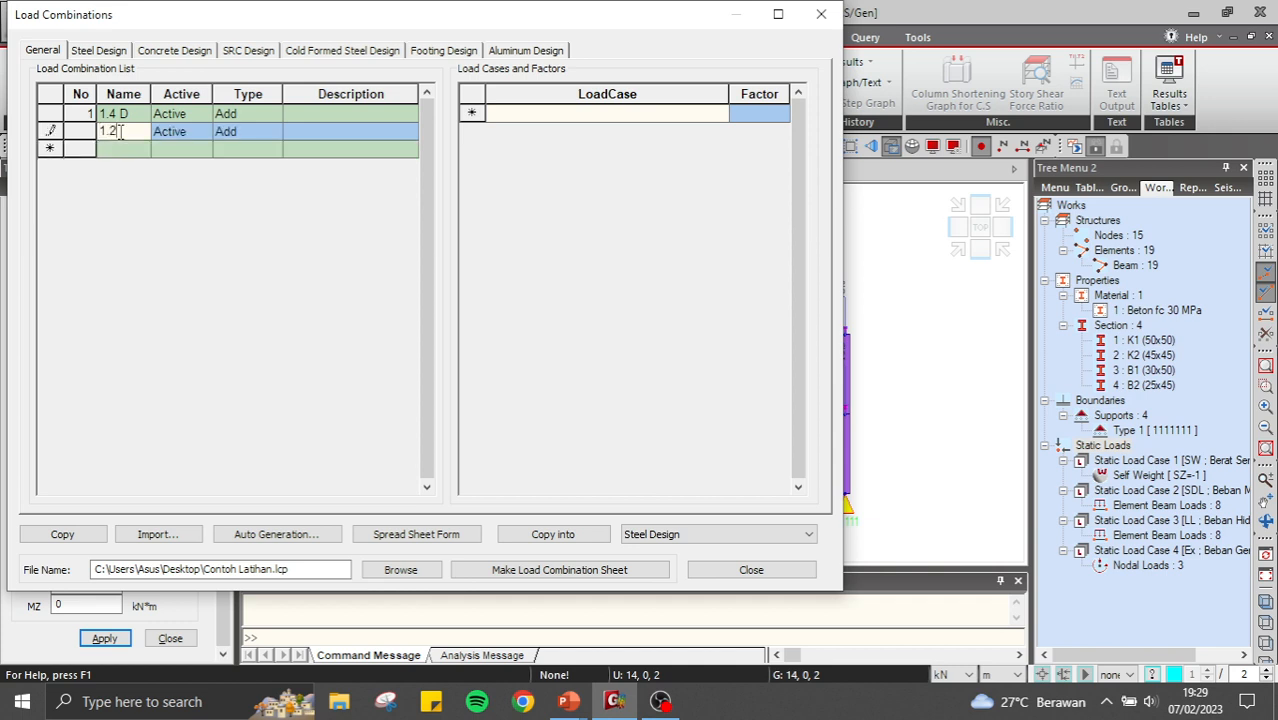
{"action": "type", "text": " D + 1.6 L"}
{"action": "left_click", "coordinate": [583, 284]}
{"action": "left_click", "coordinate": [720, 113]}
{"action": "left_click", "coordinate": [698, 132]}
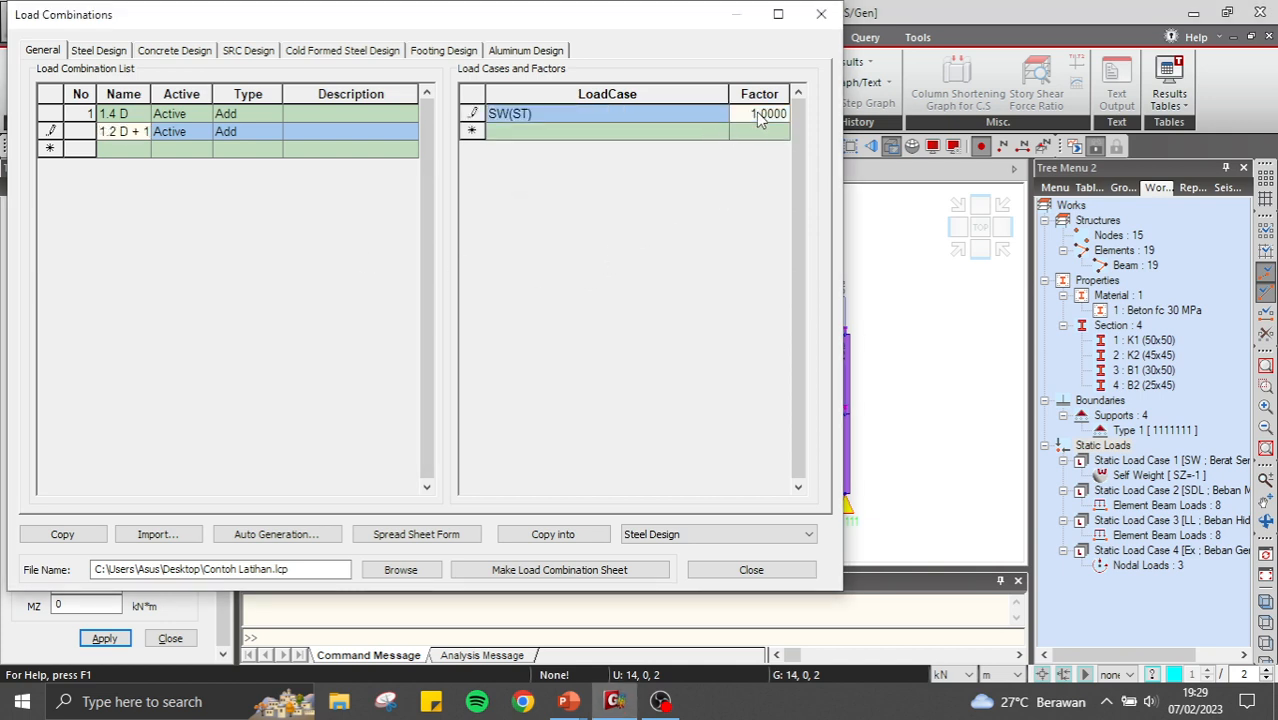
{"action": "left_click", "coordinate": [761, 114]}
{"action": "type", "text": ".2"}
Add SDL with factor 1.2 and LL with factor 1.6 to the second combination.
{"action": "left_click", "coordinate": [697, 132]}
{"action": "left_click", "coordinate": [720, 131]}
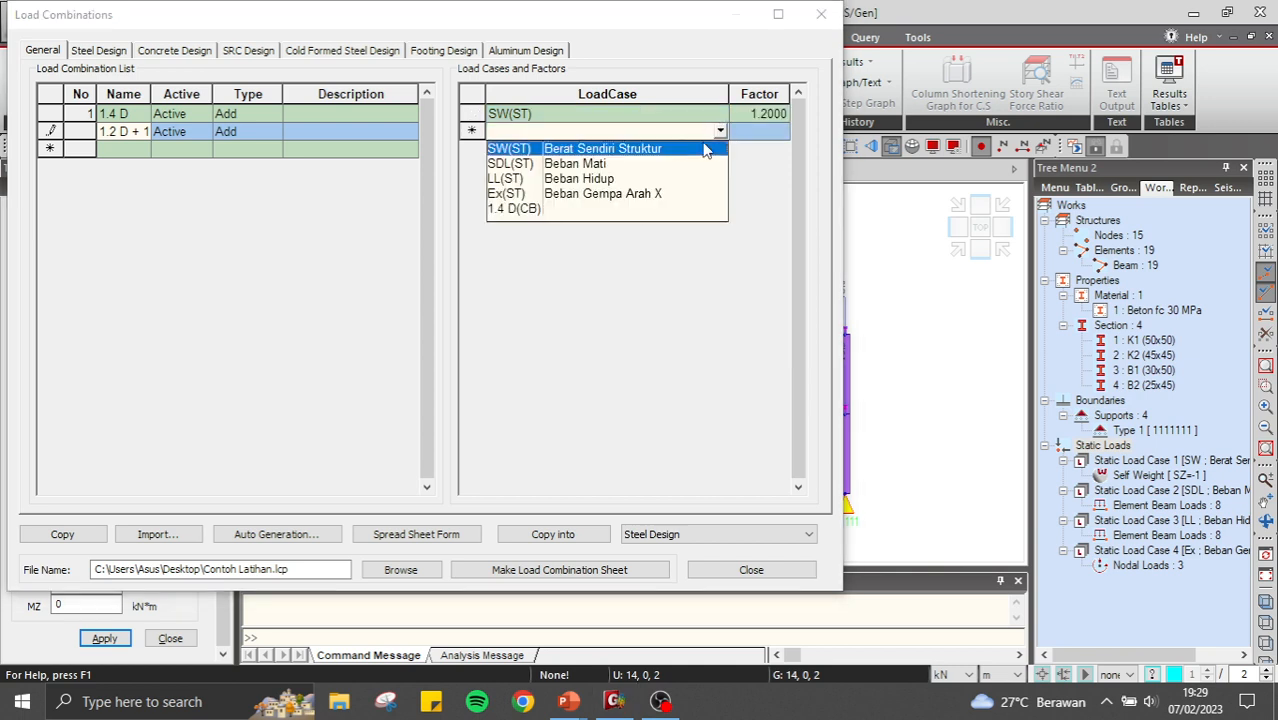
{"action": "left_click", "coordinate": [690, 163]}
{"action": "left_click", "coordinate": [750, 133]}
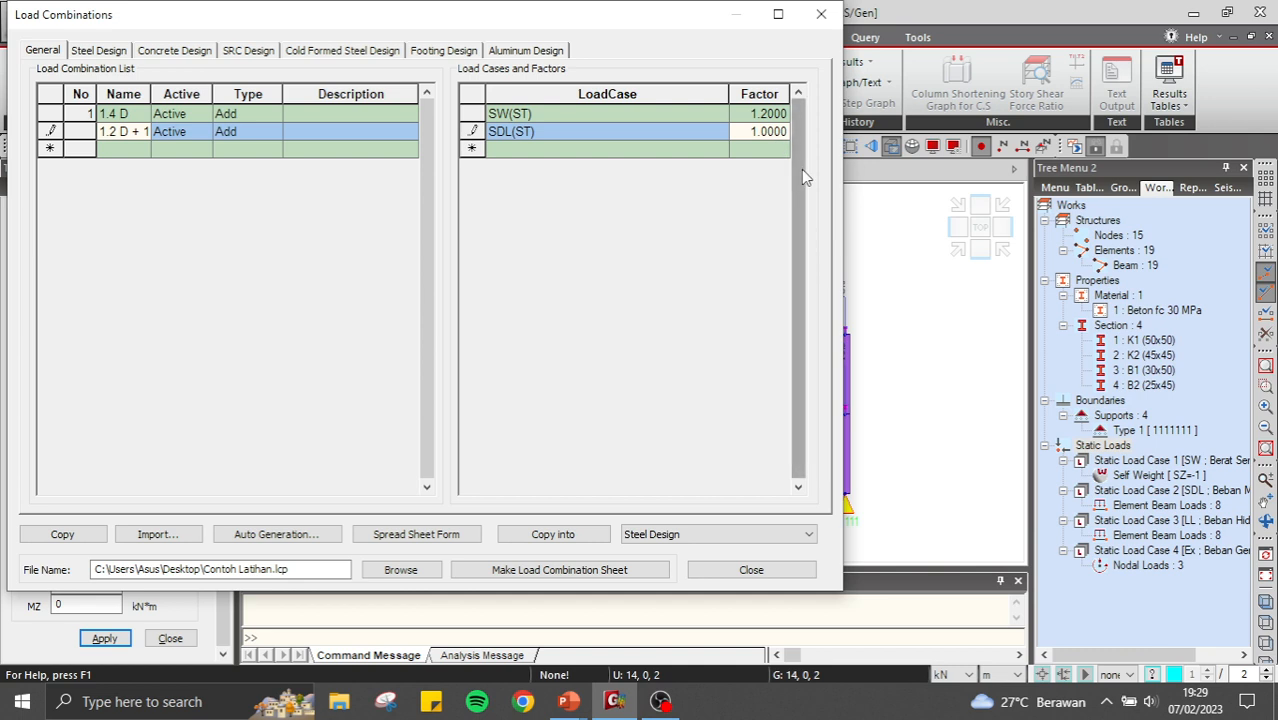
{"action": "left_click", "coordinate": [685, 149]}
{"action": "left_click", "coordinate": [720, 148]}
{"action": "left_click", "coordinate": [607, 198]}
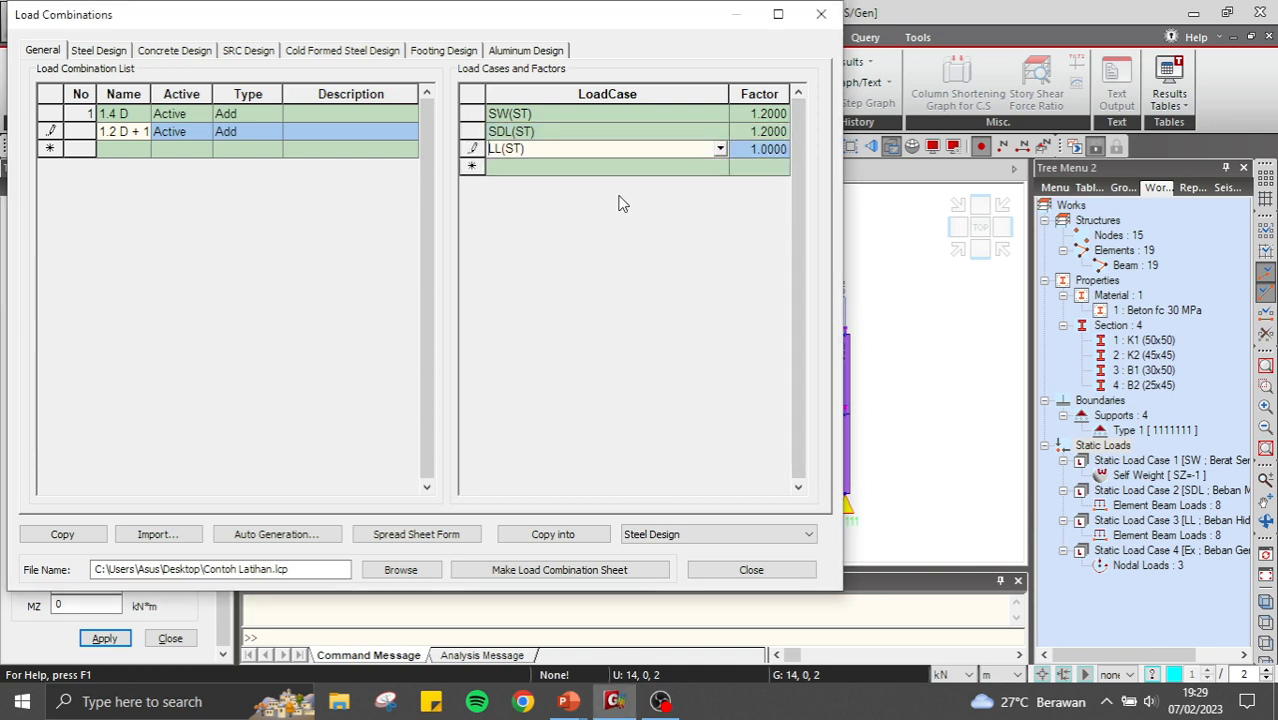
{"action": "left_click", "coordinate": [783, 150]}
{"action": "type", "text": "1.6"}
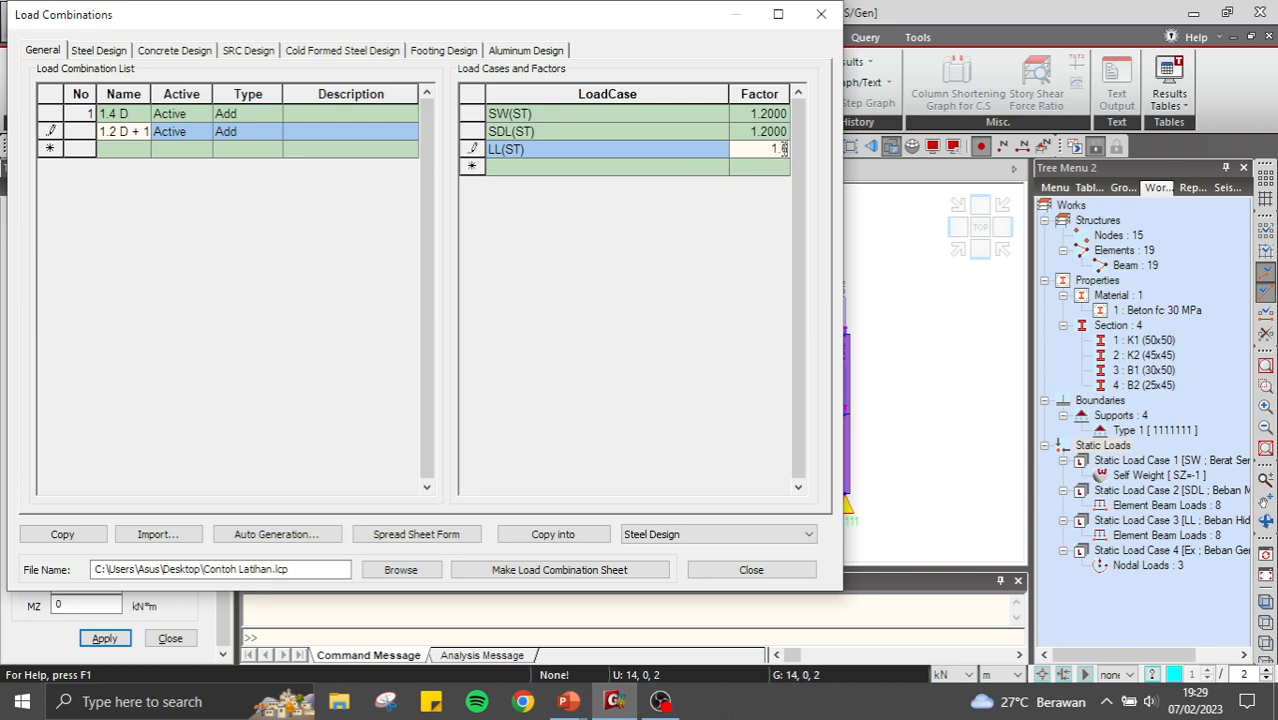
{"action": "left_click", "coordinate": [703, 166]}
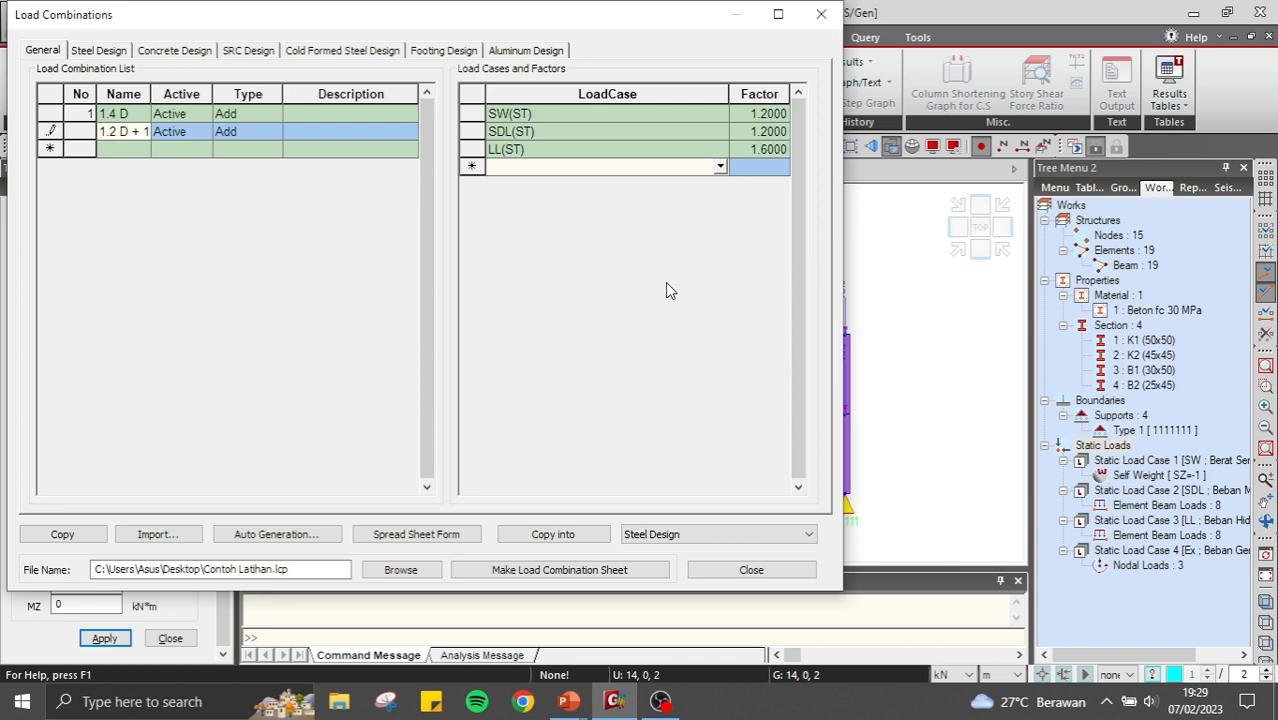
Create a third load combination named 1.2 D + 1 Ex + 1 L.
{"action": "left_click", "coordinate": [133, 148]}
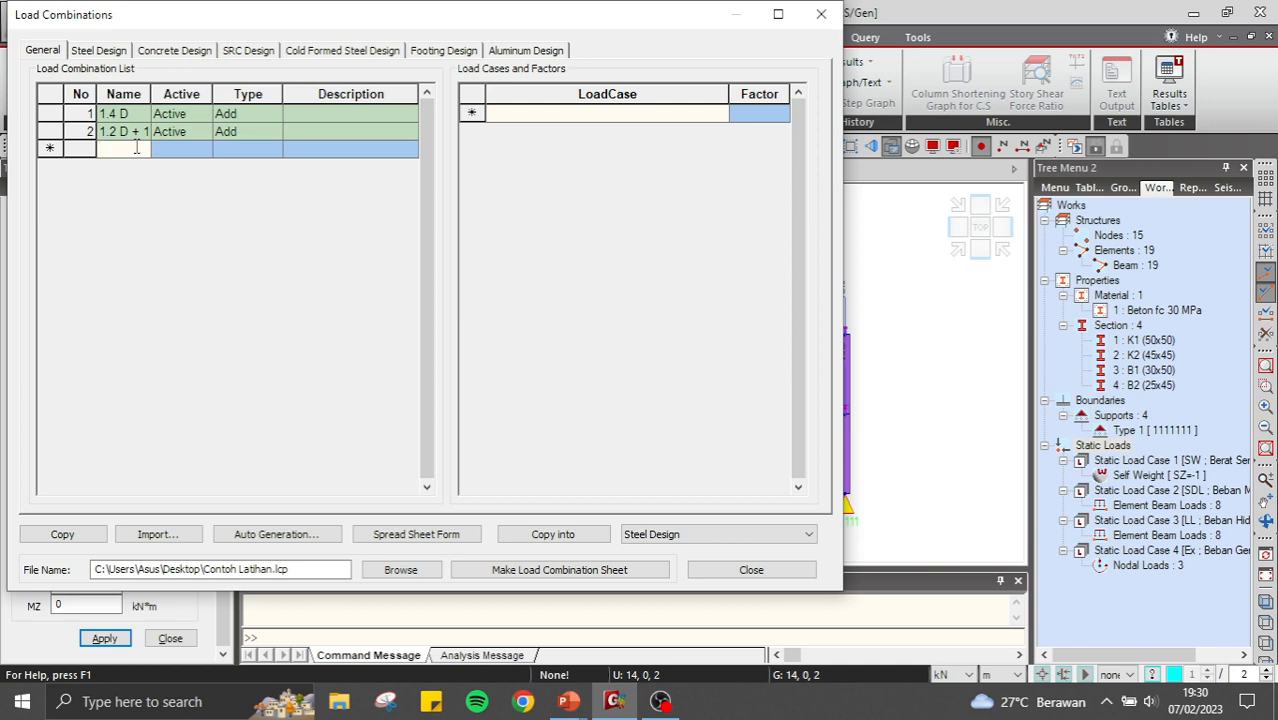
{"action": "type", "text": "1.2 D"}
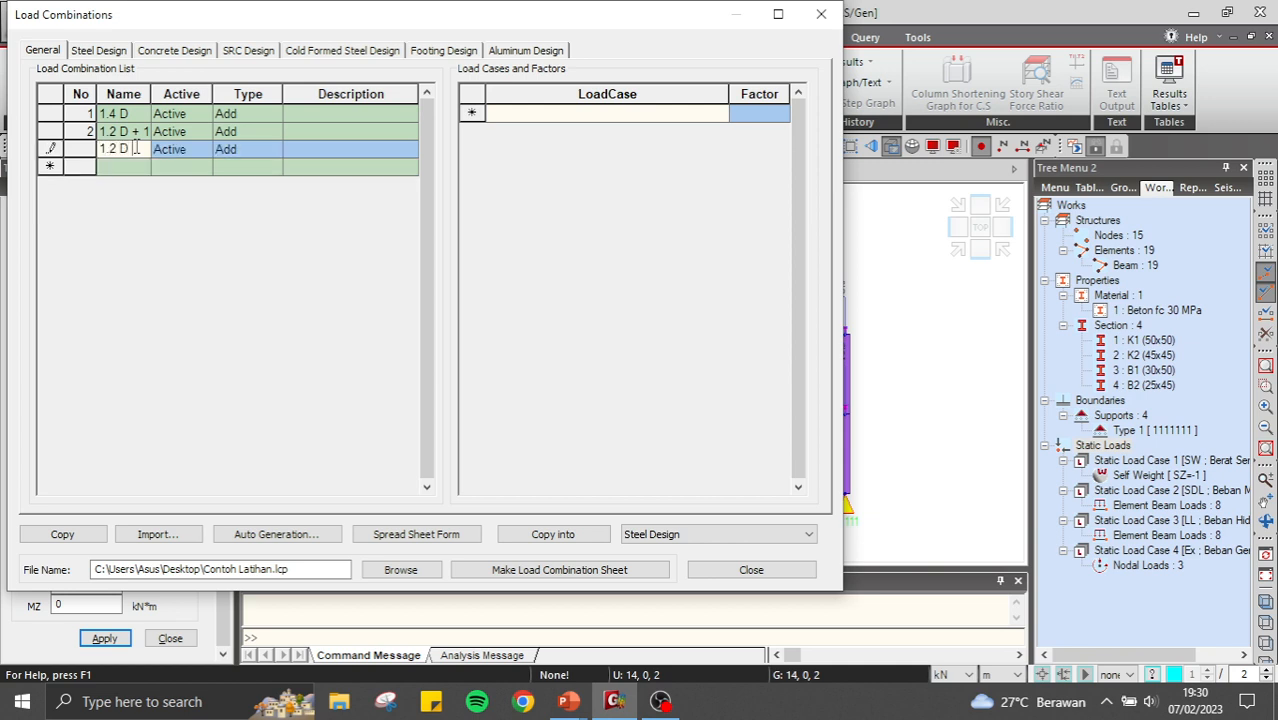
{"action": "type", "text": " + 1"}
{"action": "type", "text": " Ex"}
{"action": "type", "text": " + 1"}
{"action": "type", "text": " L"}
Add the SW and SDL load cases to the third combination, each with factor 1.2.
{"action": "left_click", "coordinate": [526, 183]}
{"action": "left_click", "coordinate": [720, 113]}
{"action": "left_click", "coordinate": [645, 131]}
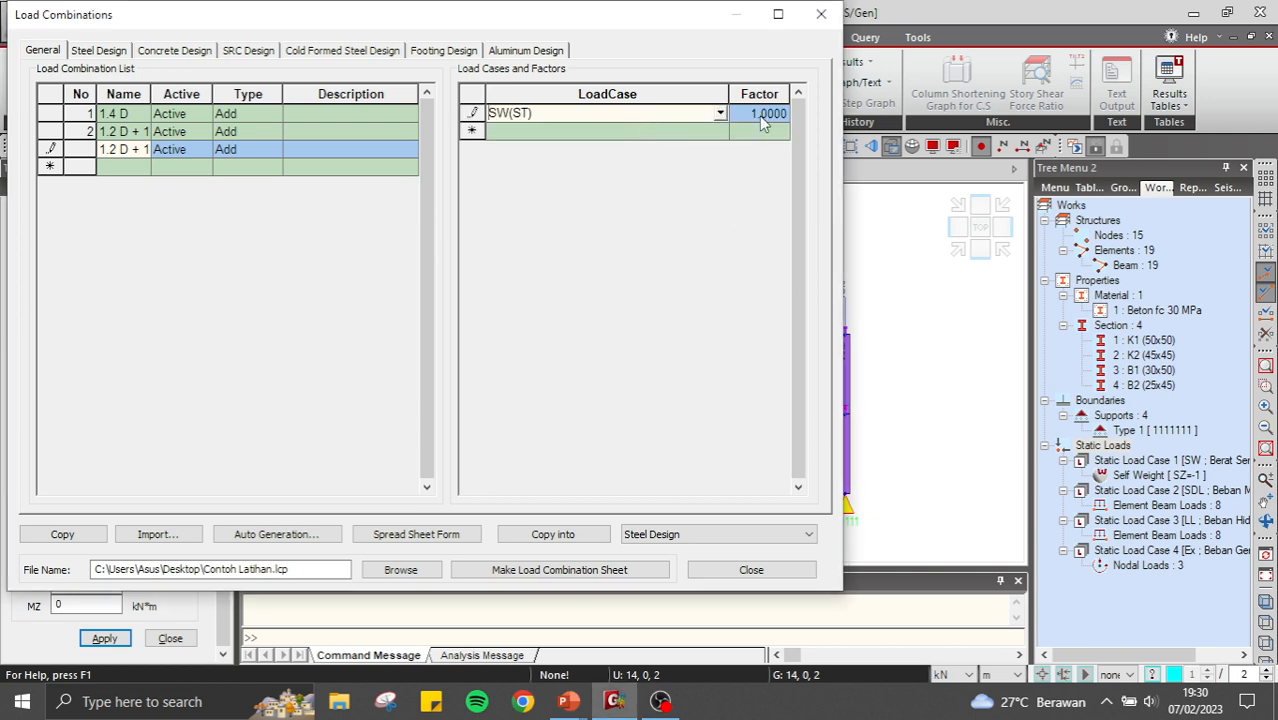
{"action": "left_click", "coordinate": [779, 118]}
{"action": "type", "text": "1.2"}
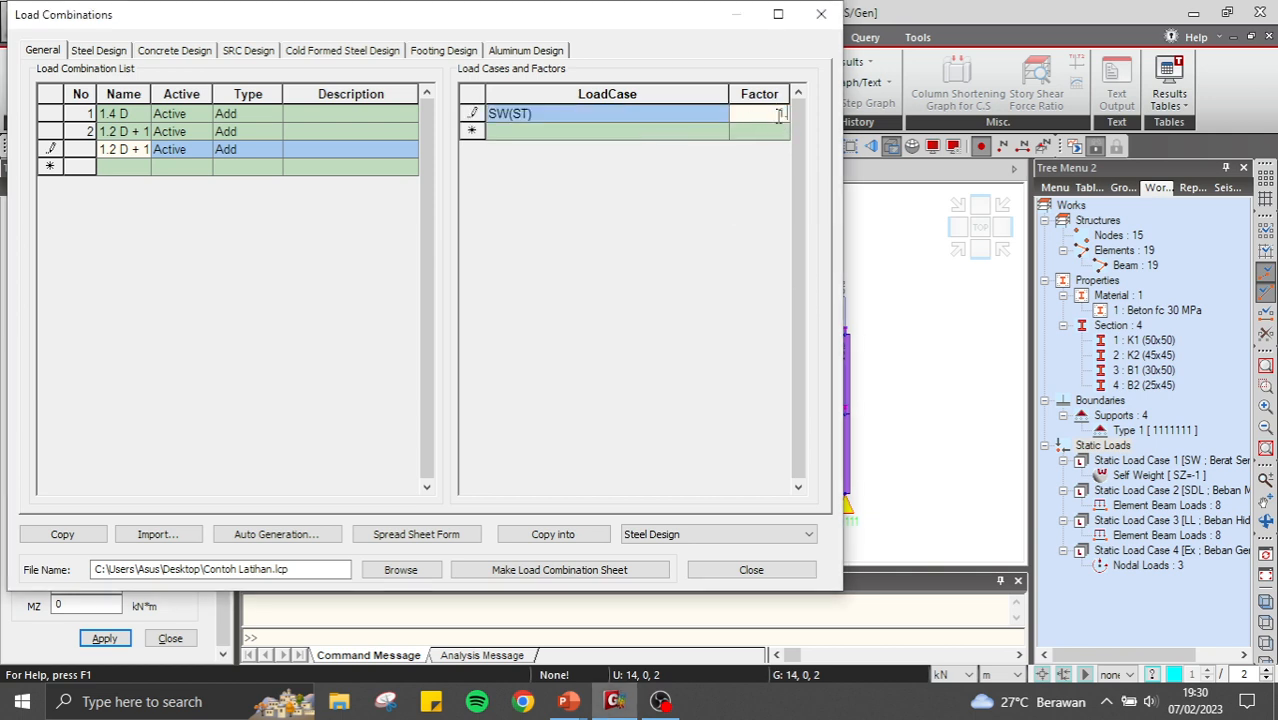
{"action": "key", "text": "Return"}
{"action": "left_click", "coordinate": [719, 132]}
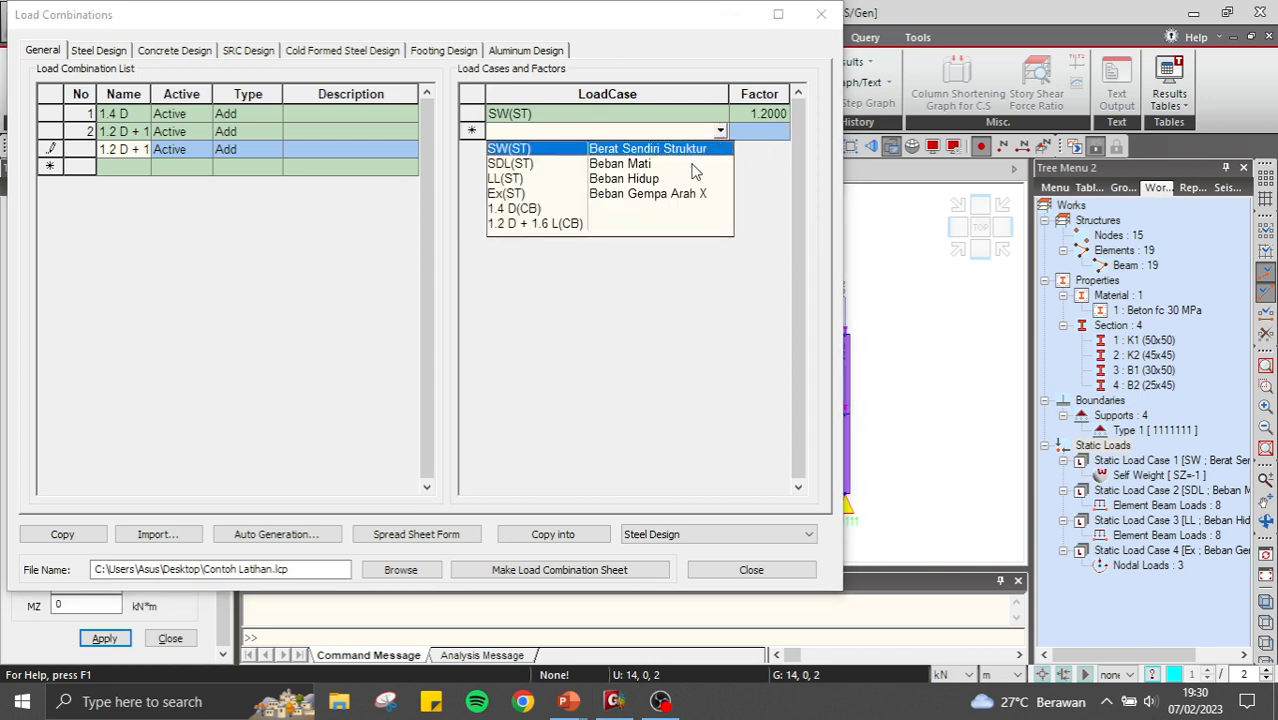
{"action": "left_click", "coordinate": [692, 164]}
{"action": "left_click", "coordinate": [767, 133]}
{"action": "type", "text": "1.2"}
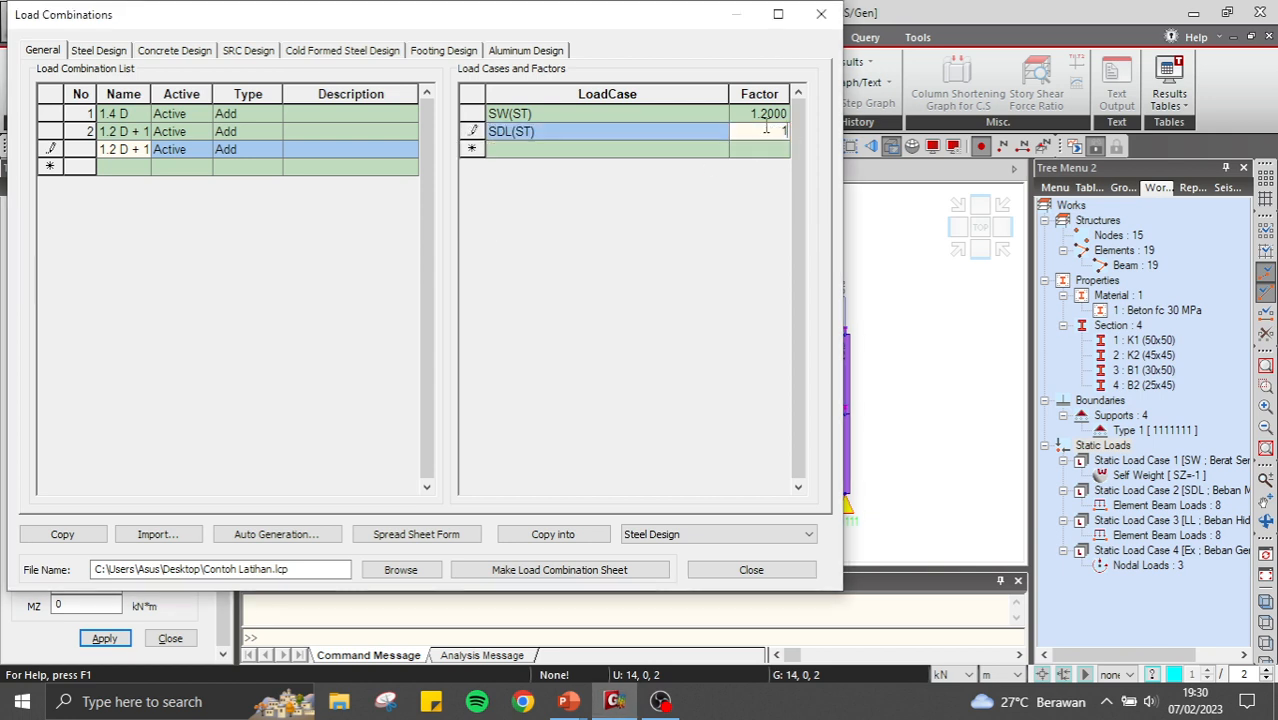
{"action": "key", "text": "Return"}
Add the LL and Ex load cases to the third combination, each with factor 1.0.
{"action": "left_click", "coordinate": [720, 150]}
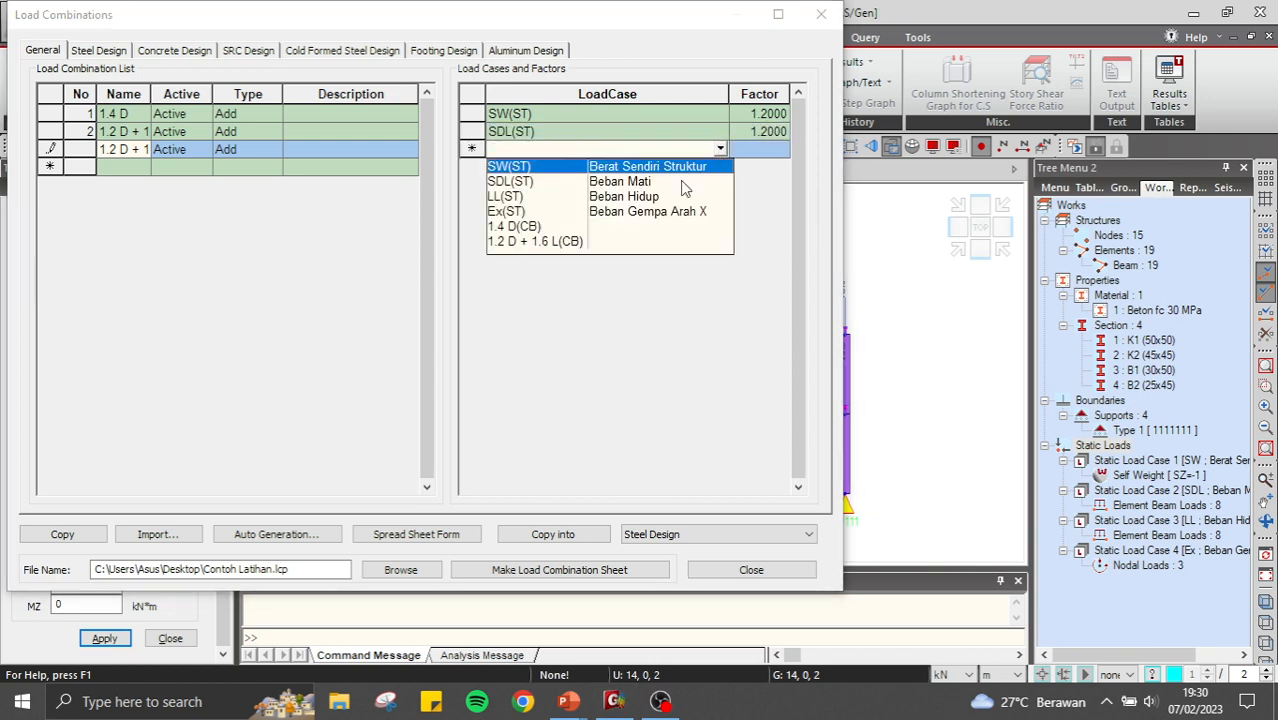
{"action": "left_click", "coordinate": [663, 198]}
{"action": "left_click", "coordinate": [775, 150]}
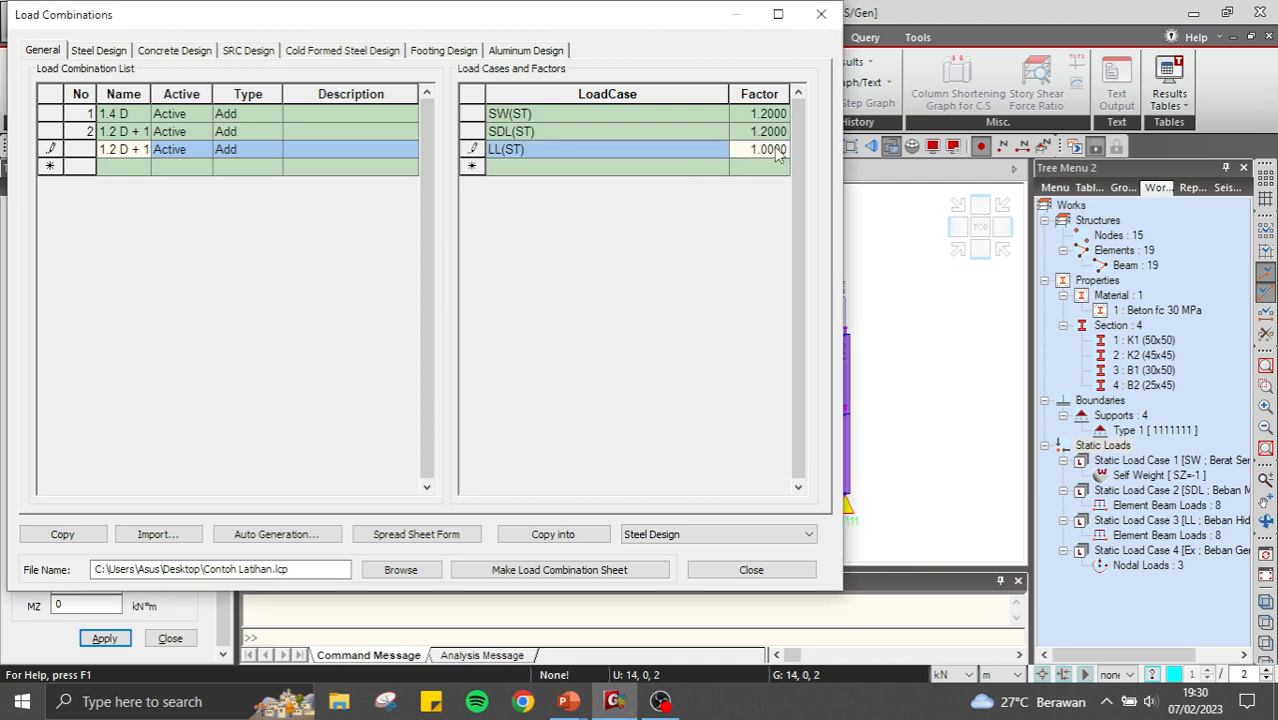
{"action": "key", "text": "Return"}
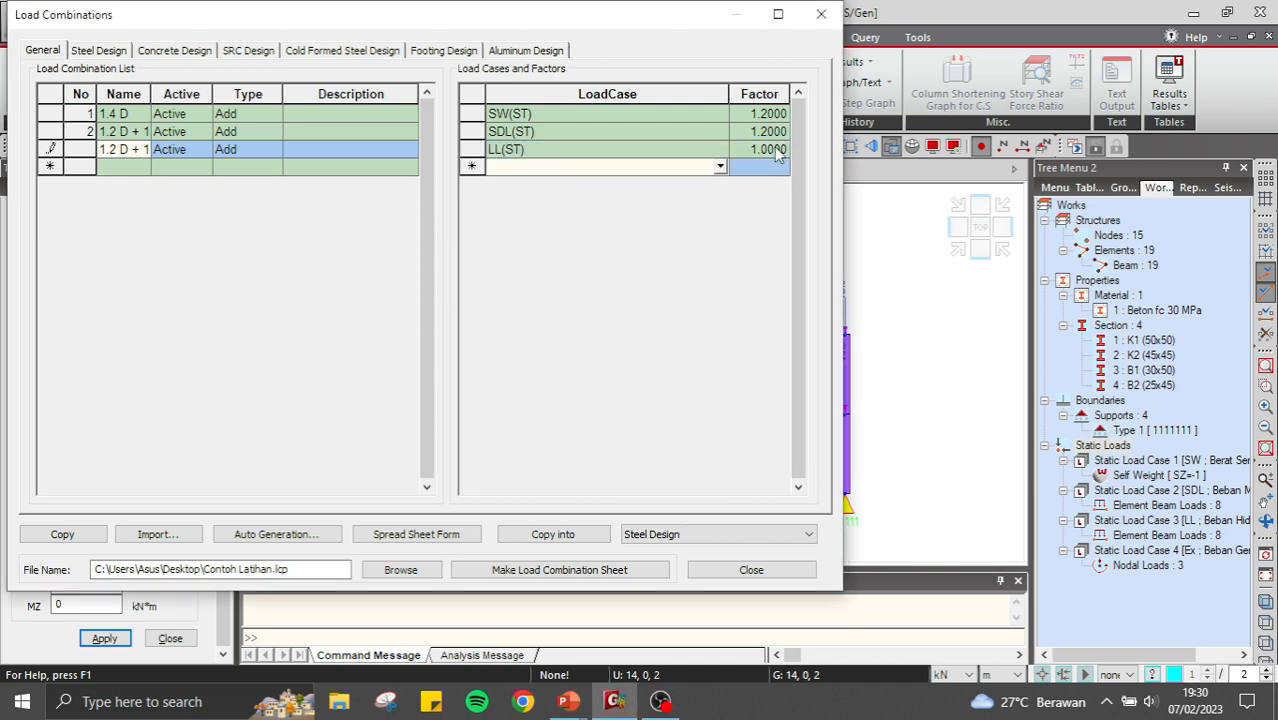
{"action": "left_click", "coordinate": [720, 167]}
{"action": "left_click", "coordinate": [632, 225]}
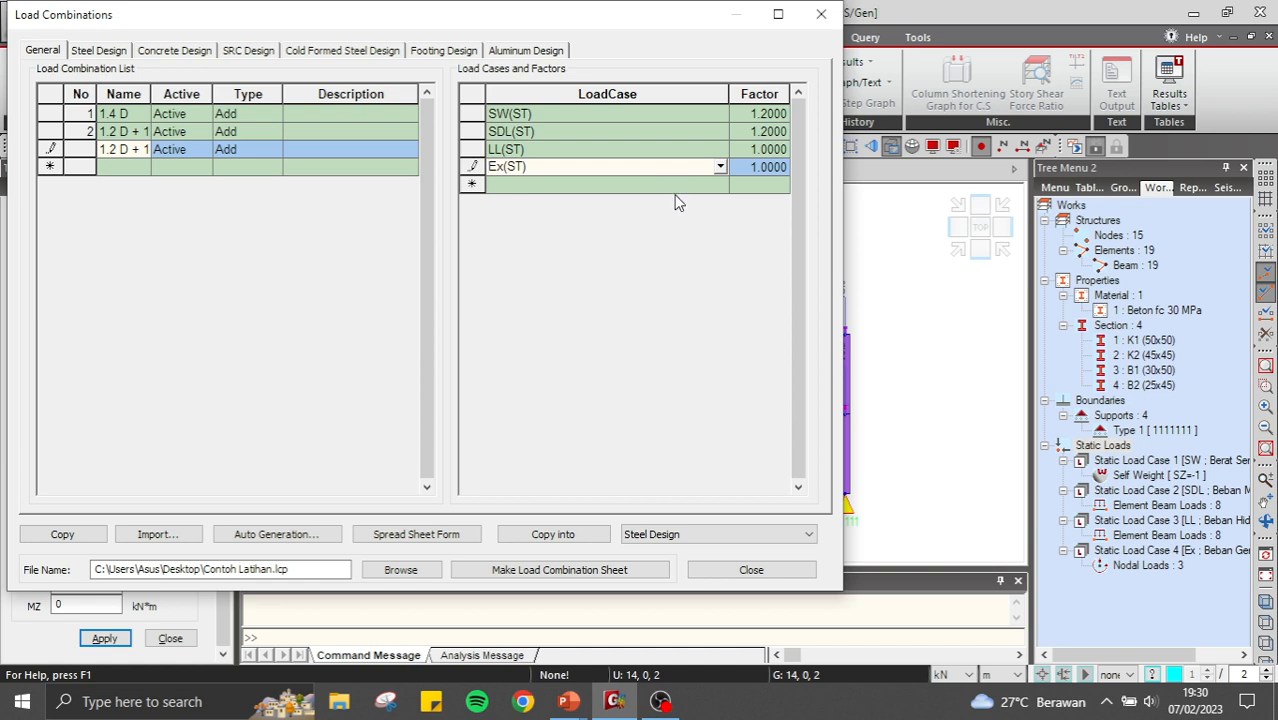
Finish and close the load combination definitions, and run the structural analysis.
{"action": "left_click", "coordinate": [117, 167]}
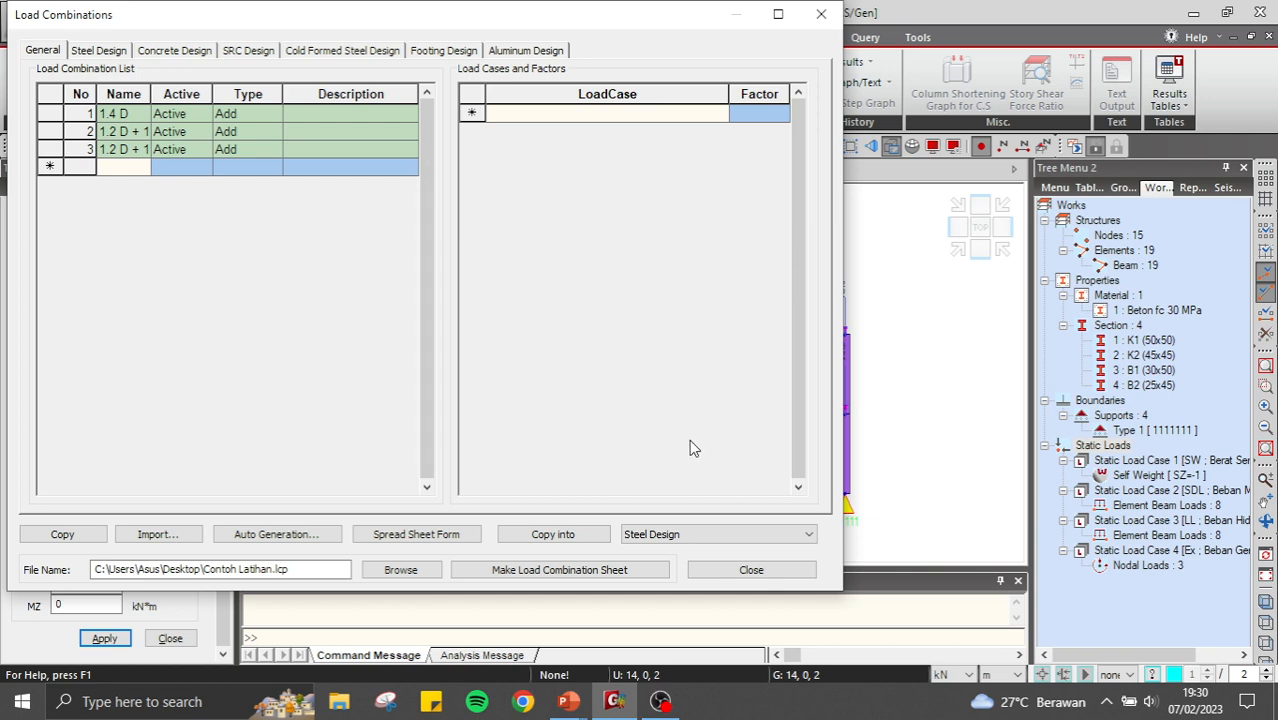
{"action": "left_click", "coordinate": [750, 569]}
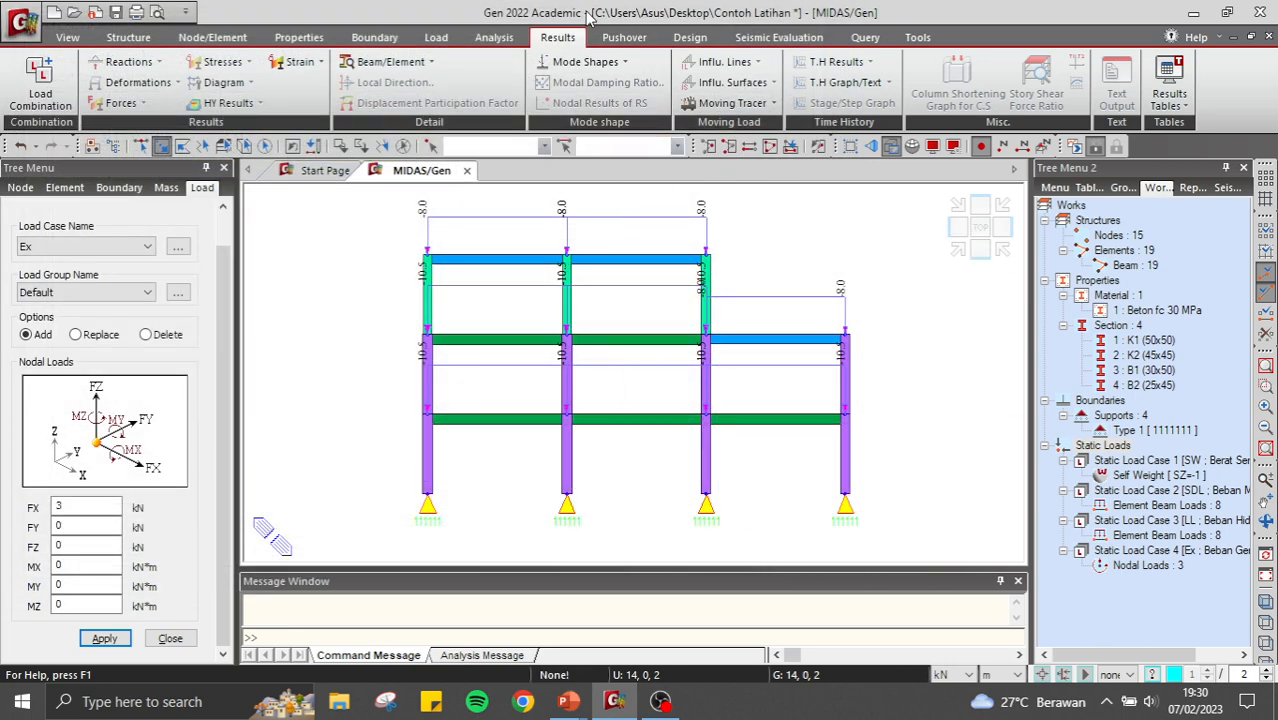
{"action": "left_click", "coordinate": [1076, 148]}
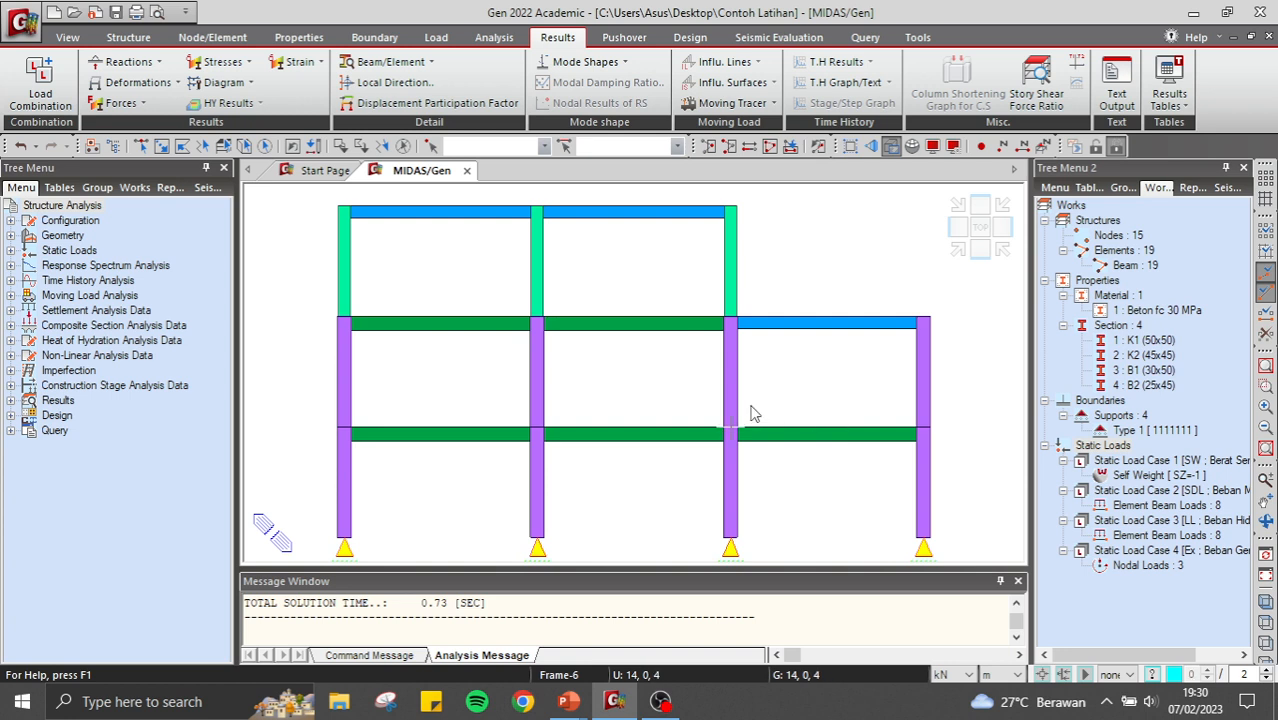
Display the FXYZ support reactions with values for the 1.2 D + 1 Ex + 1 L combination and examine them at the column bases.
{"action": "left_click", "coordinate": [155, 64]}
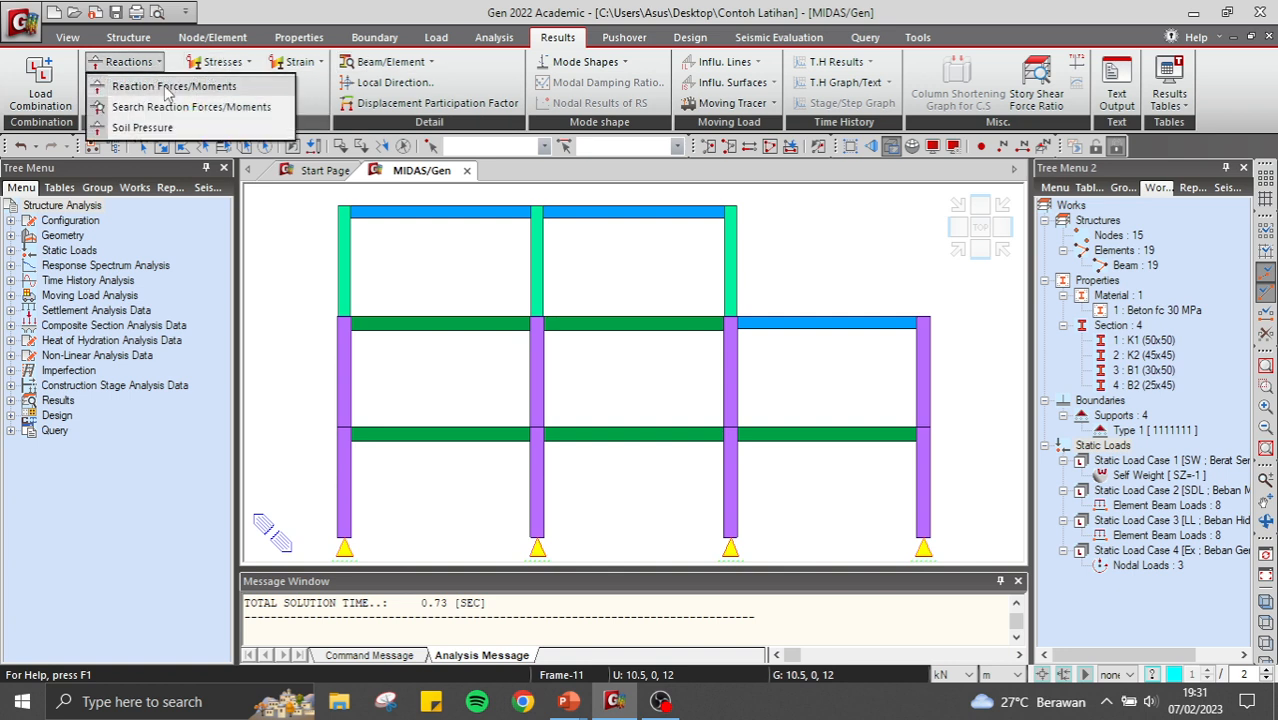
{"action": "left_click", "coordinate": [155, 86]}
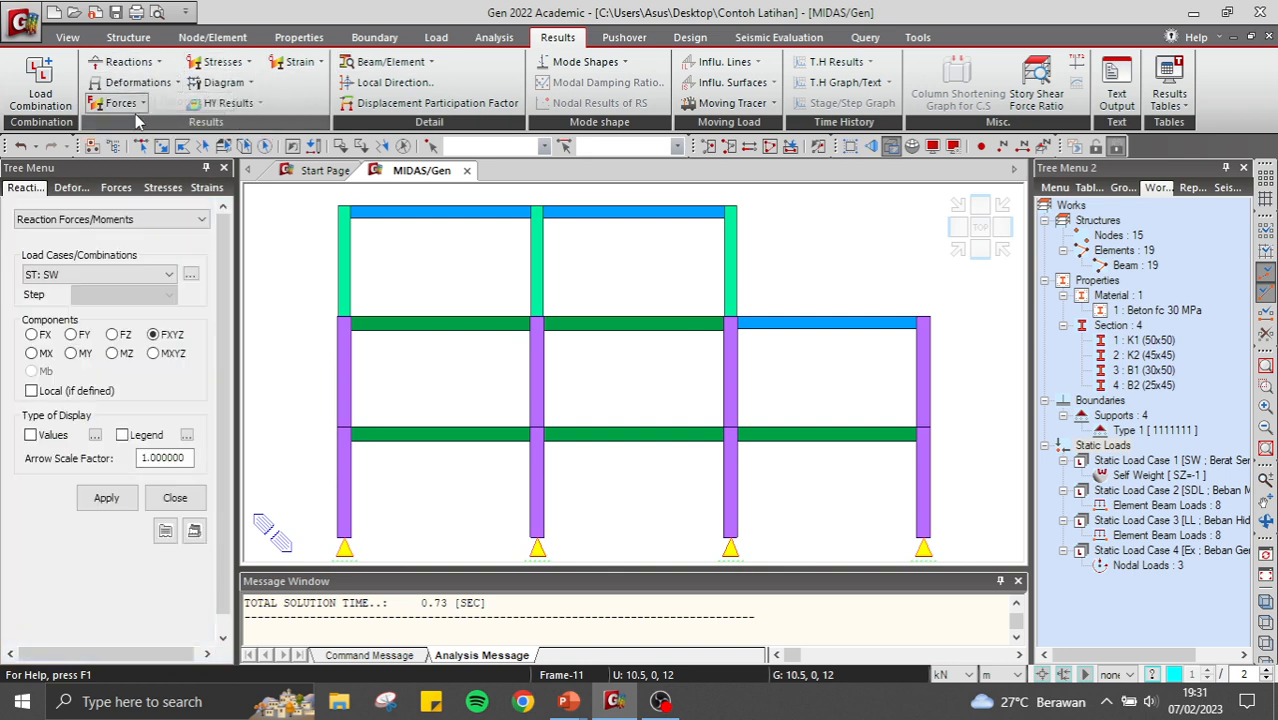
{"action": "left_click", "coordinate": [127, 274]}
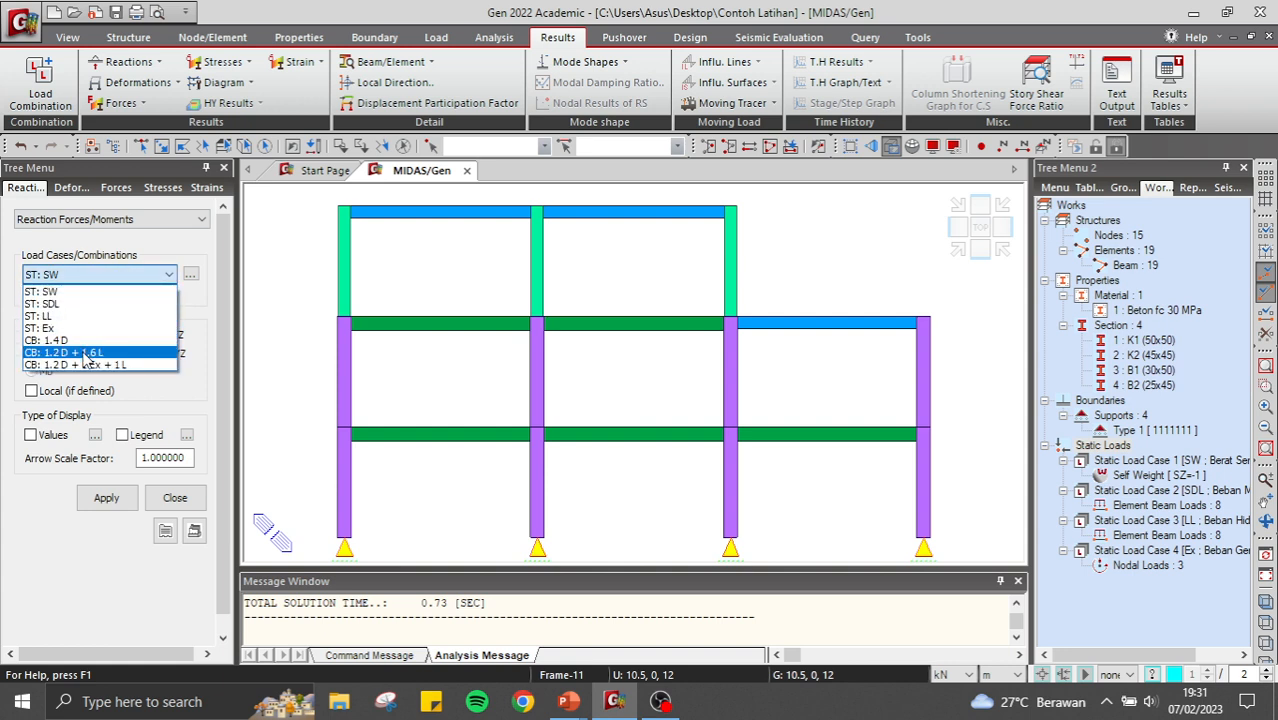
{"action": "left_click", "coordinate": [86, 366]}
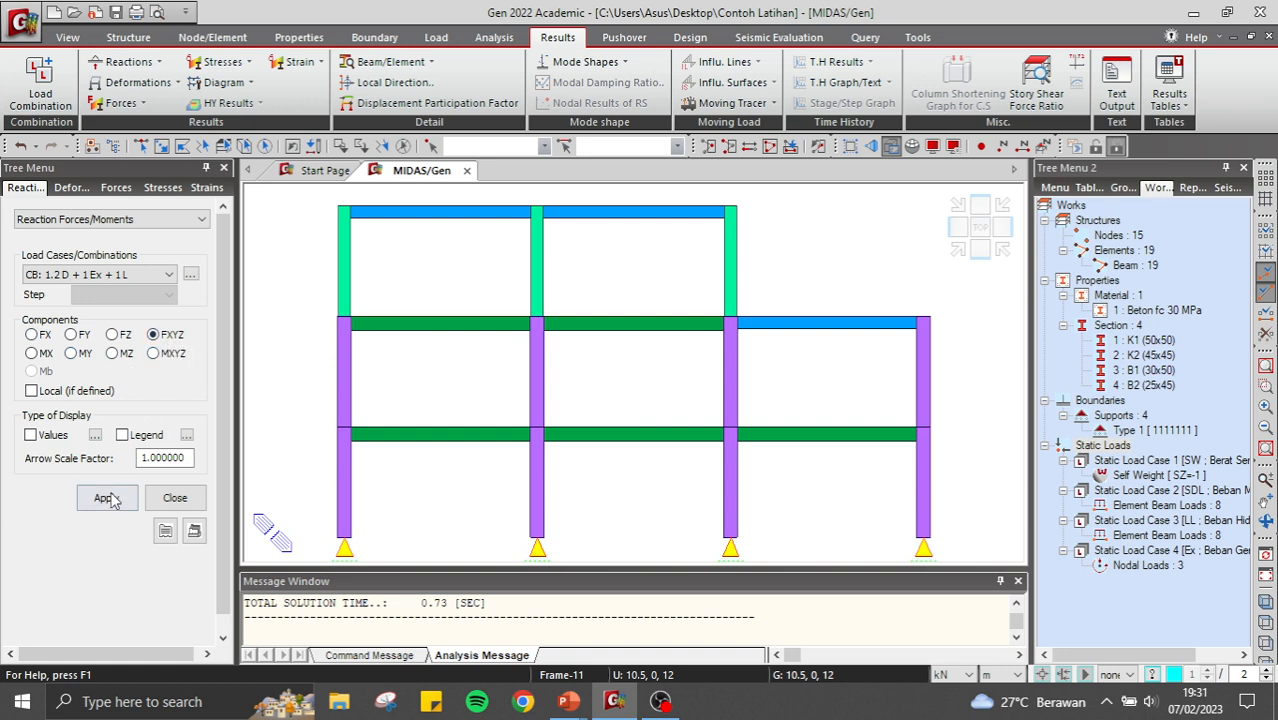
{"action": "left_click", "coordinate": [53, 436]}
{"action": "left_click", "coordinate": [106, 497]}
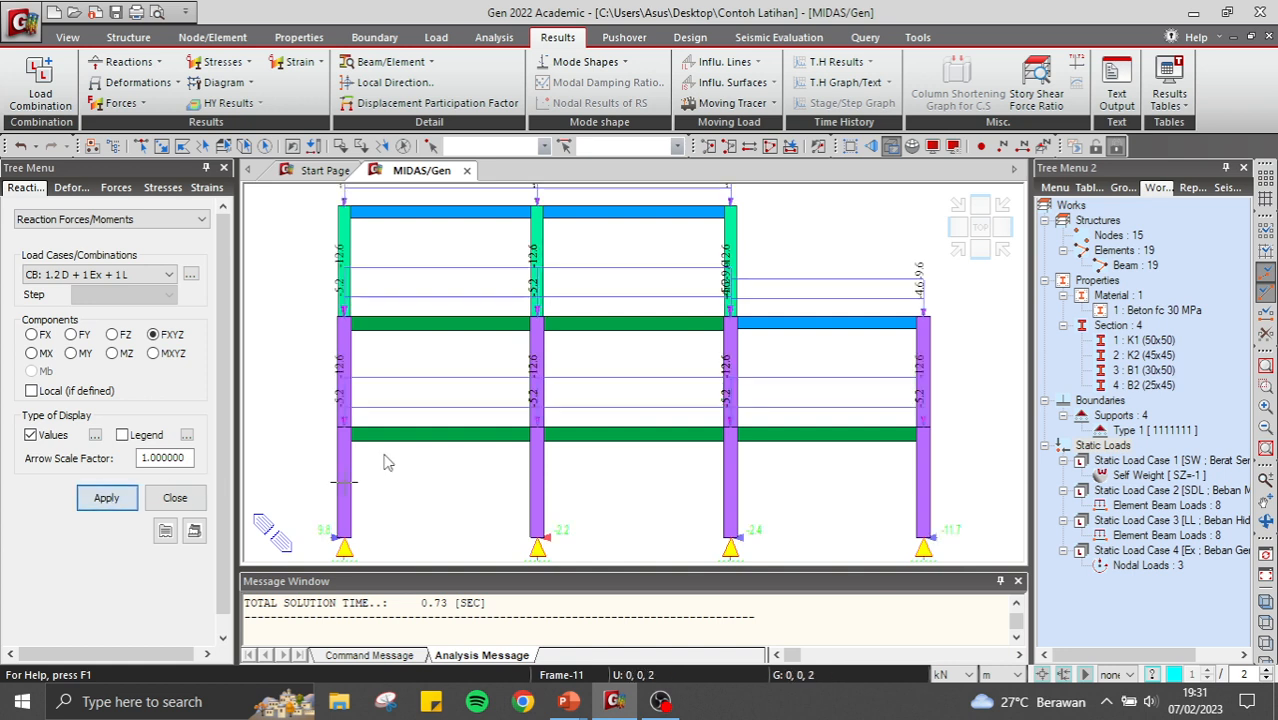
{"action": "scroll", "coordinate": [560, 396], "scroll_direction": "down", "scroll_amount": 5}
{"action": "scroll", "coordinate": [461, 507], "scroll_direction": "up", "scroll_amount": 9}
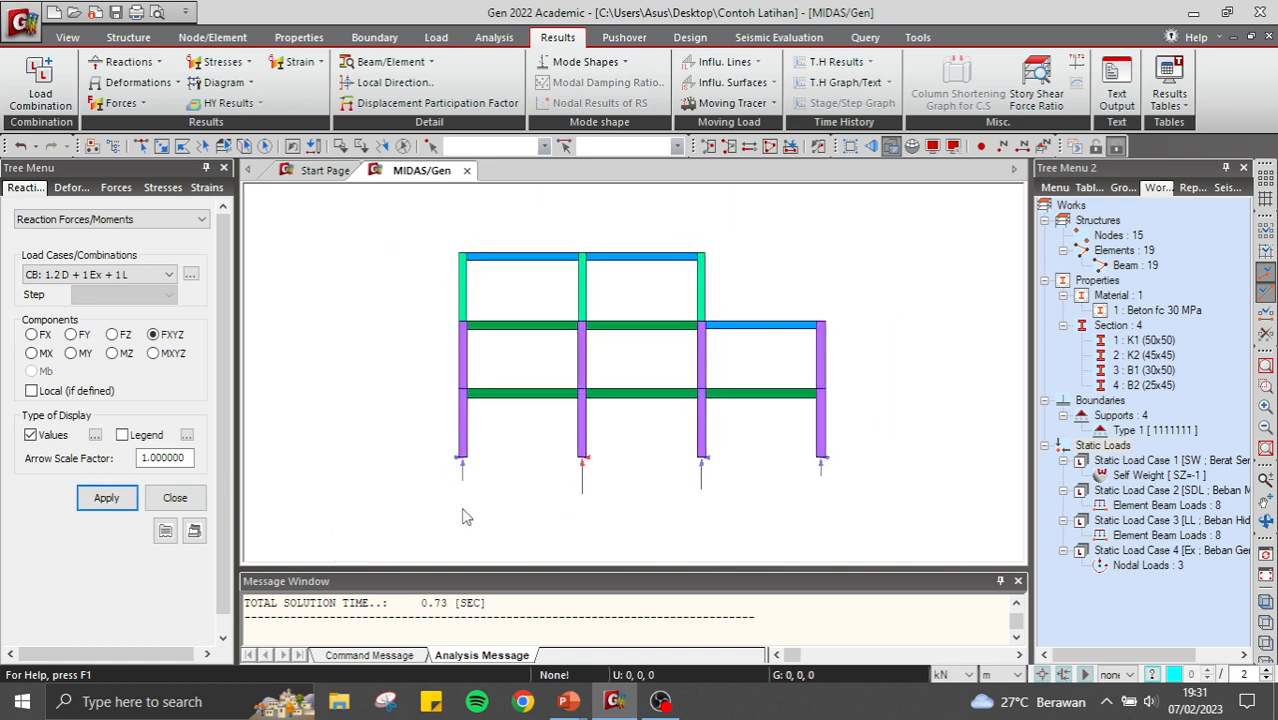
{"action": "scroll", "coordinate": [470, 500], "scroll_direction": "down", "scroll_amount": 3}
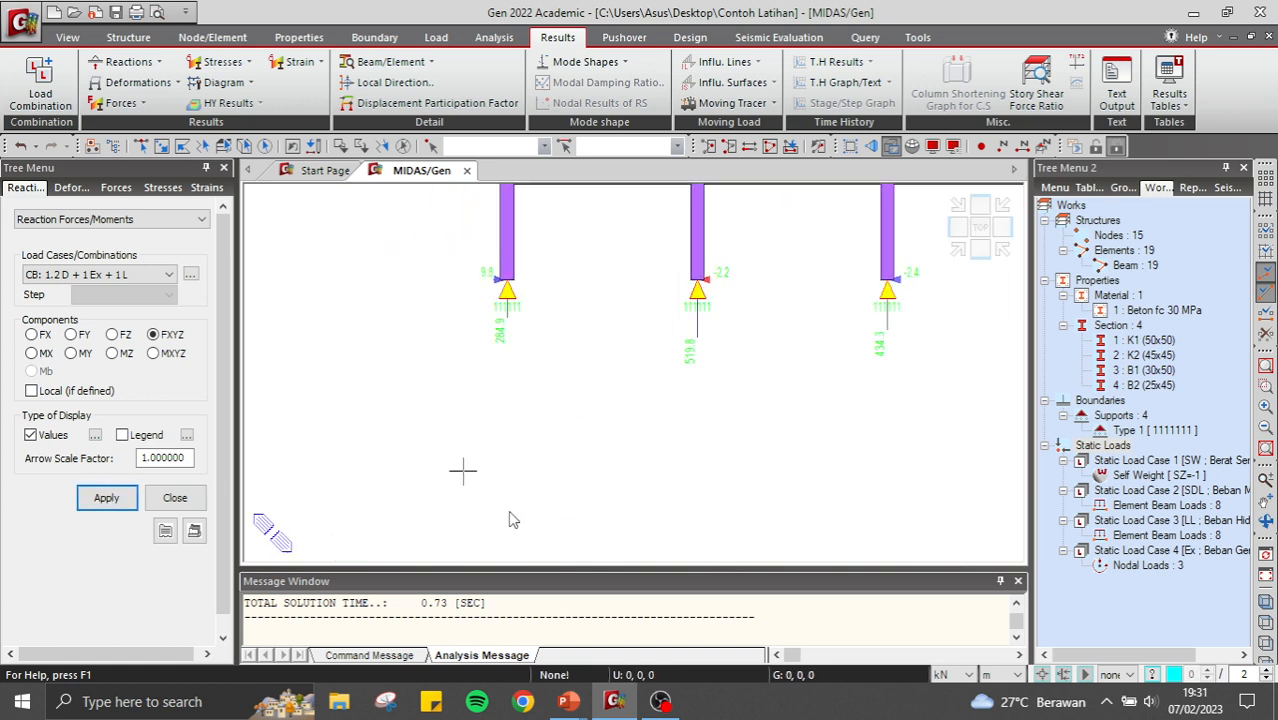
Display the Fyz beam shear diagrams with solid fill, contour and values for the 1.2 D + 1 Ex + 1 L combination.
{"action": "middle_click_drag", "start_coordinate": [702, 412], "coordinate": [538, 505]}
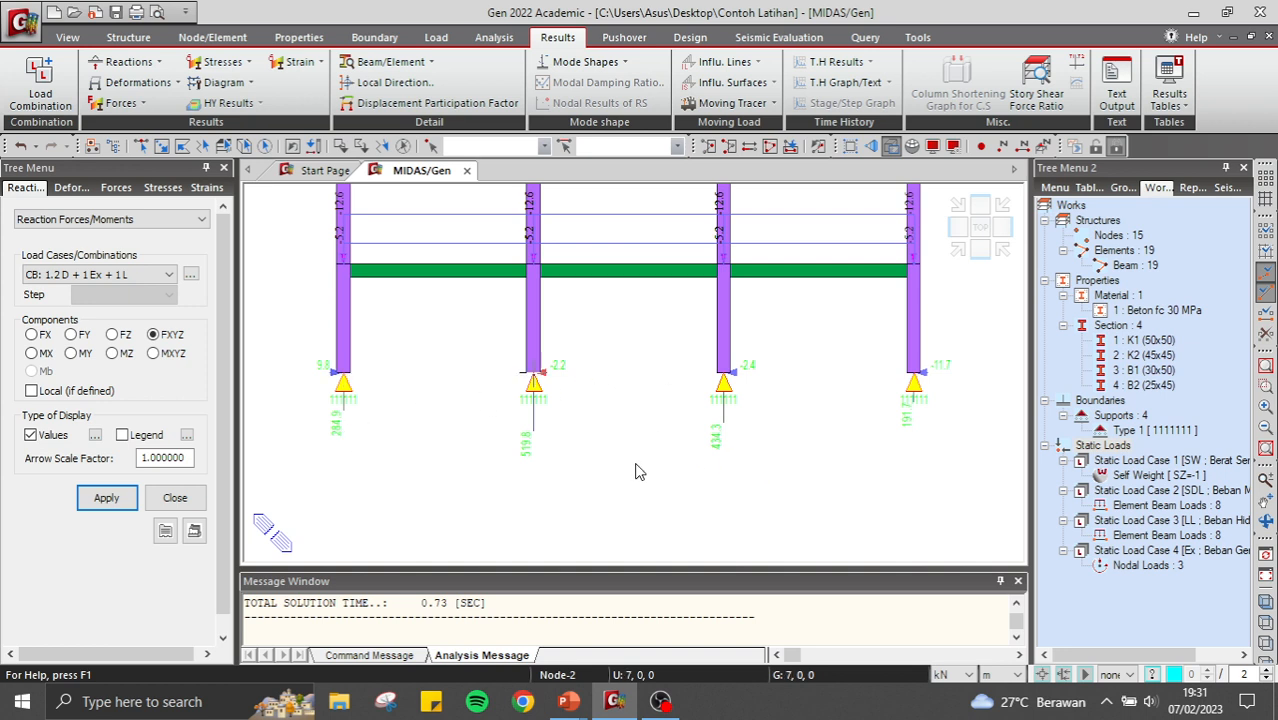
{"action": "left_click", "coordinate": [118, 103]}
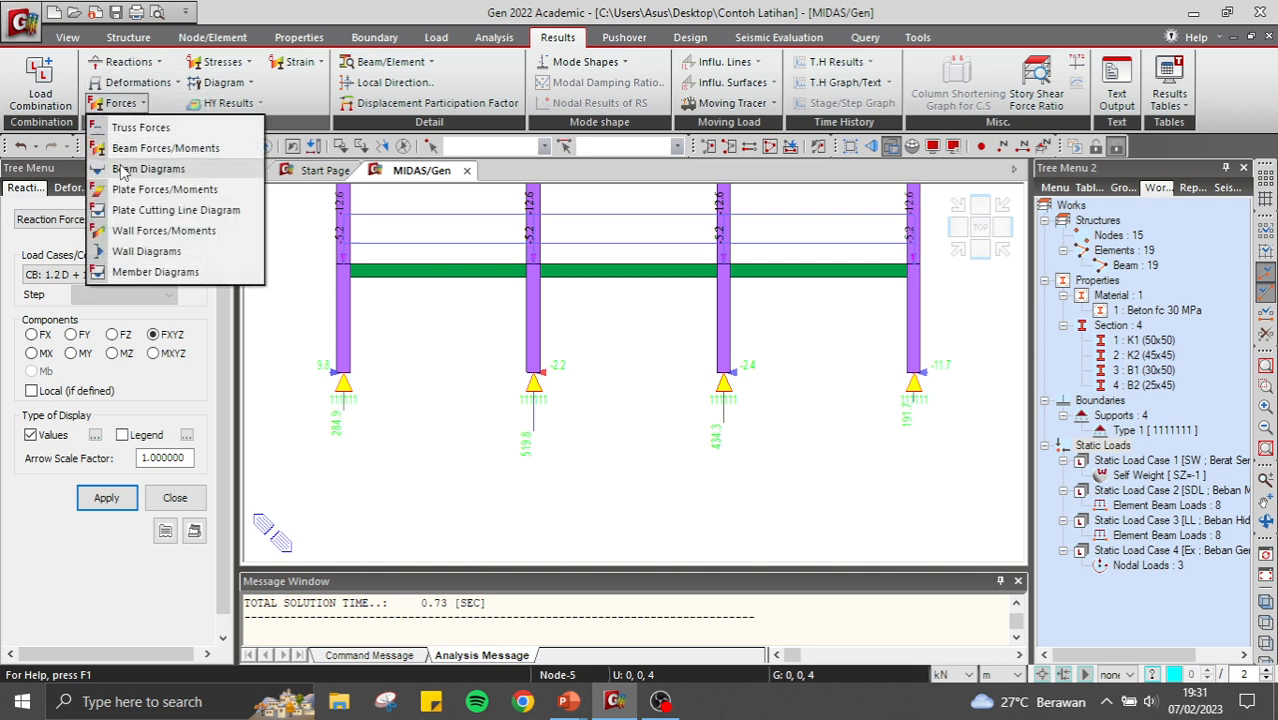
{"action": "left_click", "coordinate": [122, 170]}
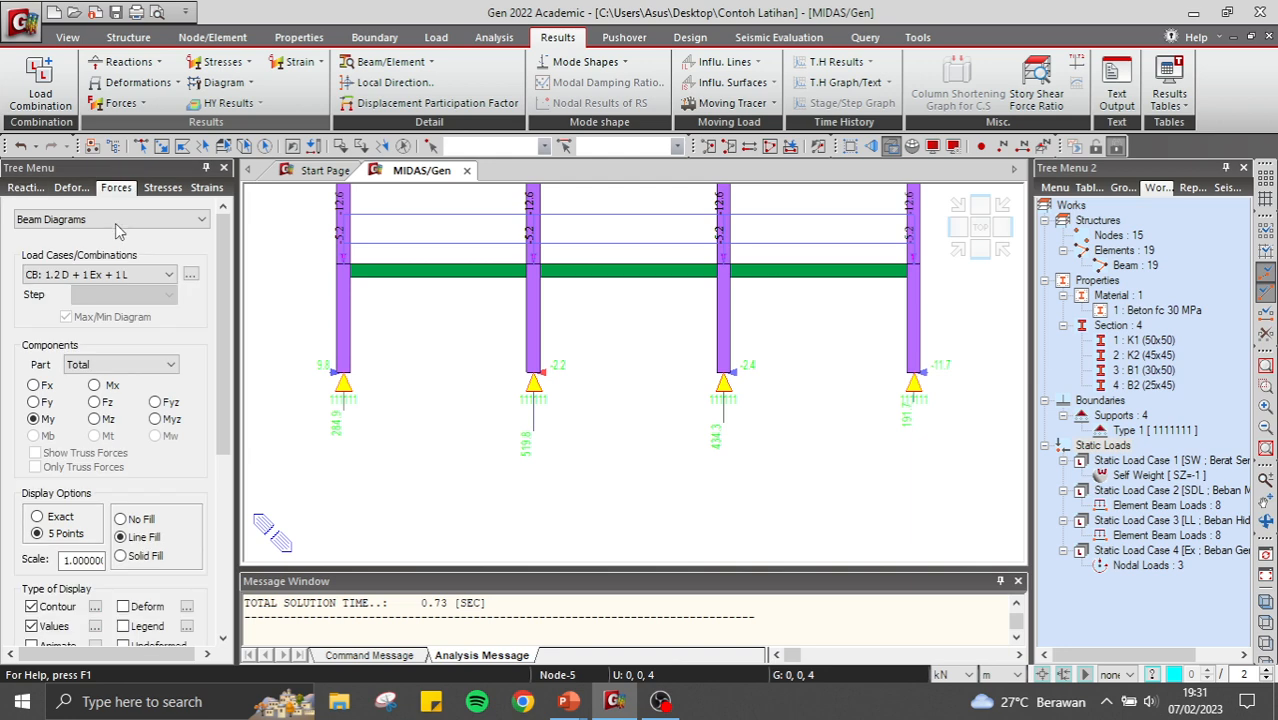
{"action": "scroll", "coordinate": [160, 300], "scroll_direction": "down", "scroll_amount": 3}
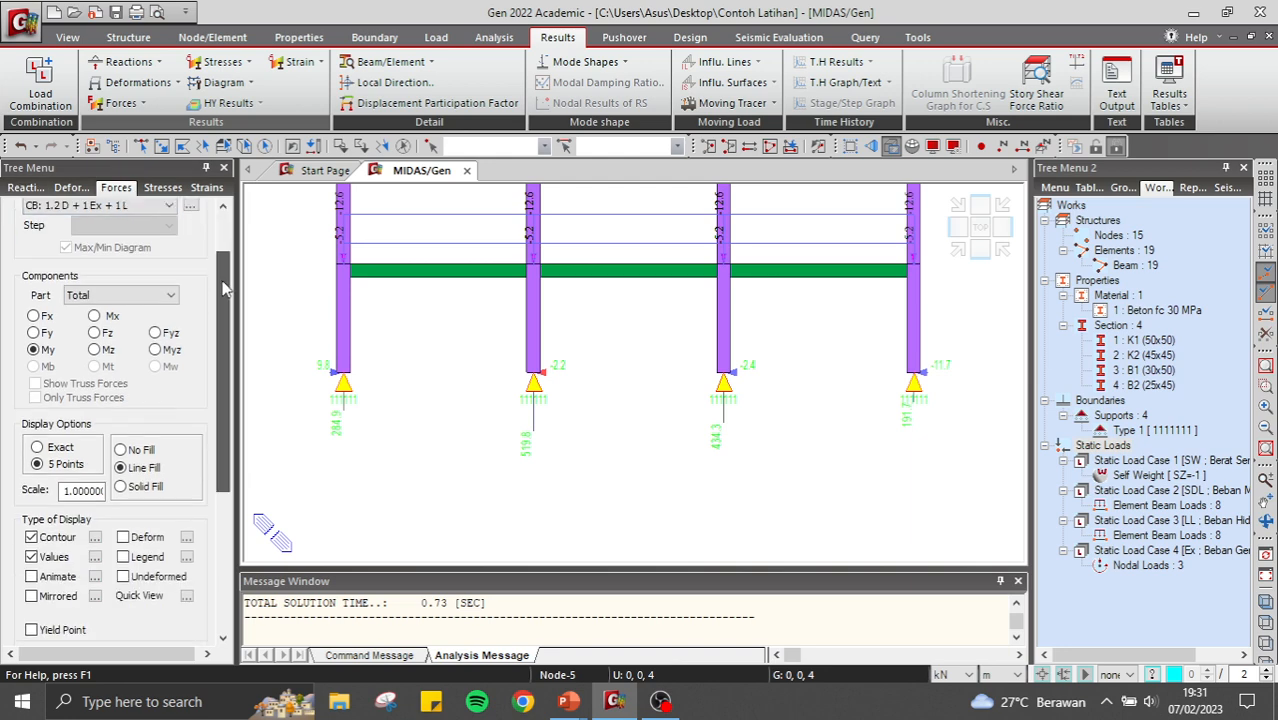
{"action": "left_click", "coordinate": [156, 293]}
{"action": "scroll", "coordinate": [114, 396], "scroll_direction": "down", "scroll_amount": 1}
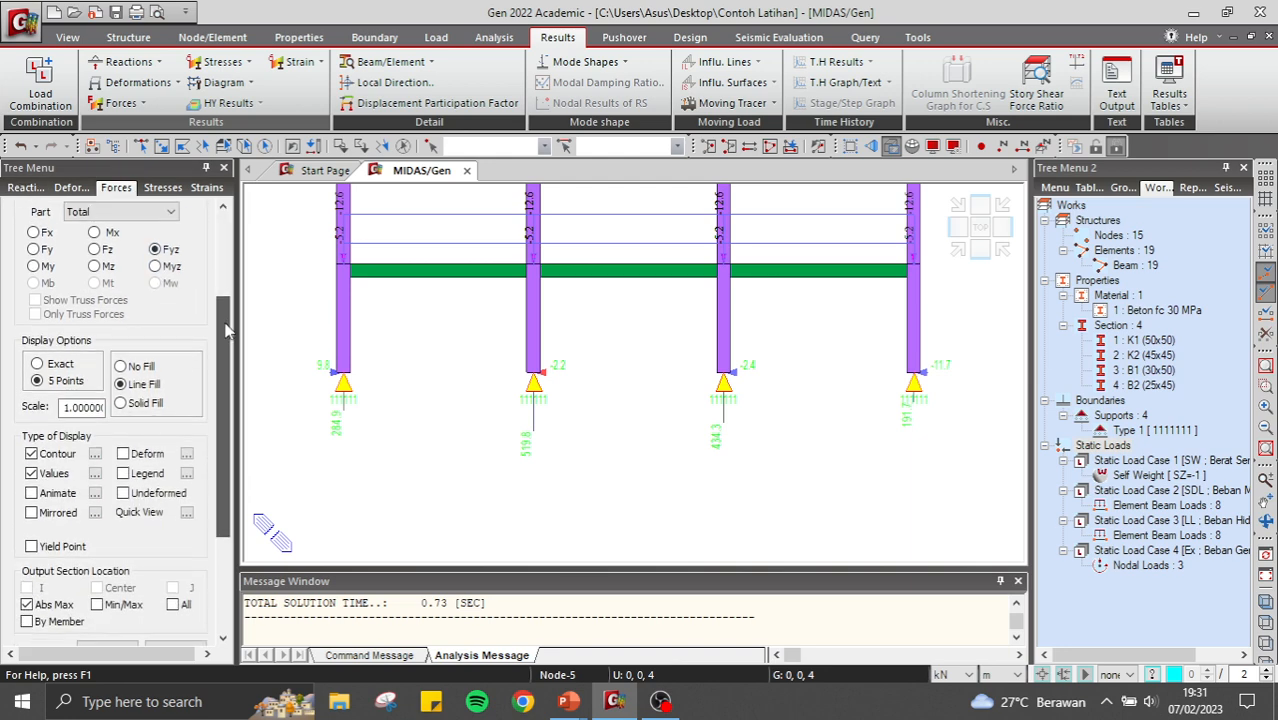
{"action": "left_click", "coordinate": [121, 403]}
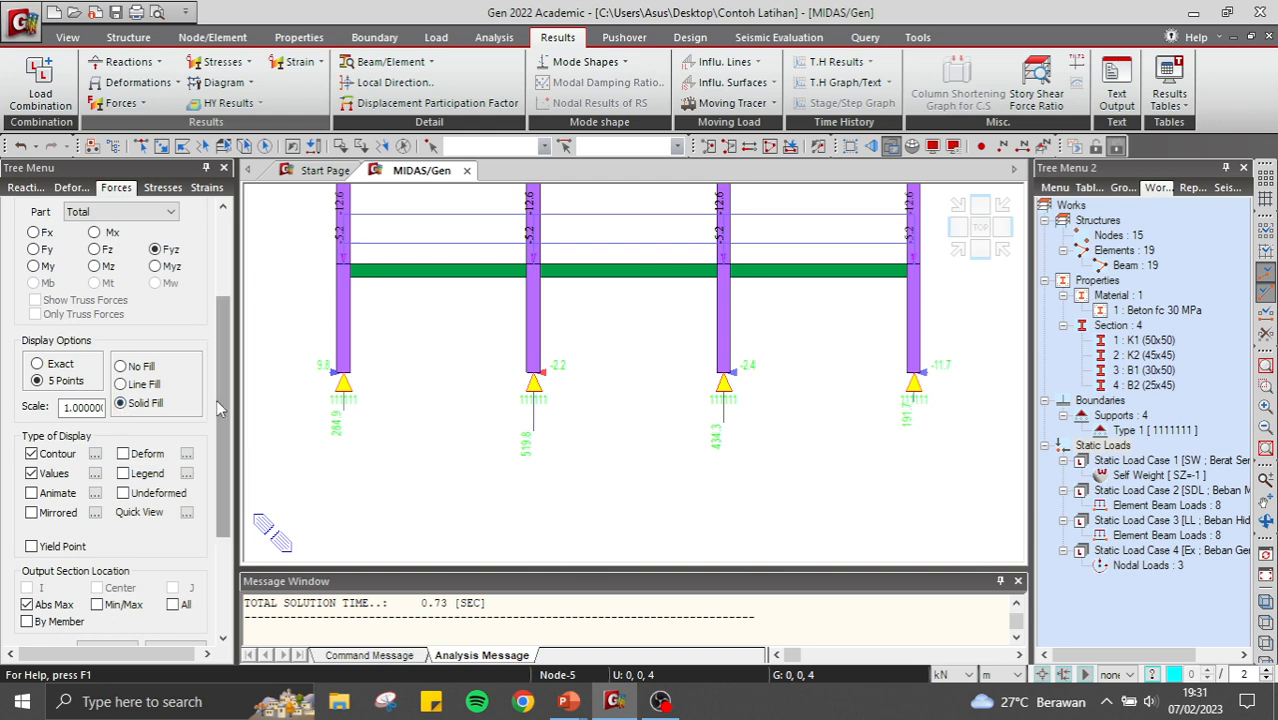
{"action": "scroll", "coordinate": [121, 440], "scroll_direction": "down", "scroll_amount": 2}
{"action": "left_click", "coordinate": [106, 566]}
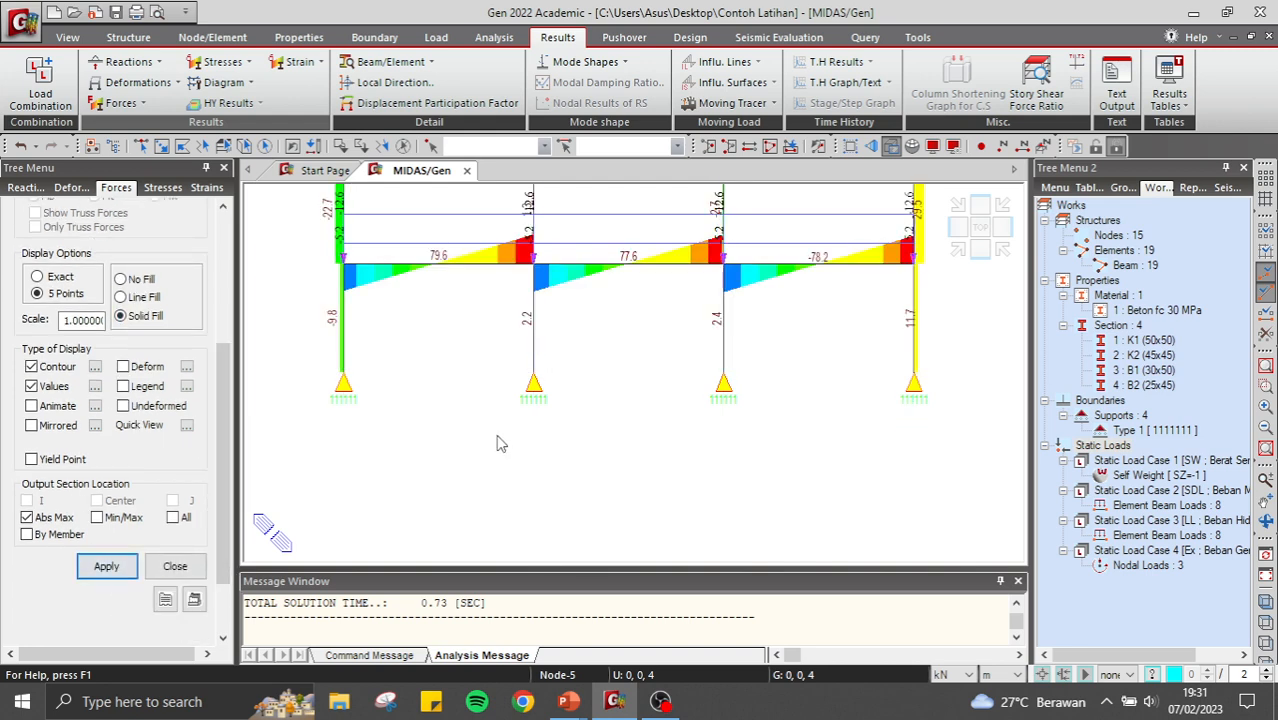
{"action": "left_click", "coordinate": [972, 249]}
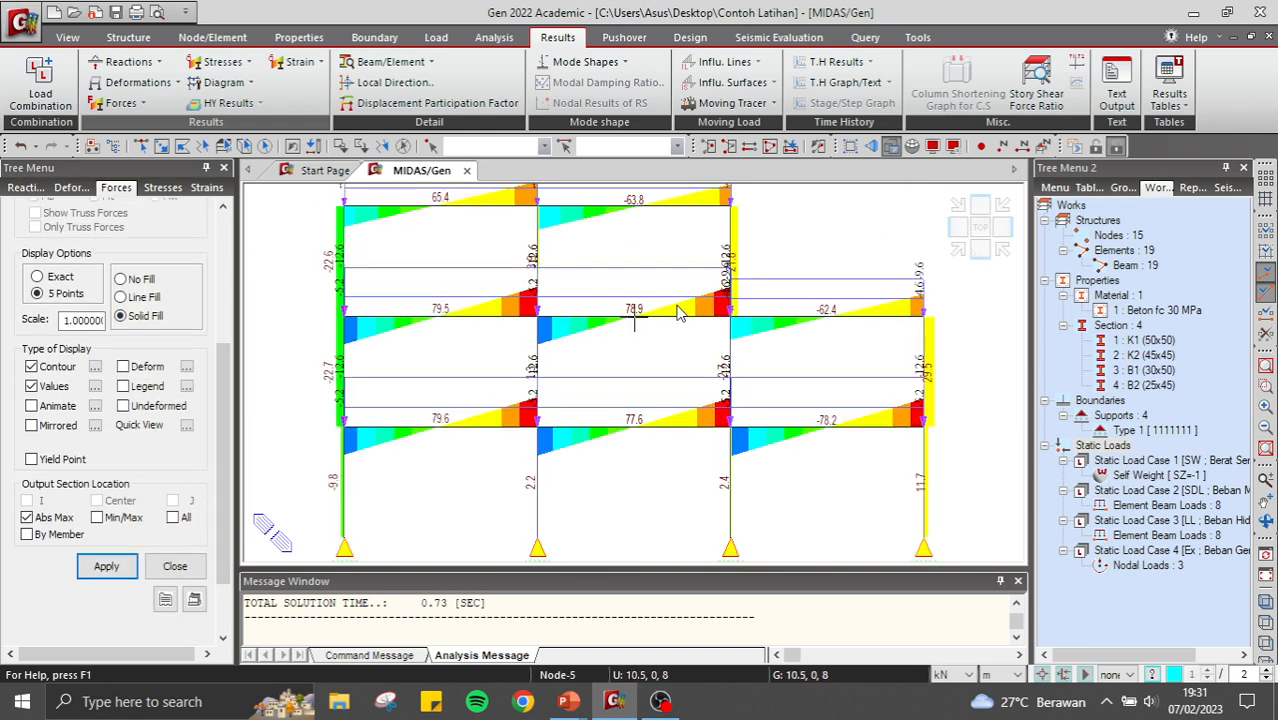
{"action": "mouse_move", "coordinate": [483, 376]}
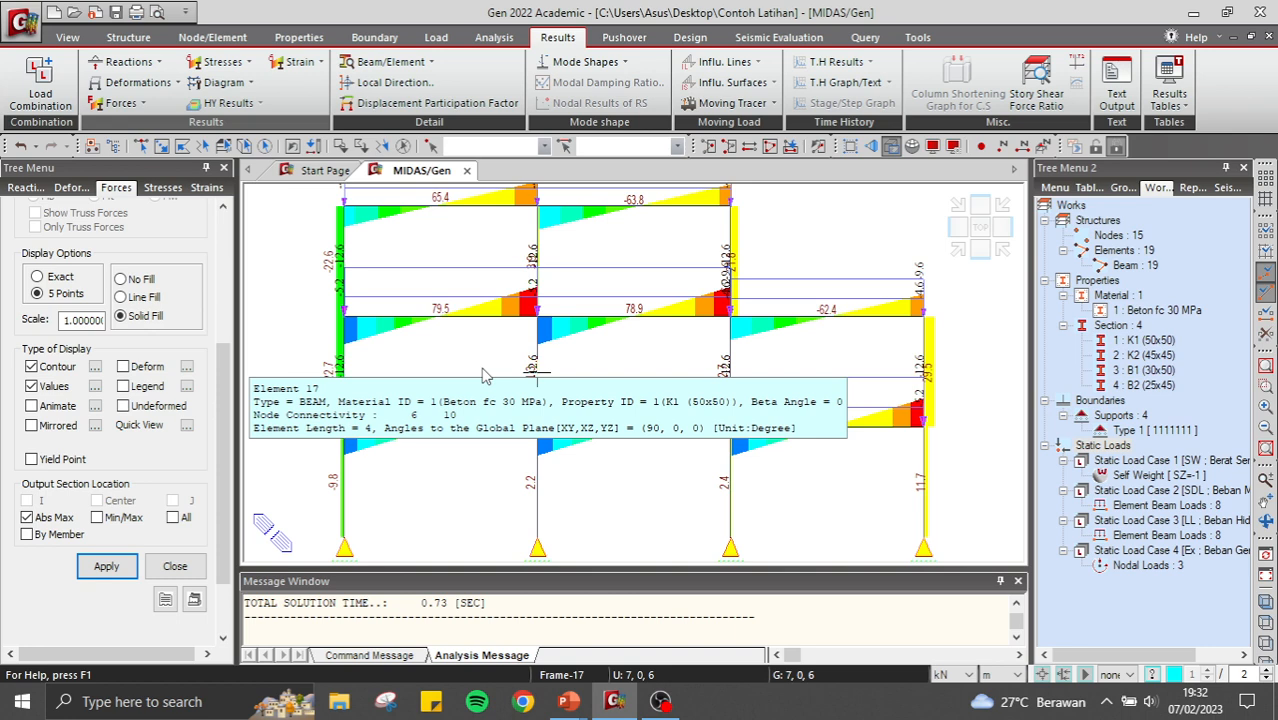
Switch the beam diagrams to the Myz bending moment component and display them on the whole frame.
{"action": "scroll", "coordinate": [224, 377], "scroll_direction": "up", "scroll_amount": 1}
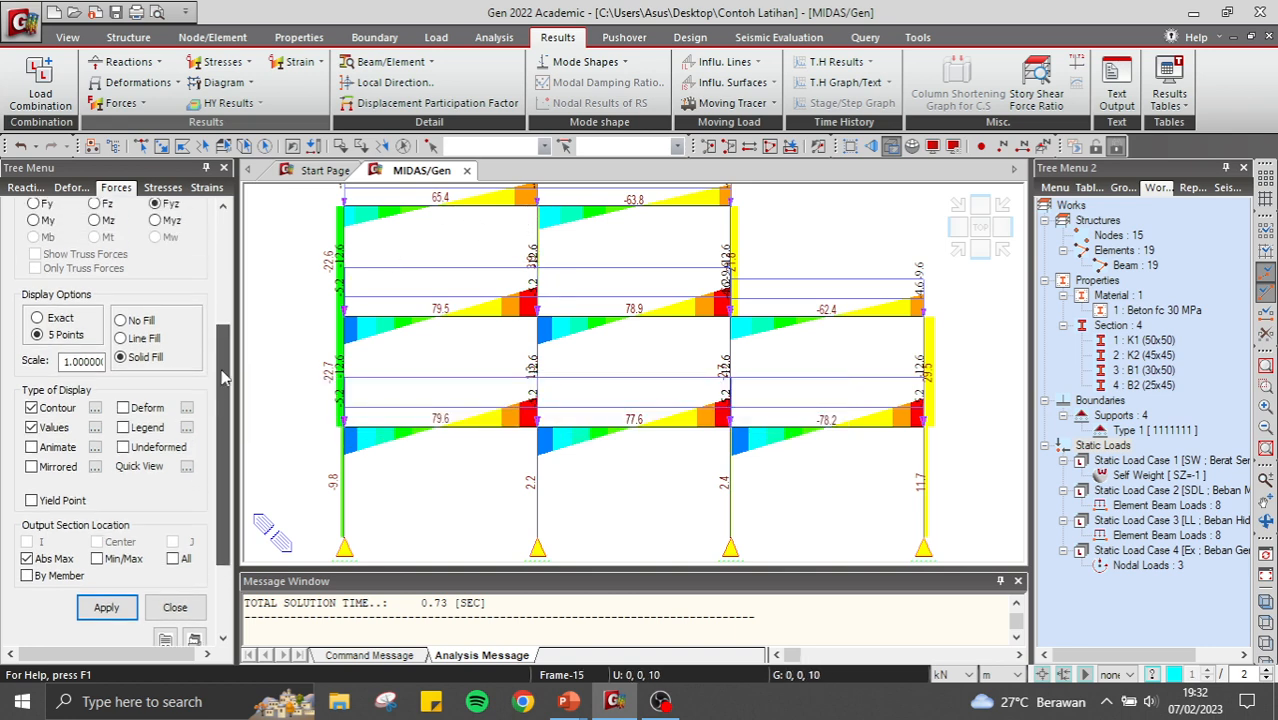
{"action": "mouse_move", "coordinate": [224, 377]}
{"action": "left_mouse_down"}
{"action": "mouse_move", "coordinate": [222, 307]}
{"action": "mouse_move", "coordinate": [222, 369]}
{"action": "left_mouse_up"}
{"action": "left_click", "coordinate": [106, 614]}
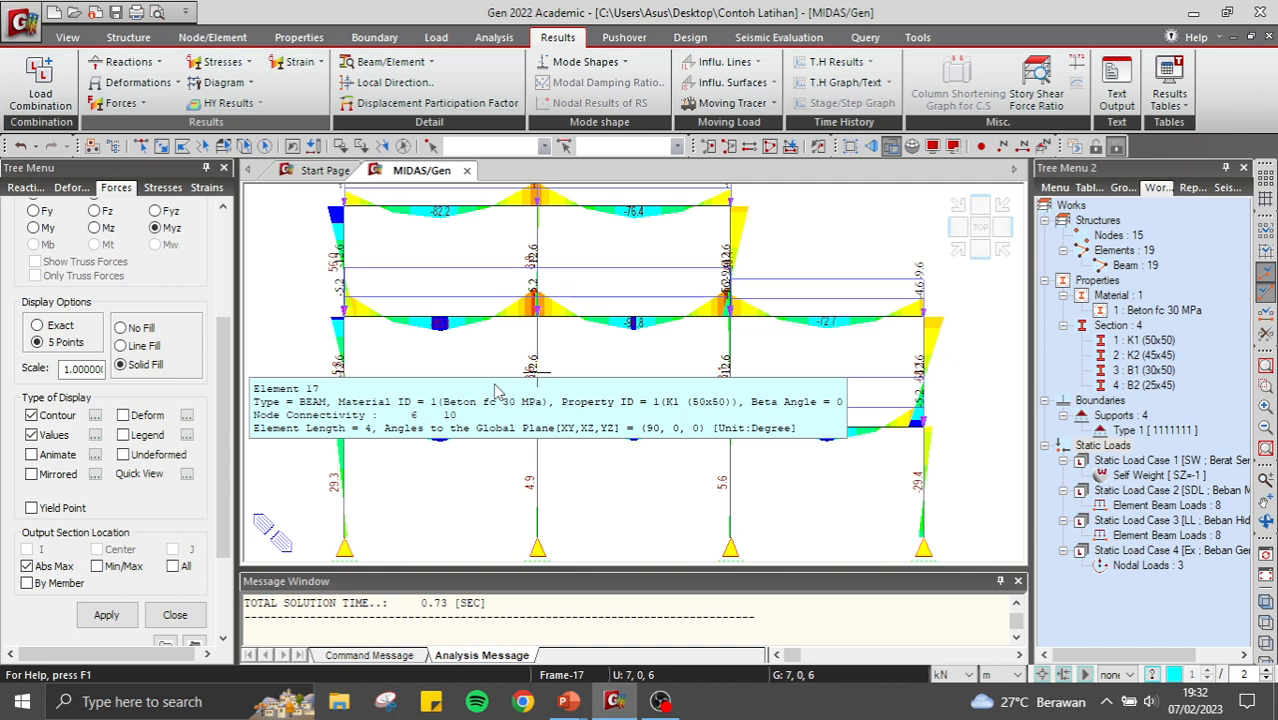
Open the reaction results table for nodes 1to15 under the 1.2 D + 1 Ex + 1 L combination.
{"action": "left_click", "coordinate": [1169, 95]}
{"action": "left_click", "coordinate": [1167, 129]}
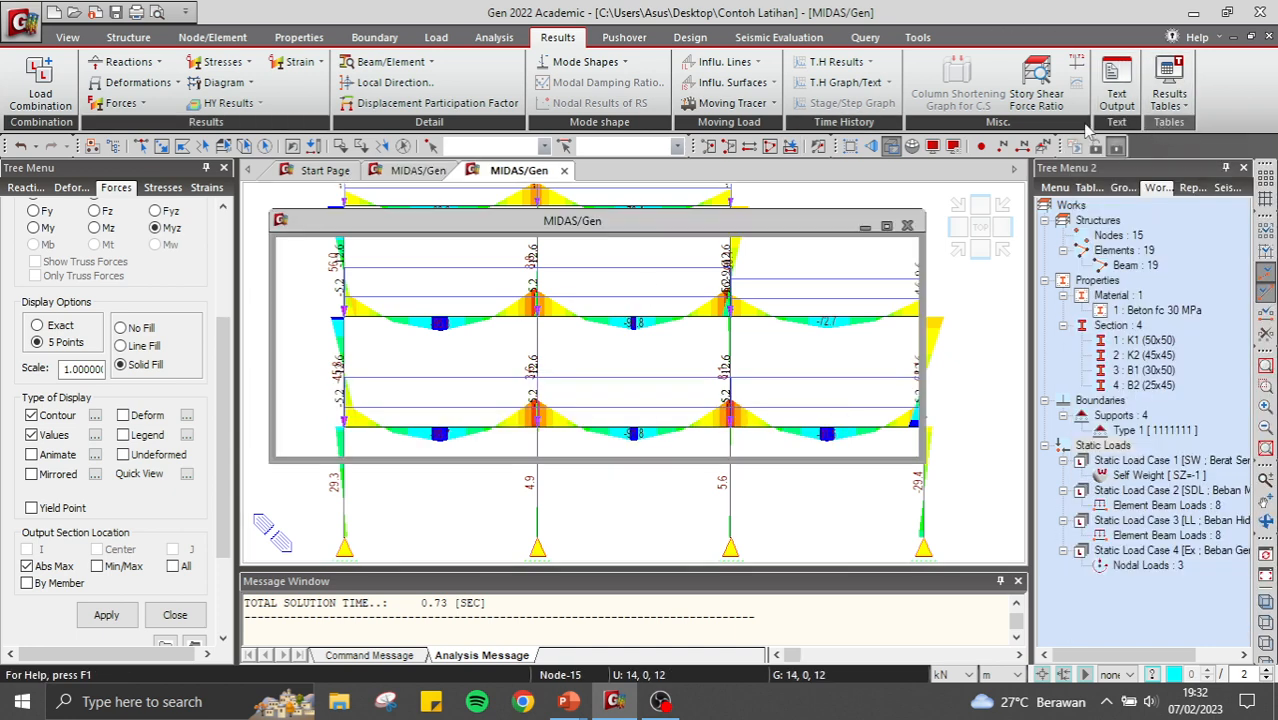
{"action": "left_click", "coordinate": [713, 338]}
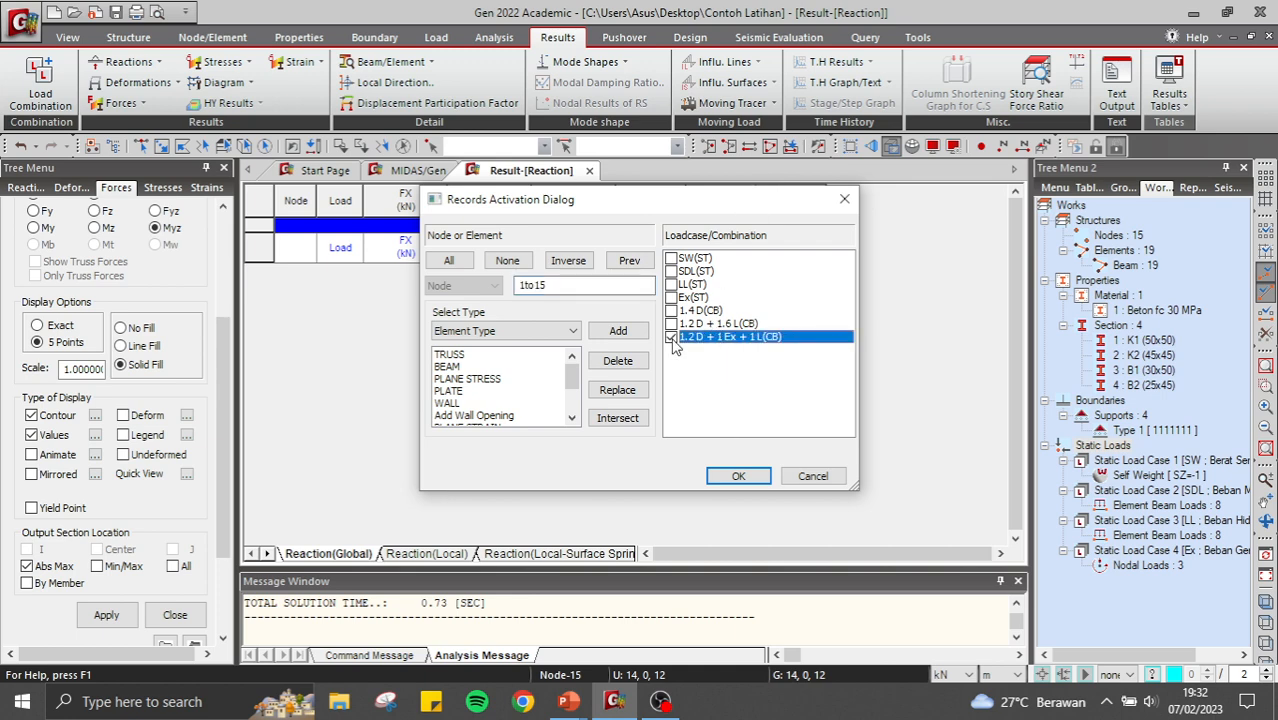
{"action": "left_click", "coordinate": [737, 476]}
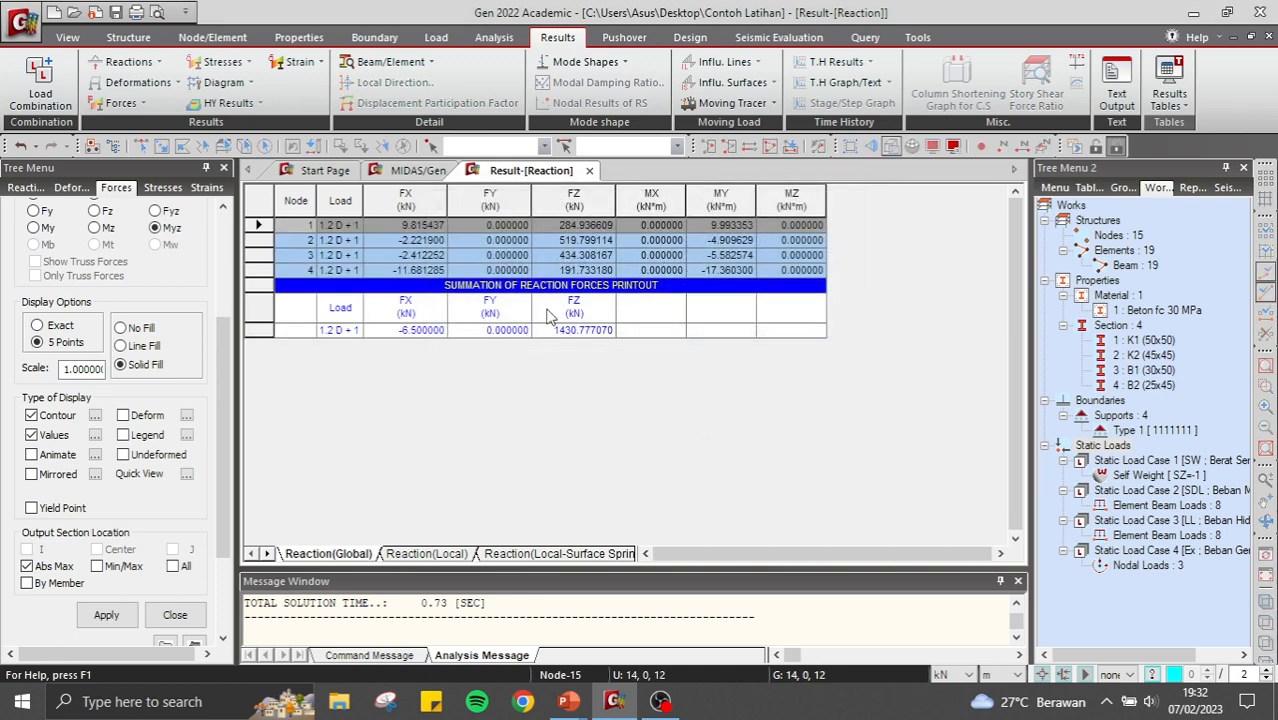
Examine the FX, FZ and MY reactions of the four support nodes in the reaction table.
{"action": "left_click_drag", "start_coordinate": [305, 228], "coordinate": [322, 289]}
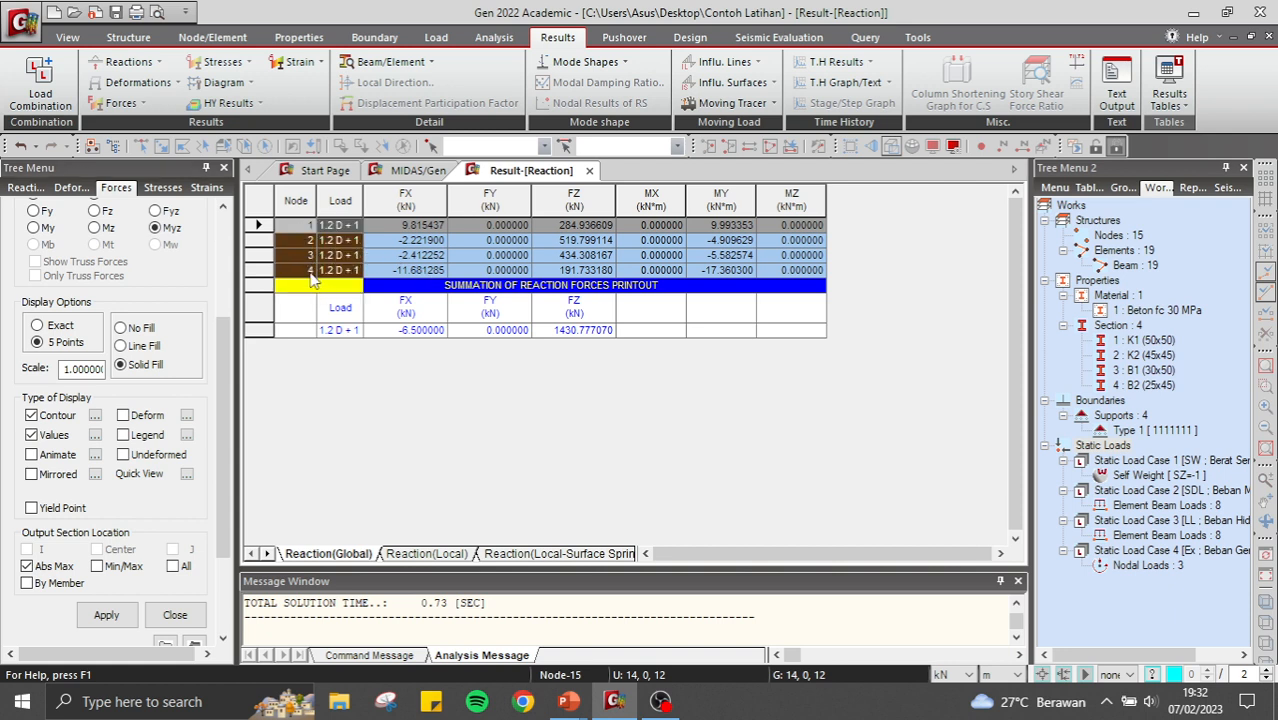
{"action": "left_click", "coordinate": [308, 270]}
{"action": "left_click", "coordinate": [421, 230]}
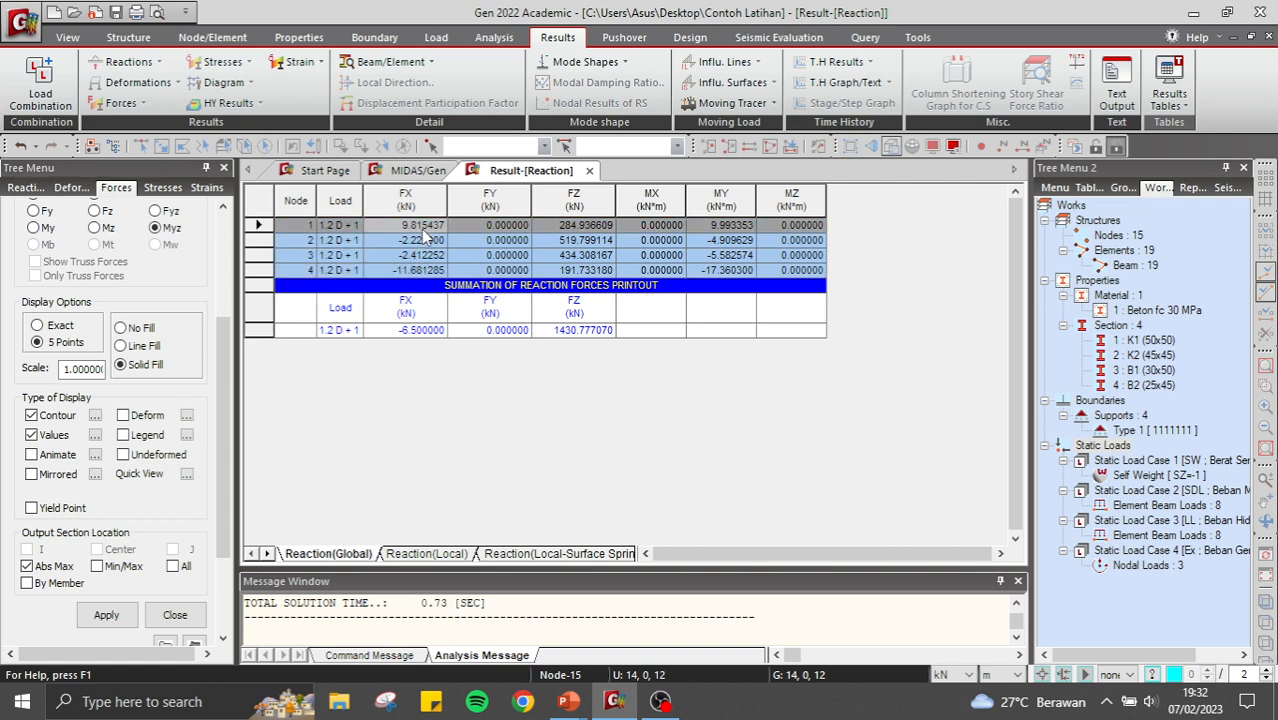
{"action": "left_click_drag", "start_coordinate": [424, 232], "coordinate": [437, 272]}
{"action": "left_click", "coordinate": [565, 232]}
{"action": "left_click_drag", "start_coordinate": [565, 232], "coordinate": [587, 272]}
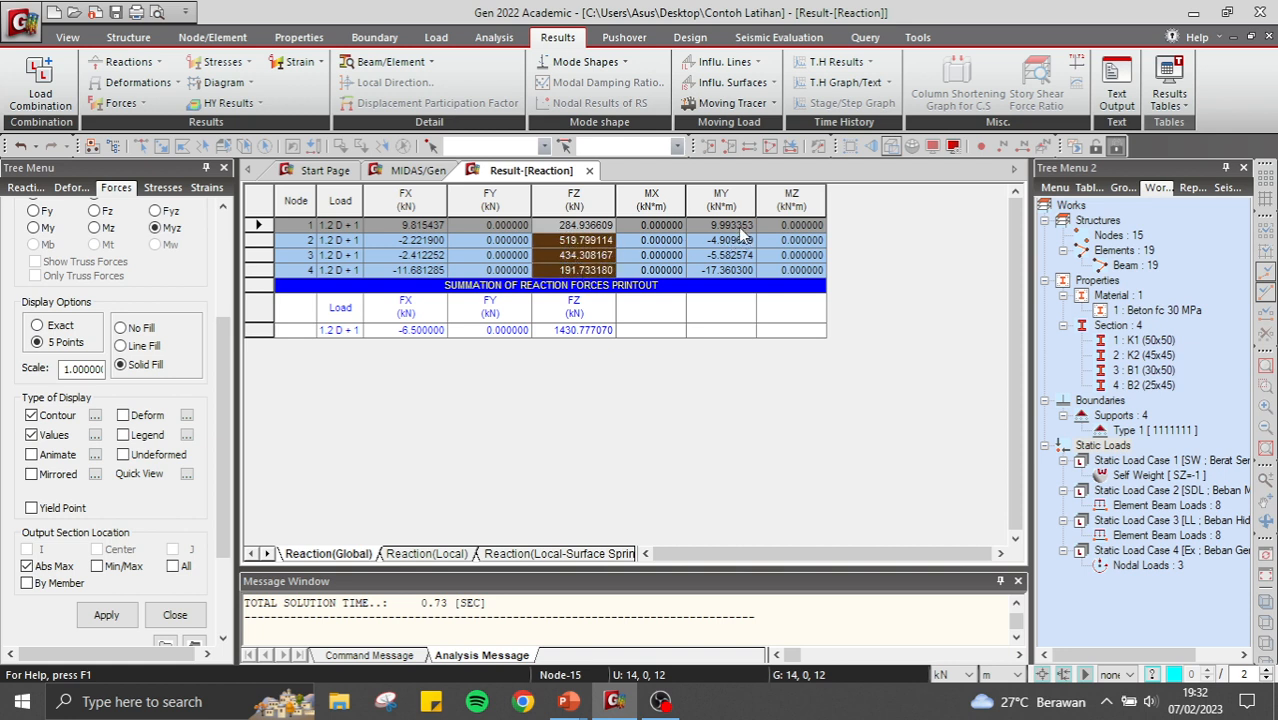
{"action": "left_click_drag", "start_coordinate": [742, 228], "coordinate": [742, 275]}
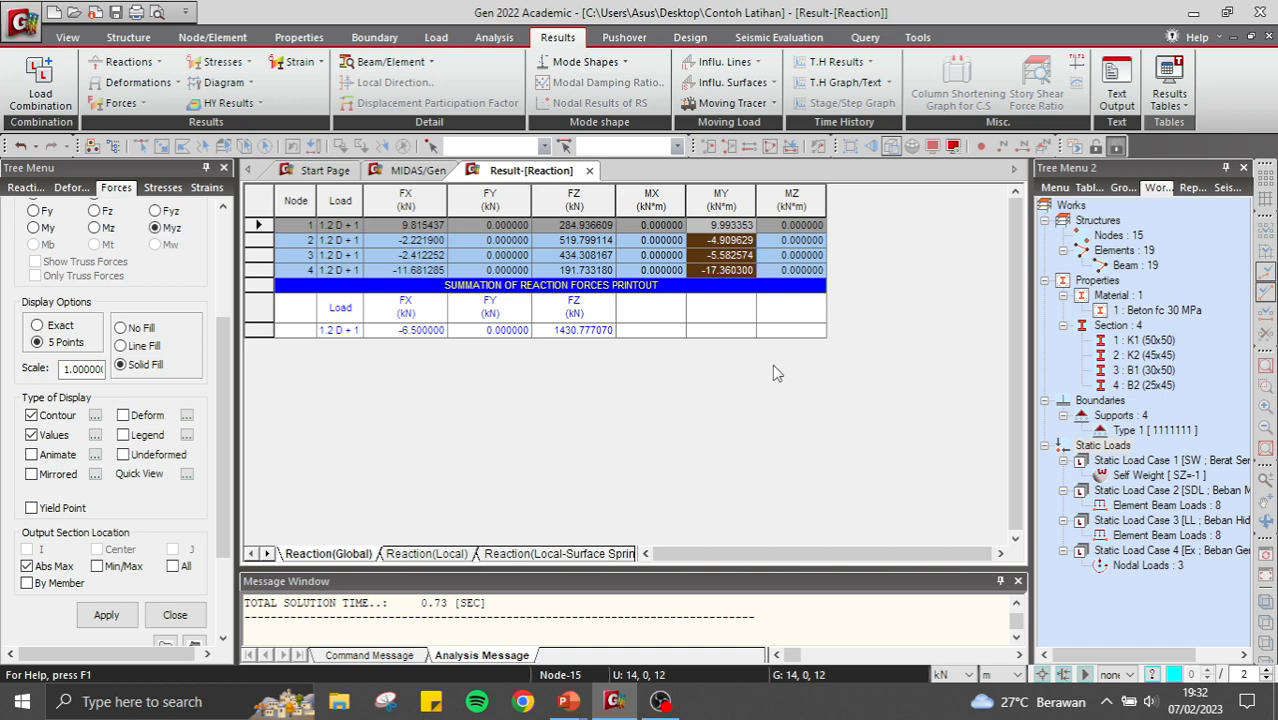
Open the beam force results table for elements 4to11 and 13to23, parts i and j, under 1.2 D + 1 Ex + 1 L.
{"action": "left_click", "coordinate": [1169, 95]}
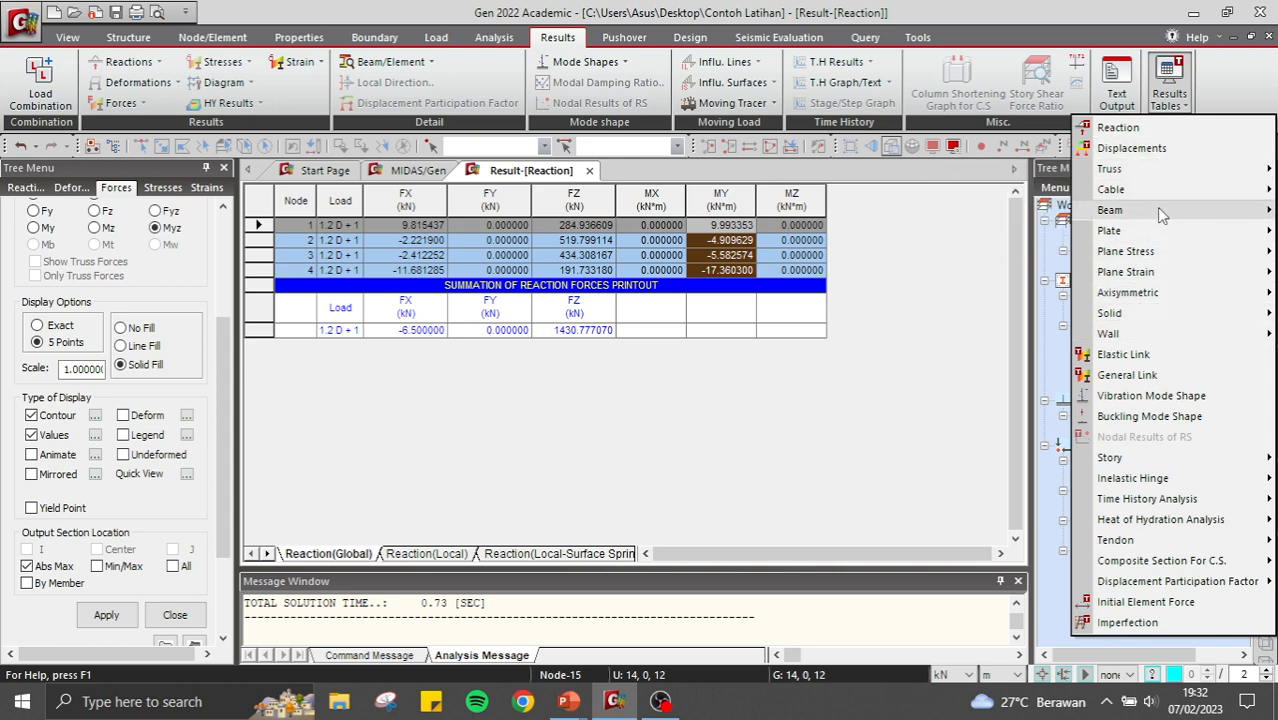
{"action": "mouse_move", "coordinate": [1162, 215]}
{"action": "left_click", "coordinate": [975, 215]}
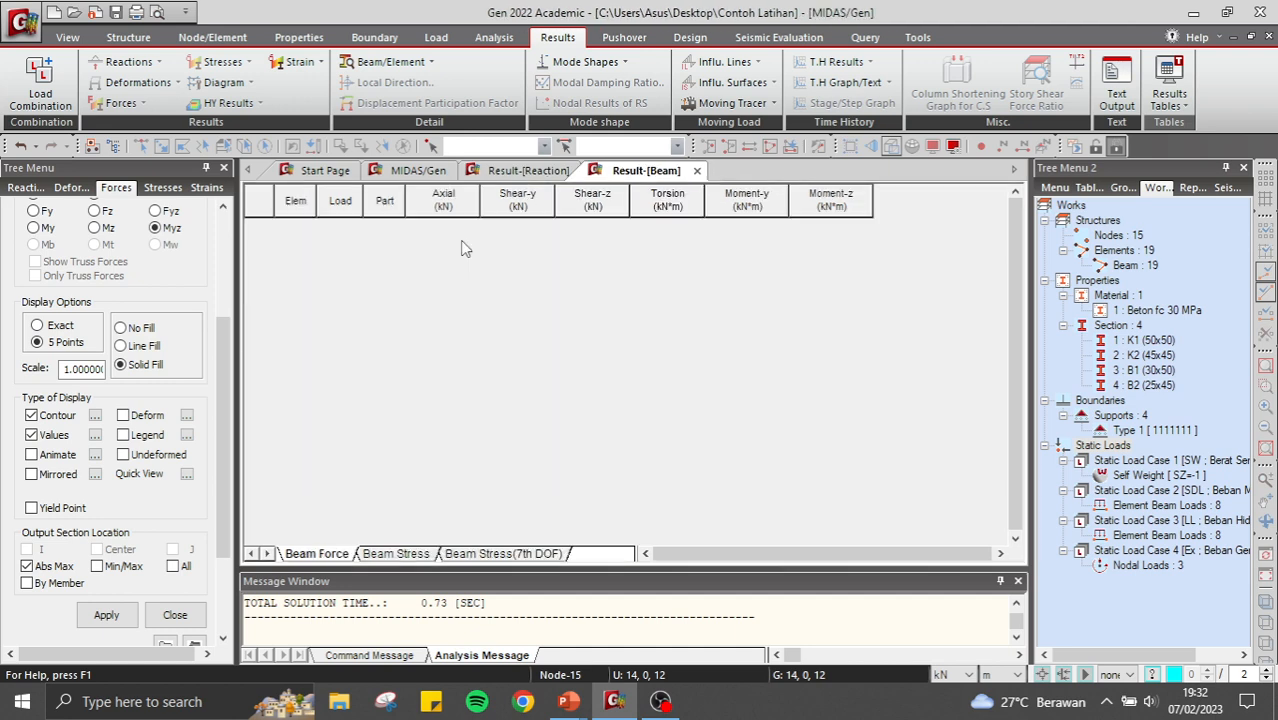
{"action": "left_click", "coordinate": [686, 337]}
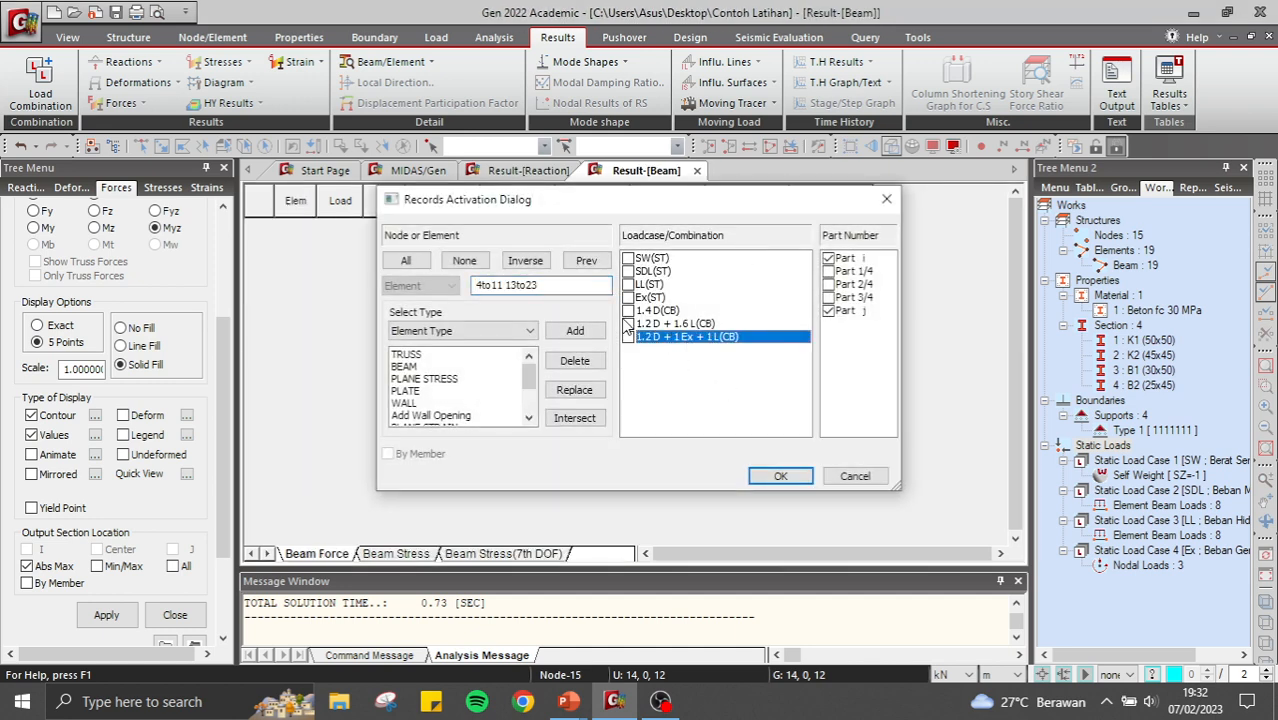
{"action": "left_click", "coordinate": [628, 337]}
{"action": "left_click", "coordinate": [780, 477]}
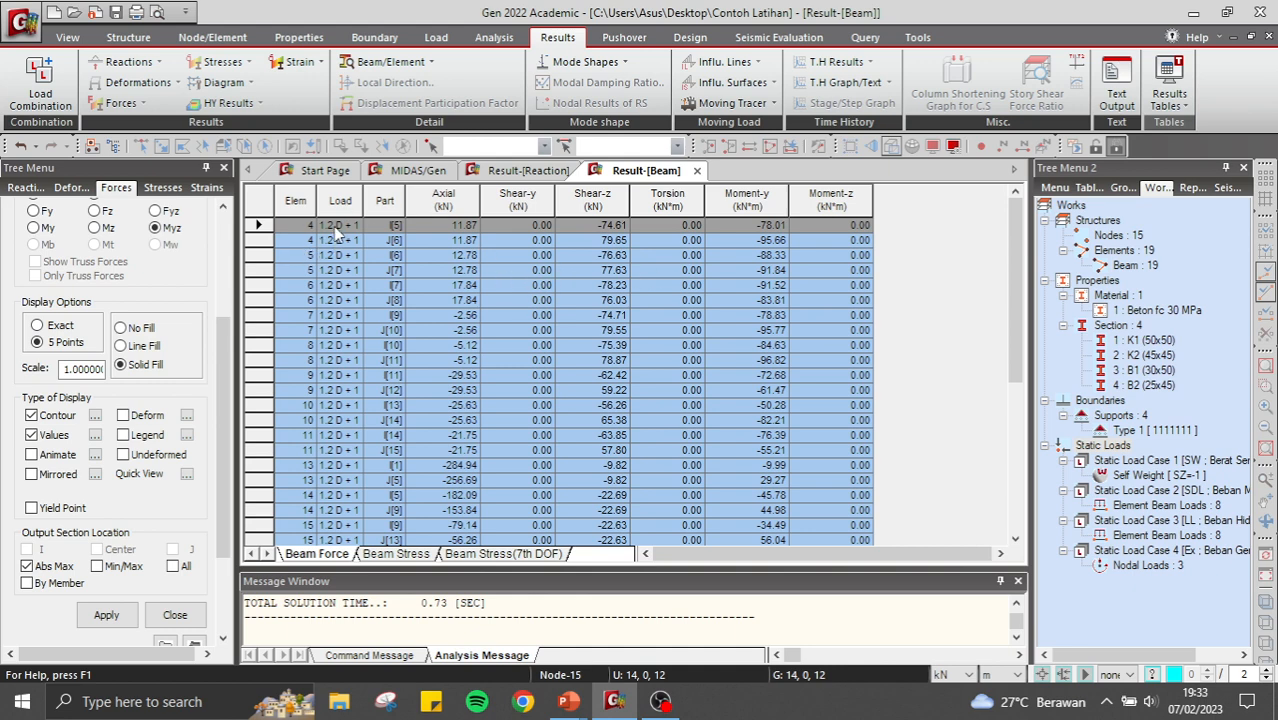
Examine the axial, Shear-z and Moment-y values at both ends of element 4 and skim the remaining elements.
{"action": "left_click", "coordinate": [392, 243]}
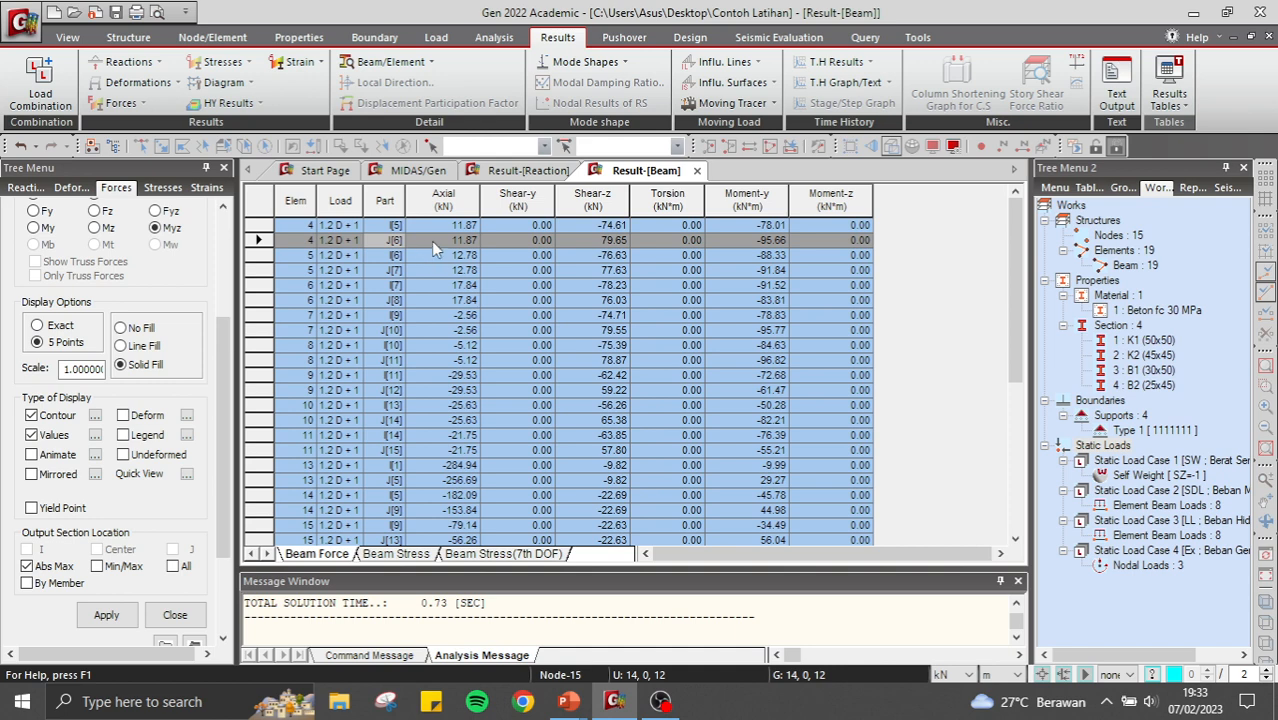
{"action": "left_click", "coordinate": [459, 229]}
{"action": "left_click", "coordinate": [464, 243]}
{"action": "left_click", "coordinate": [596, 240]}
{"action": "left_click", "coordinate": [775, 241]}
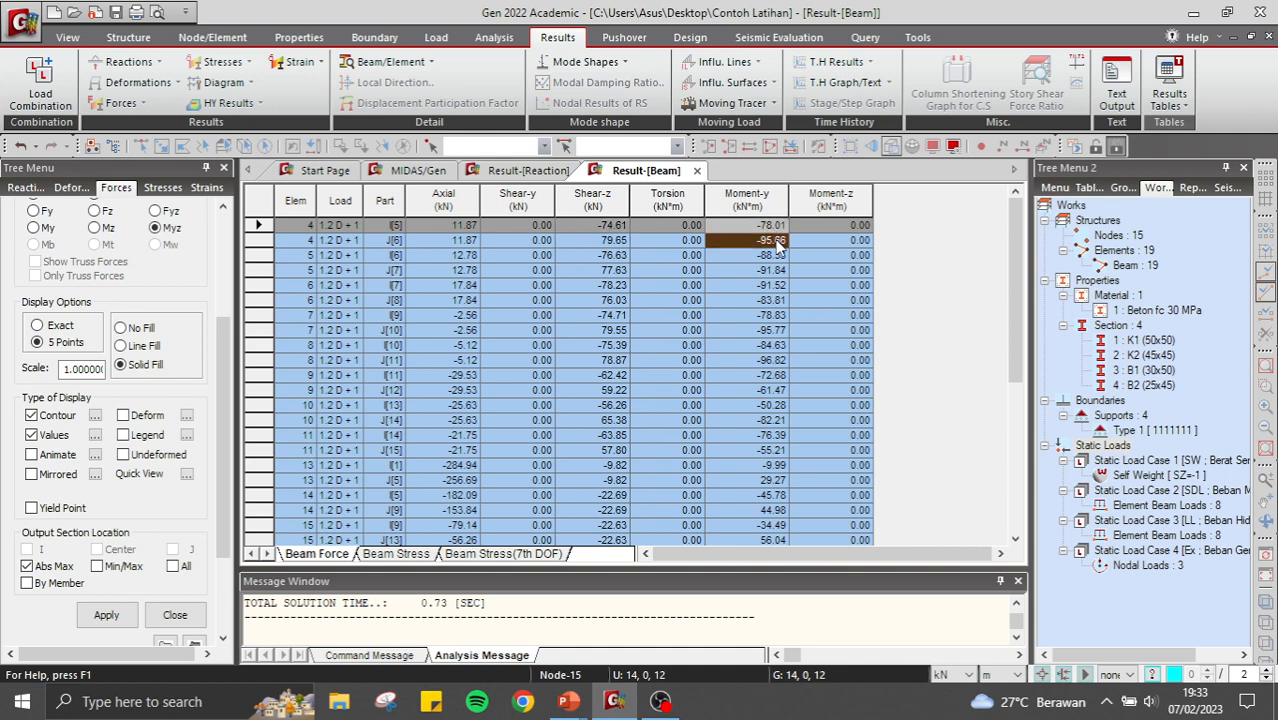
{"action": "scroll", "coordinate": [552, 300], "scroll_direction": "down", "scroll_amount": 3}
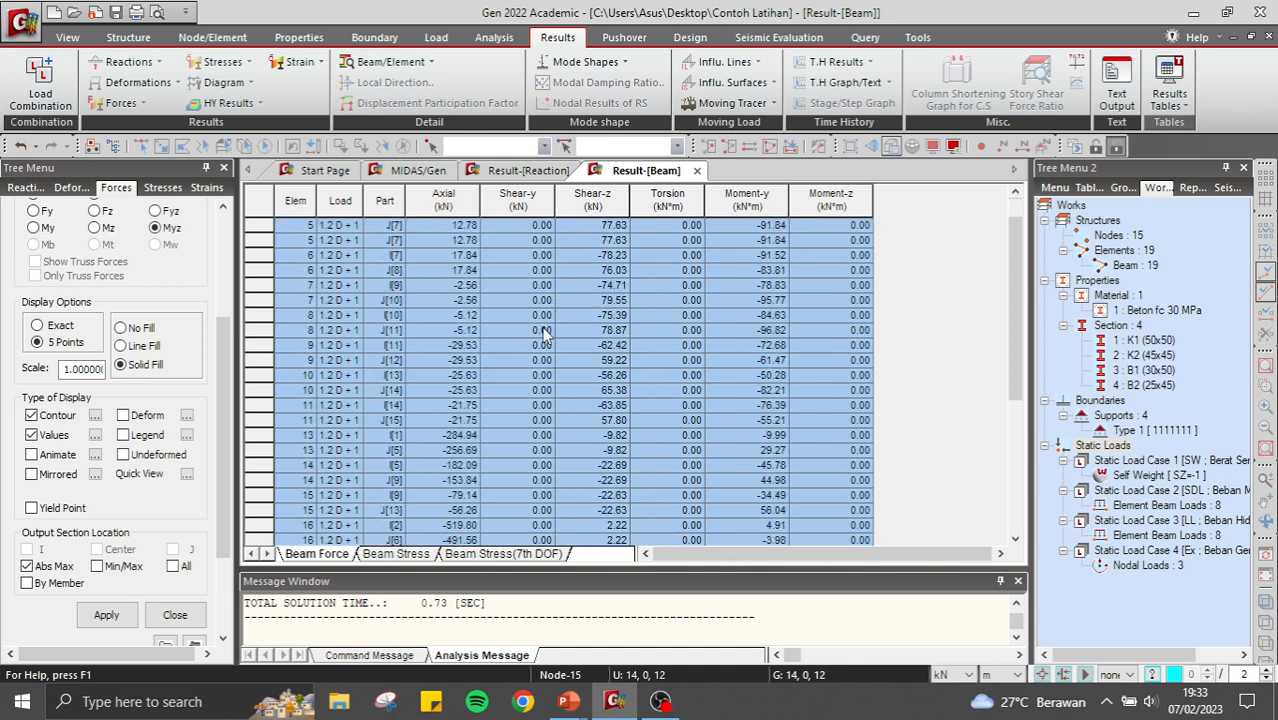
{"action": "scroll", "coordinate": [540, 330], "scroll_direction": "up", "scroll_amount": 1}
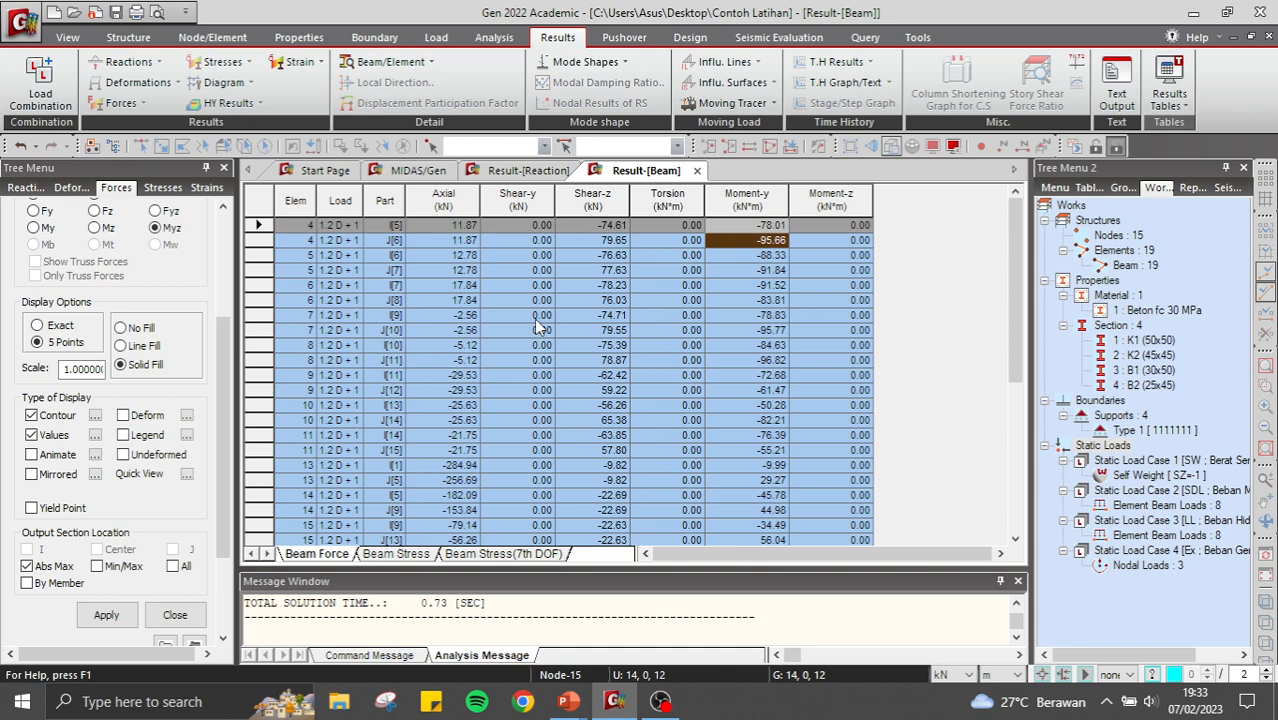
Return to the model window and inspect the Myz moment diagrams in an isometric view and a front view.
{"action": "left_click", "coordinate": [418, 170]}
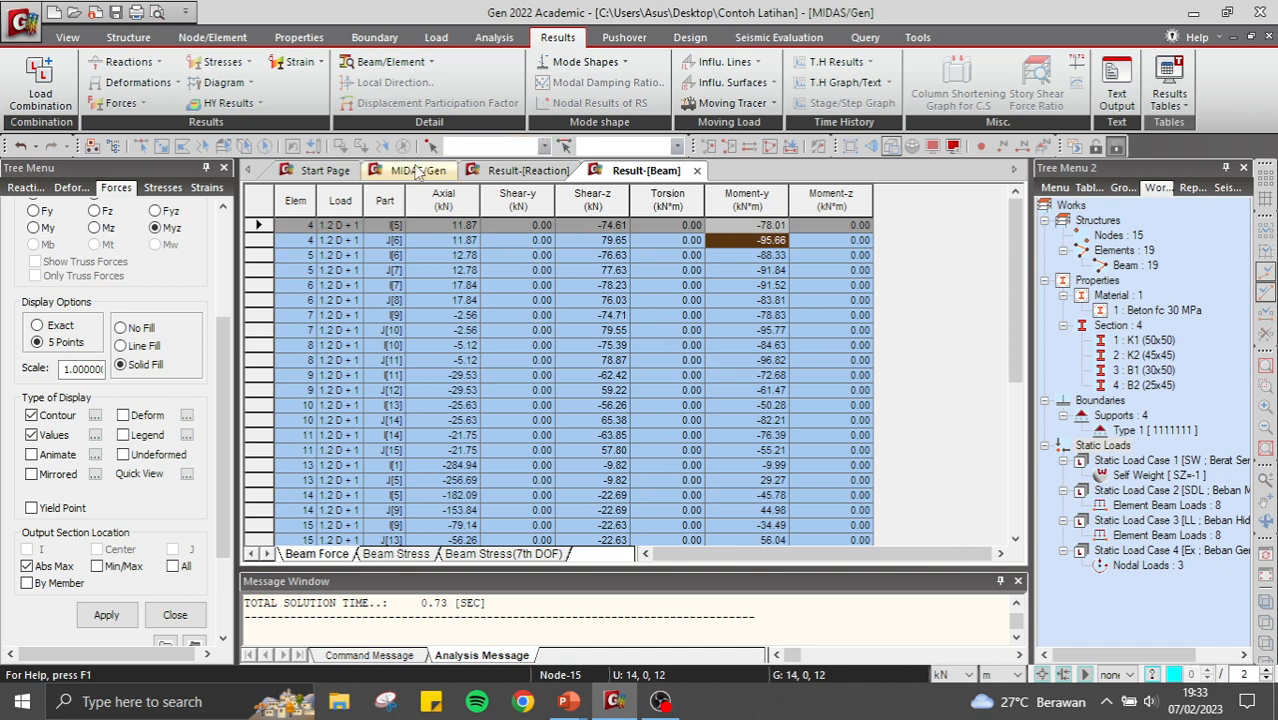
{"action": "left_click", "coordinate": [979, 253]}
{"action": "left_click", "coordinate": [957, 254]}
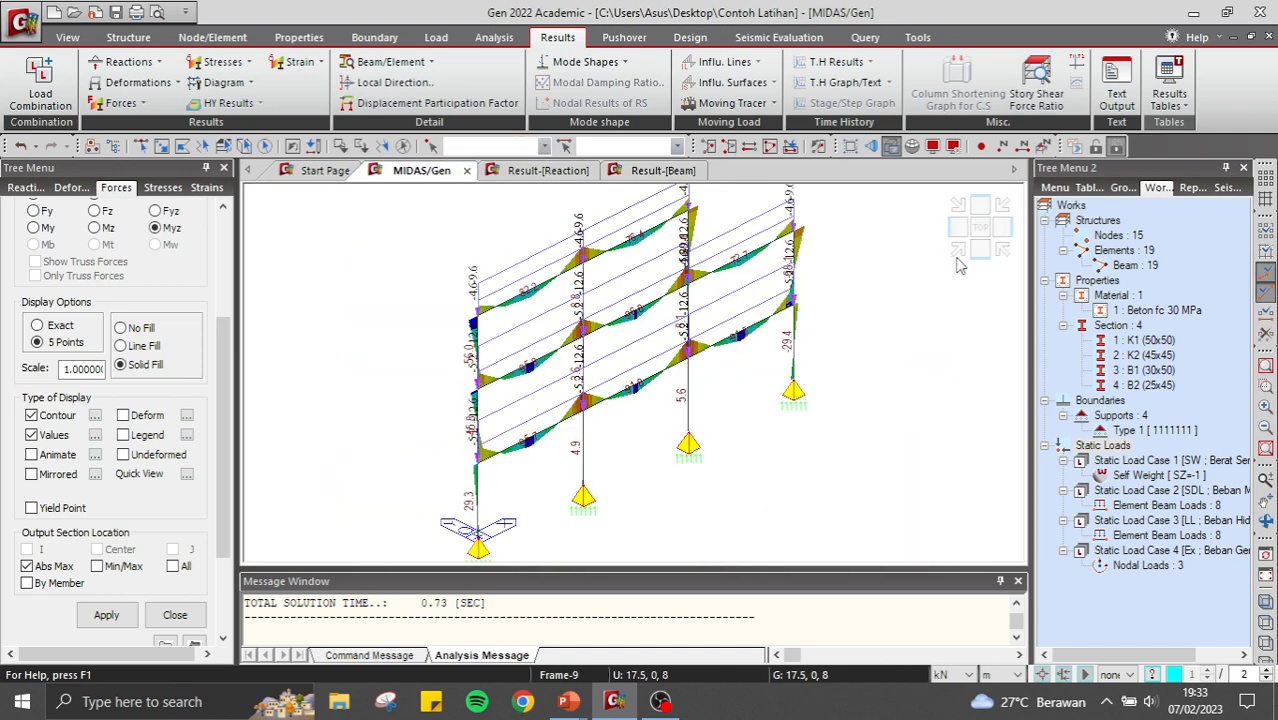
{"action": "left_click", "coordinate": [979, 252]}
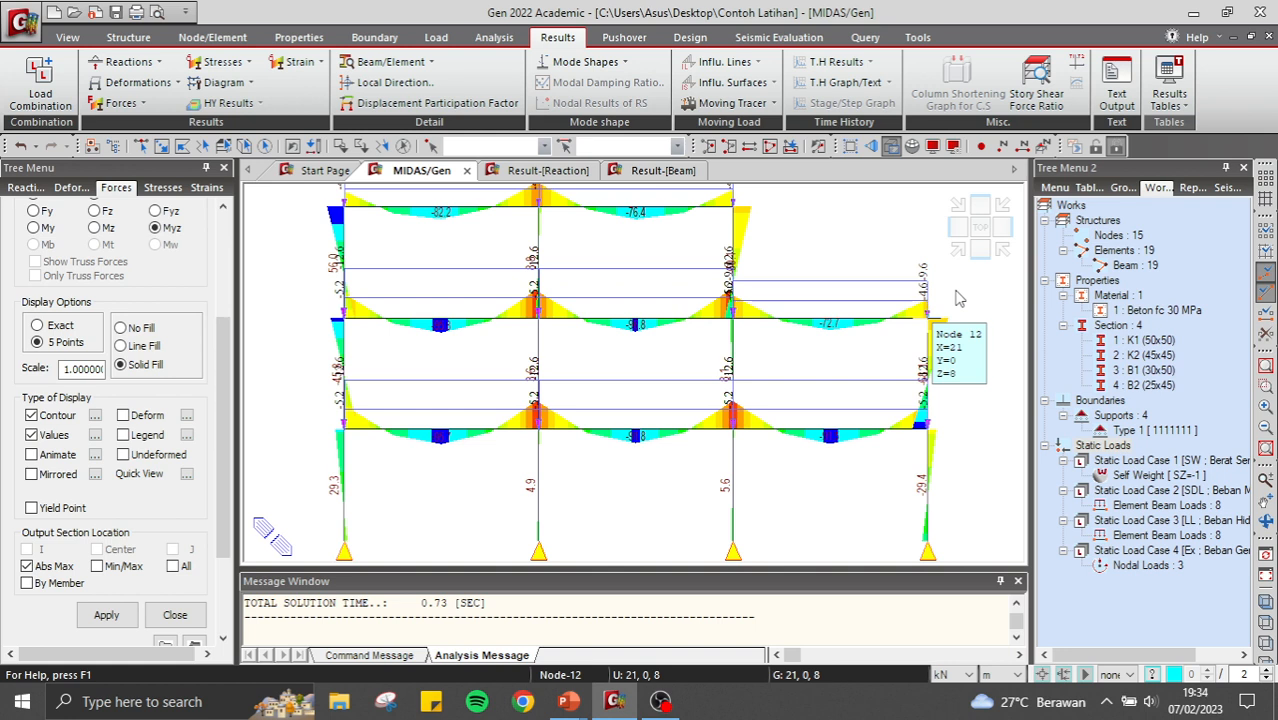
{"action": "left_click", "coordinate": [660, 701]}
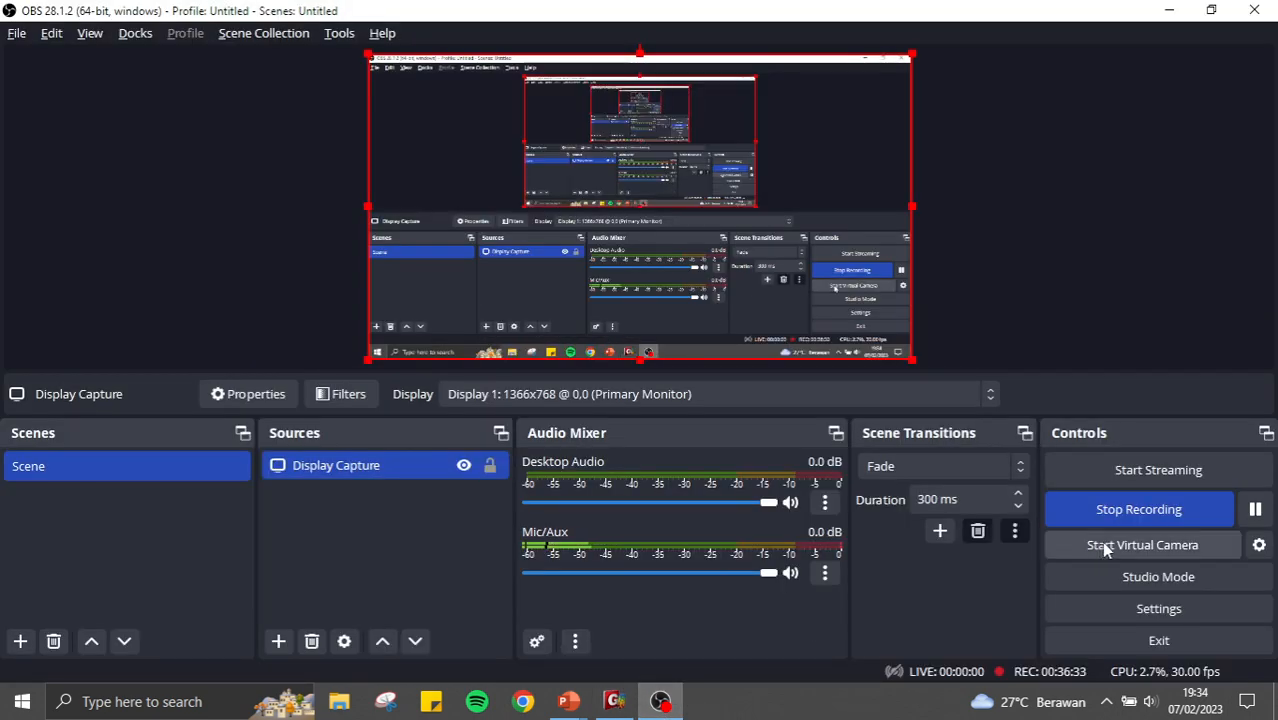